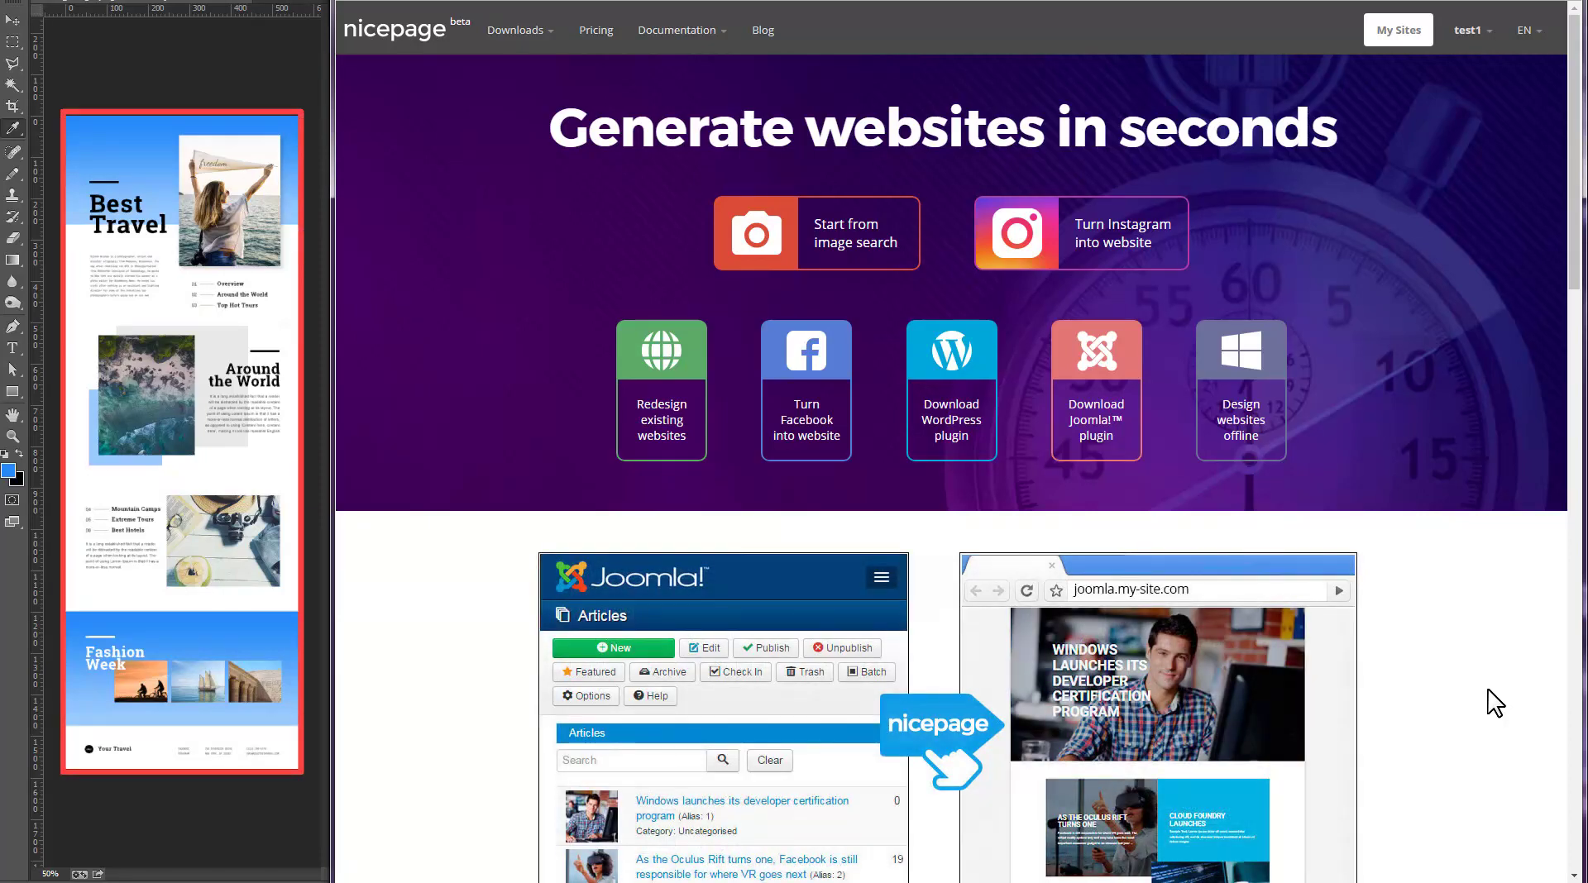
Create a new website in My Sites, starting with a blank page.
click(1398, 32)
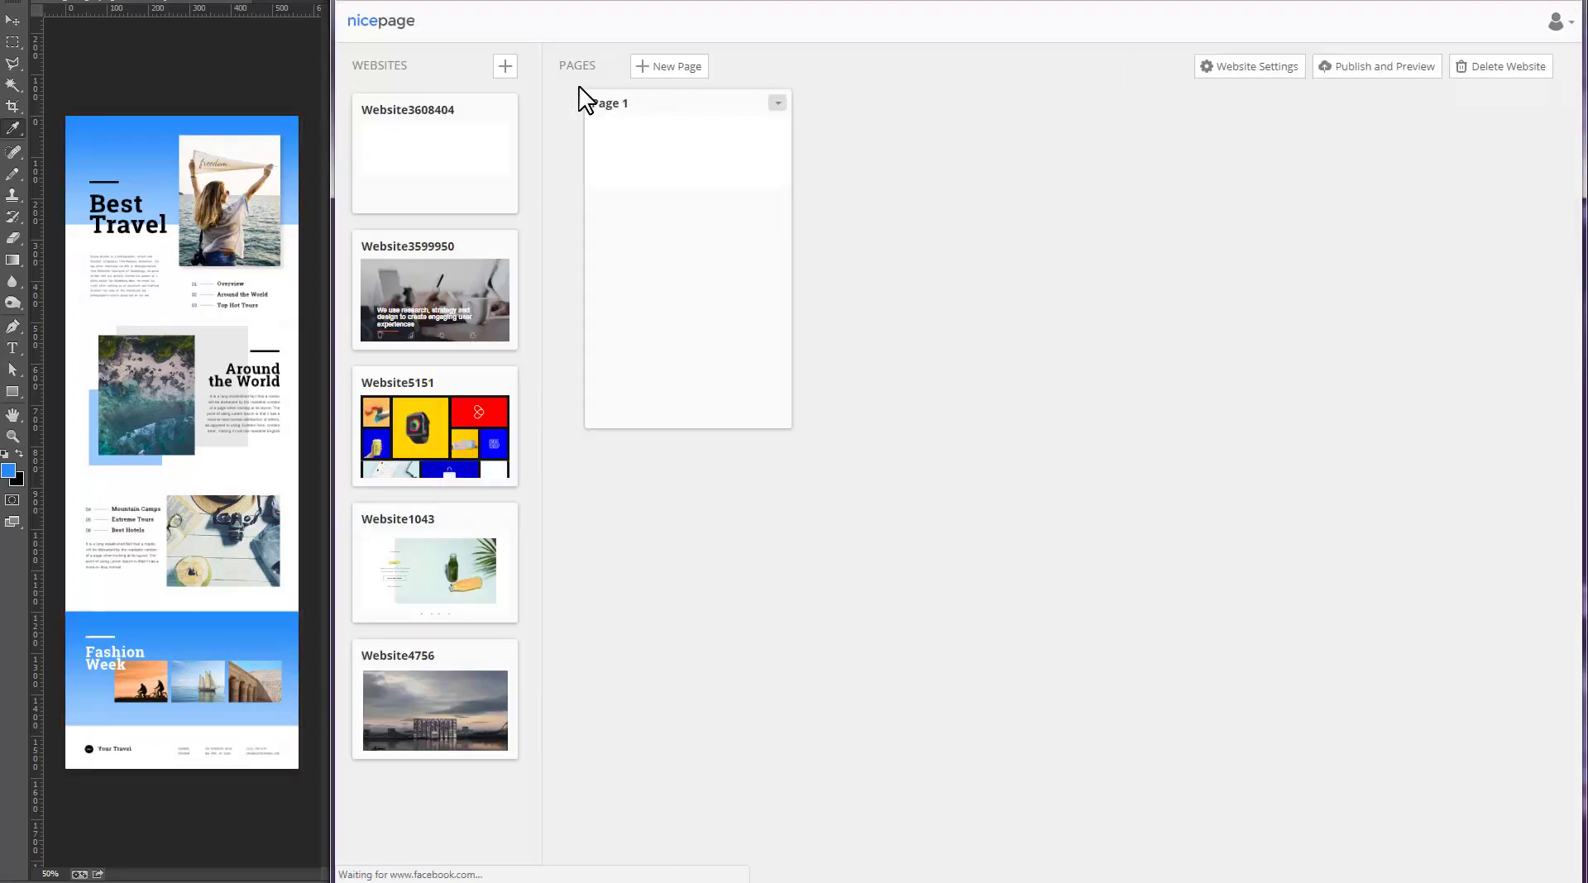
click(506, 69)
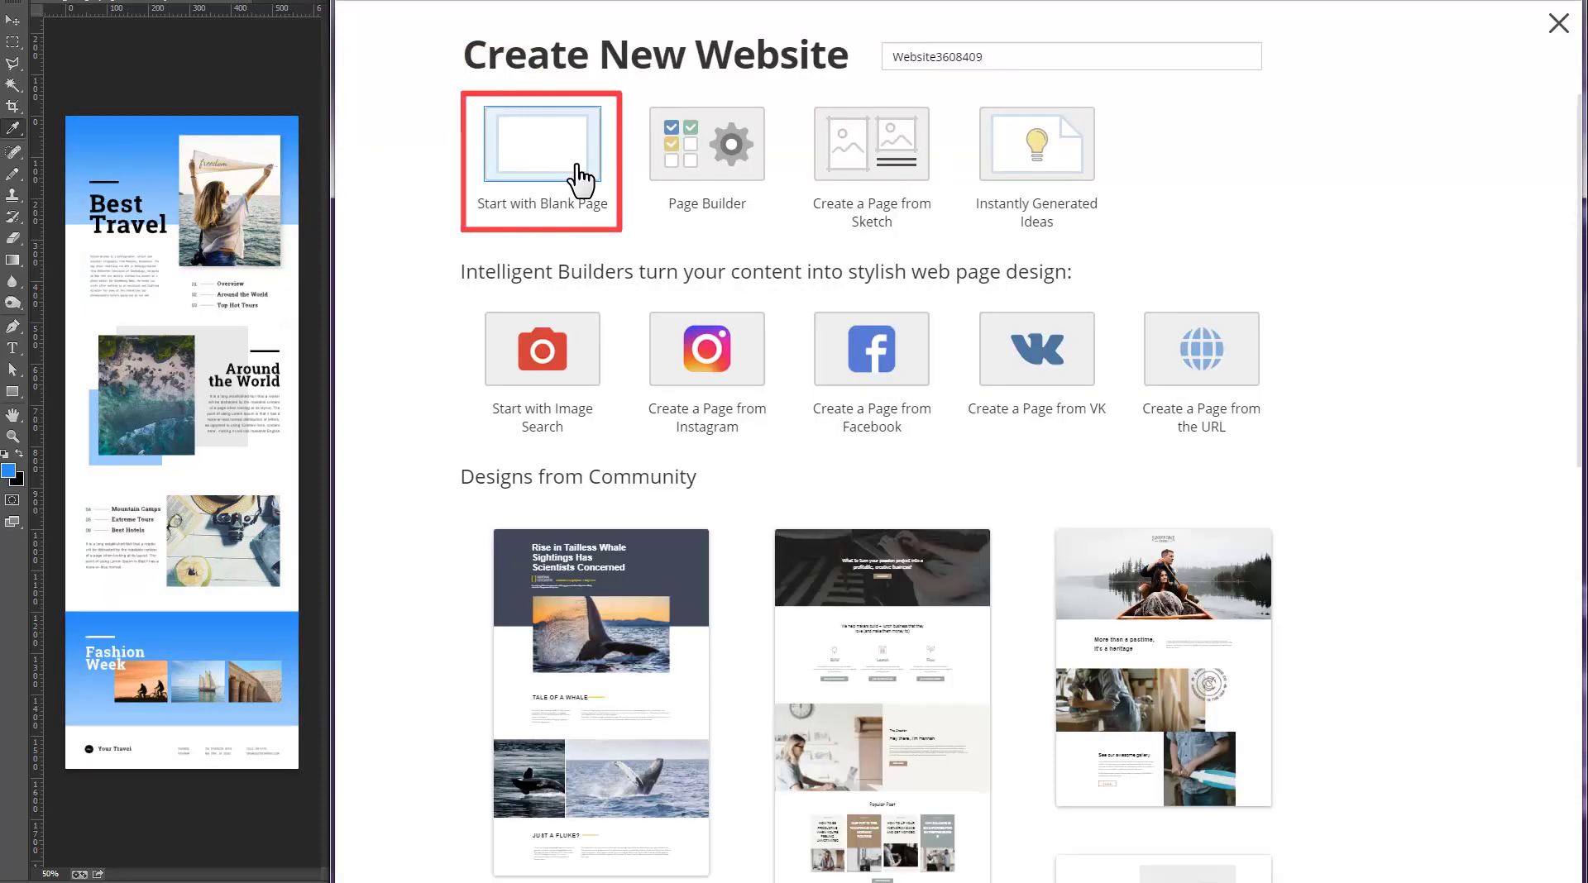
click(581, 178)
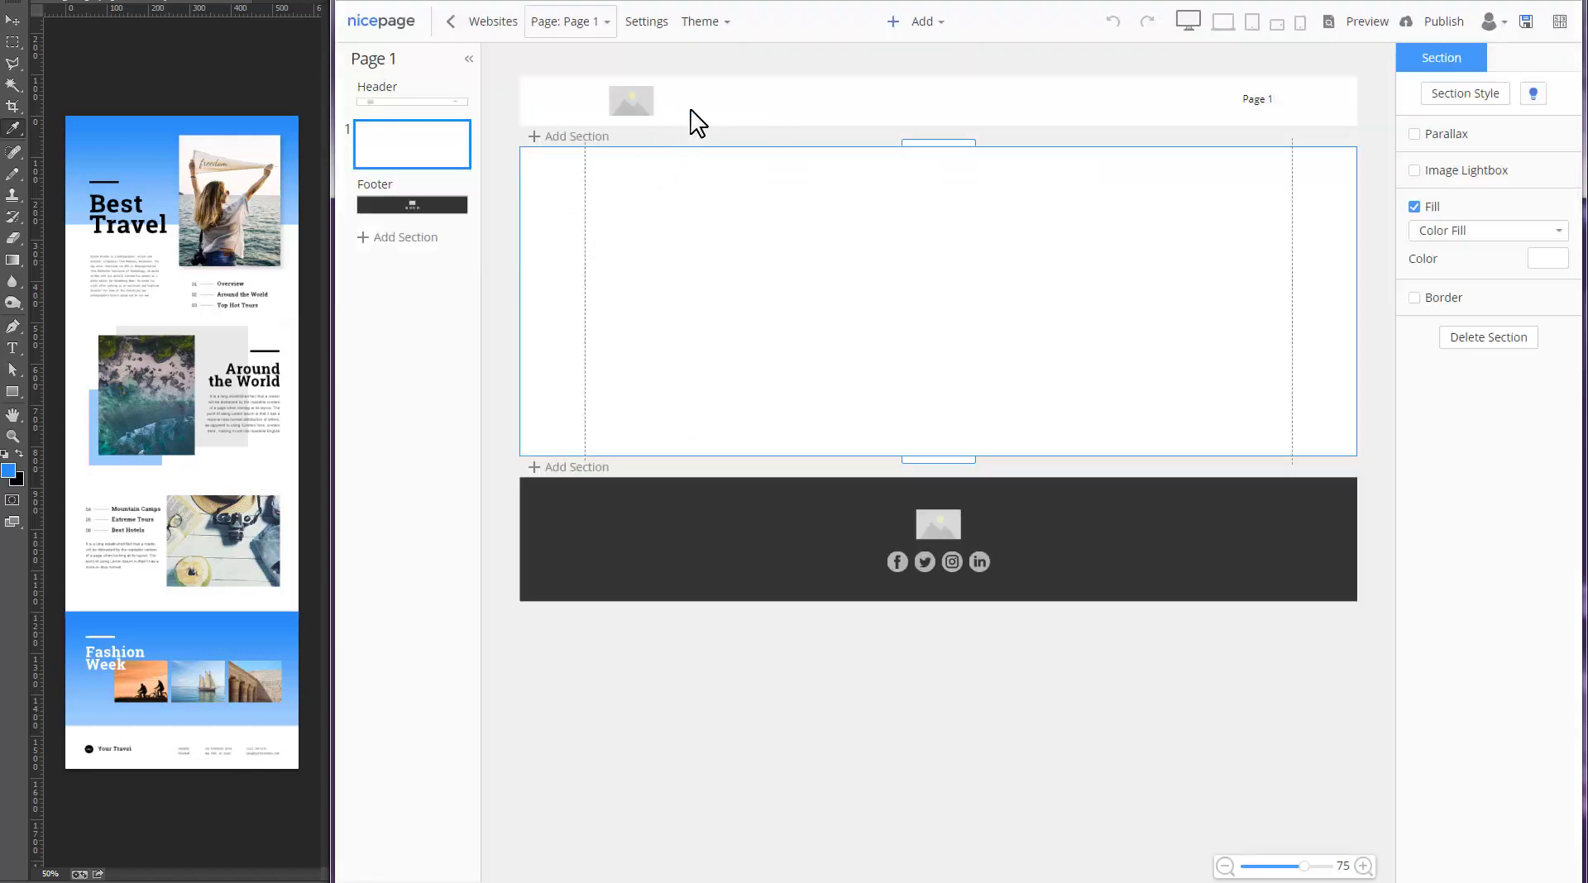
Sample the deep blue at the top of the travel mockup and set theme Color 1 to #238bf7.
click(725, 25)
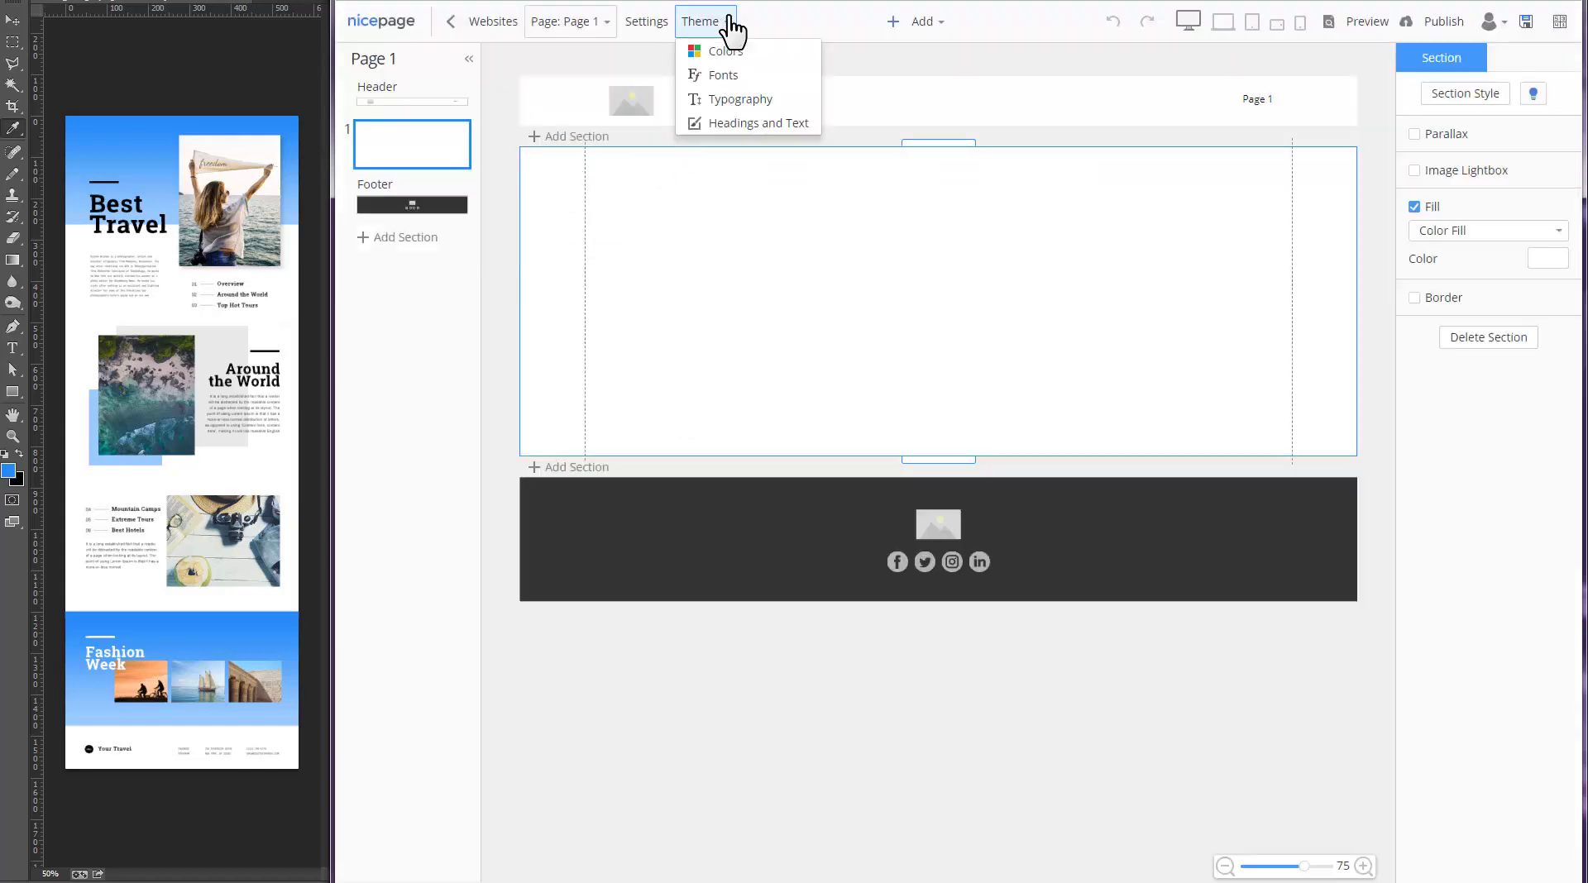
click(781, 53)
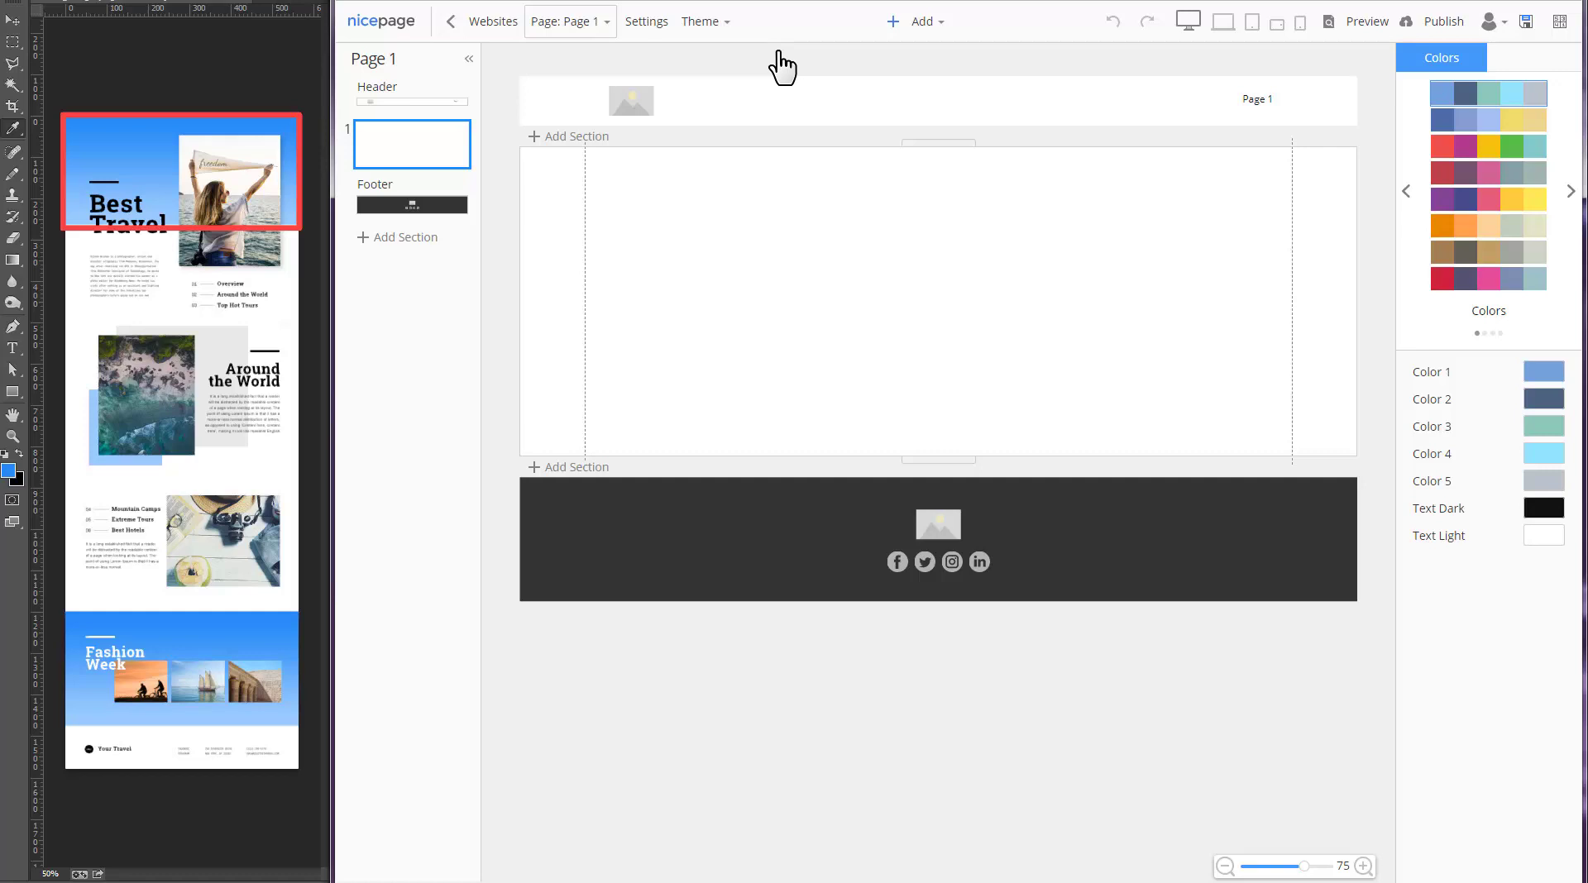
click(78, 105)
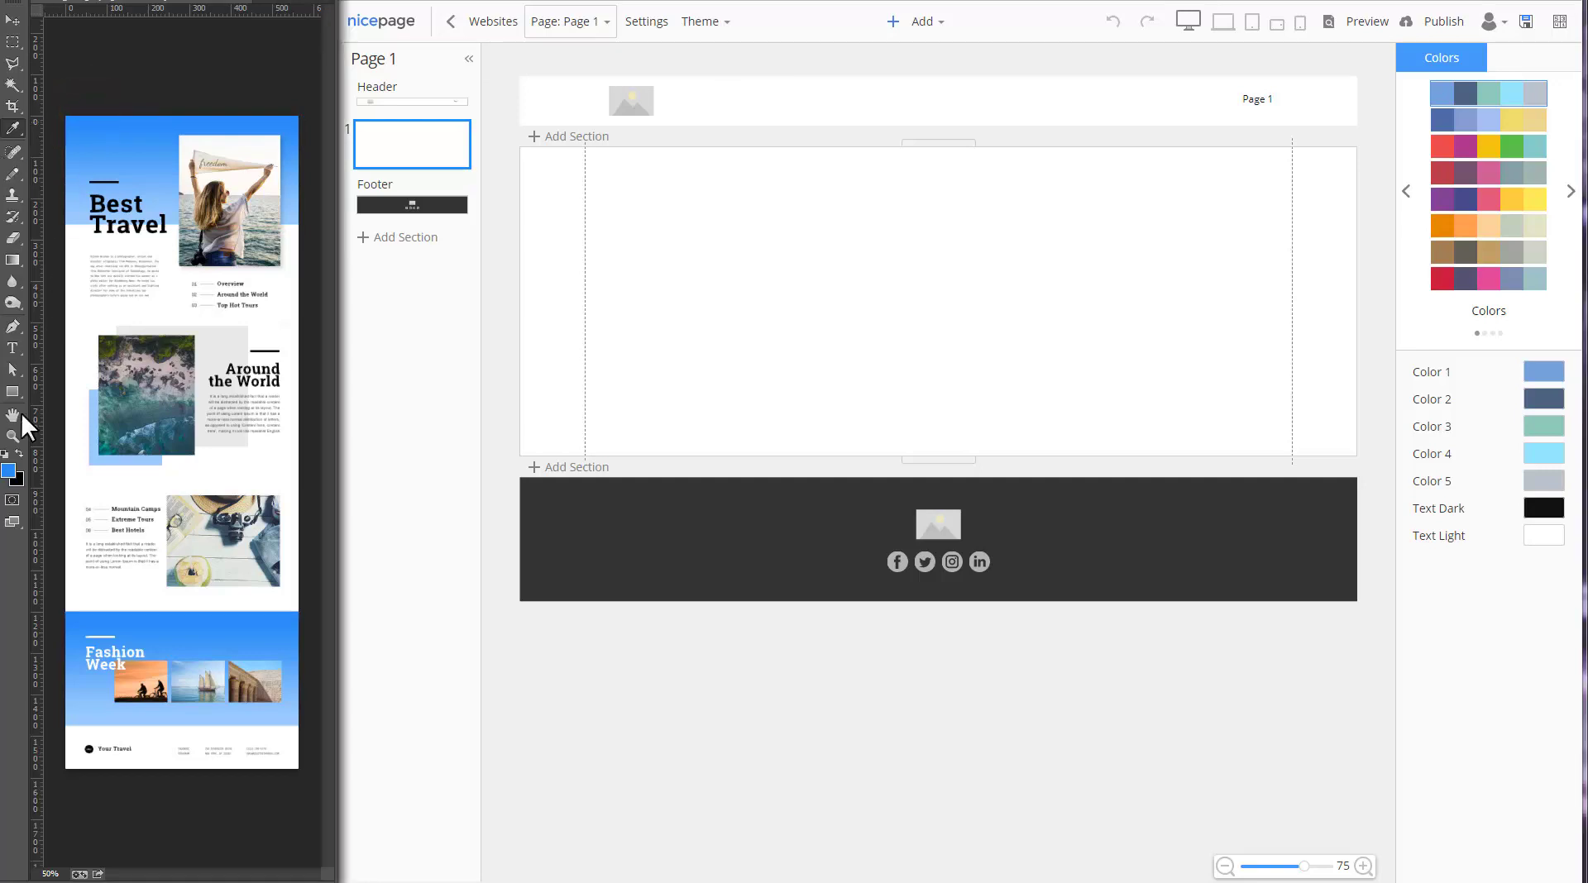
click(8, 470)
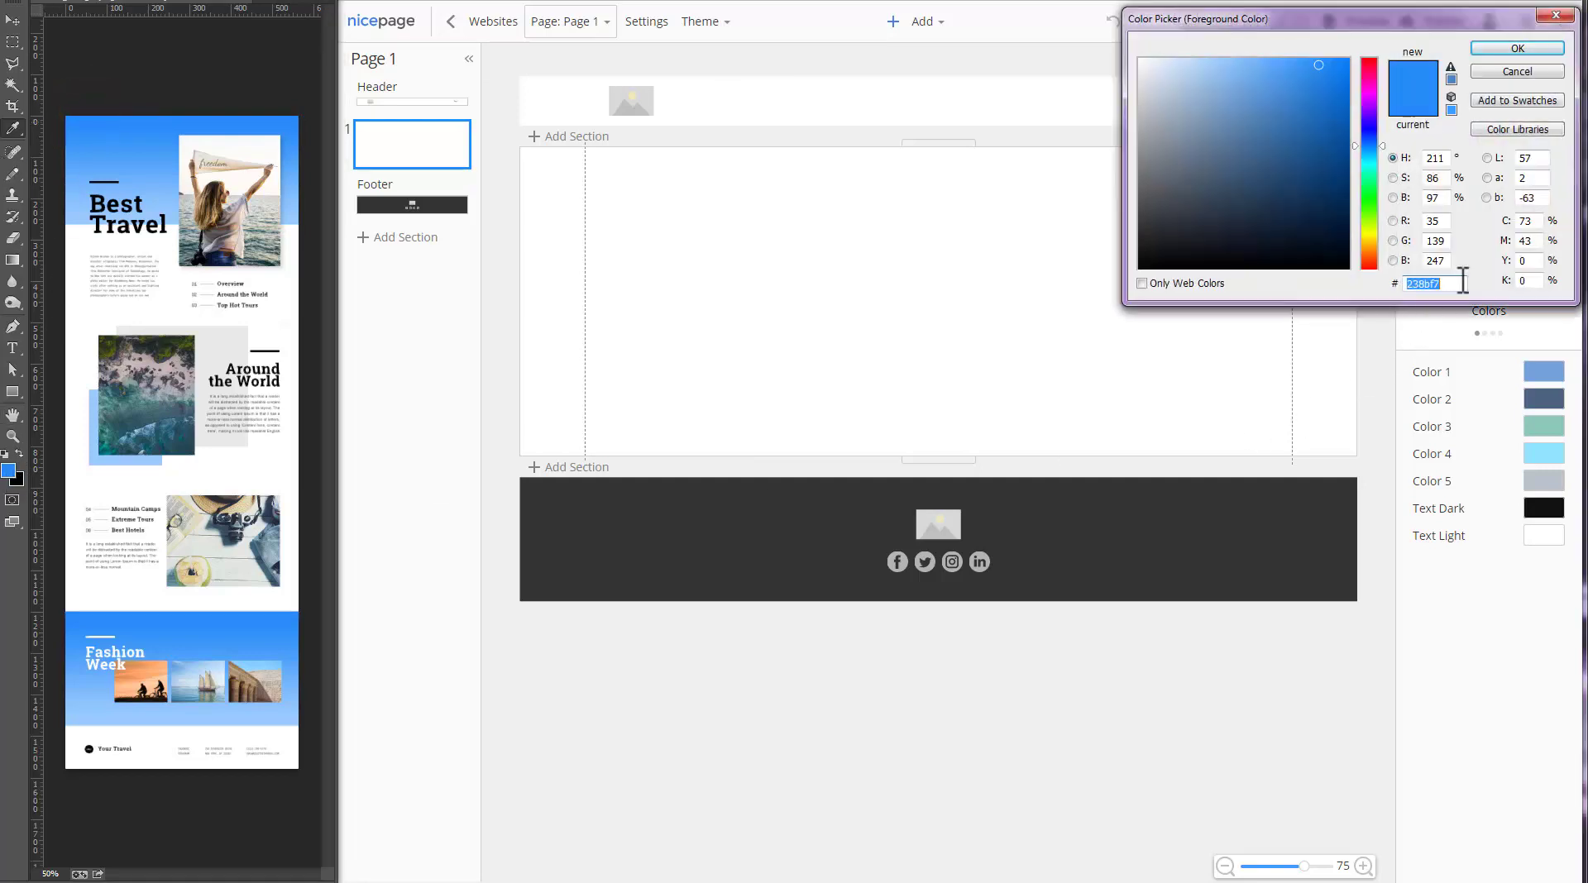
click(1518, 48)
click(1543, 372)
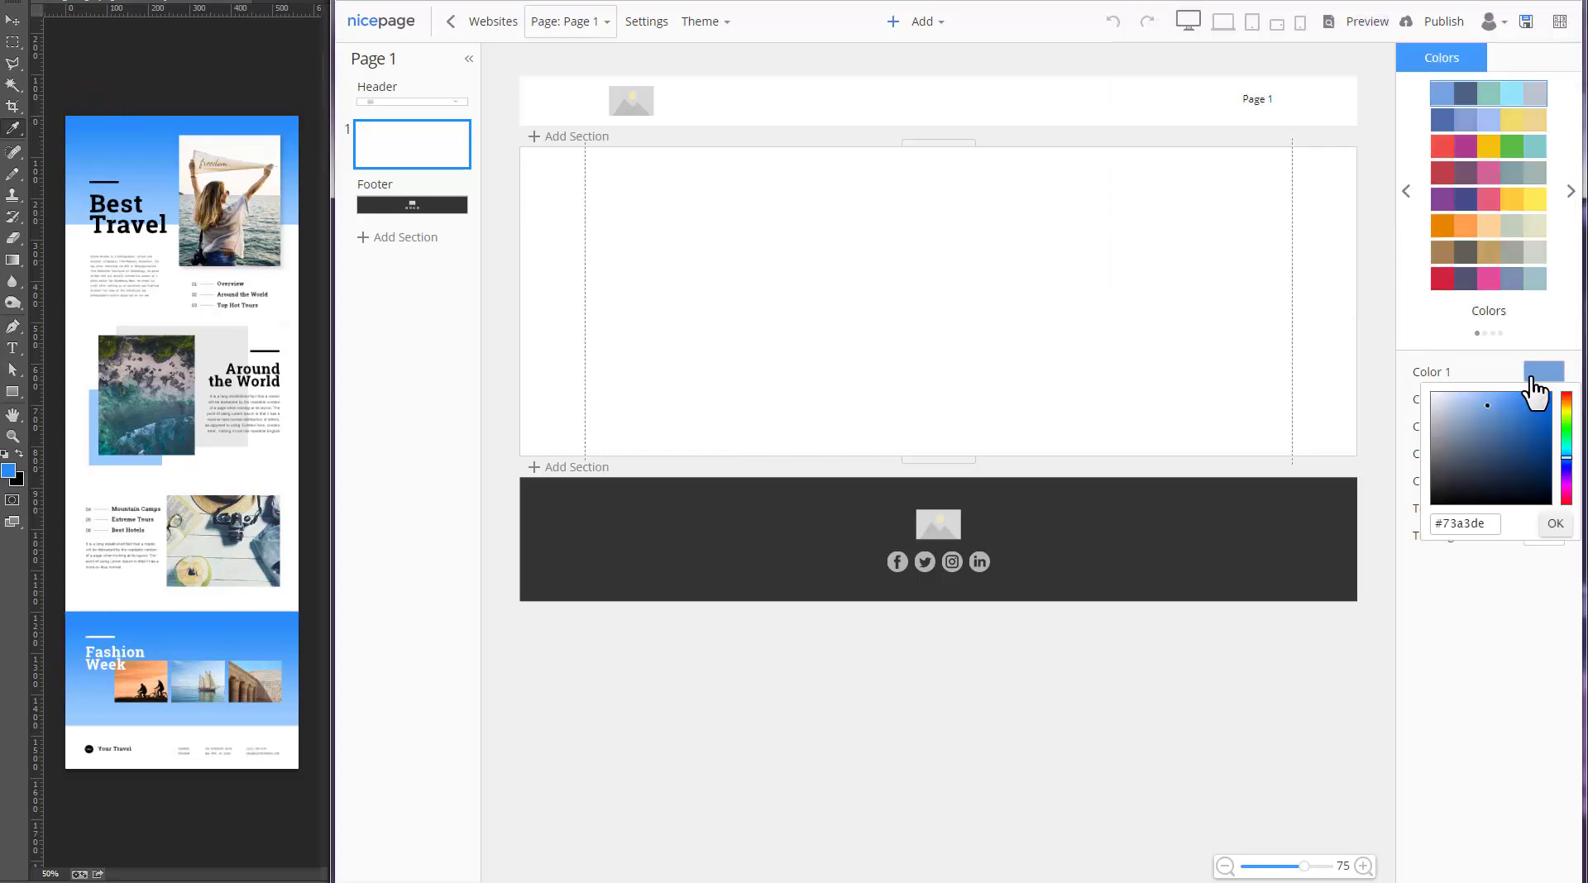
text(238bf7)
click(1555, 524)
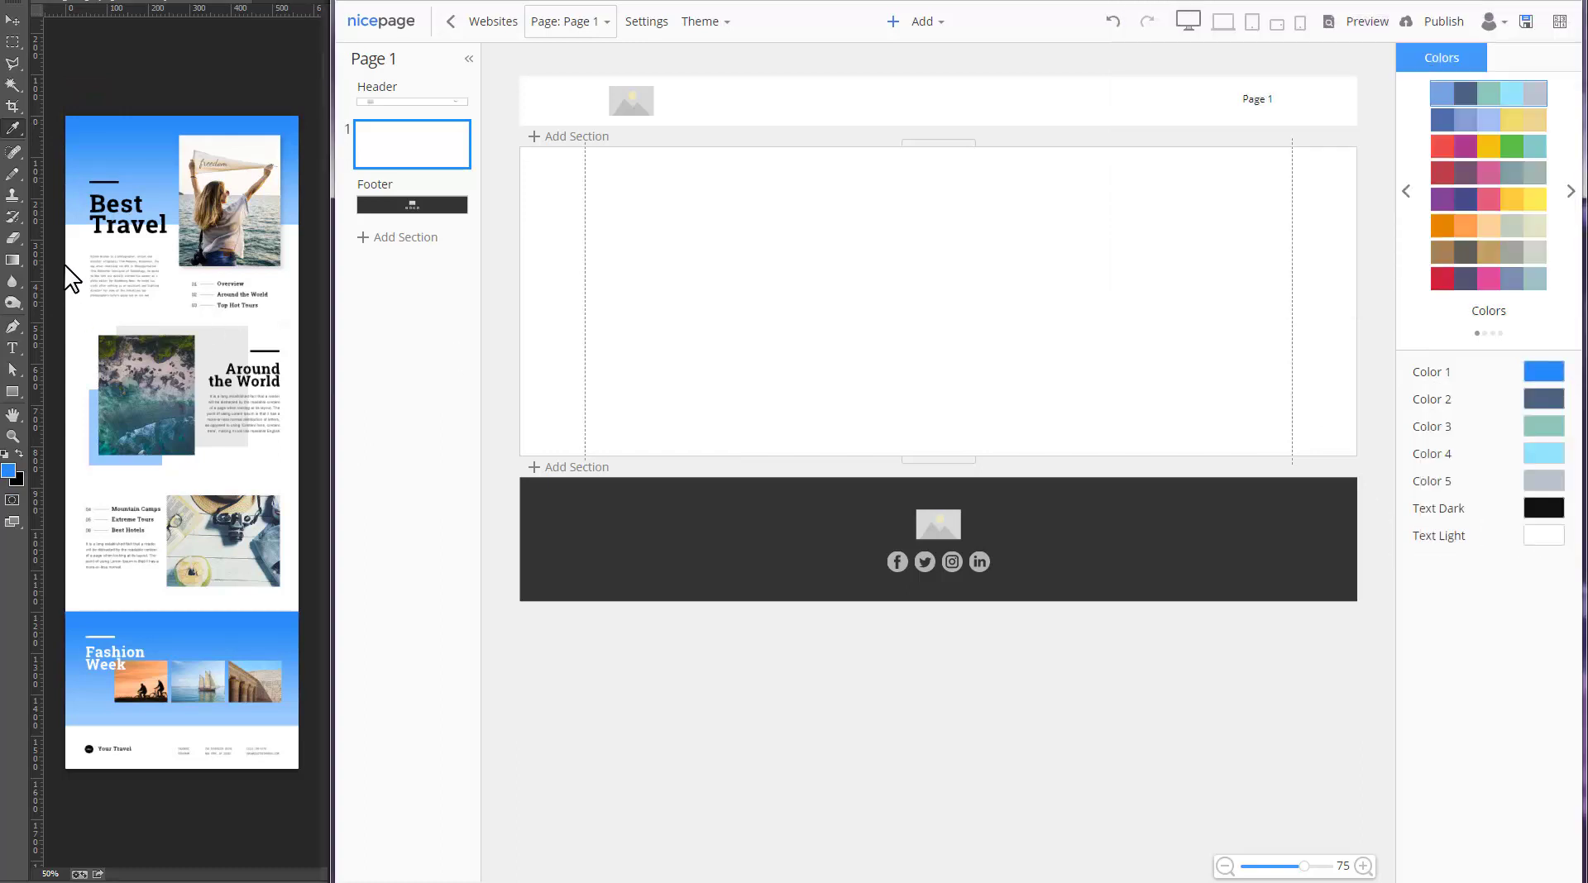
Sample the light blue beside the mockup's Best Travel heading and set theme Color 2 to #99cafd.
click(71, 219)
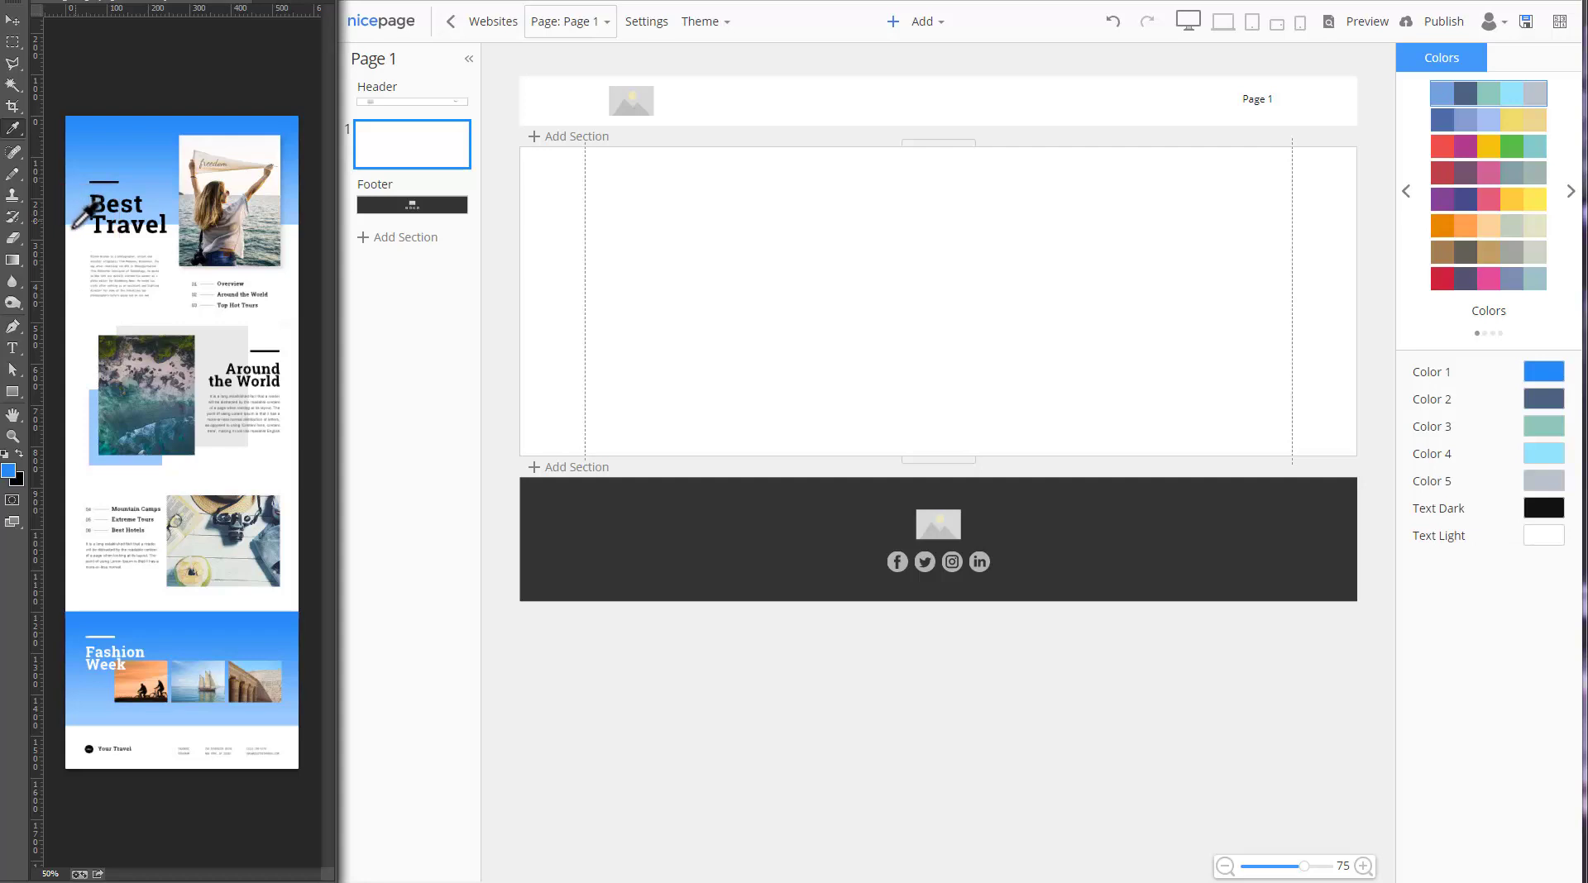
click(10, 470)
key(ctrl+c)
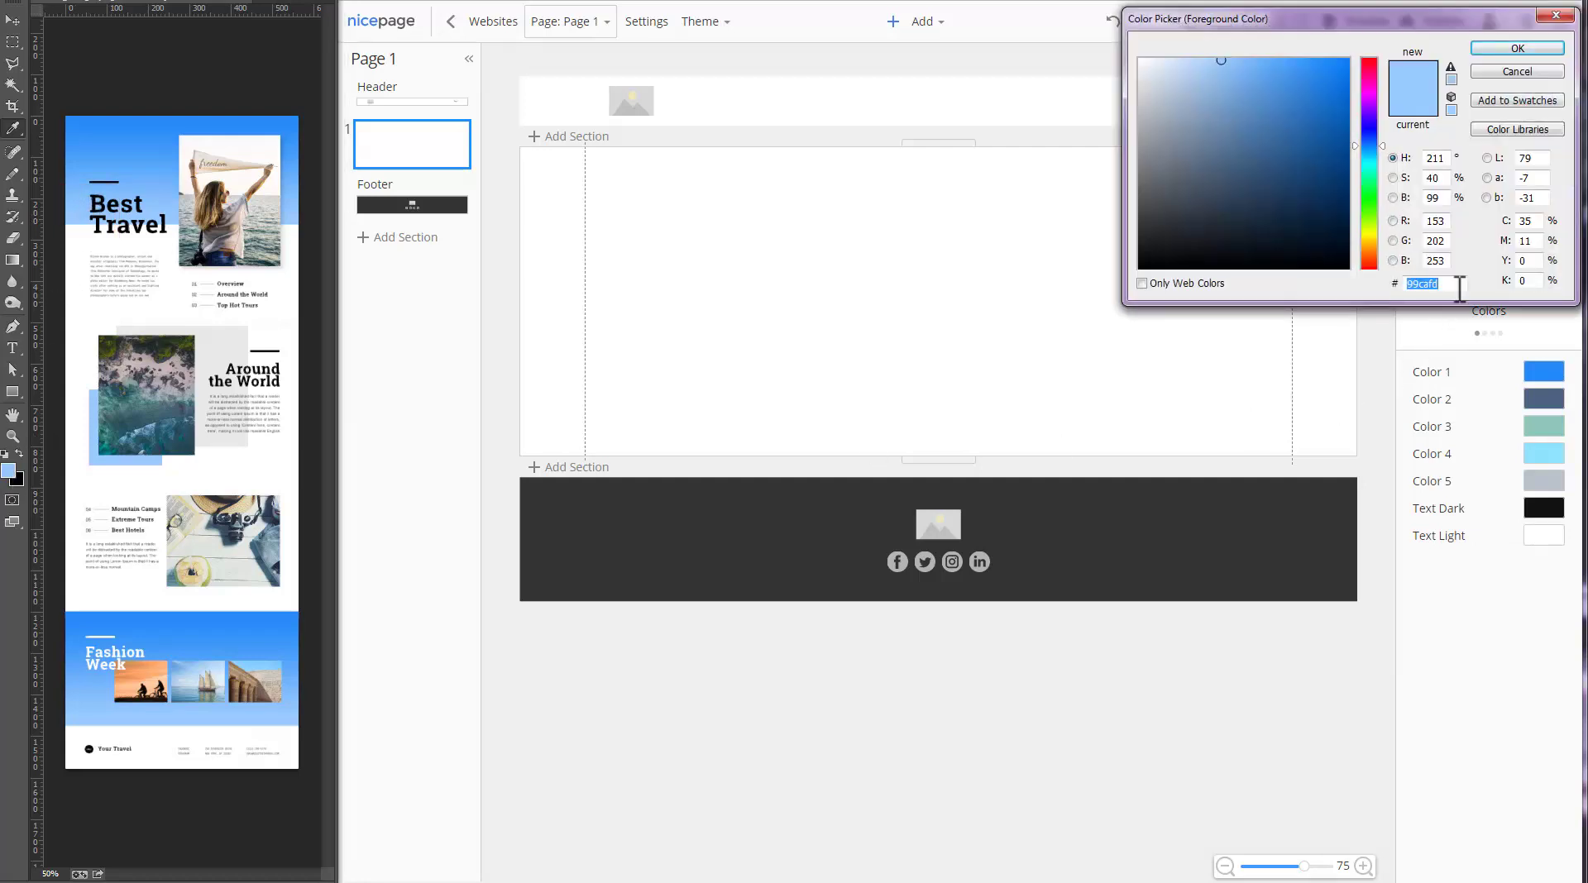
click(1516, 48)
click(1543, 400)
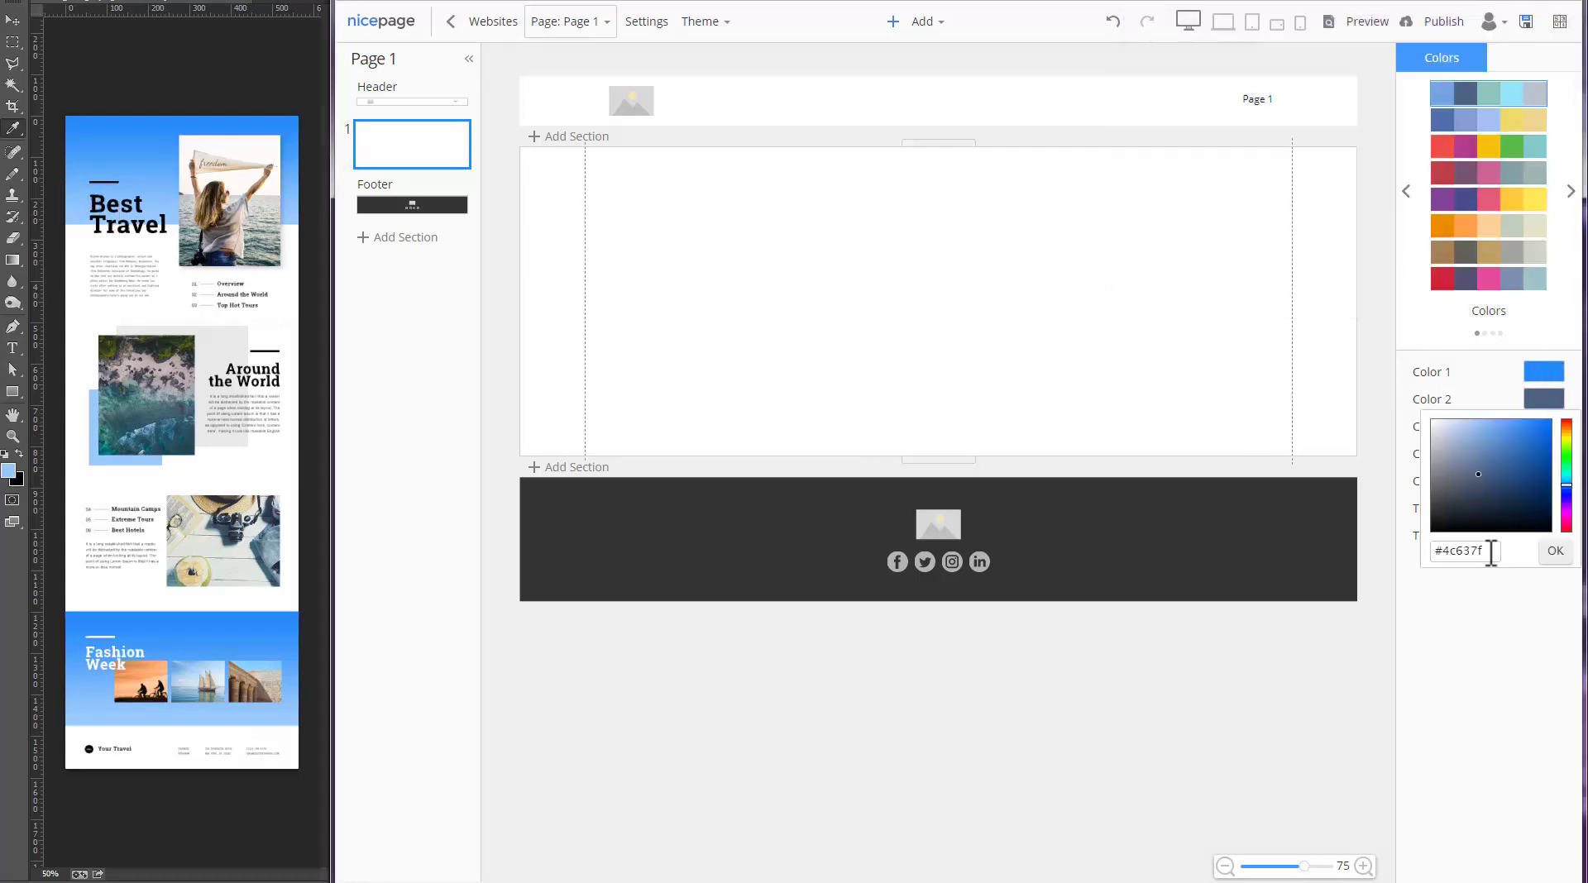
drag(1492, 551, 1422, 555)
key(ctrl+v)
click(1554, 551)
click(1126, 268)
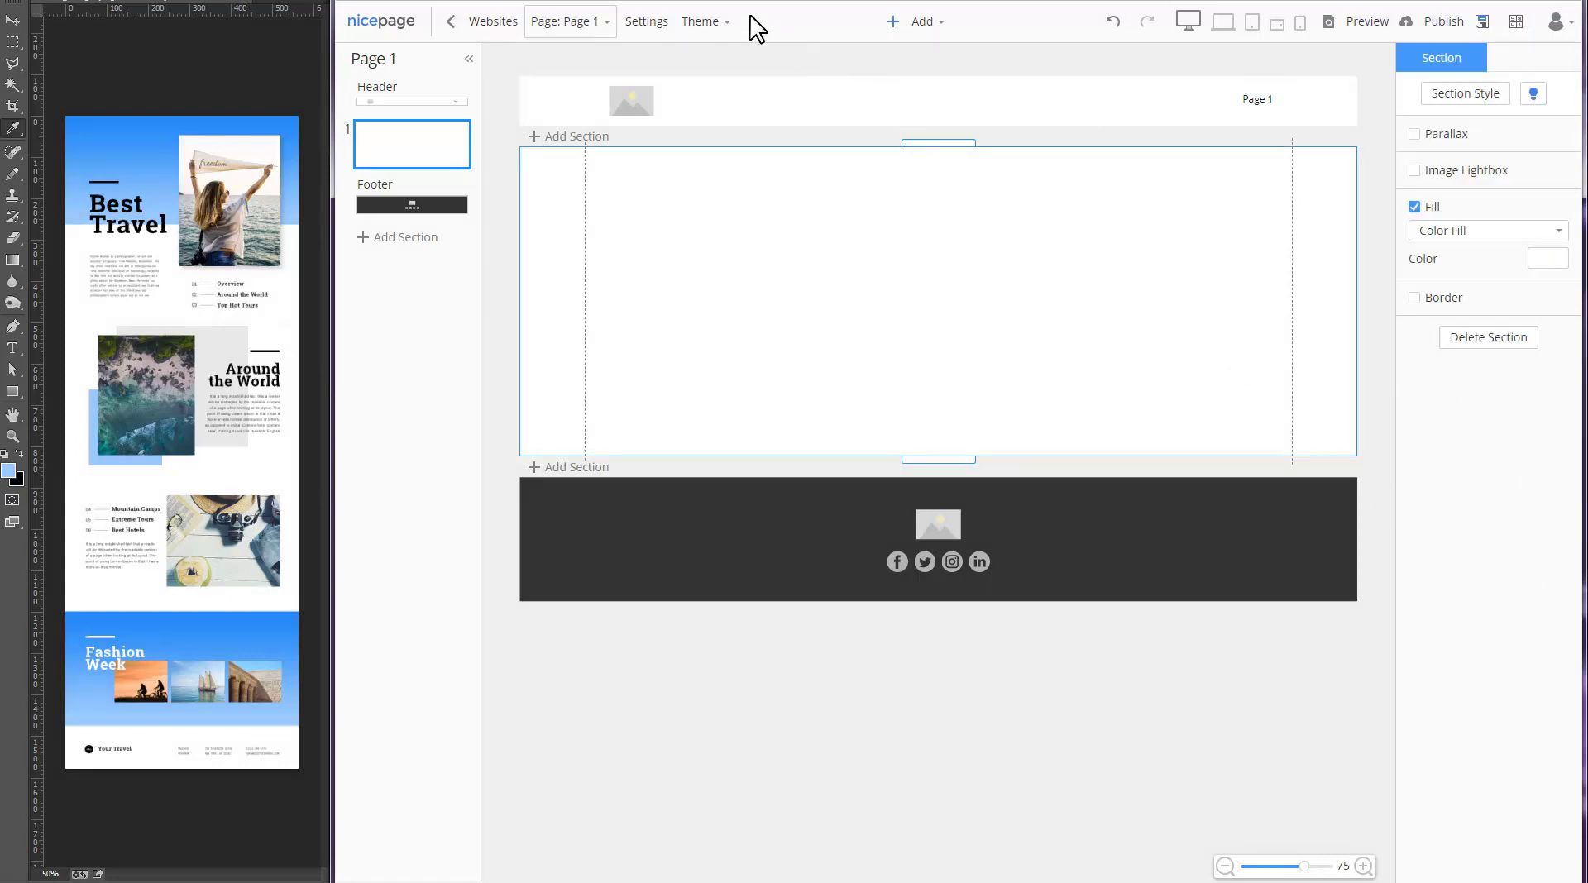
Open the theme's Headings and Text settings and apply the Roboto Slab and Roboto font pair.
click(713, 31)
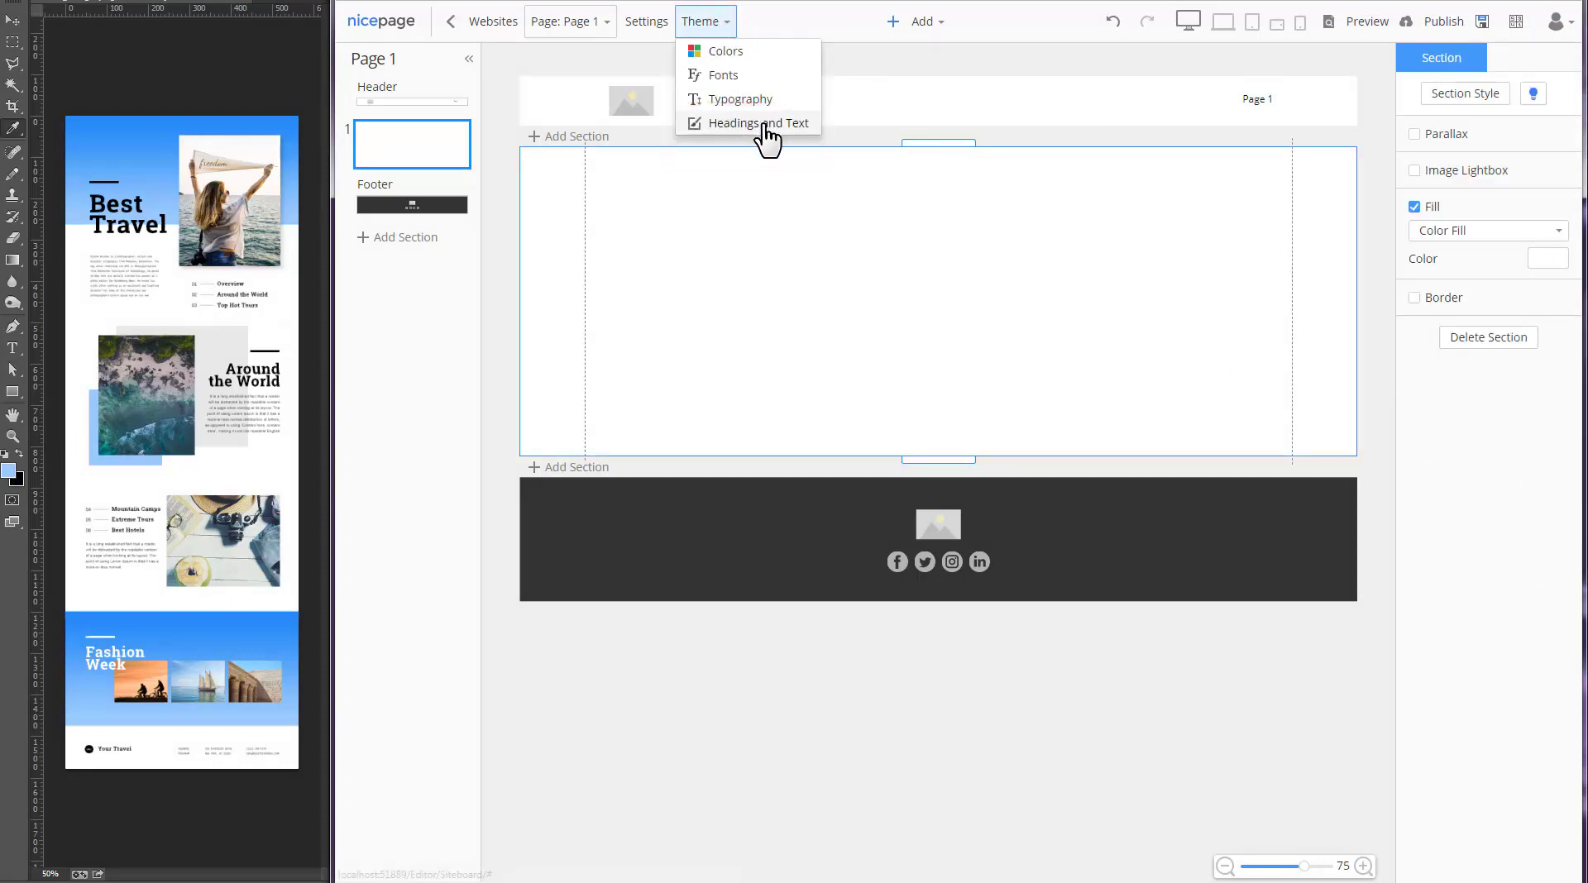
click(762, 124)
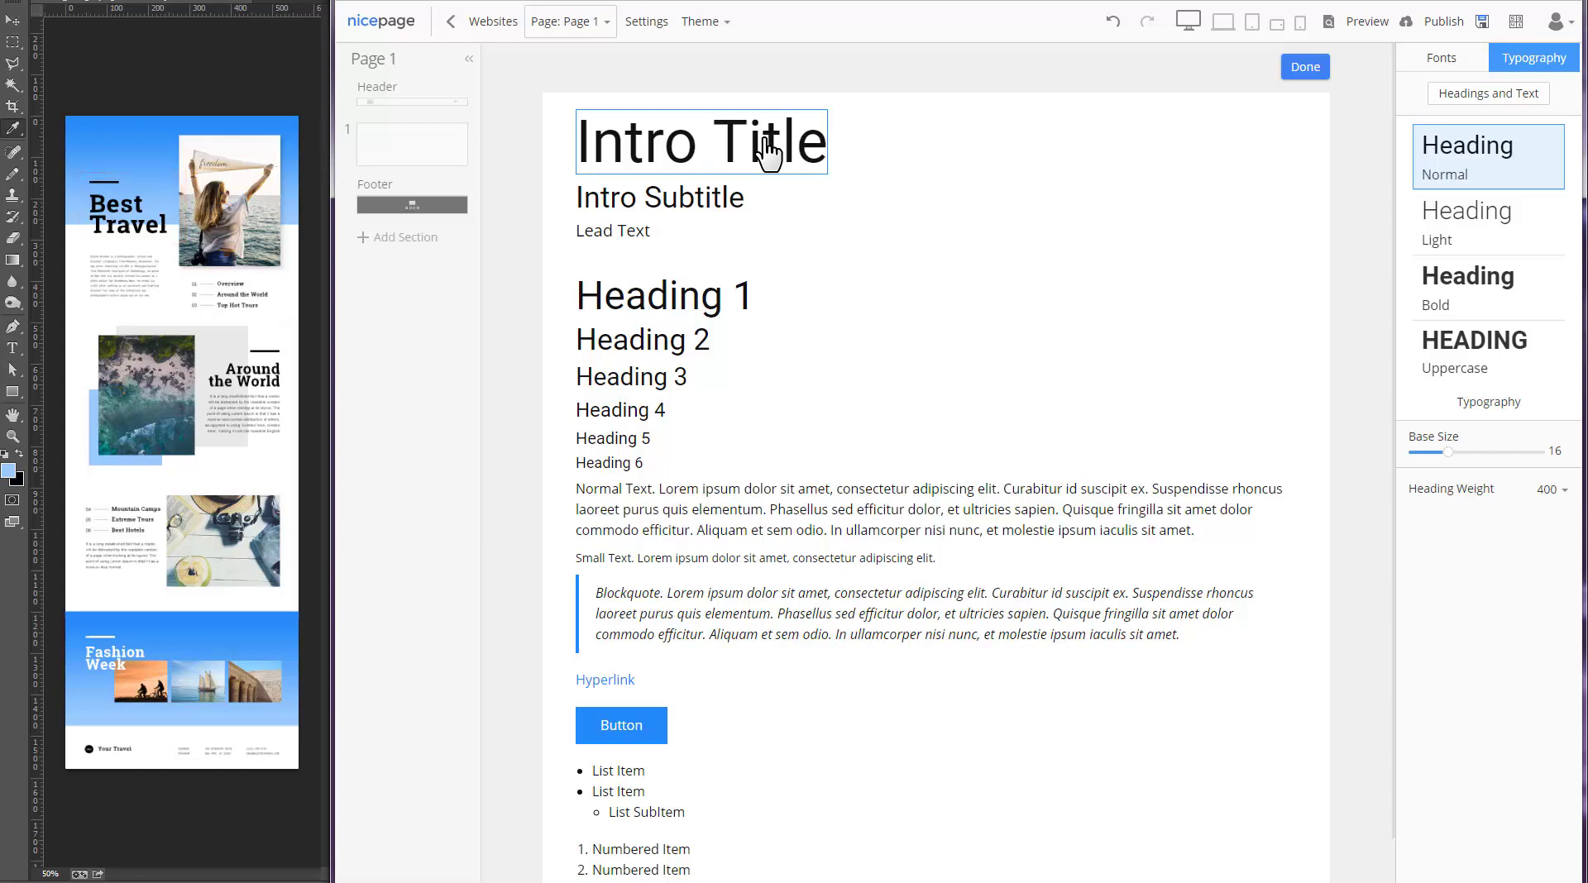
click(1412, 58)
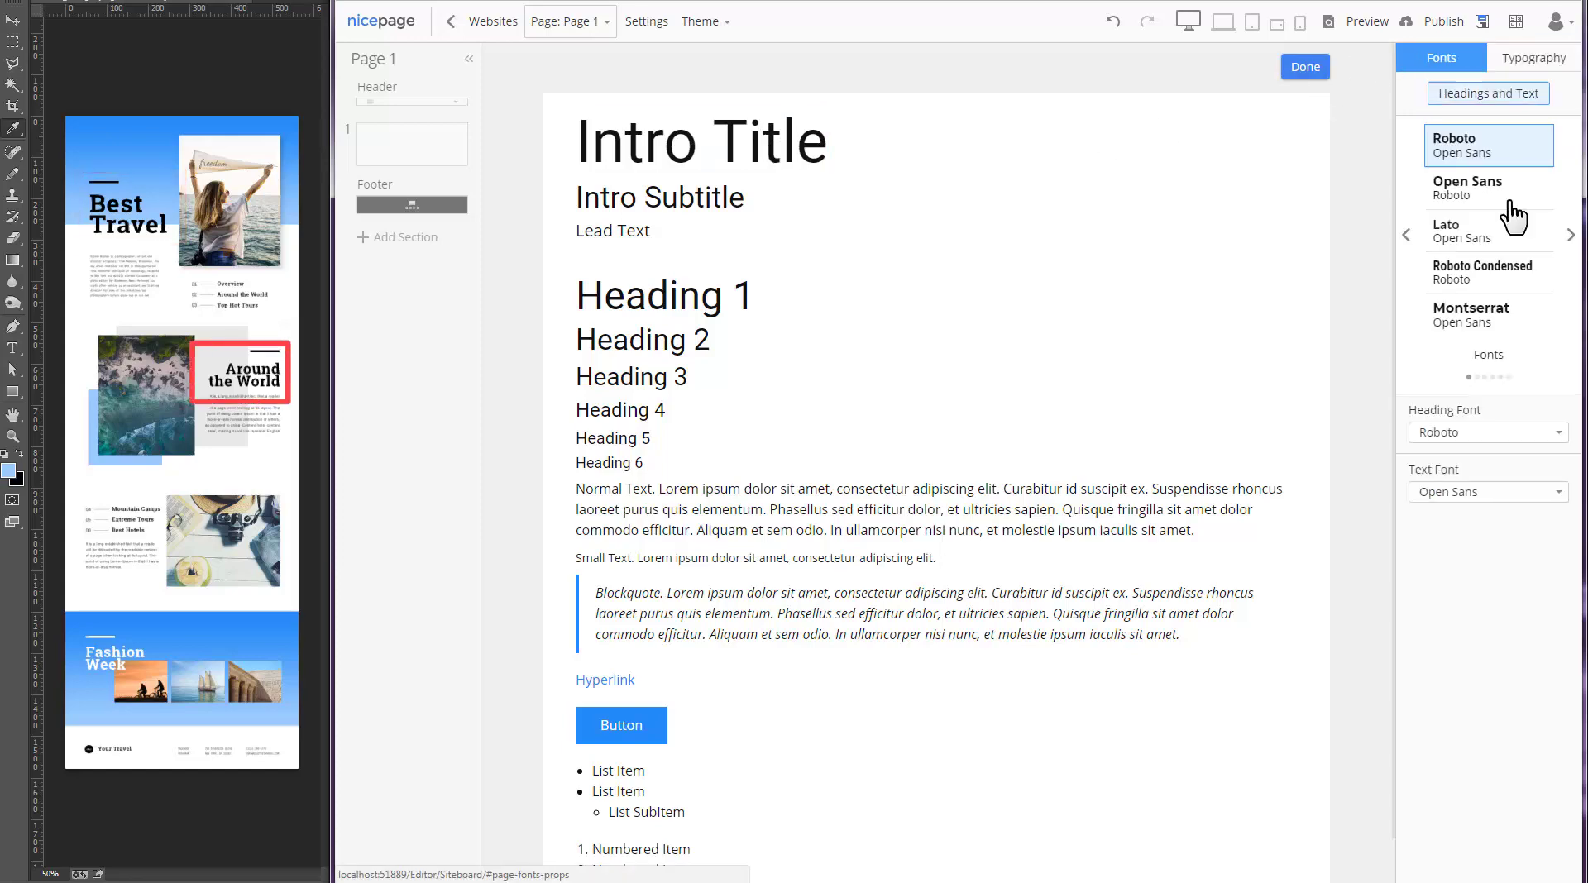
click(1571, 237)
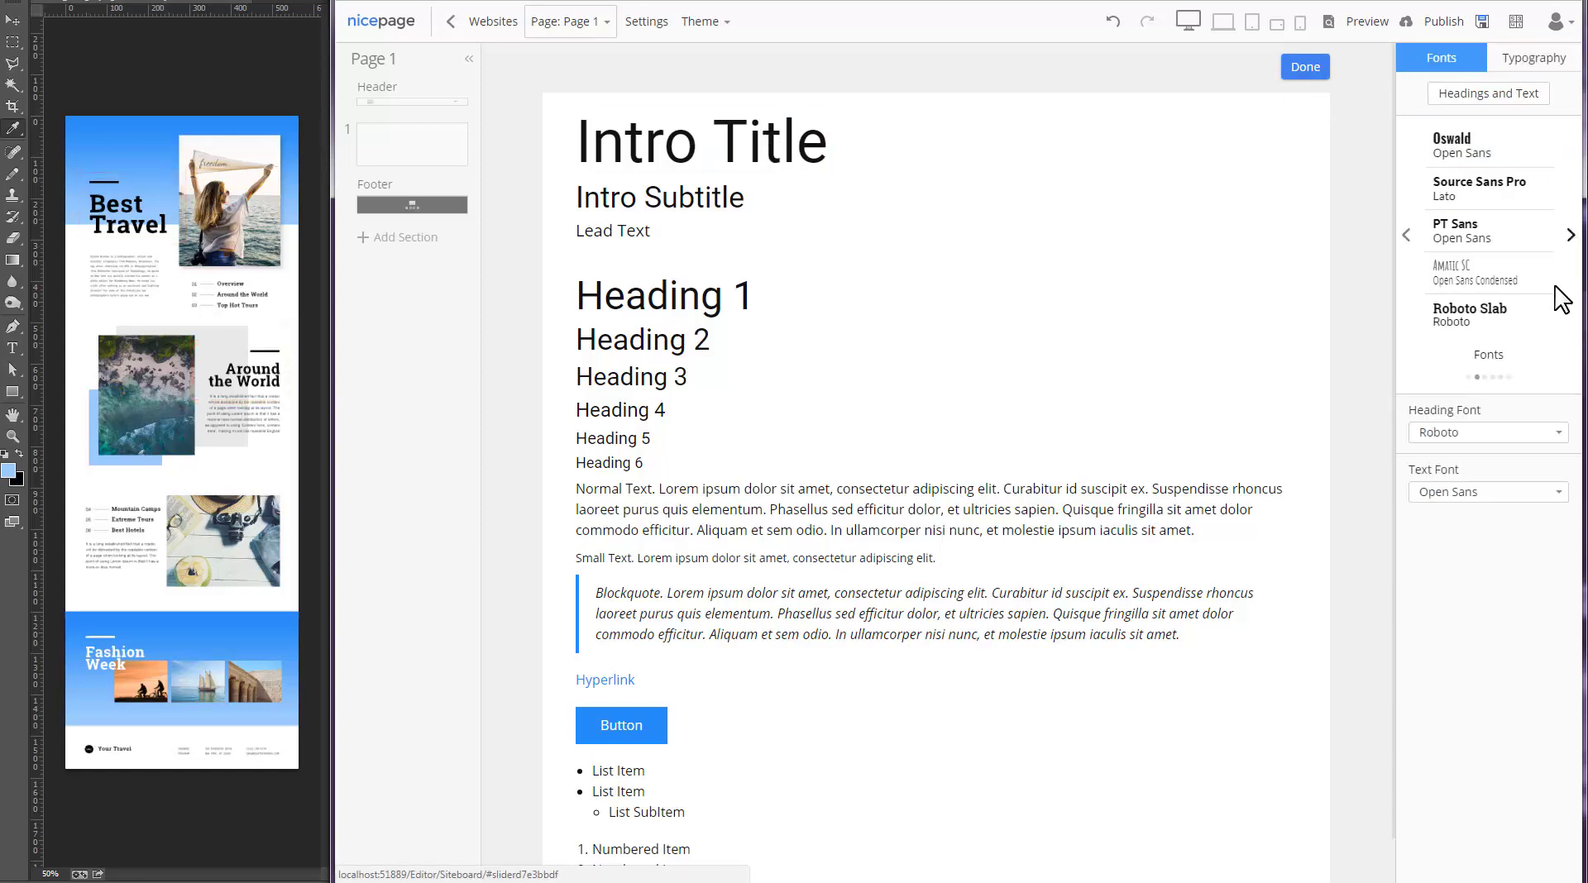
click(1540, 331)
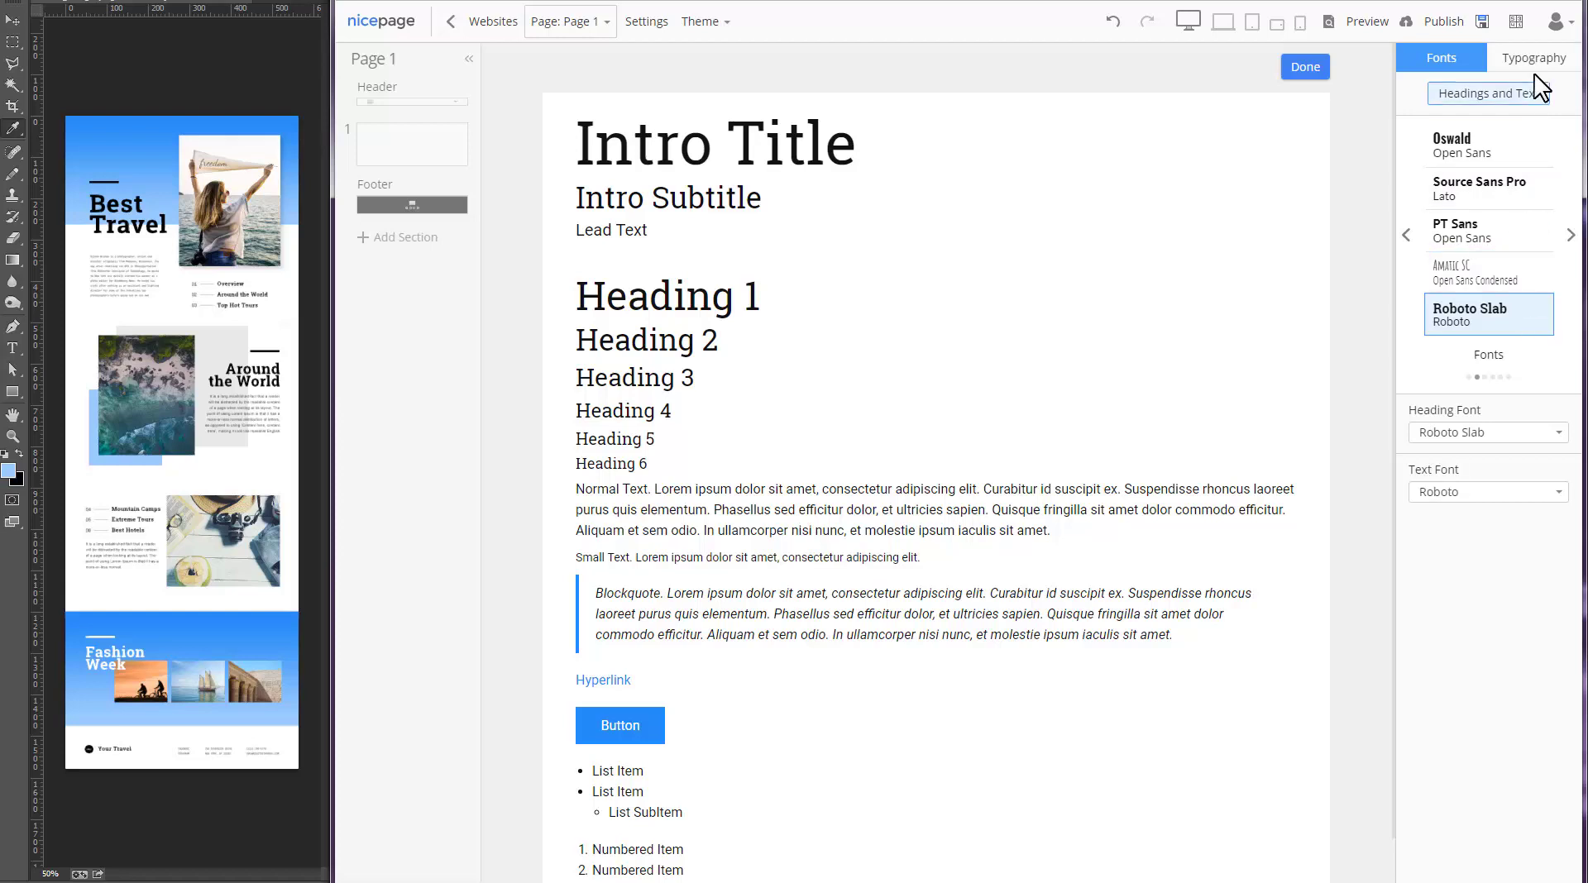
Make the Intro Title style bold and set its size to 96px.
click(821, 165)
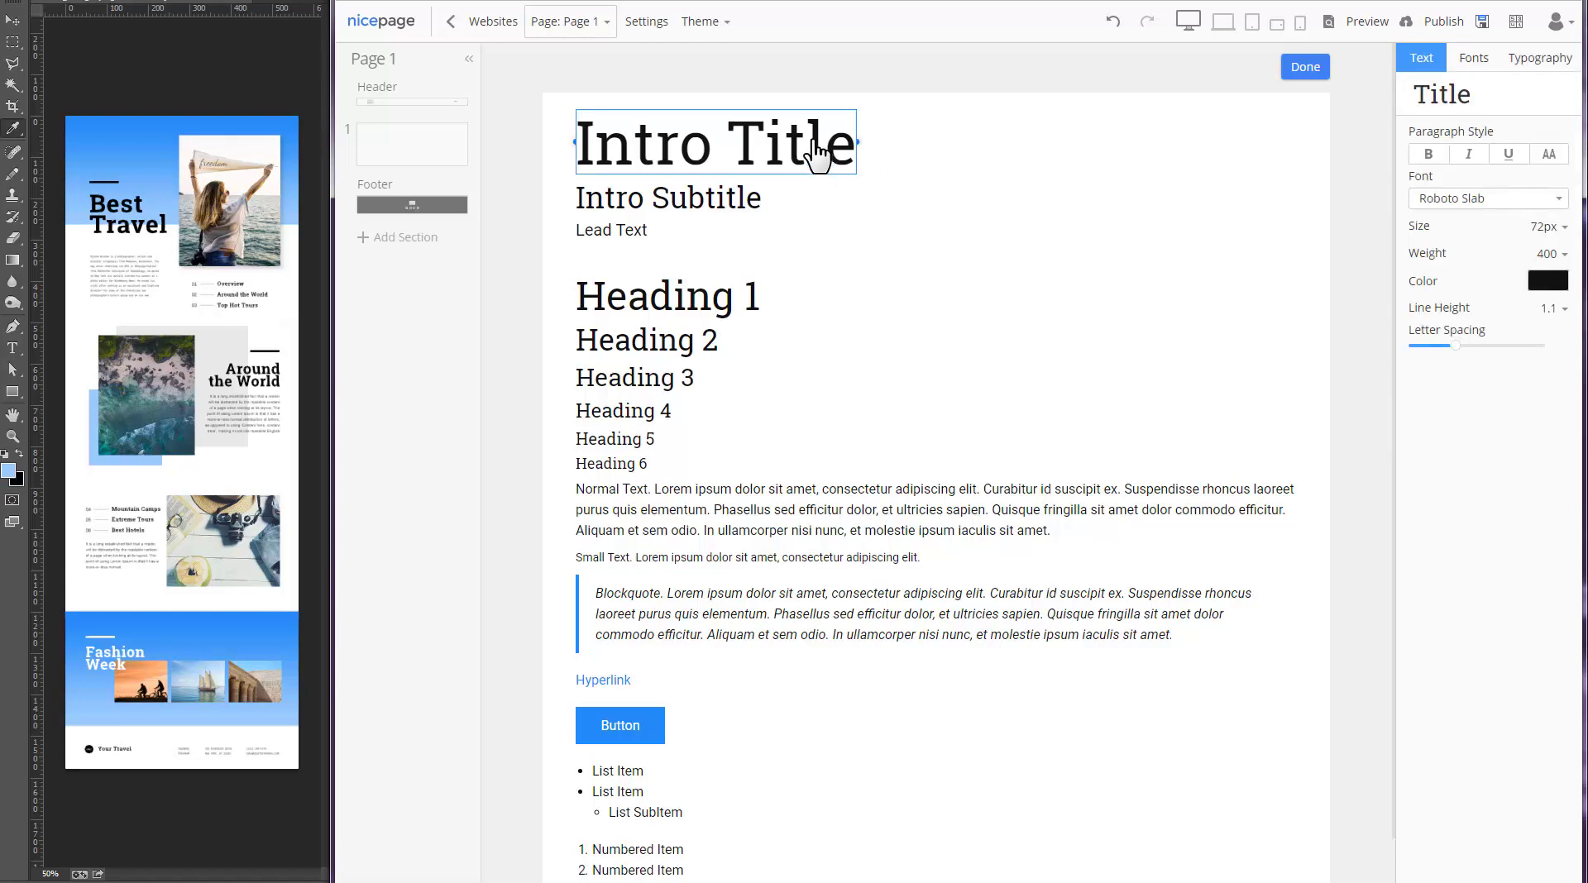
click(1427, 155)
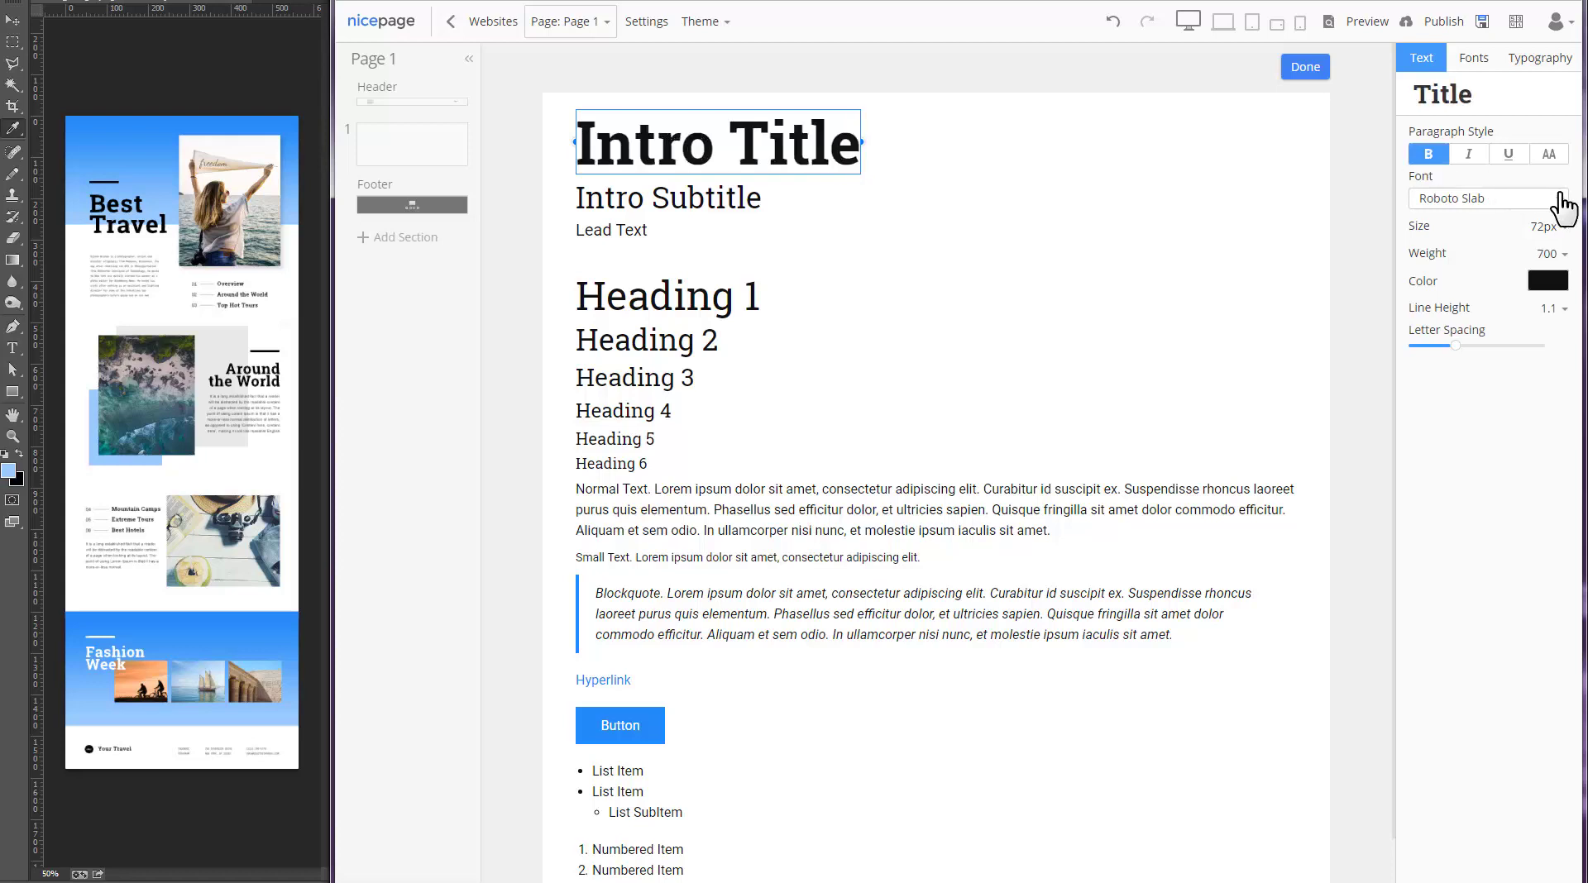
click(1548, 226)
click(1549, 417)
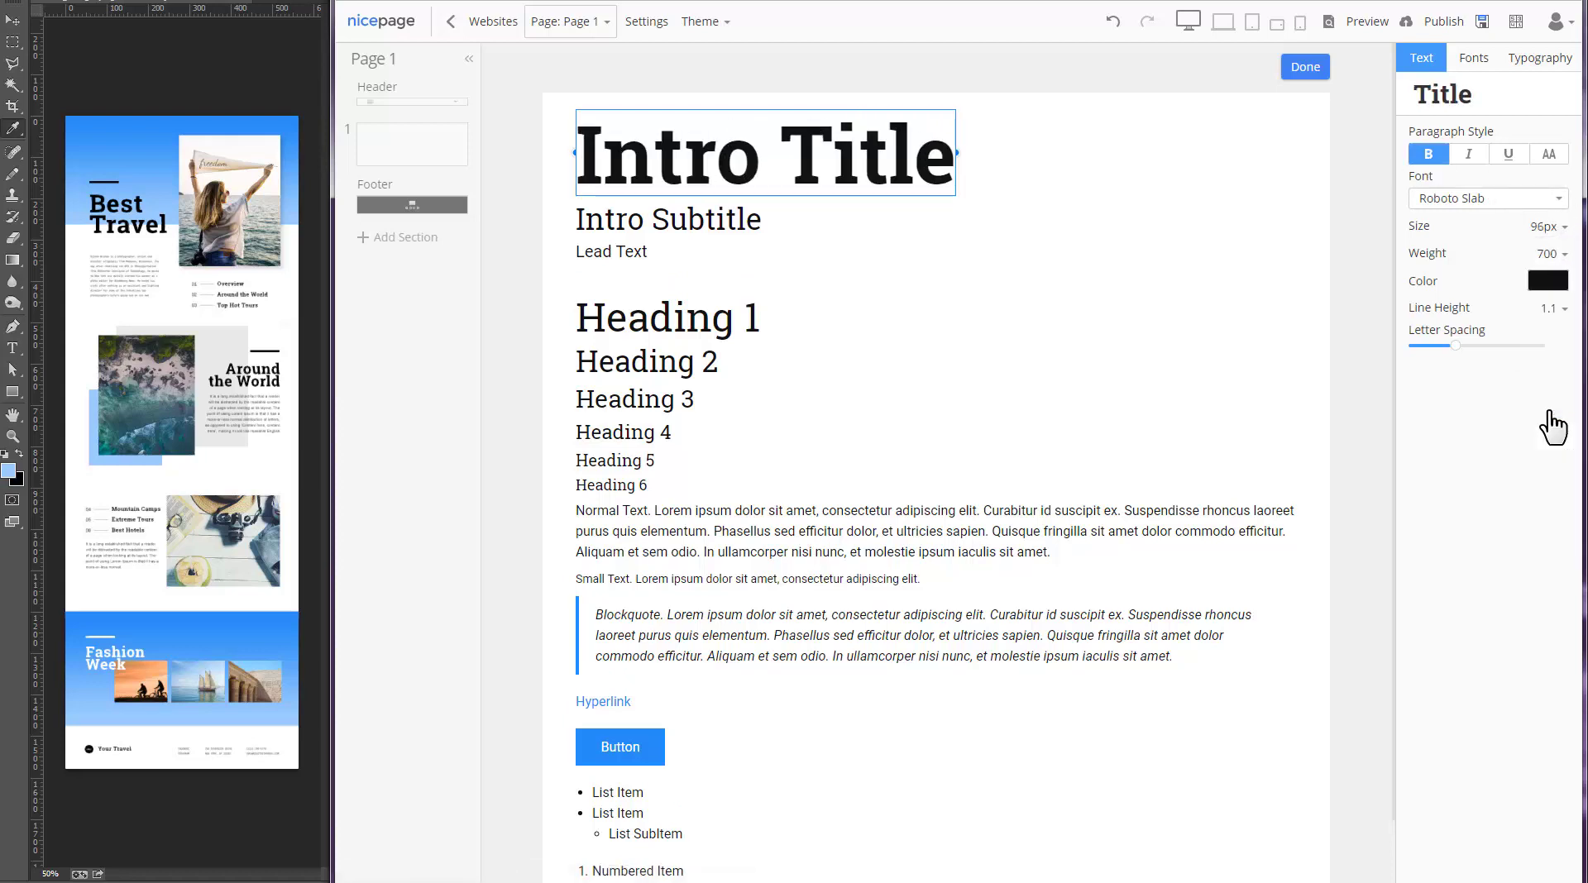
Make the Heading 2 style bold and set its size to 48px.
click(699, 364)
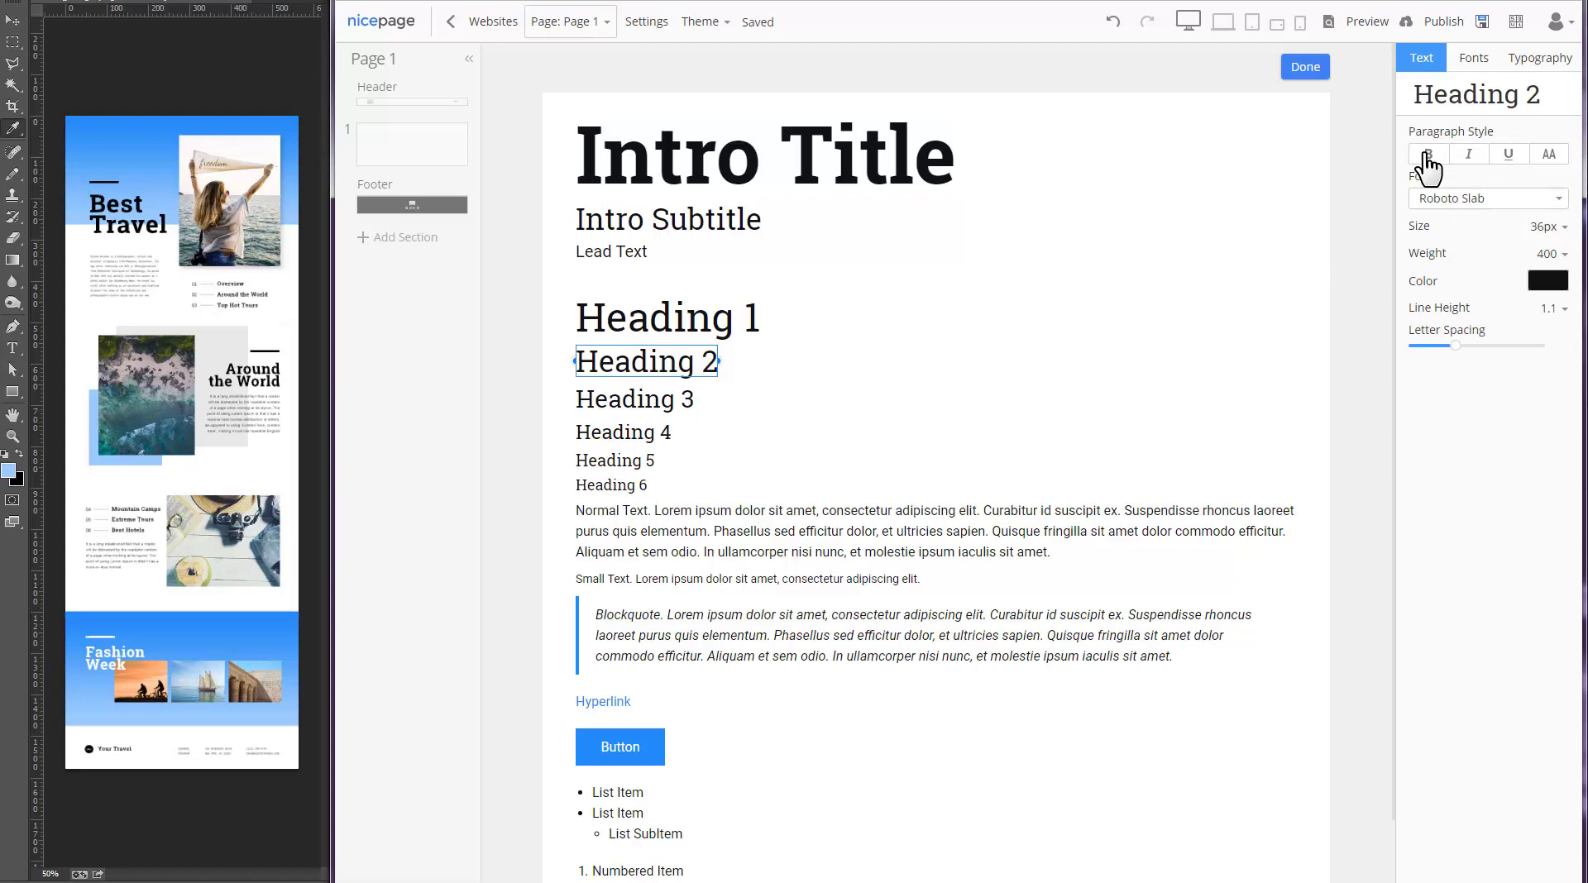
click(1428, 157)
click(1548, 226)
click(1555, 423)
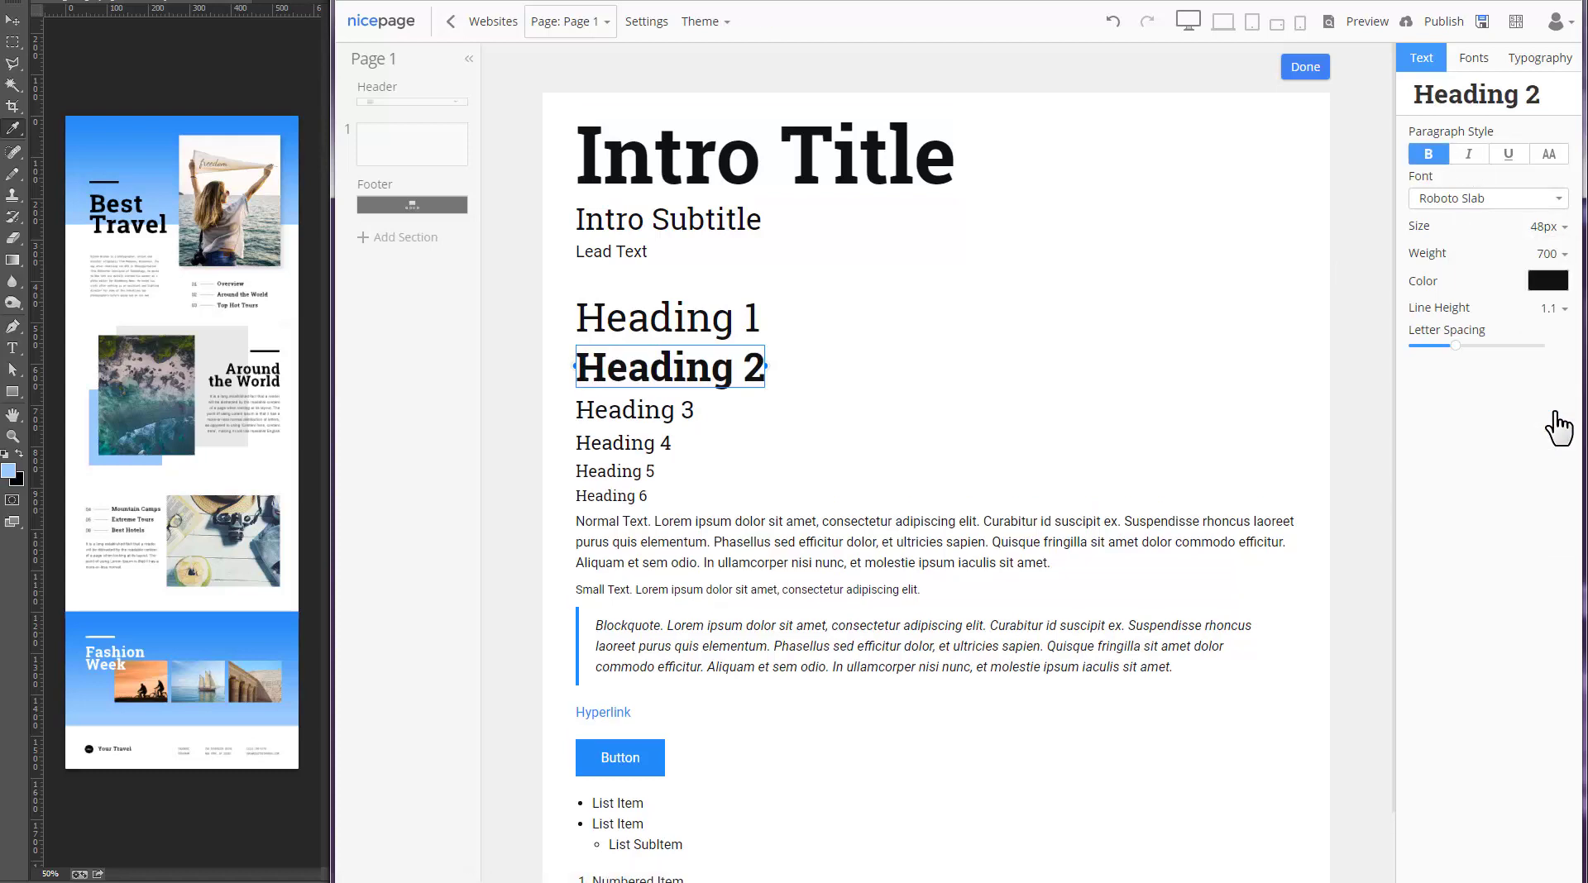
Make the Heading 4 style bold and set its size to 20px.
click(625, 444)
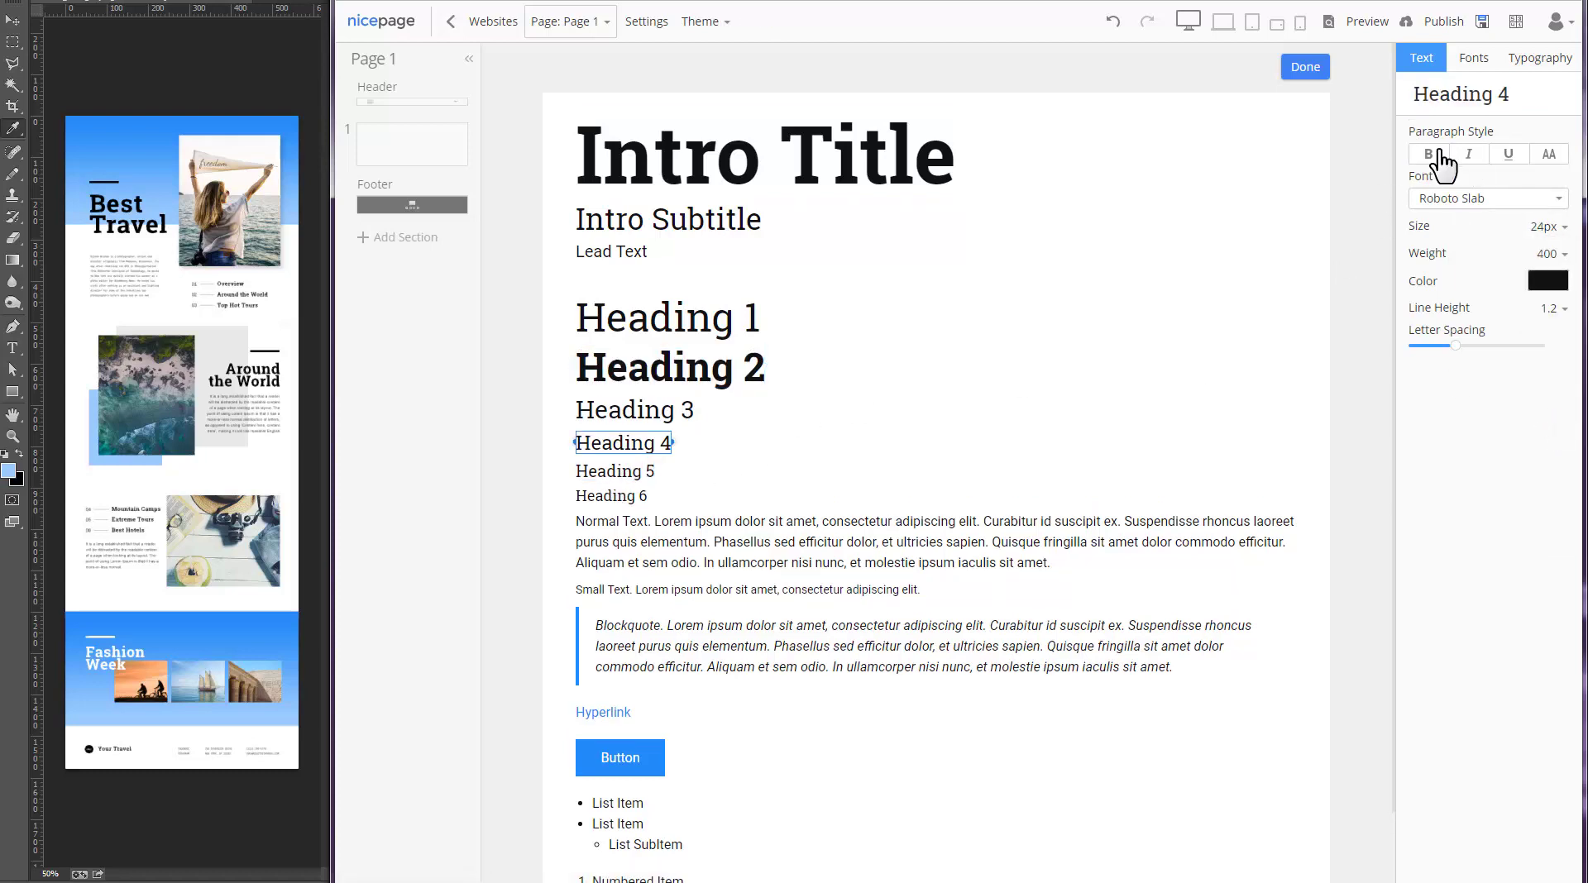
click(1436, 158)
click(1543, 227)
click(1561, 367)
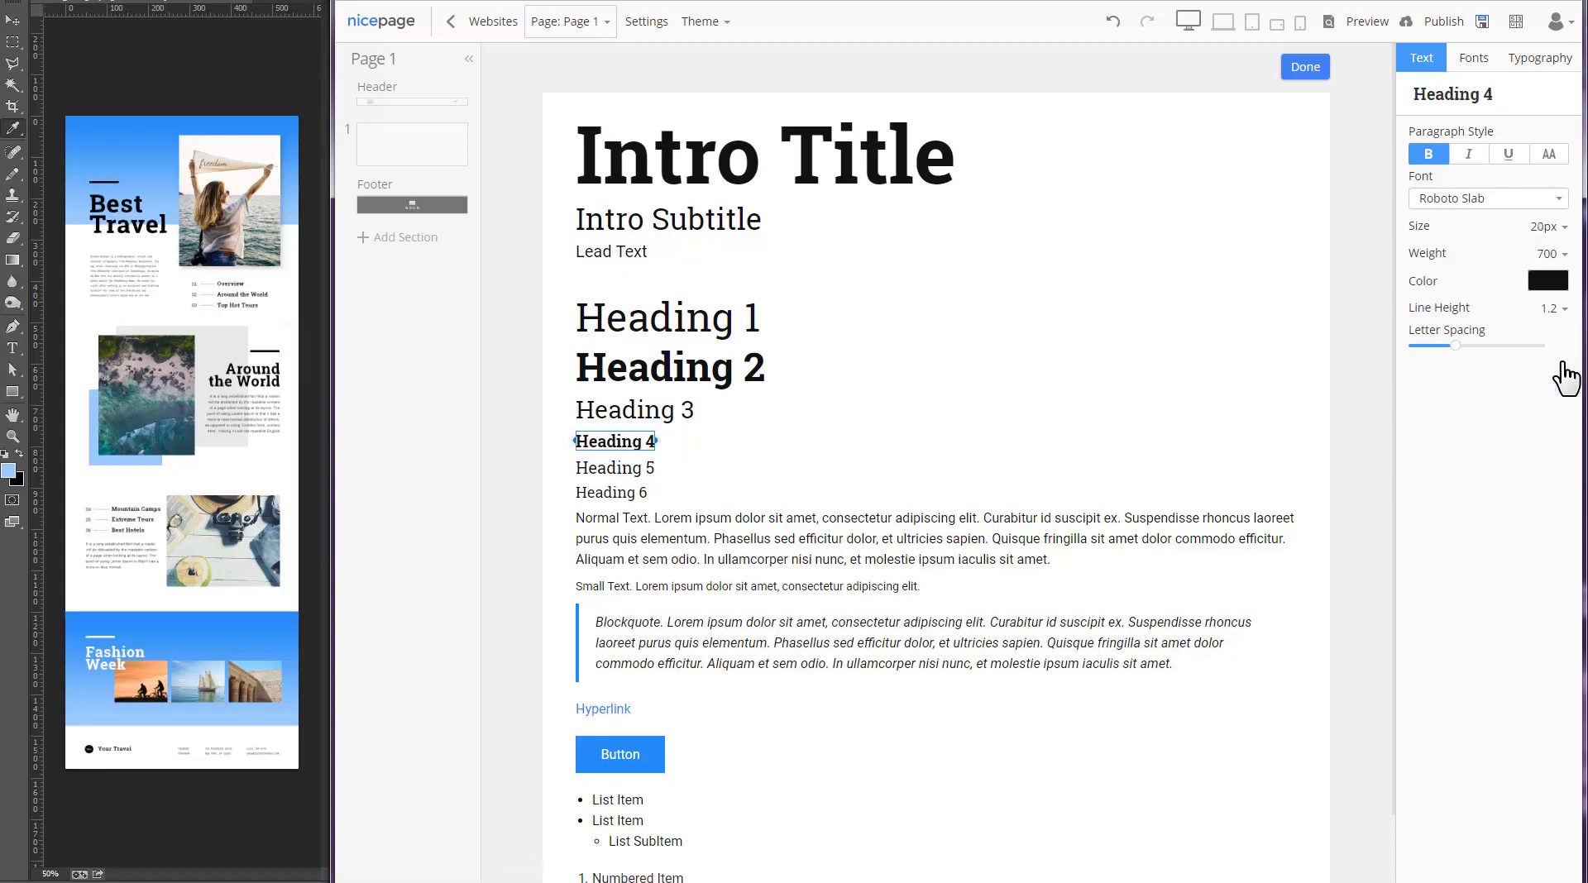
Format the Hyperlink style in black, bold, 20px text and finish editing the theme's text styles.
click(619, 713)
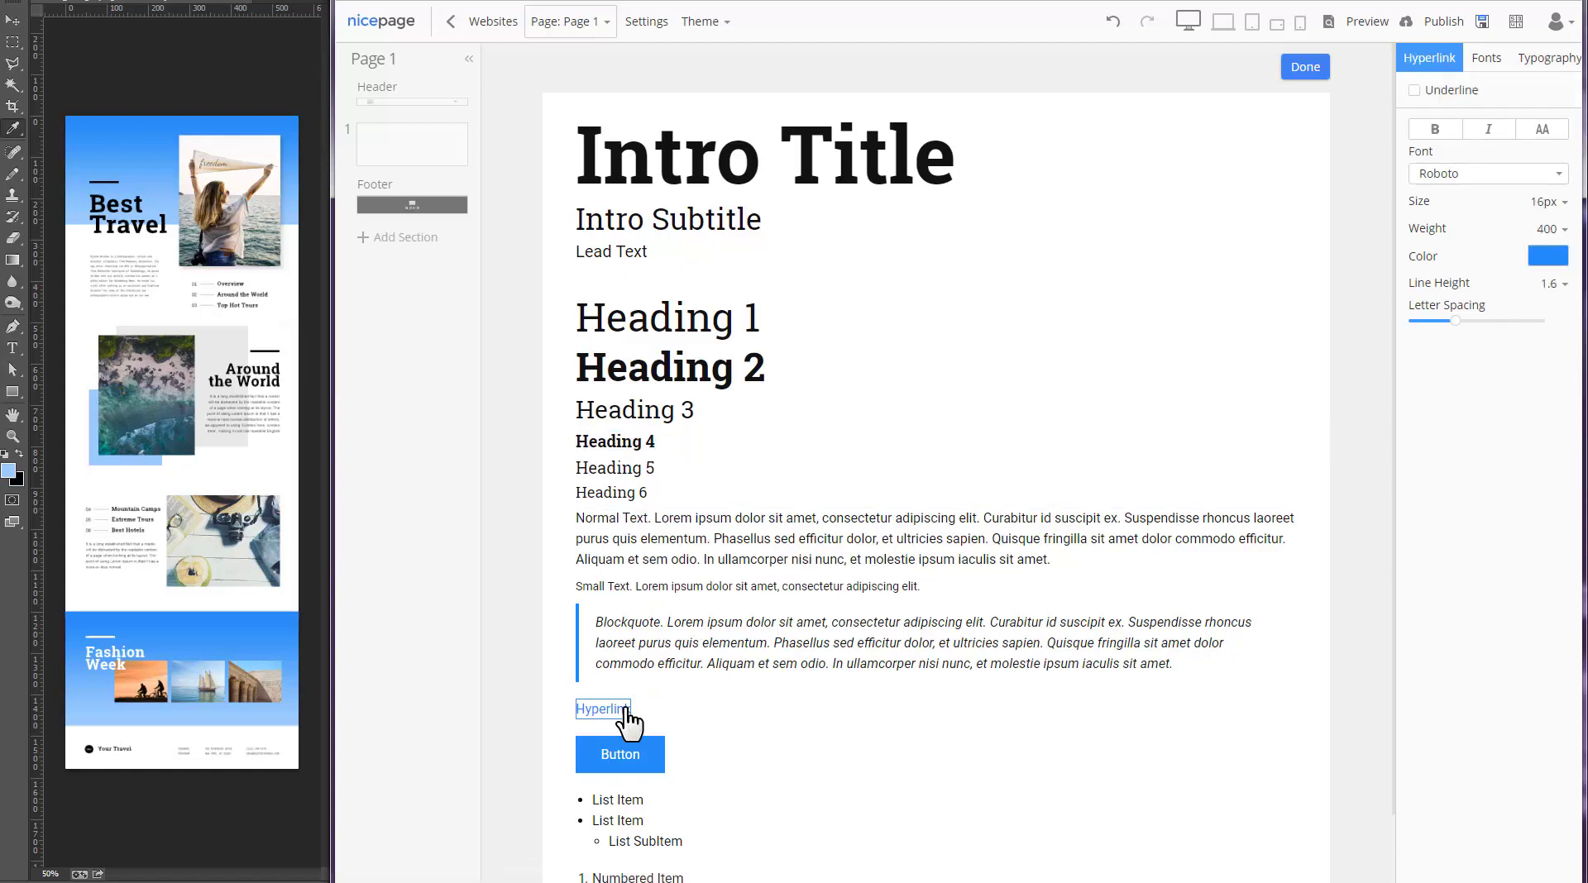
click(1547, 255)
click(1439, 299)
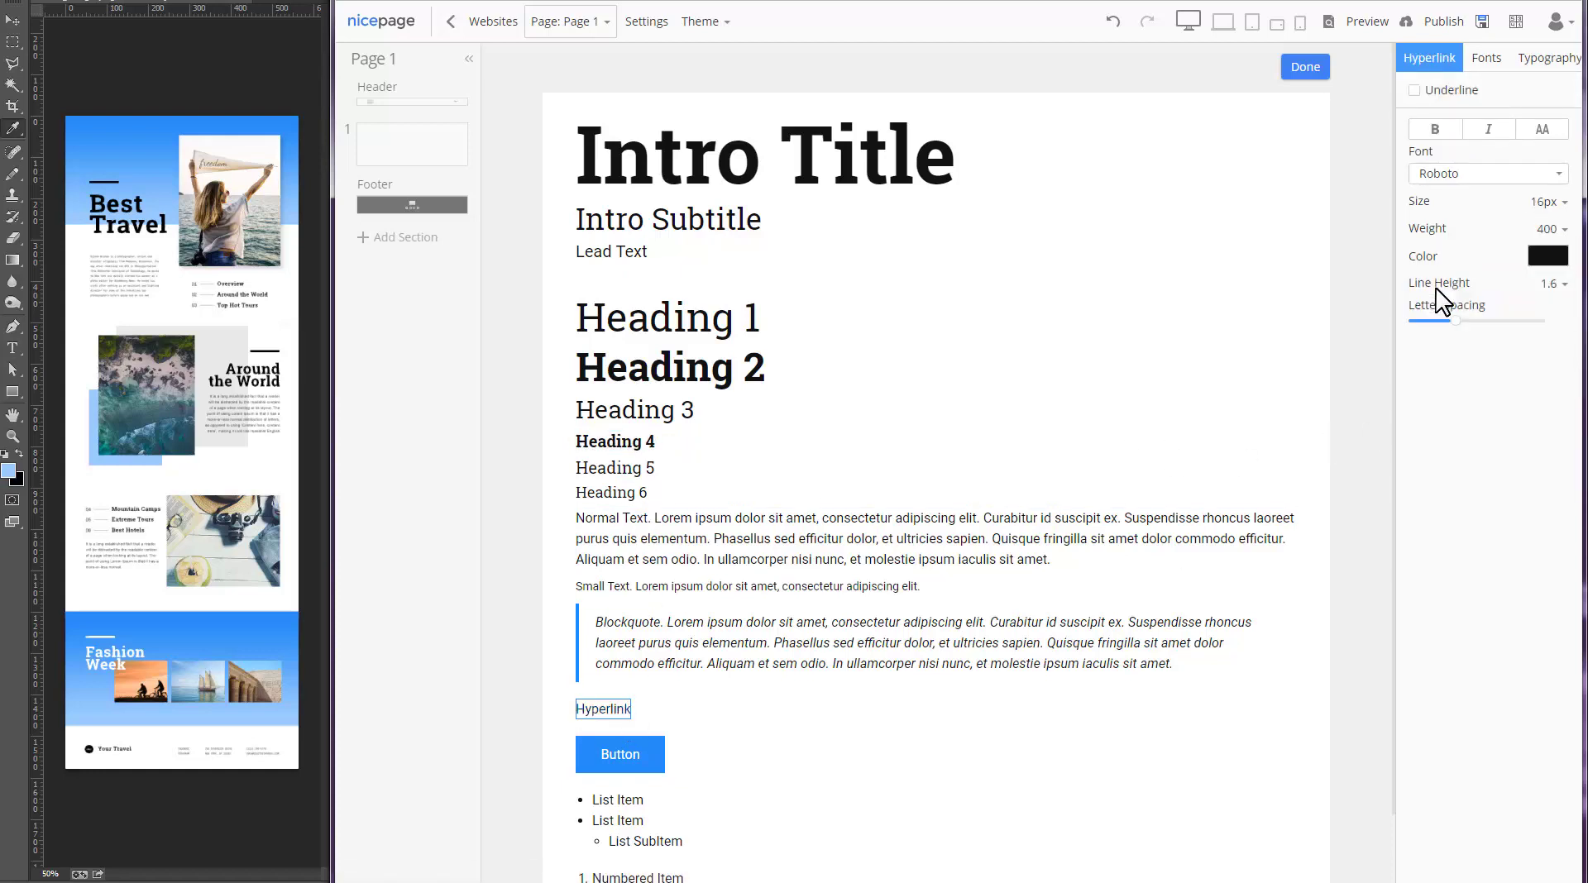
click(1435, 129)
click(1545, 201)
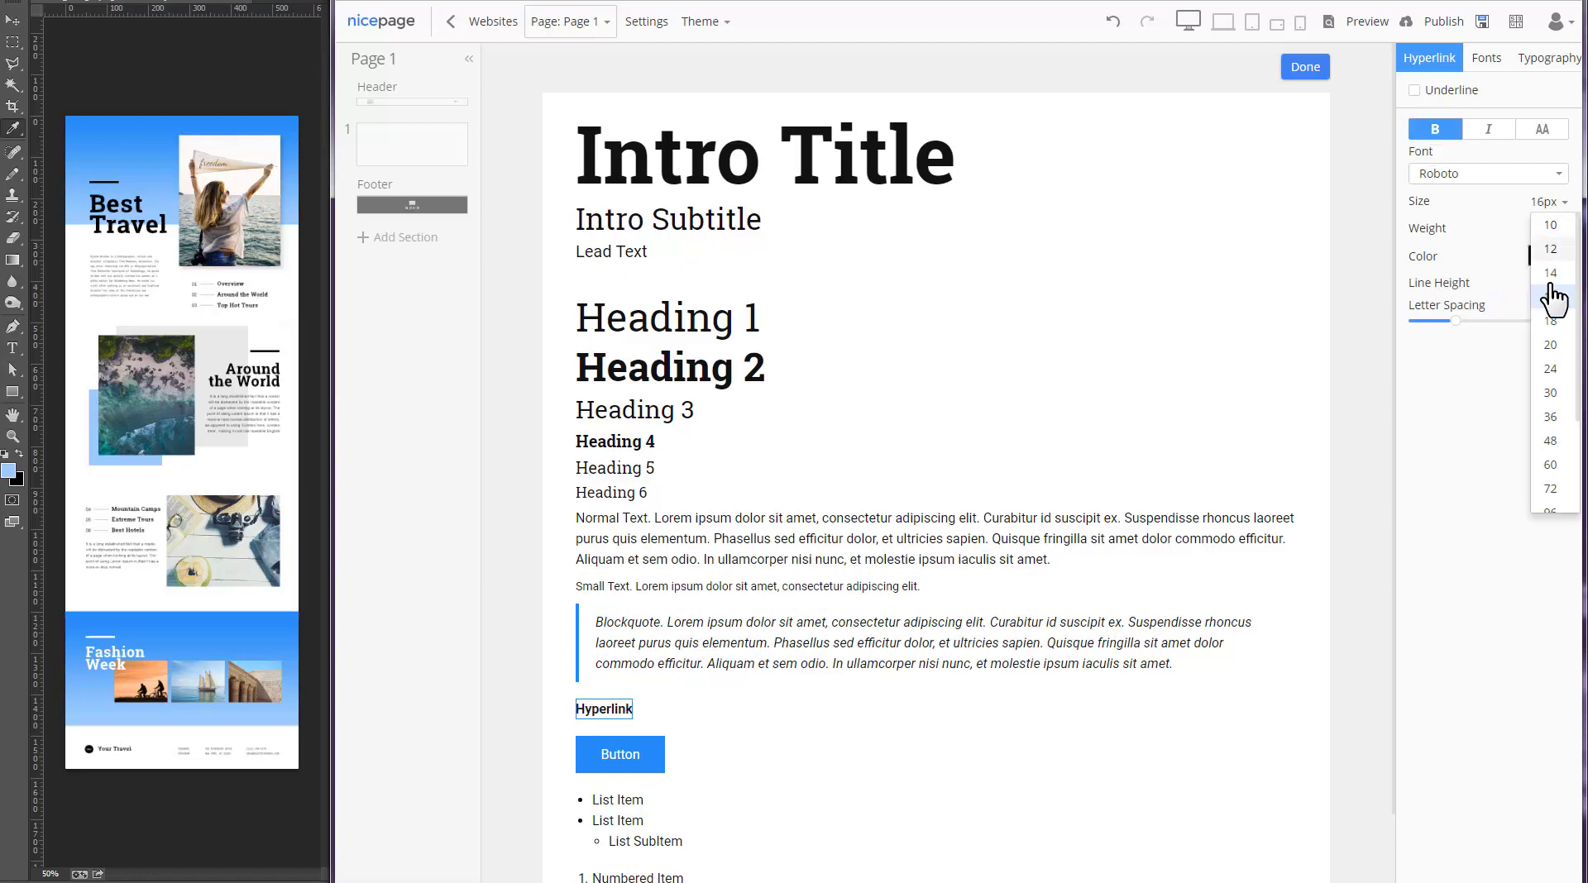
click(1550, 347)
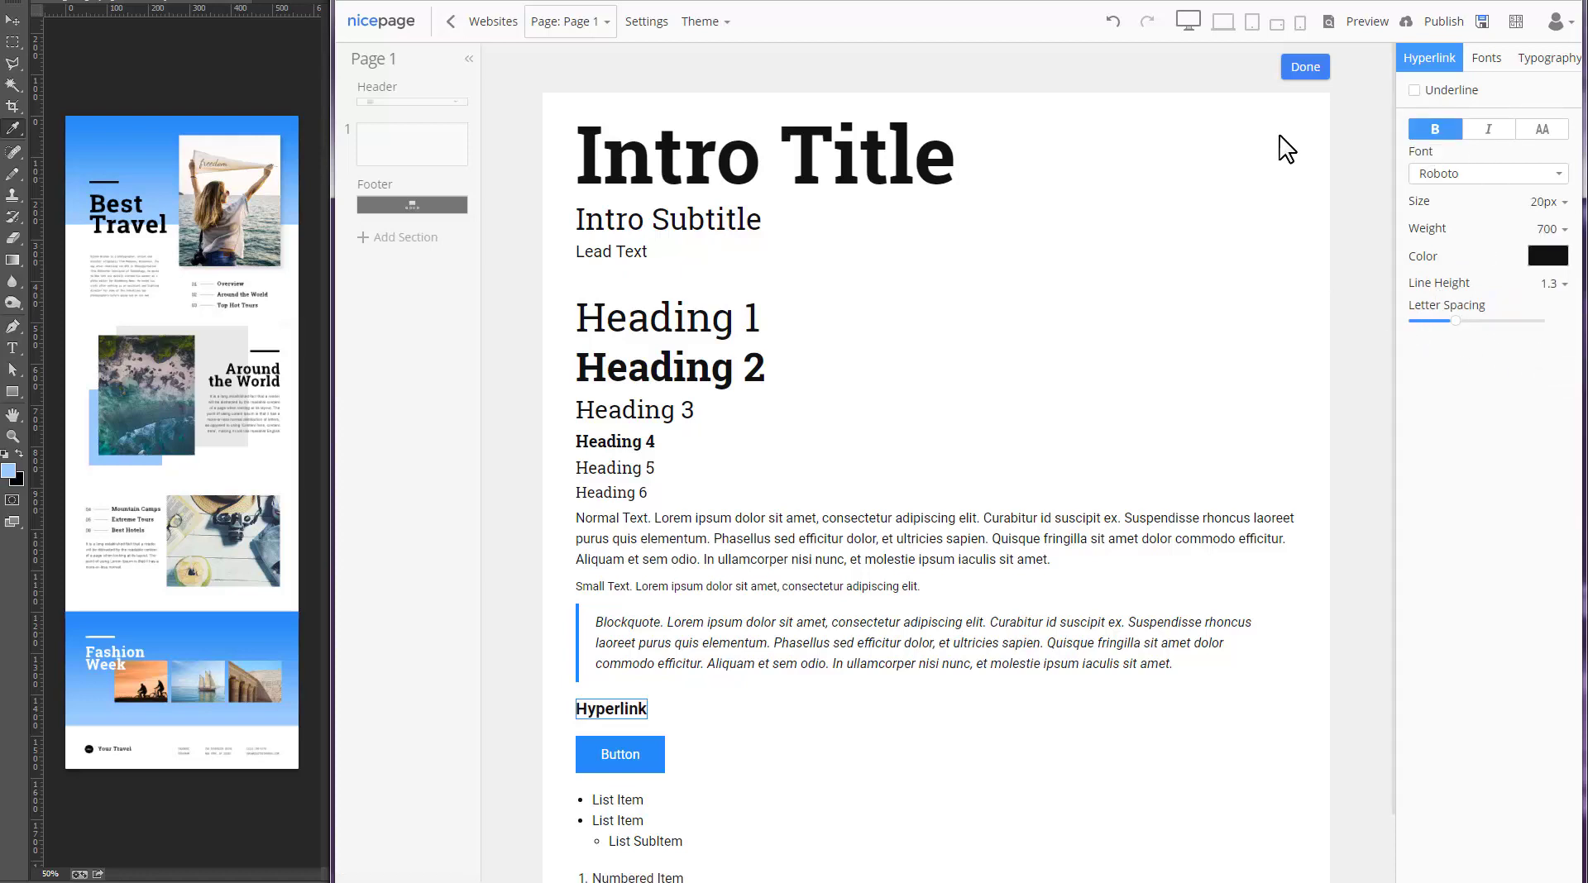
click(1304, 67)
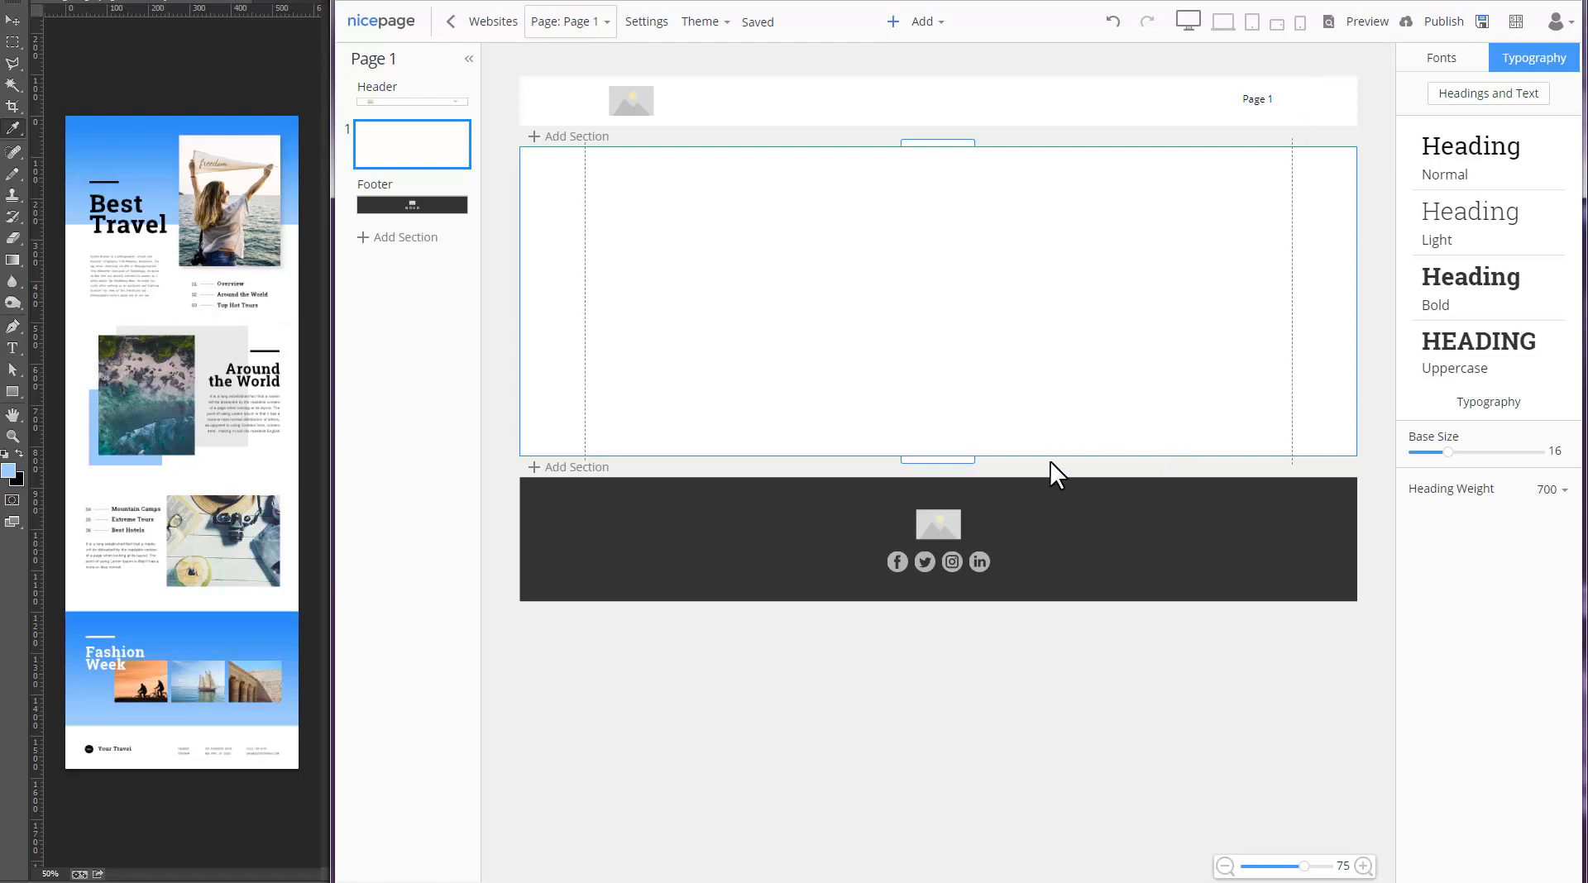
Extend the blank section to about twice its height and add a rectangle shape to it.
drag(984, 456, 990, 759)
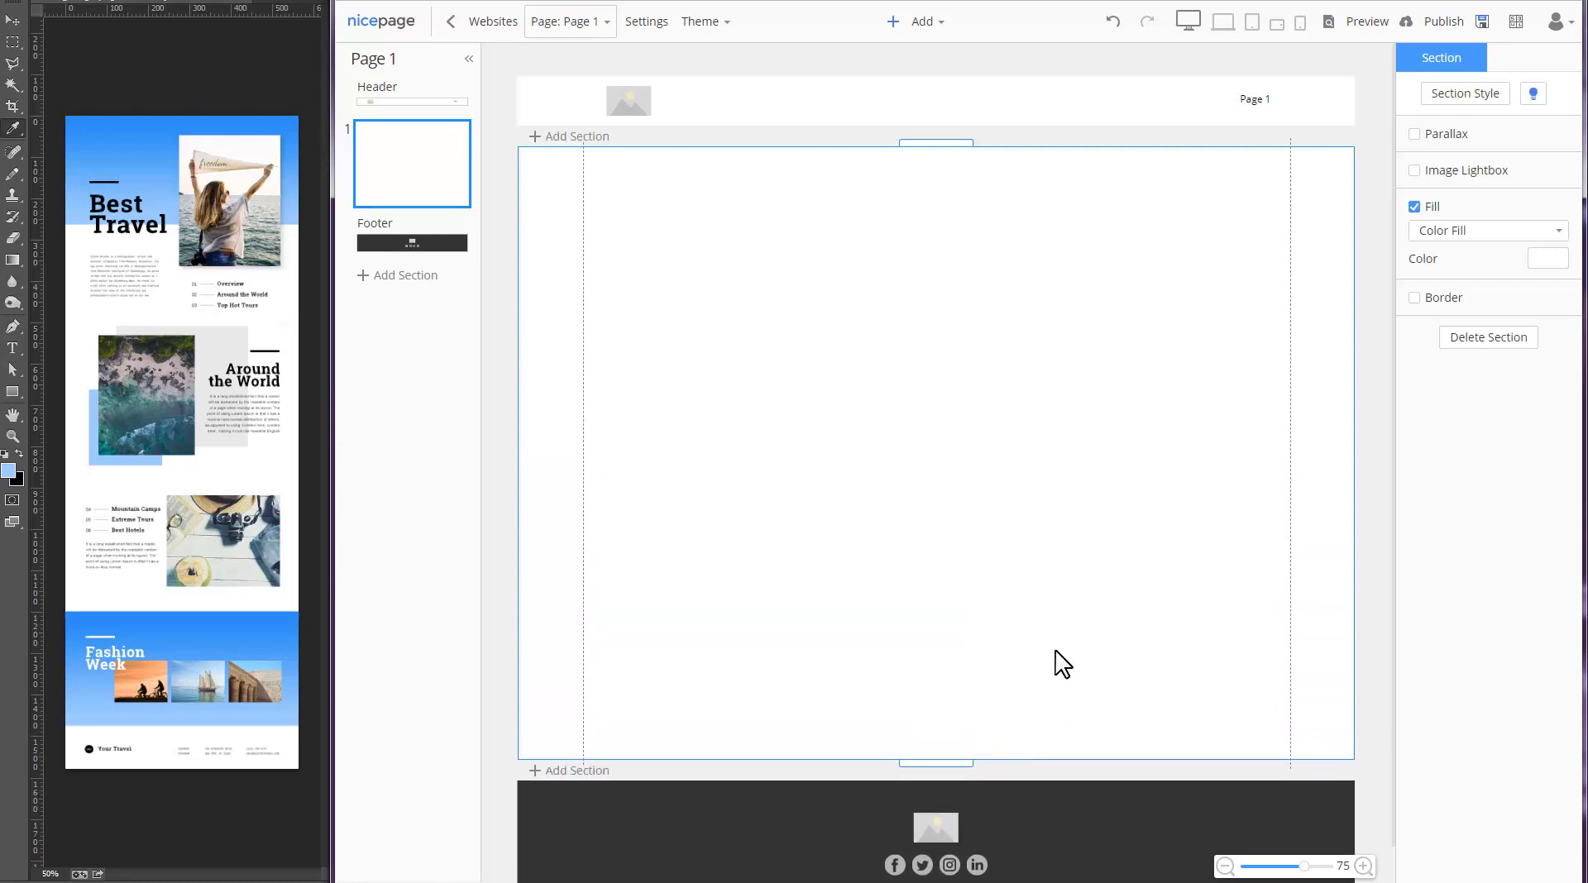
click(927, 23)
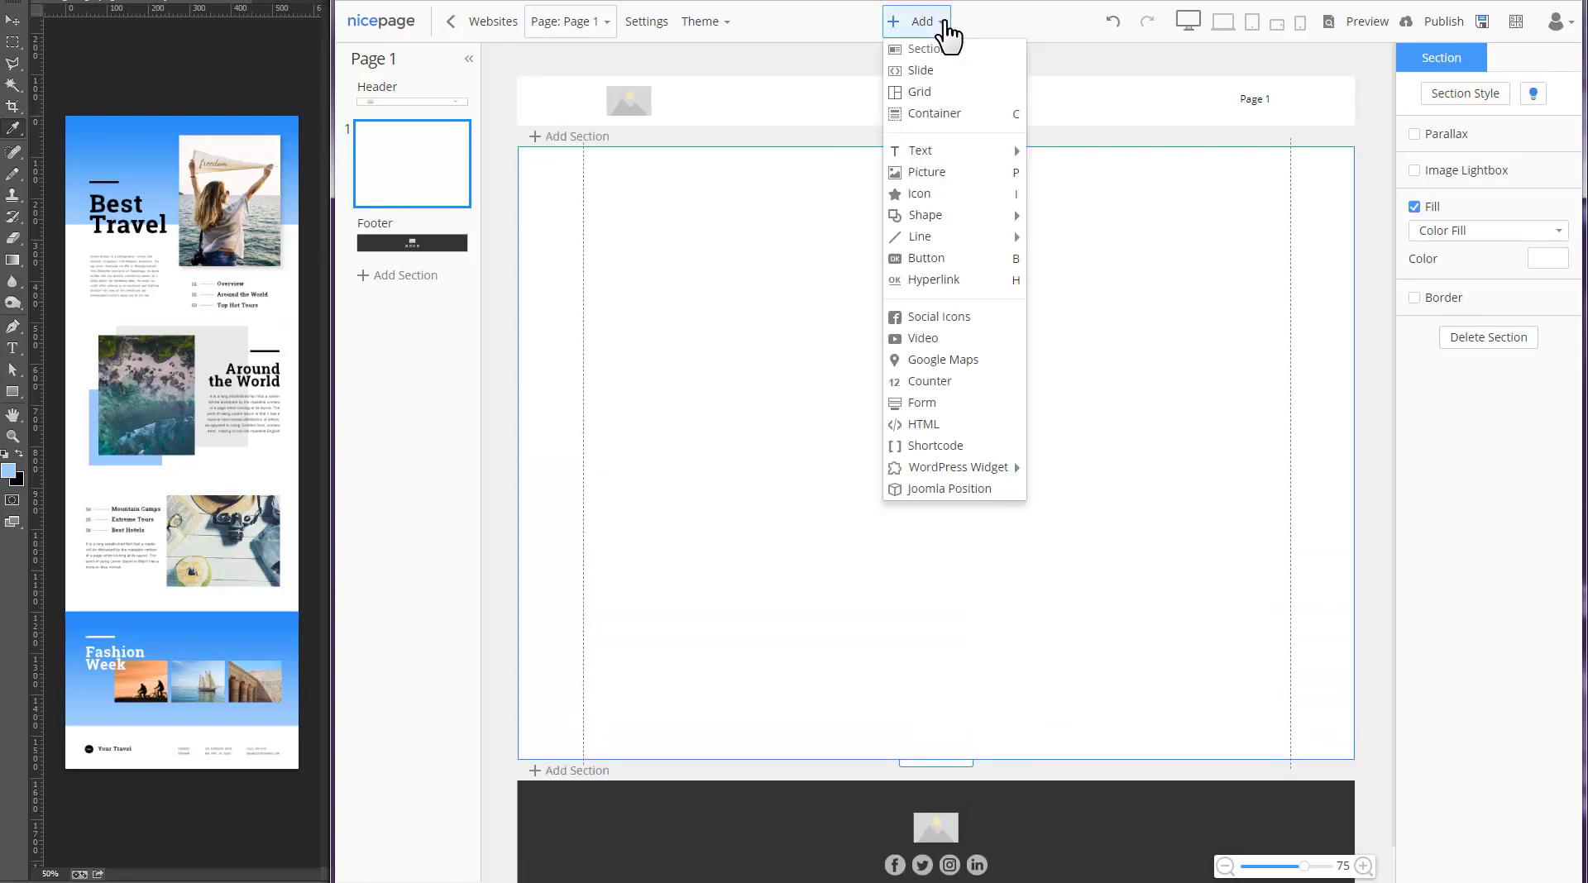
mouse_move(993, 217)
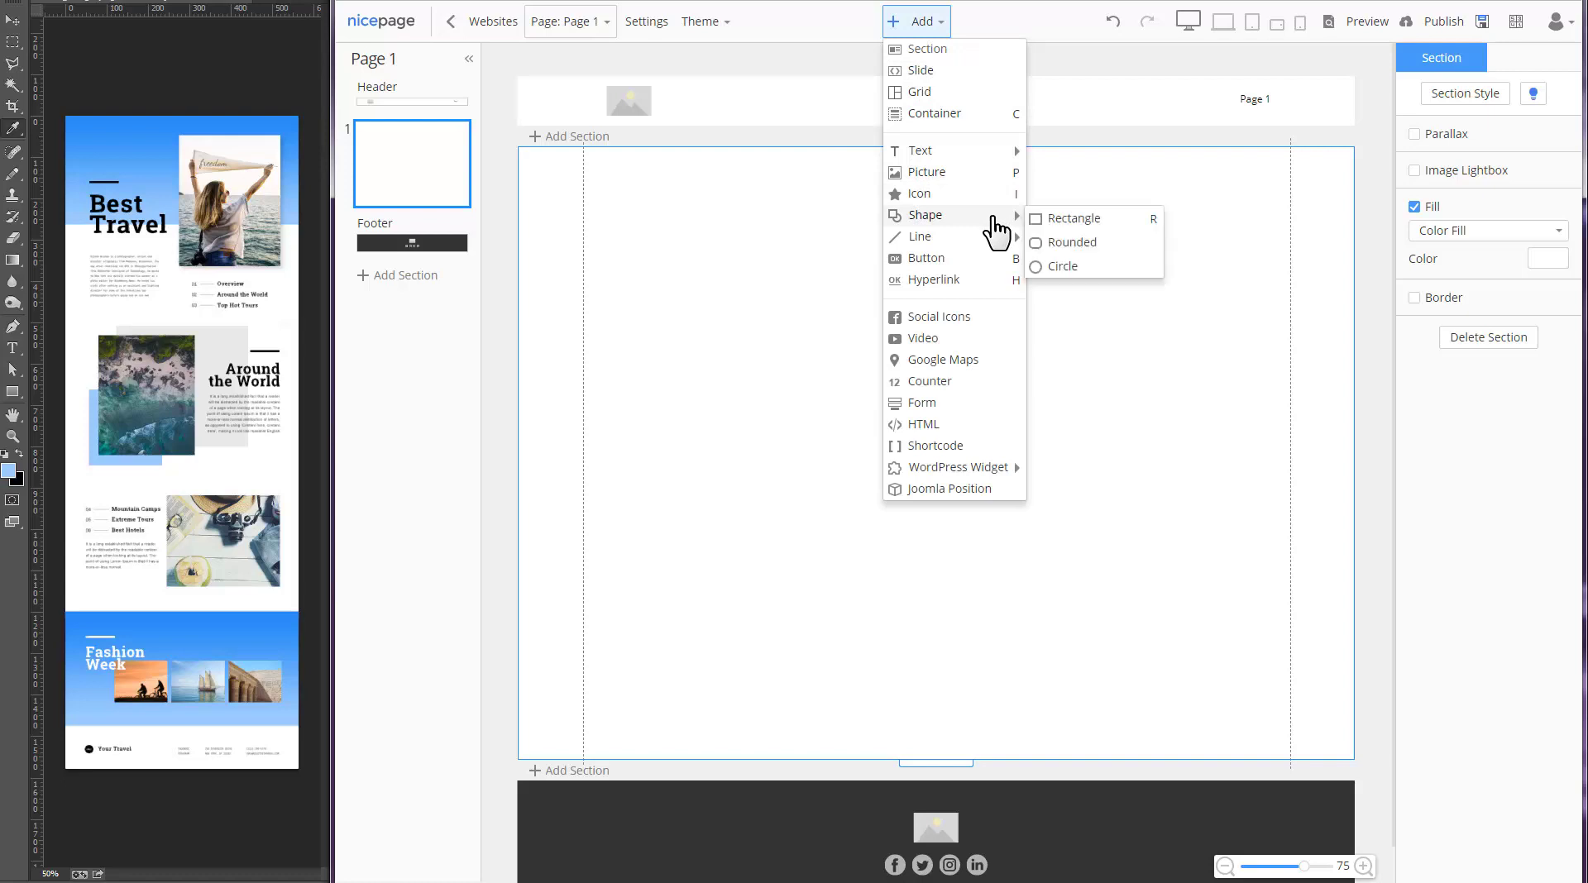
click(1118, 223)
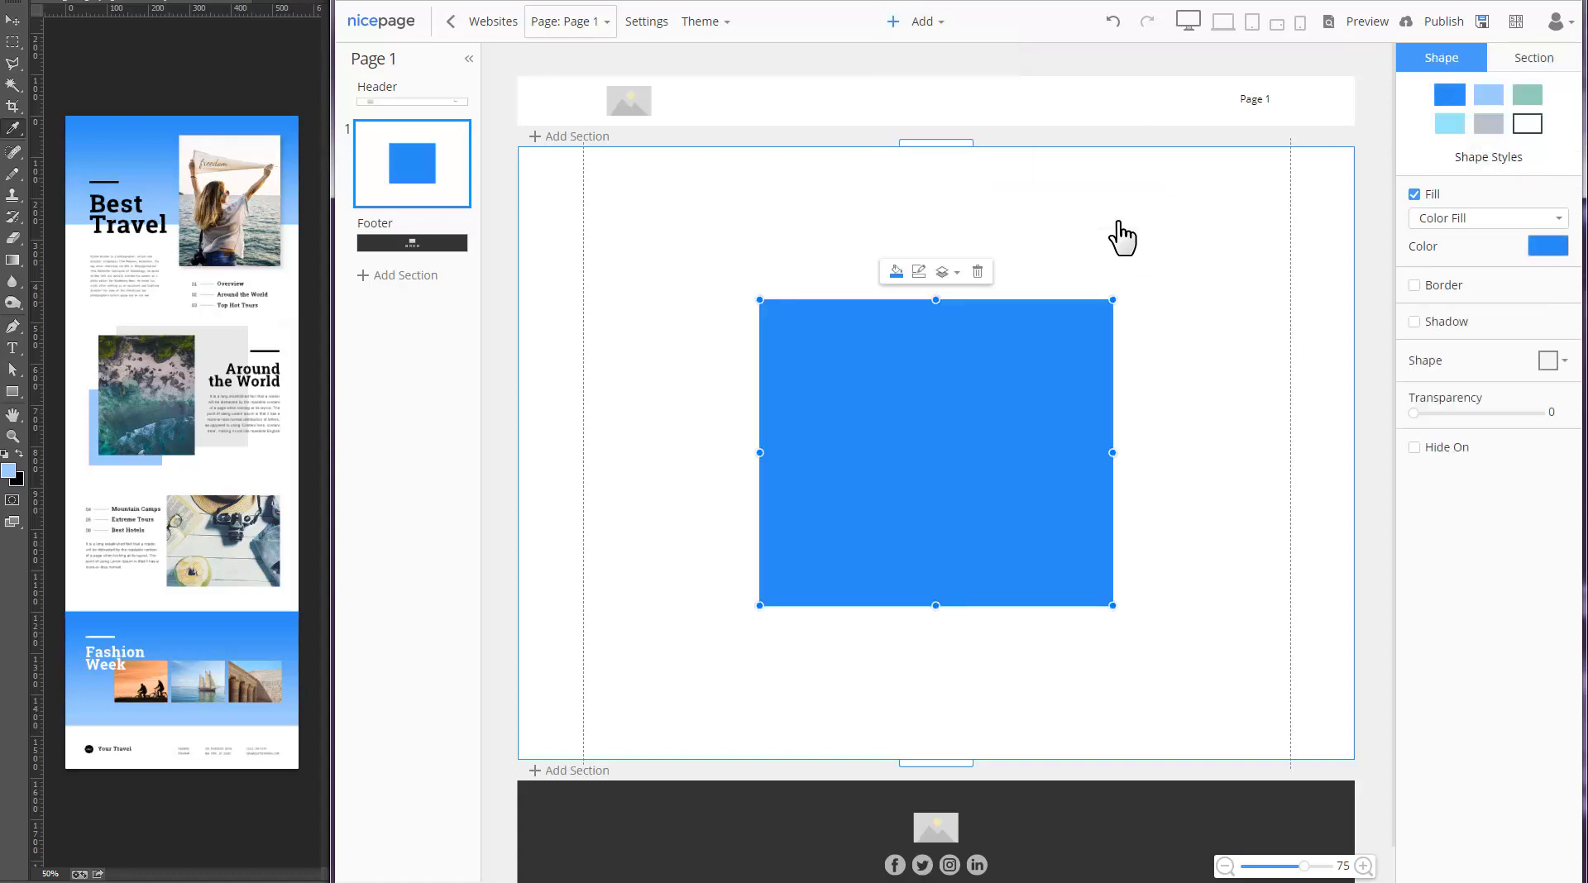
Resize the blue rectangle to span the section's full width and cover roughly its upper half.
drag(935, 299, 936, 147)
drag(759, 377, 518, 392)
drag(1112, 376, 1354, 375)
drag(932, 606, 931, 482)
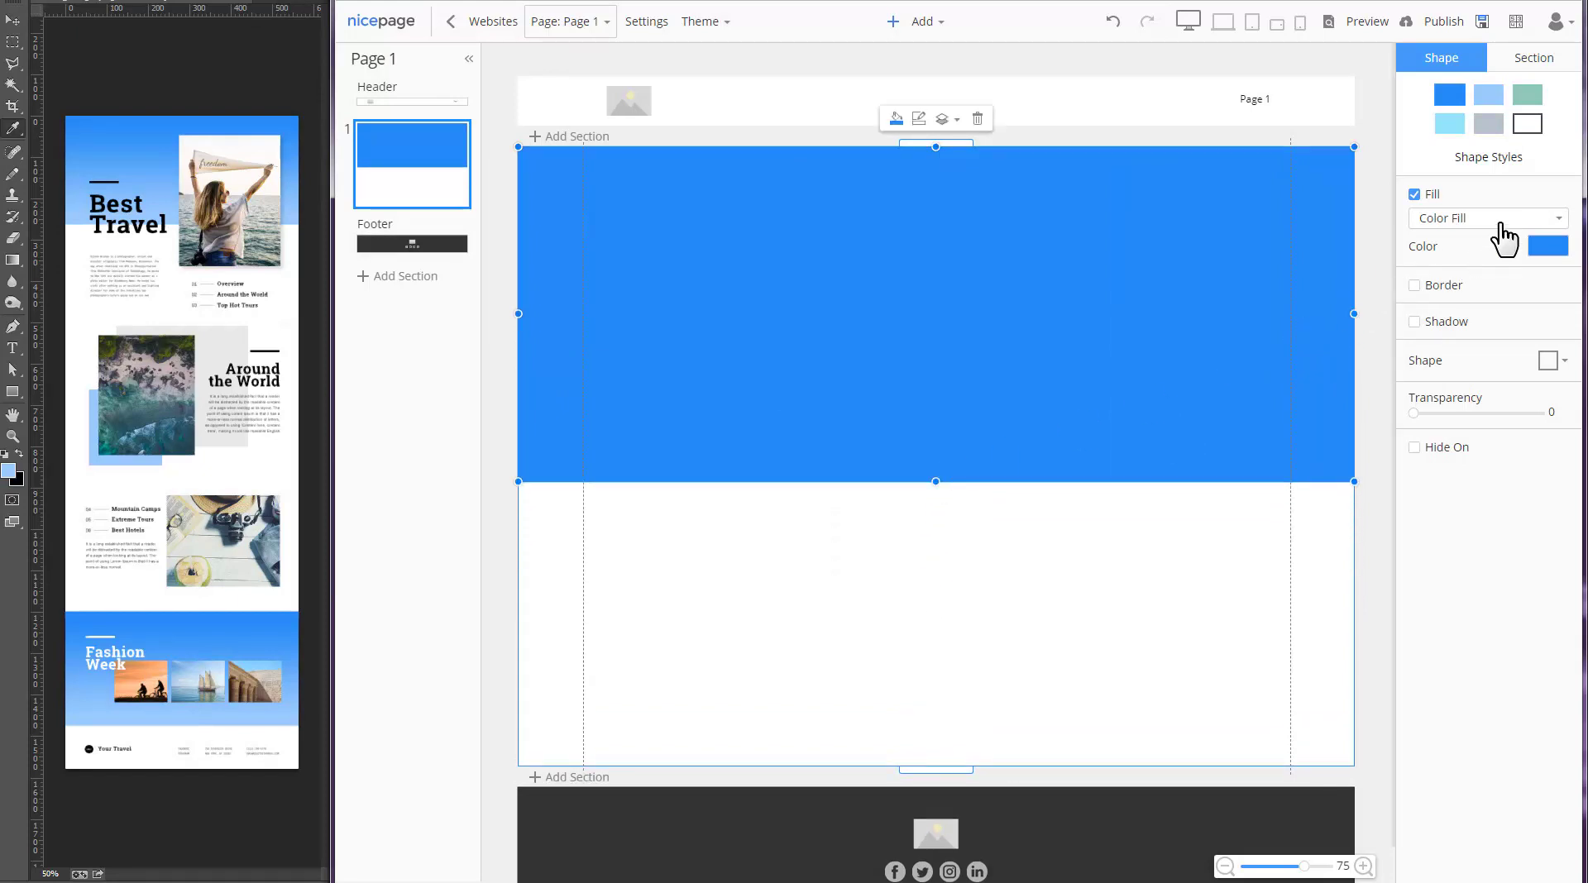
Change the blue rectangle's fill from a solid color to a gradient fill.
click(1499, 222)
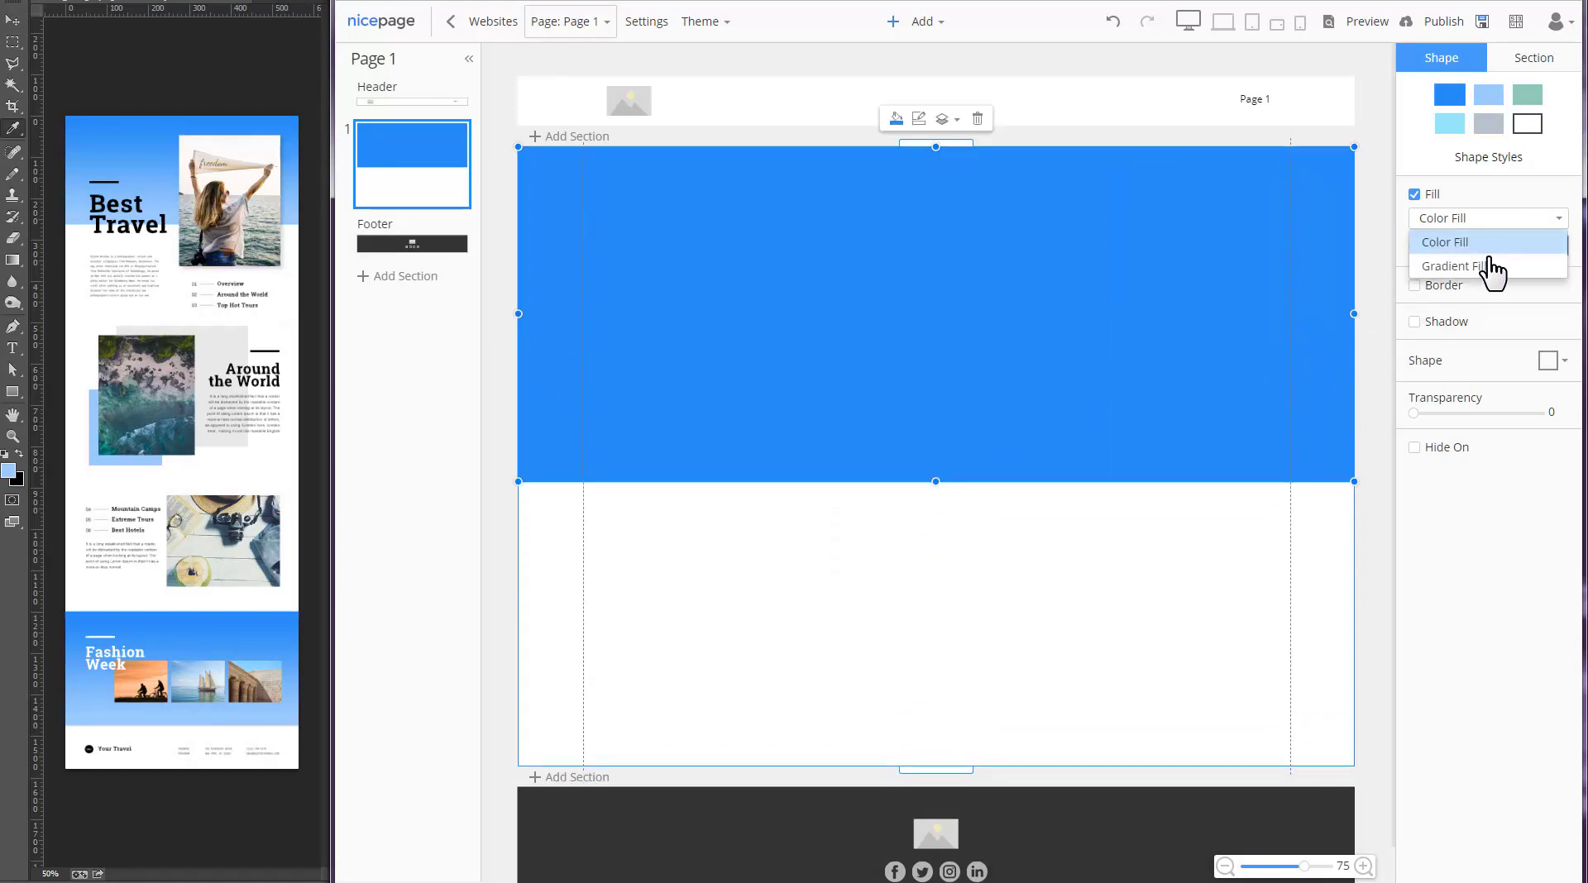
click(1489, 262)
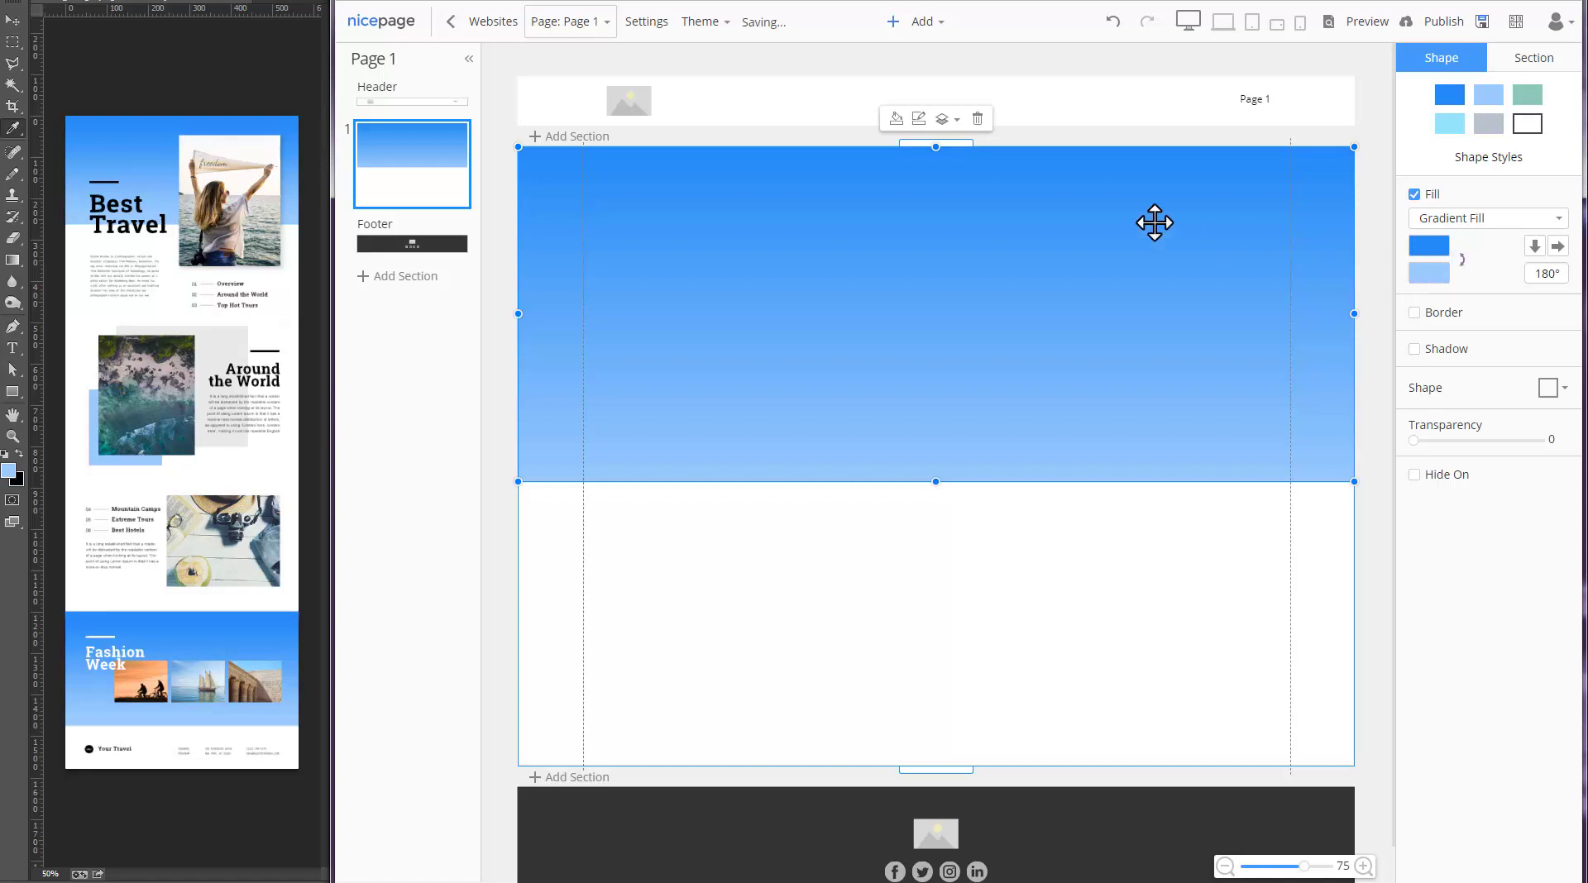
Add a one-row, two-column grid to the section and shrink it so it starts partway down the gradient rectangle.
click(925, 23)
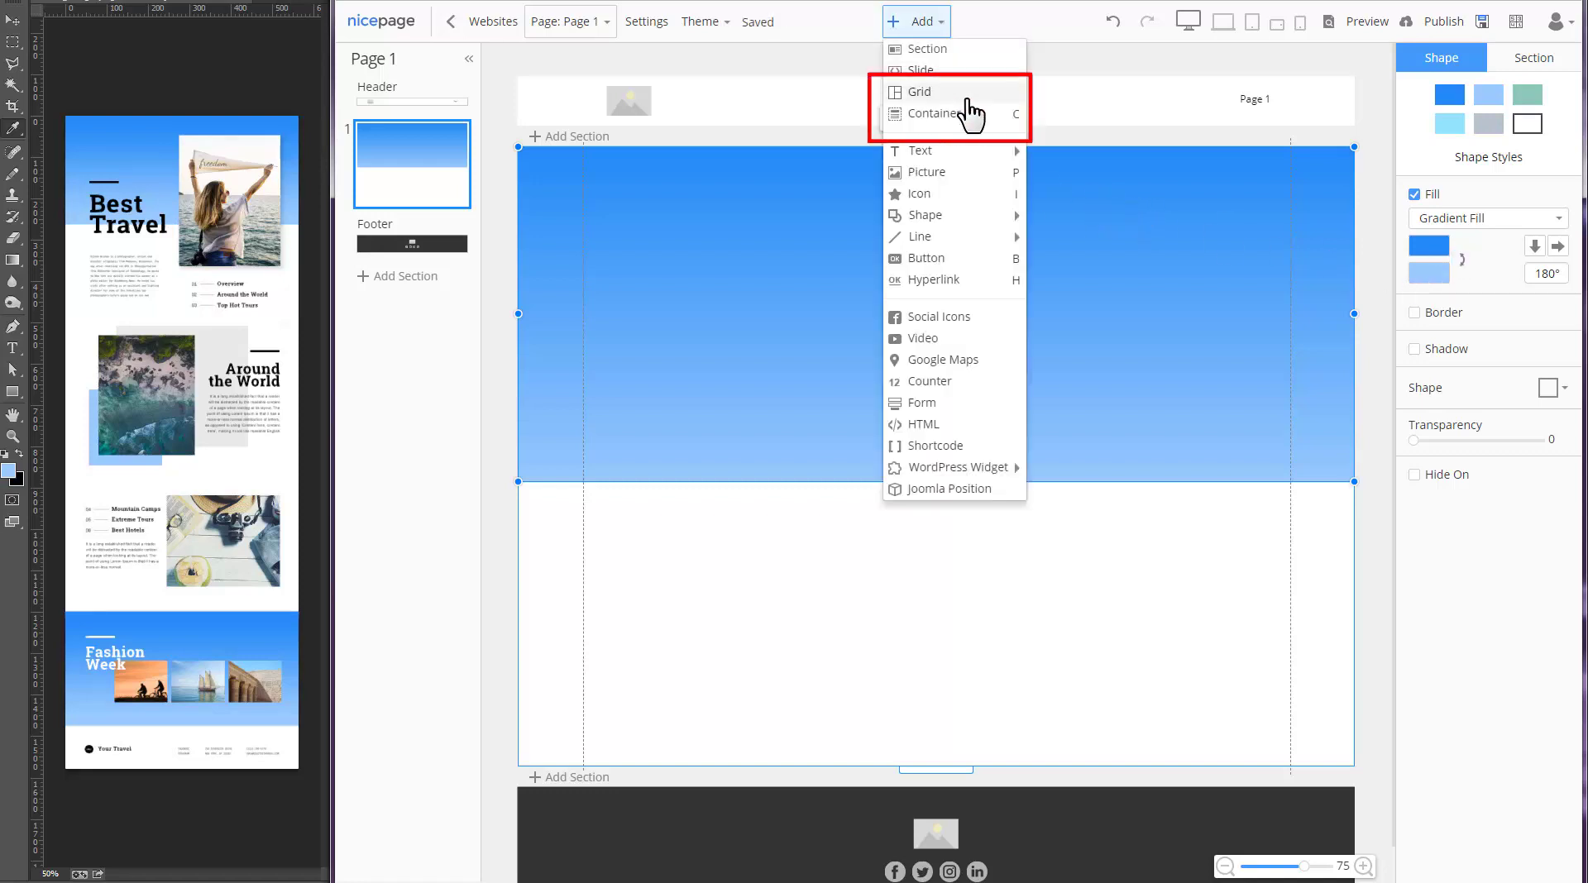
click(967, 96)
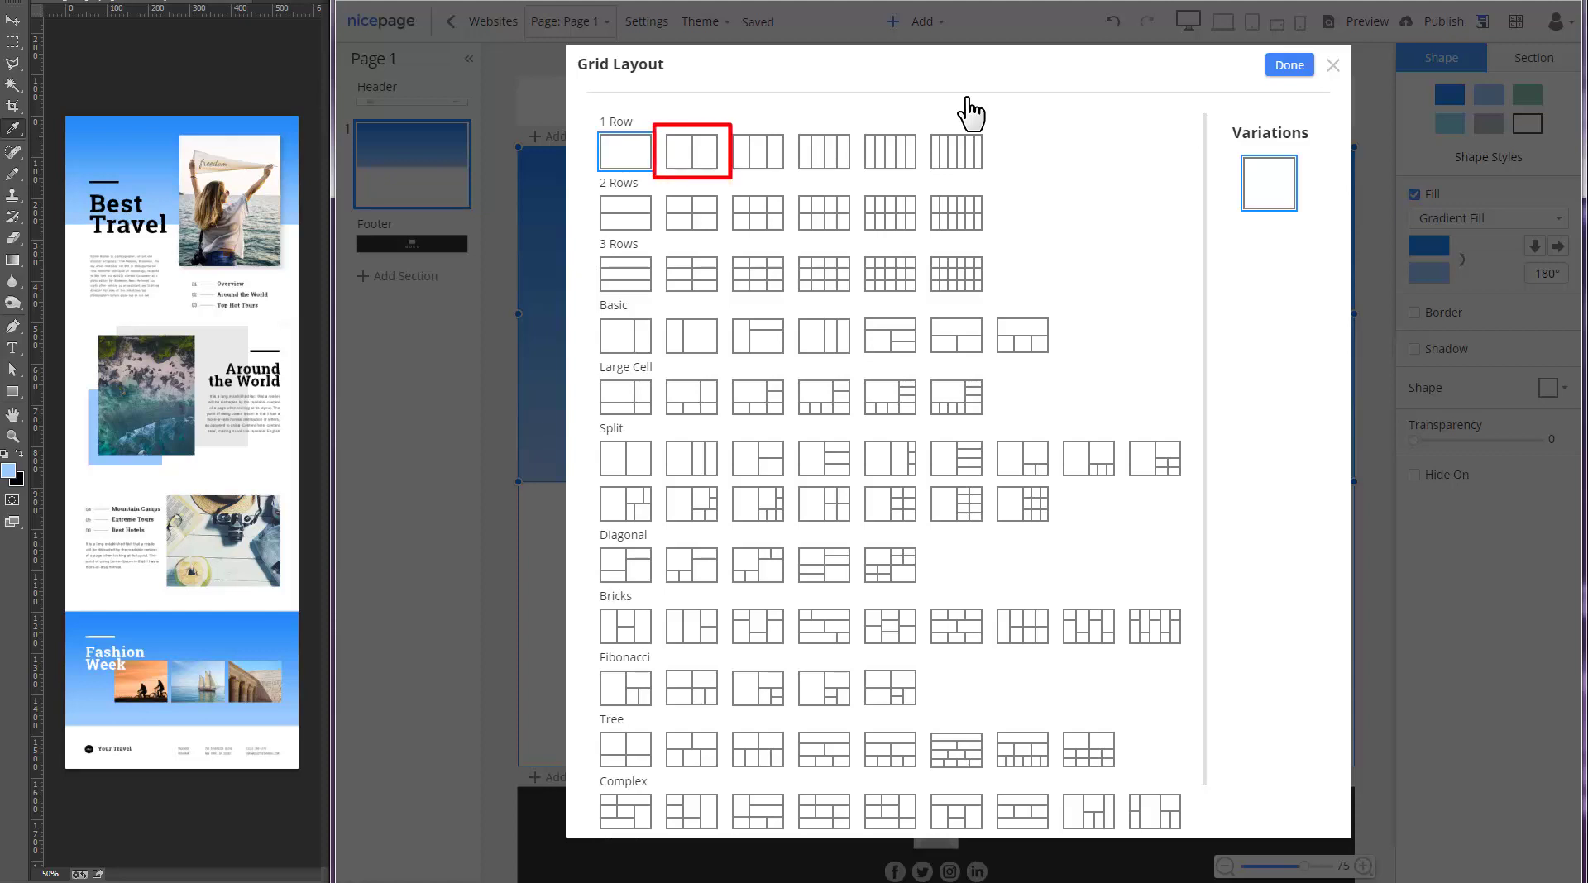
click(710, 154)
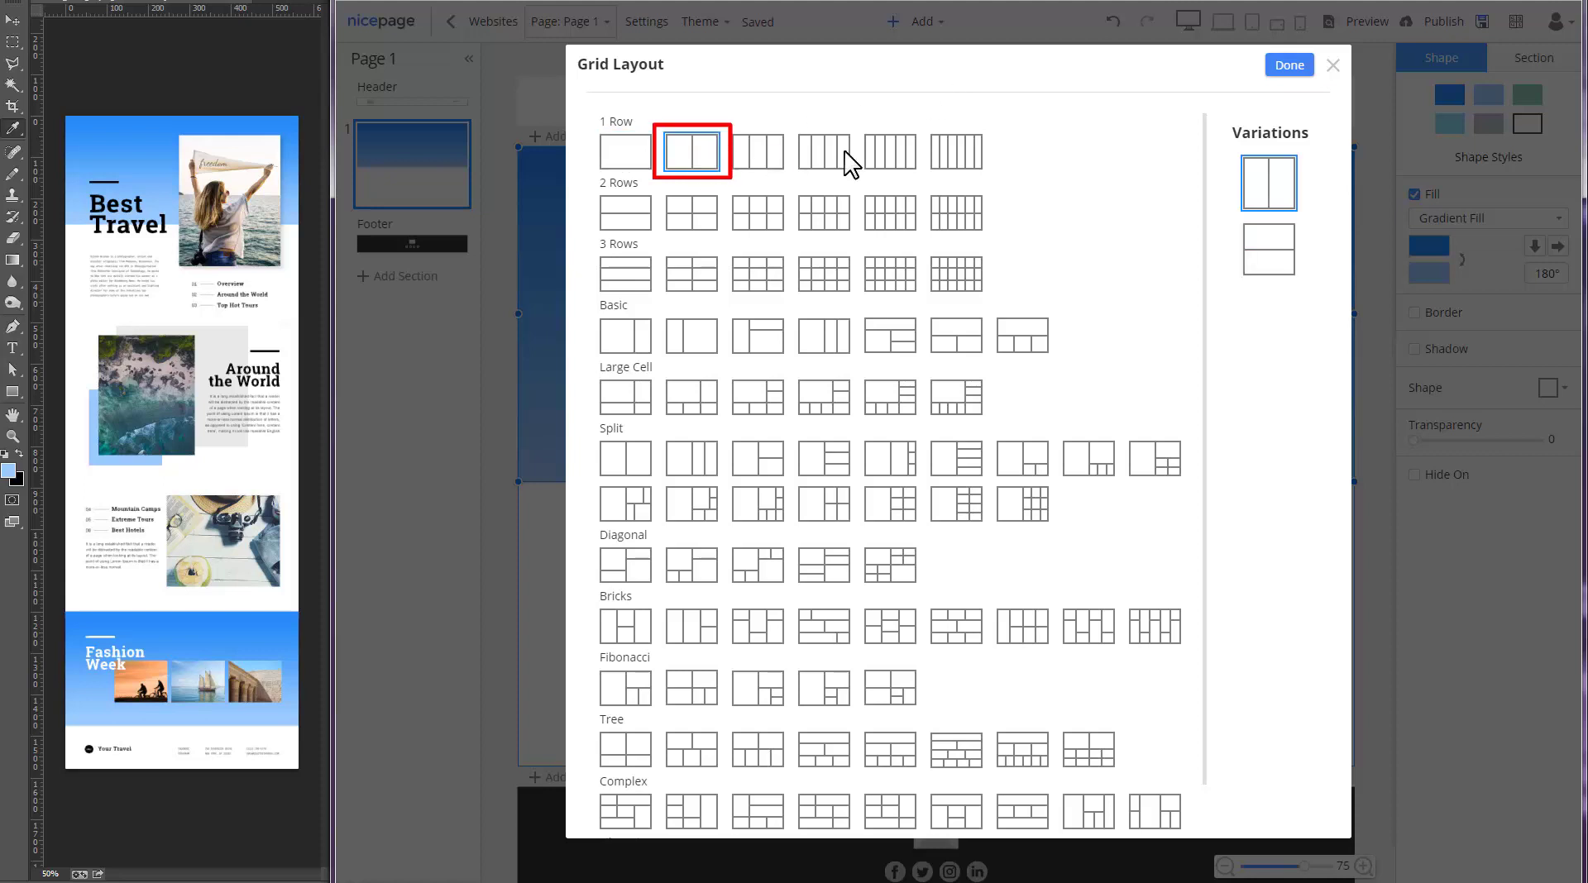
click(1287, 66)
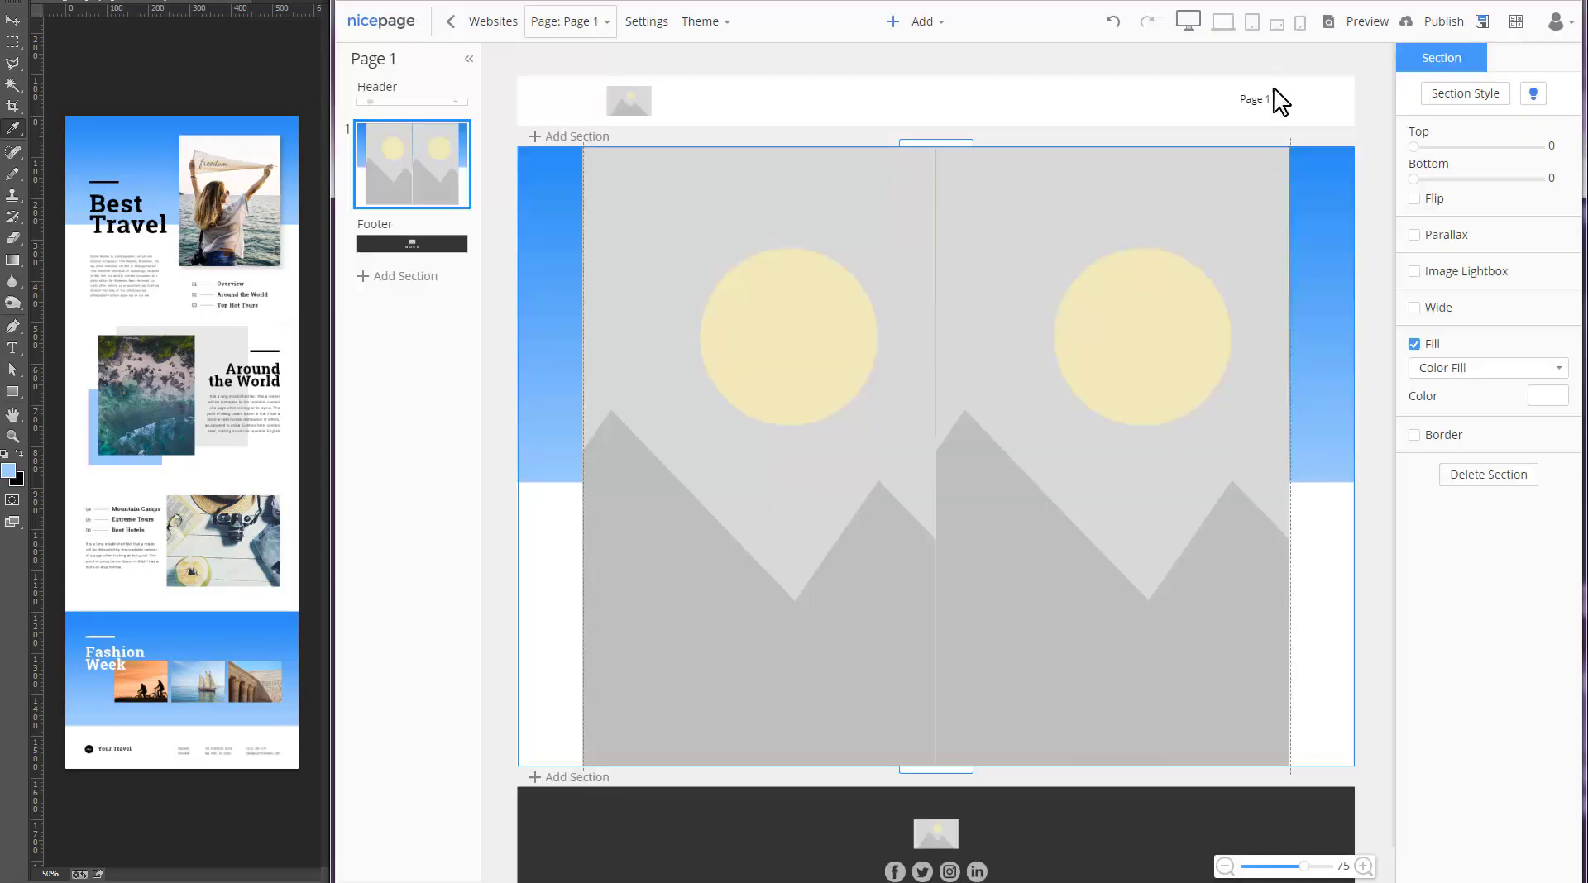
click(955, 446)
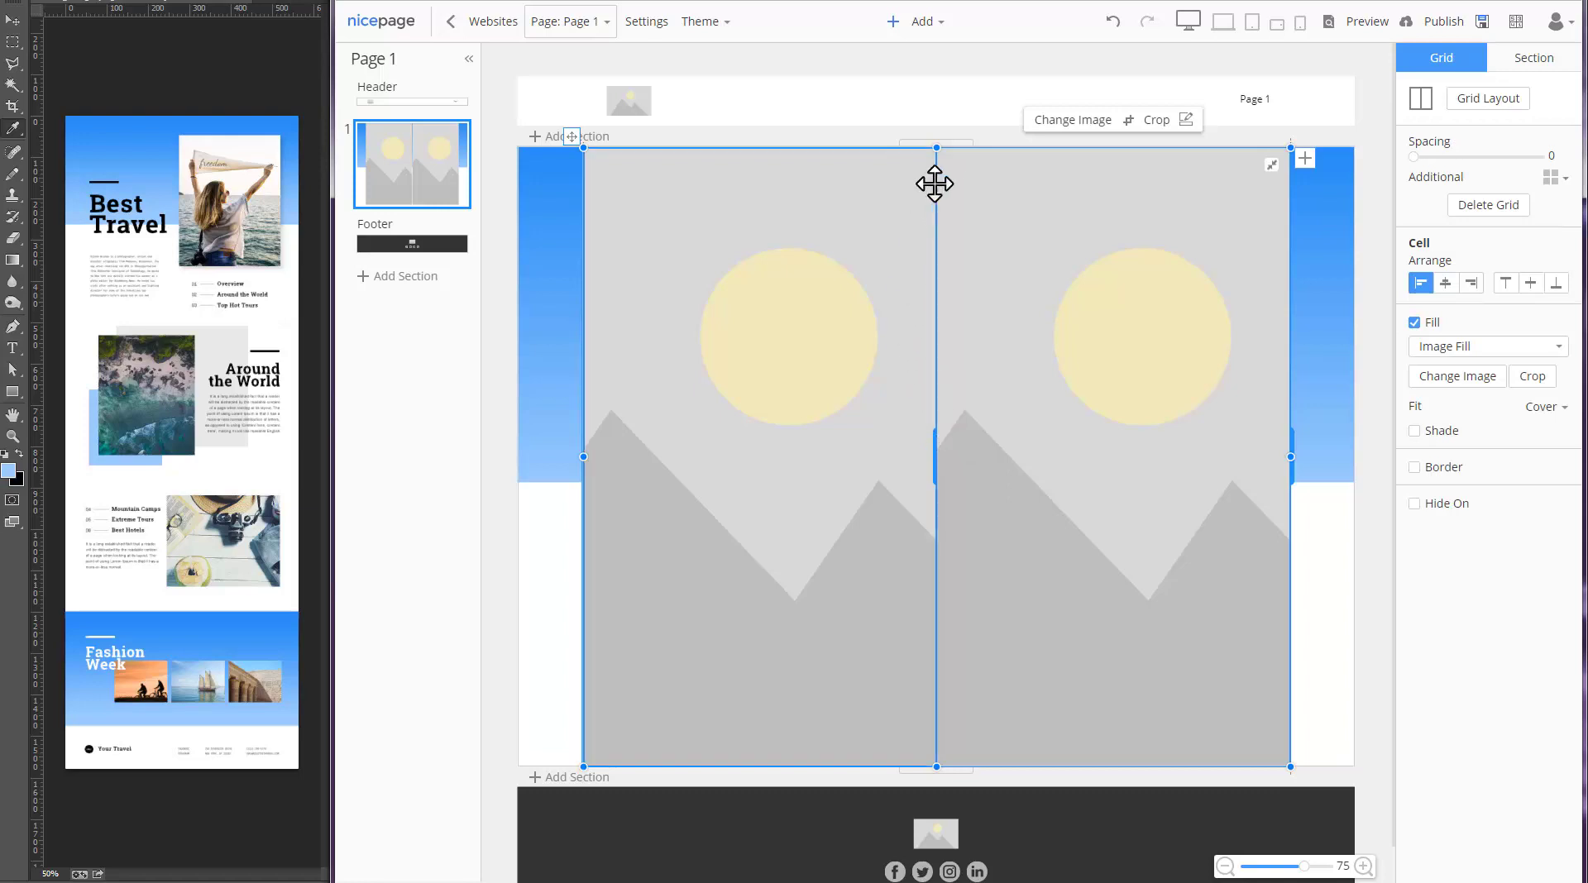
drag(937, 174, 572, 269)
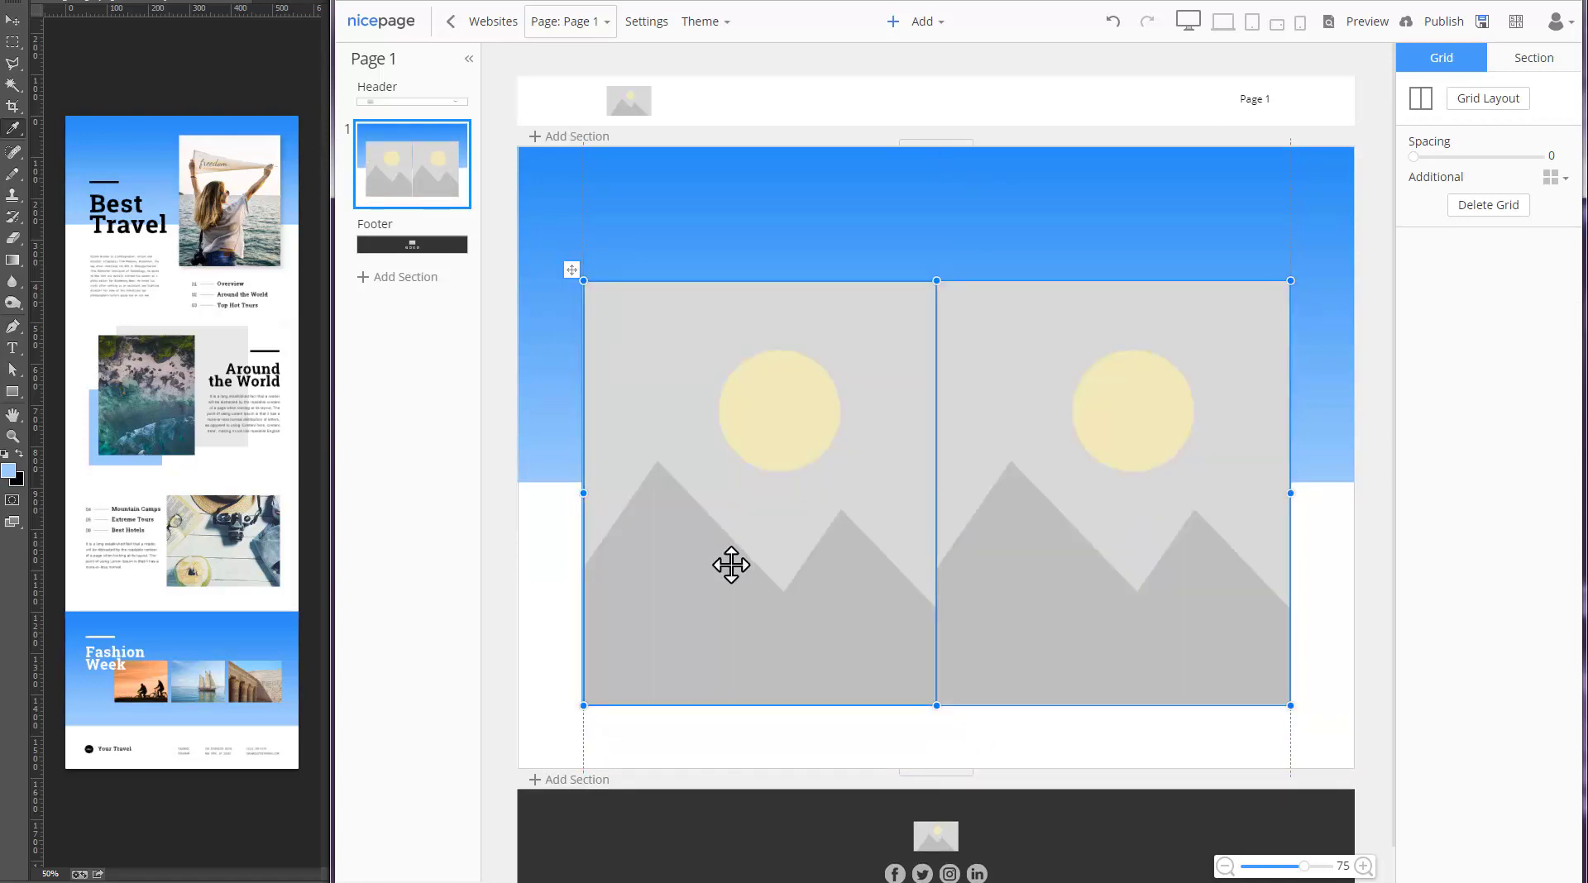
Delete the image from the grid's left cell and convert the right cell's image fill into a separate picture.
click(731, 565)
key(Delete)
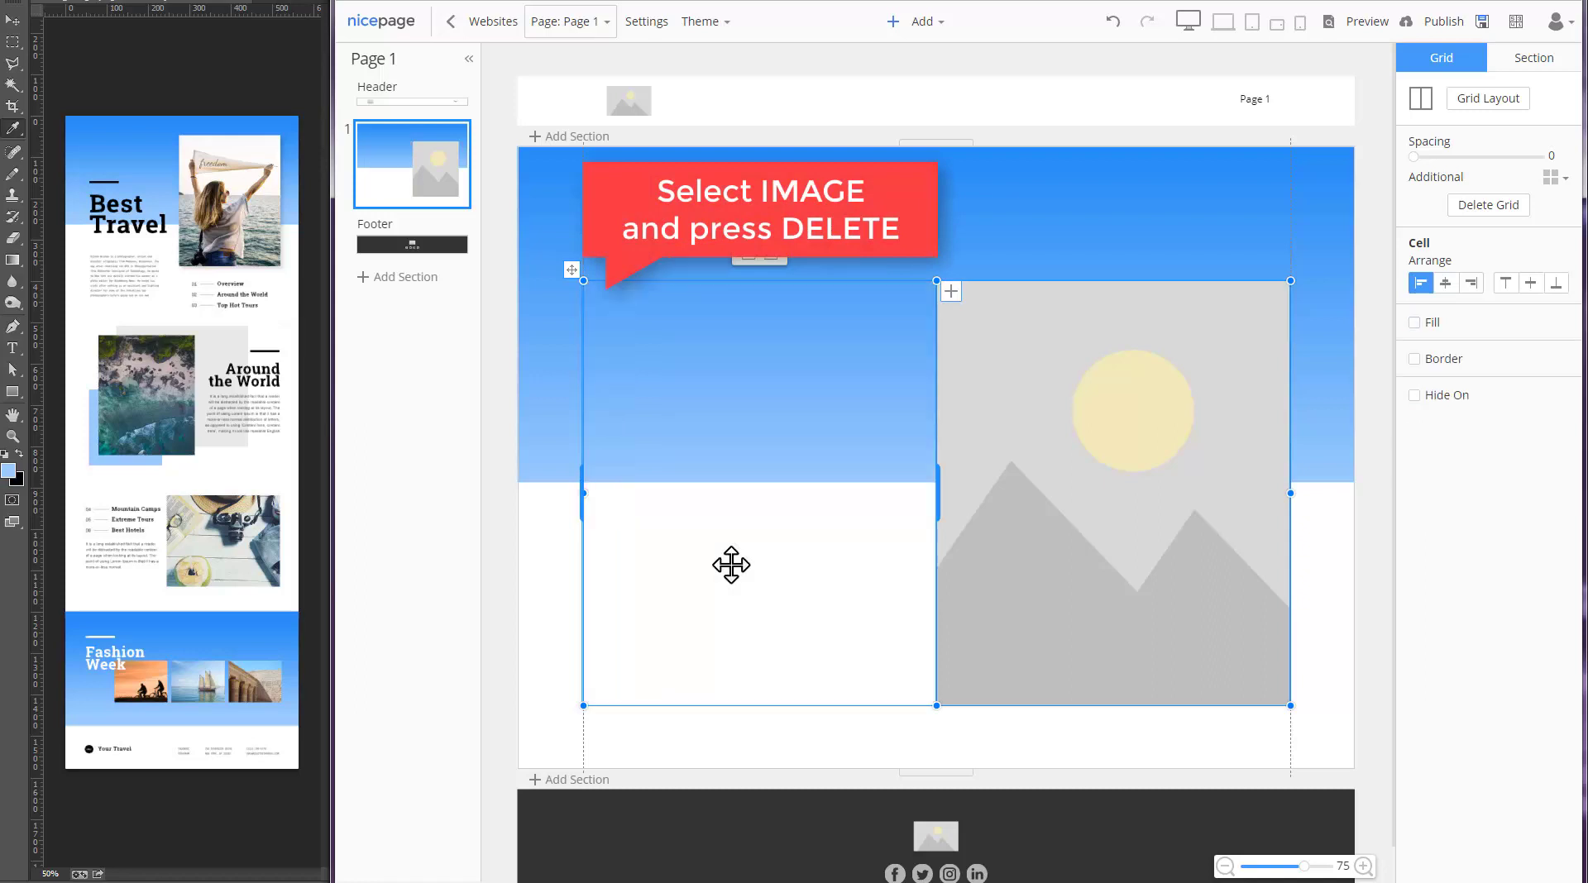
click(1028, 586)
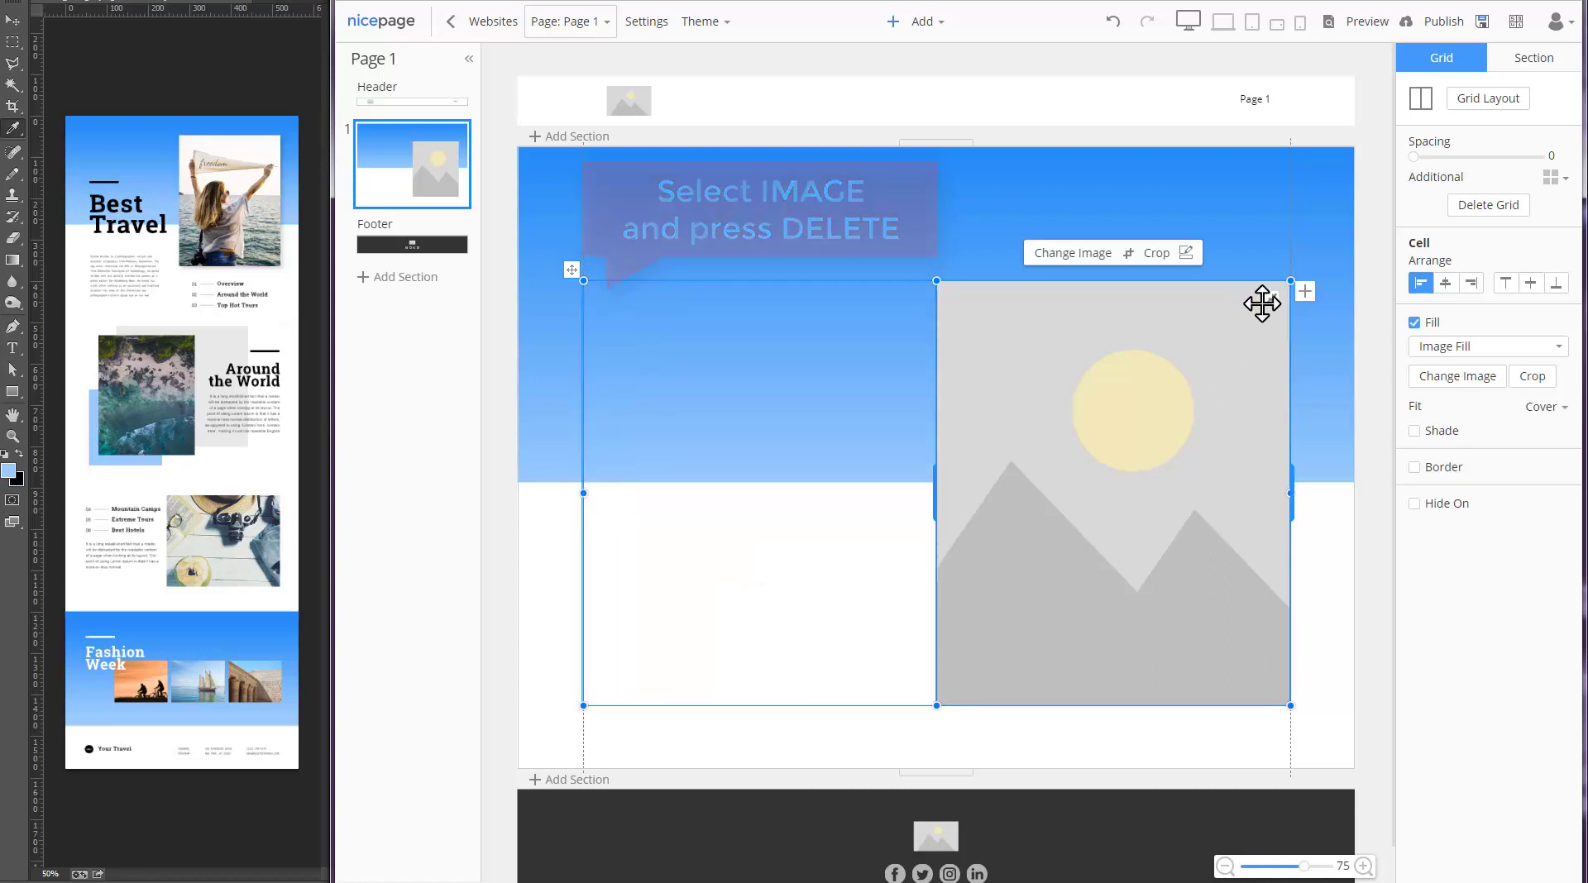
click(1270, 300)
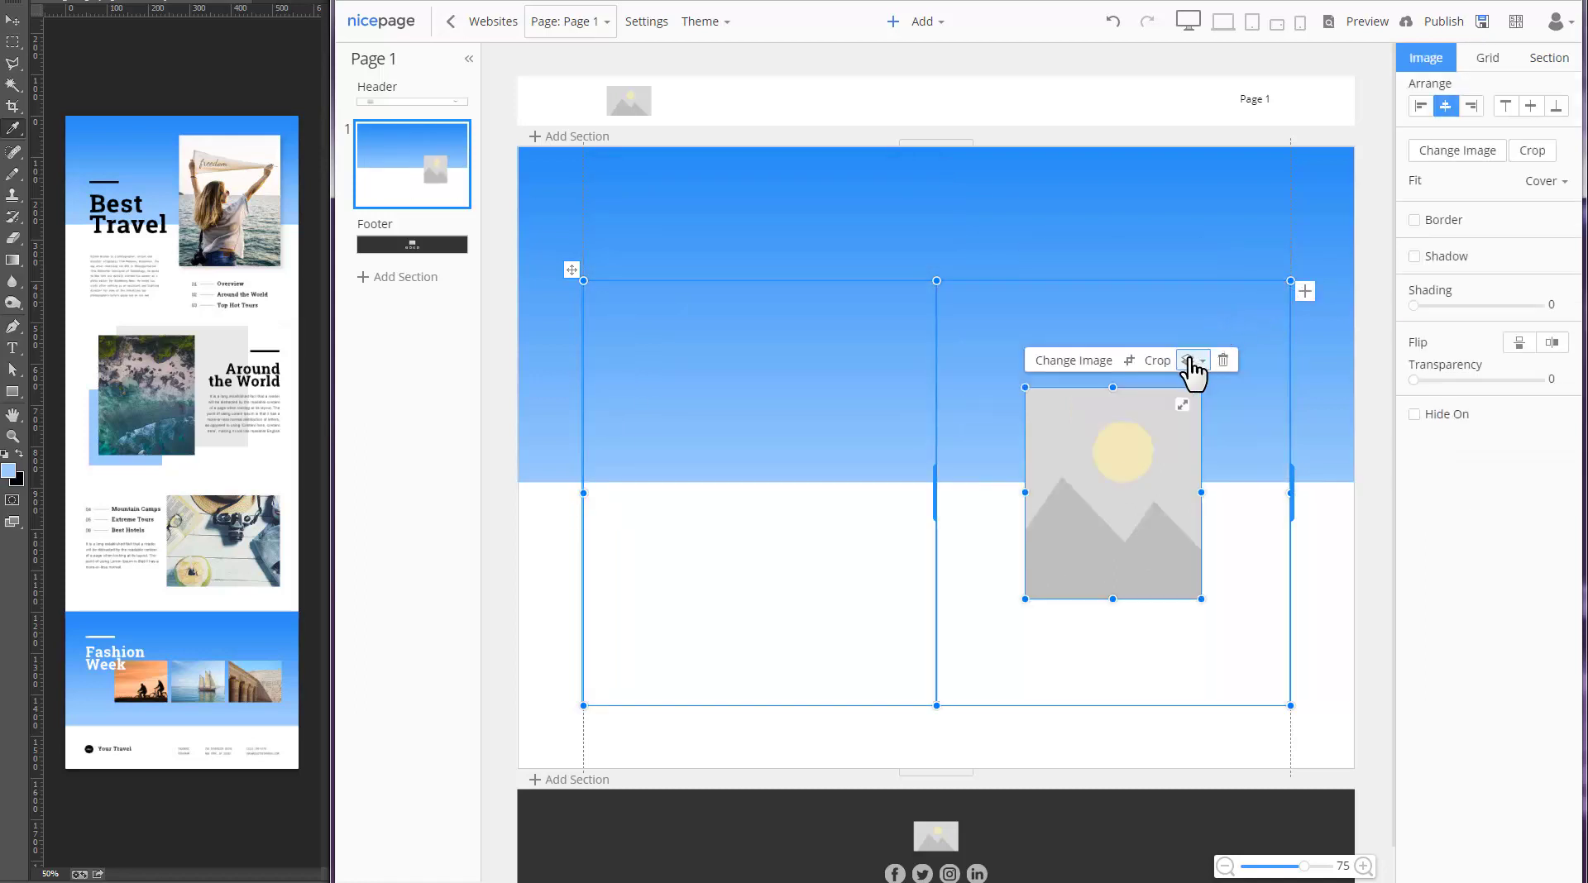
Enlarge the placeholder picture to nearly the width of the right cell and extend it above the grid's upper edge.
drag(1112, 387, 1112, 208)
drag(1201, 403, 1288, 403)
drag(1025, 403, 932, 391)
drag(1288, 405, 1272, 405)
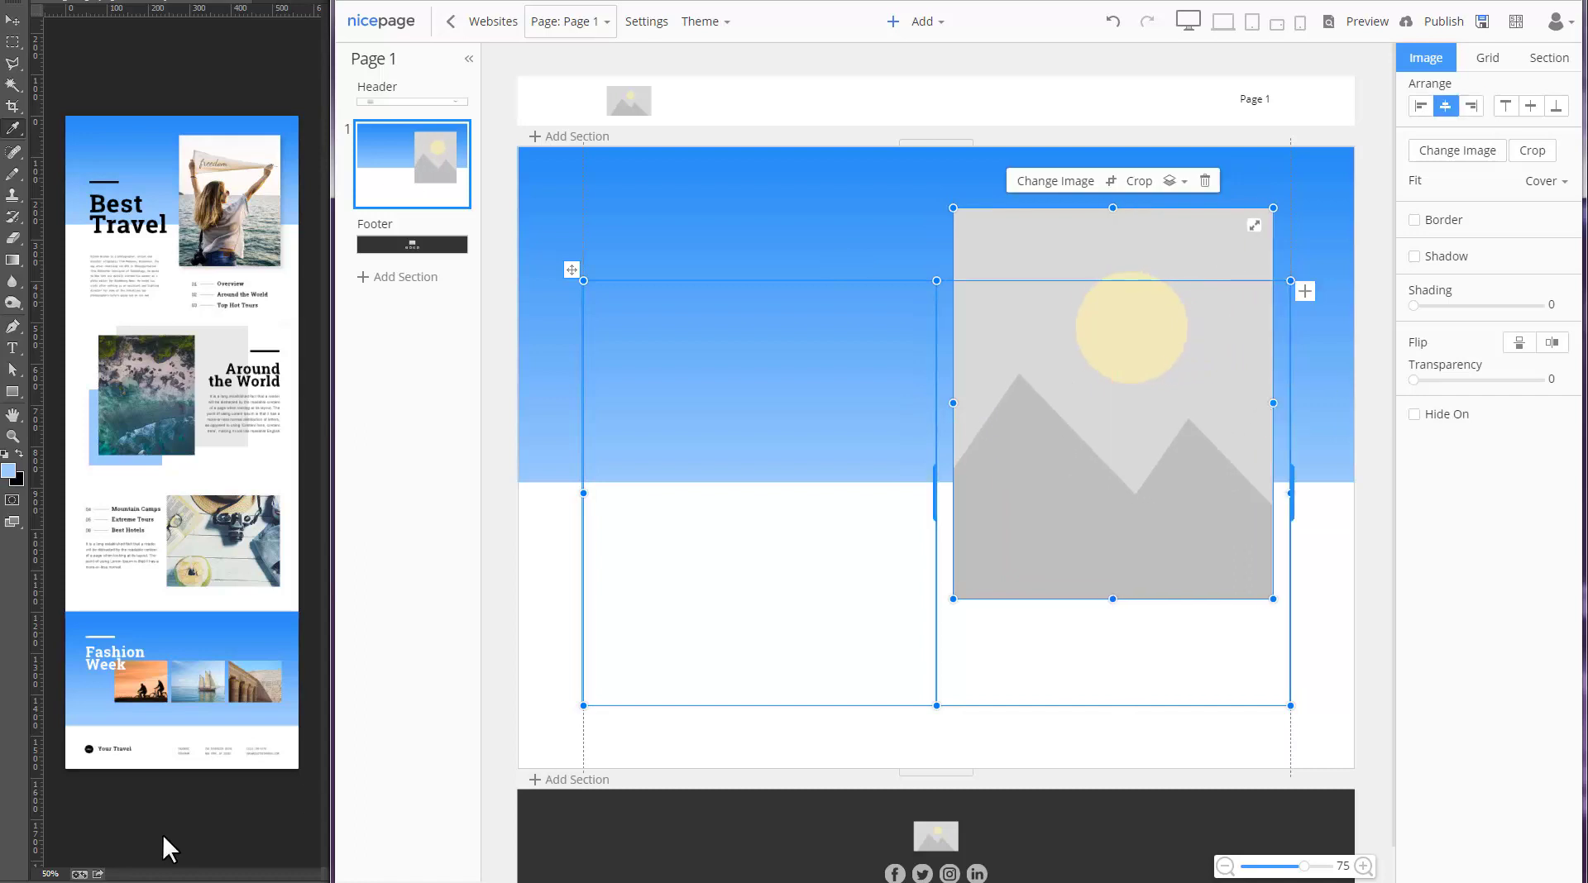
Replace the placeholder picture with water-3211175_960_720 from the image folder in the file explorer.
click(268, 882)
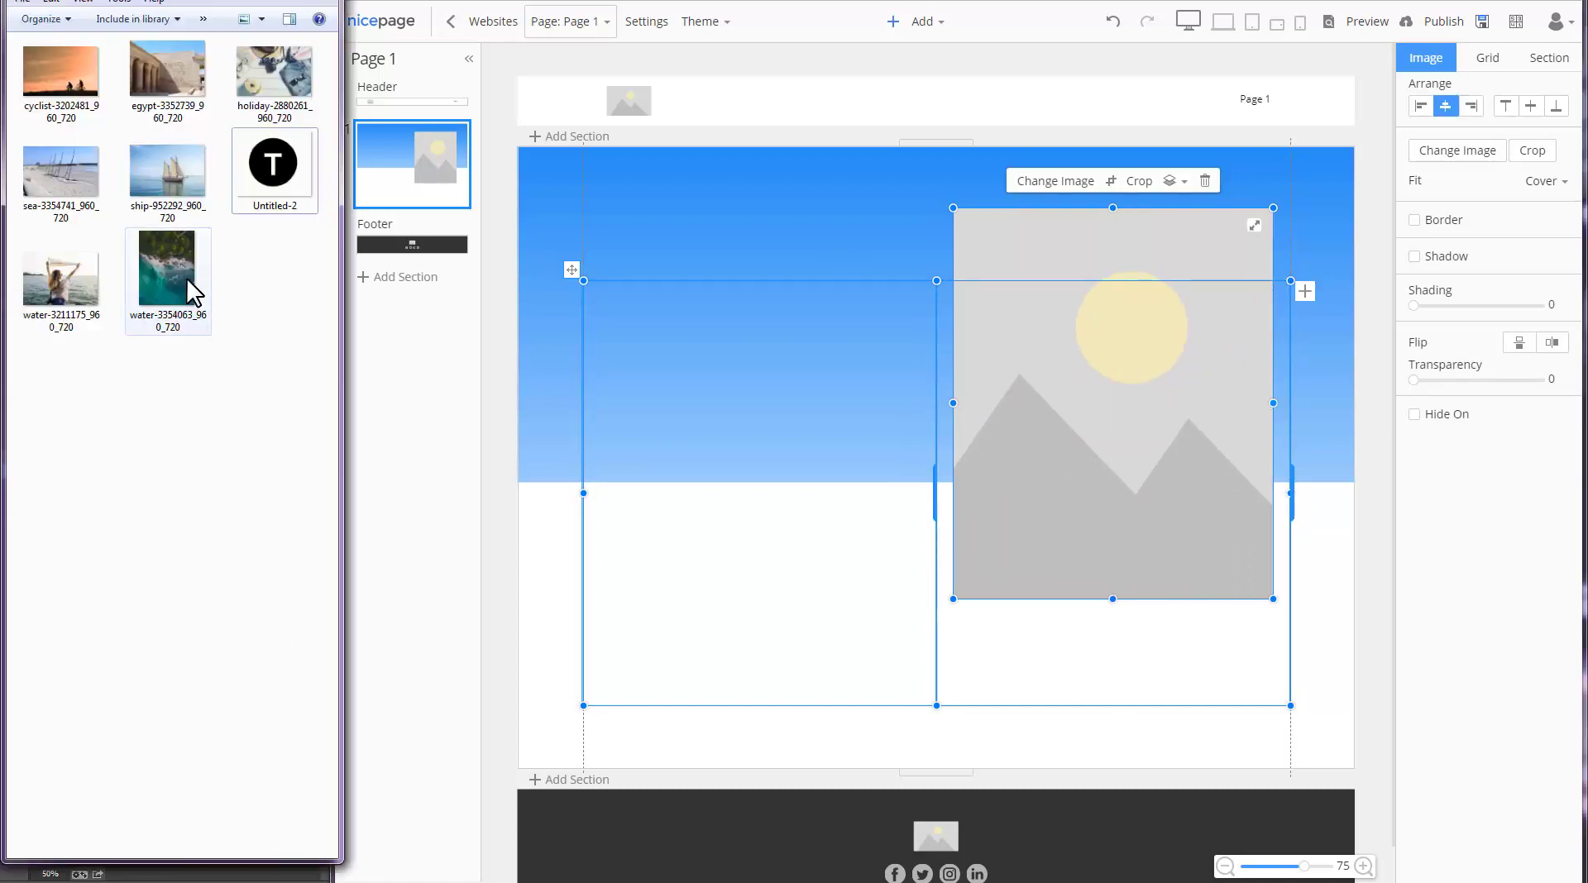
drag(64, 269, 1077, 447)
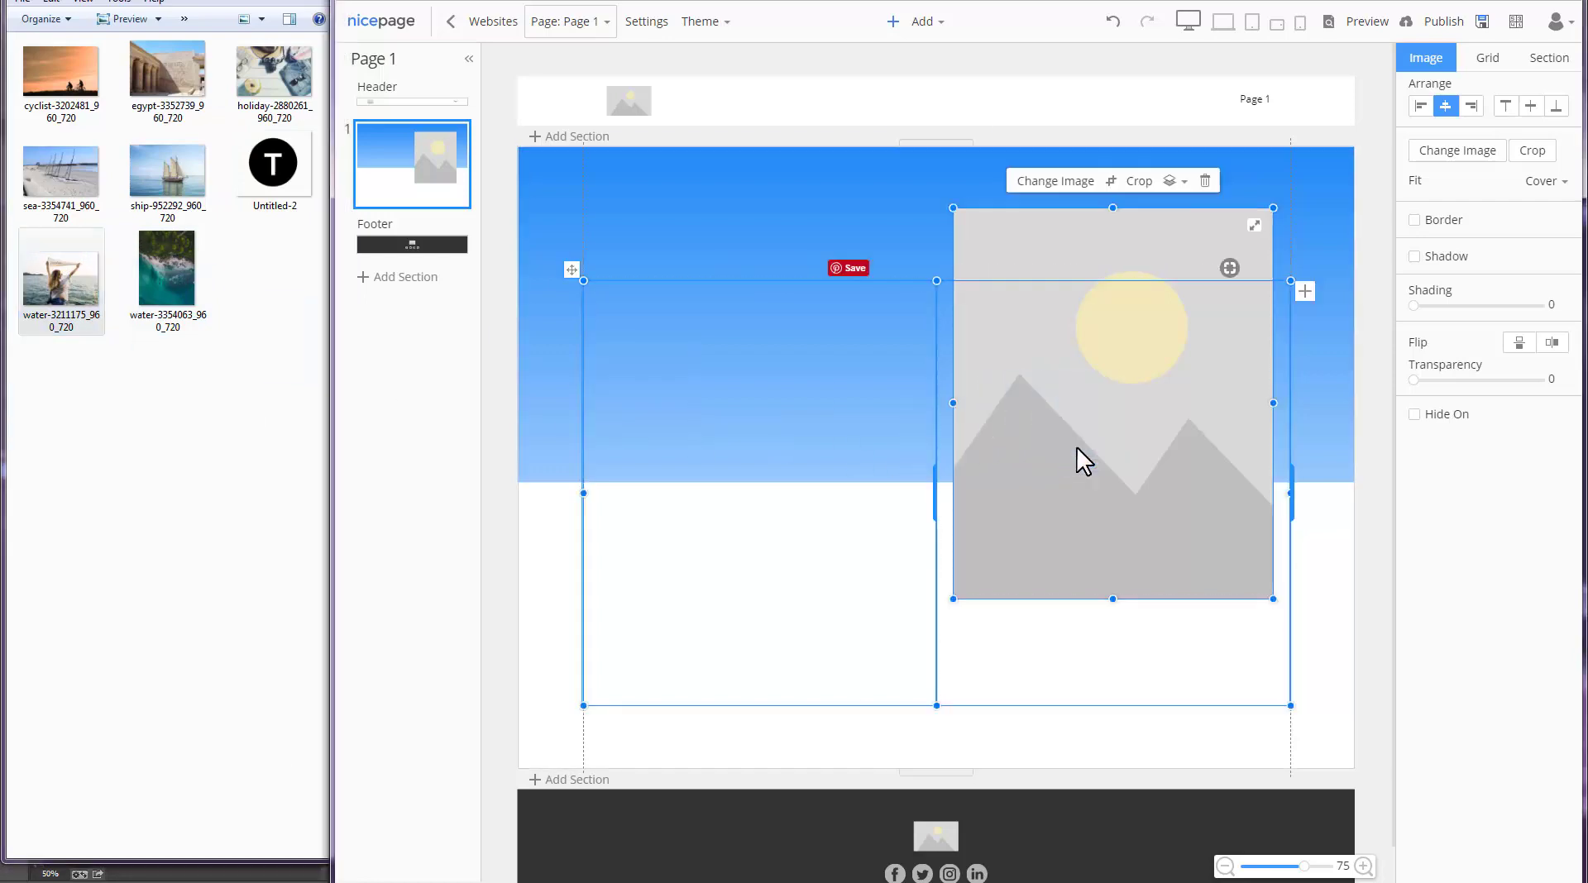
click(263, 0)
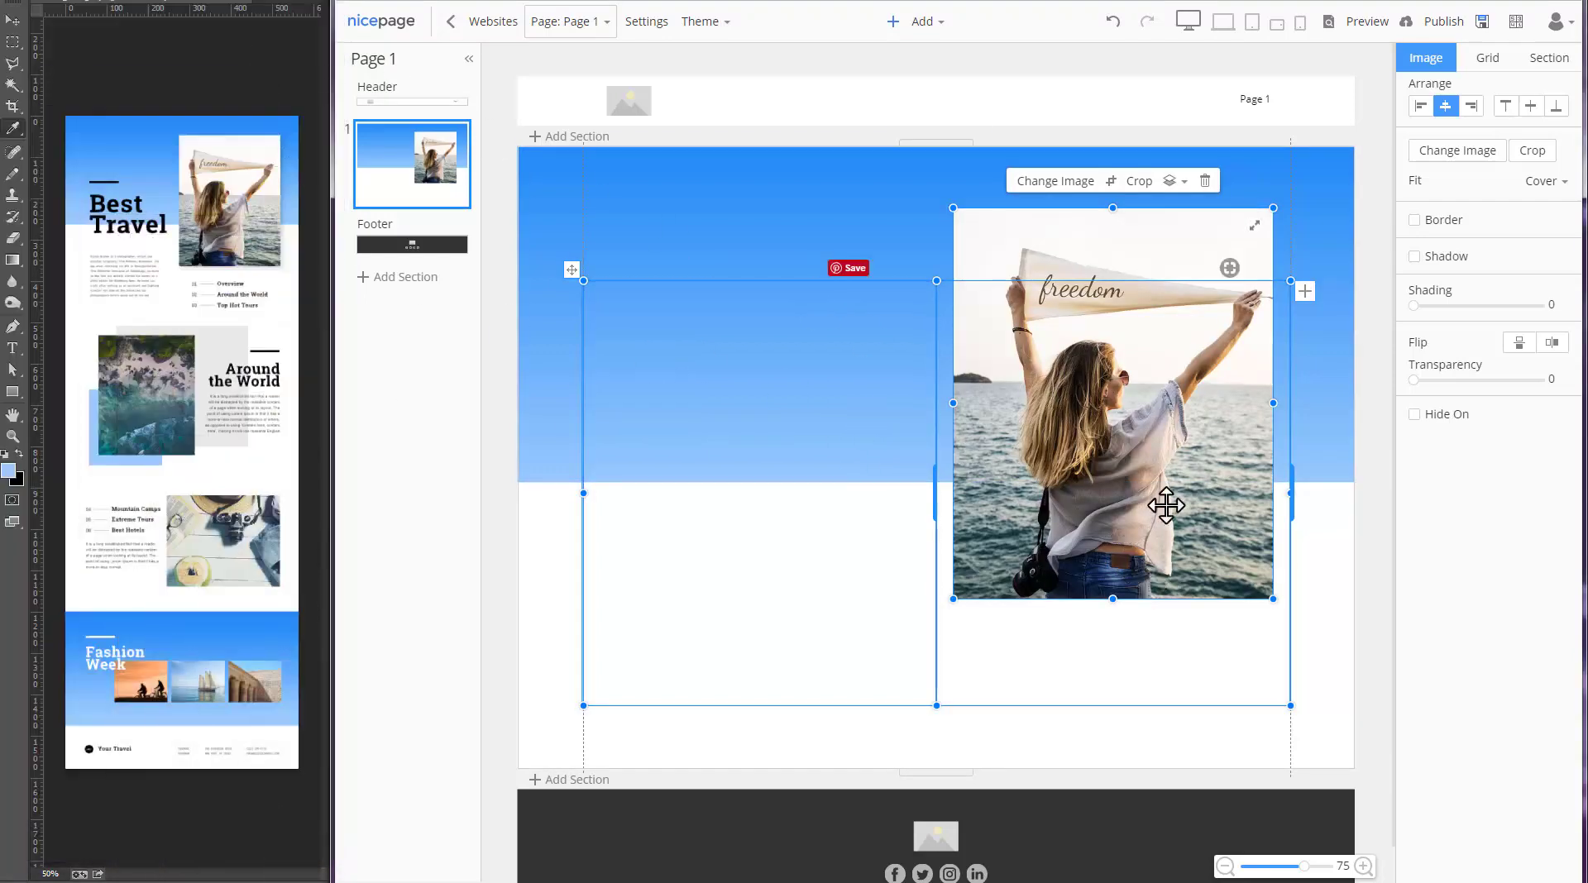
Give the picture a dark gray shadow with a blur of 20 and a transparency of 45.
click(1443, 261)
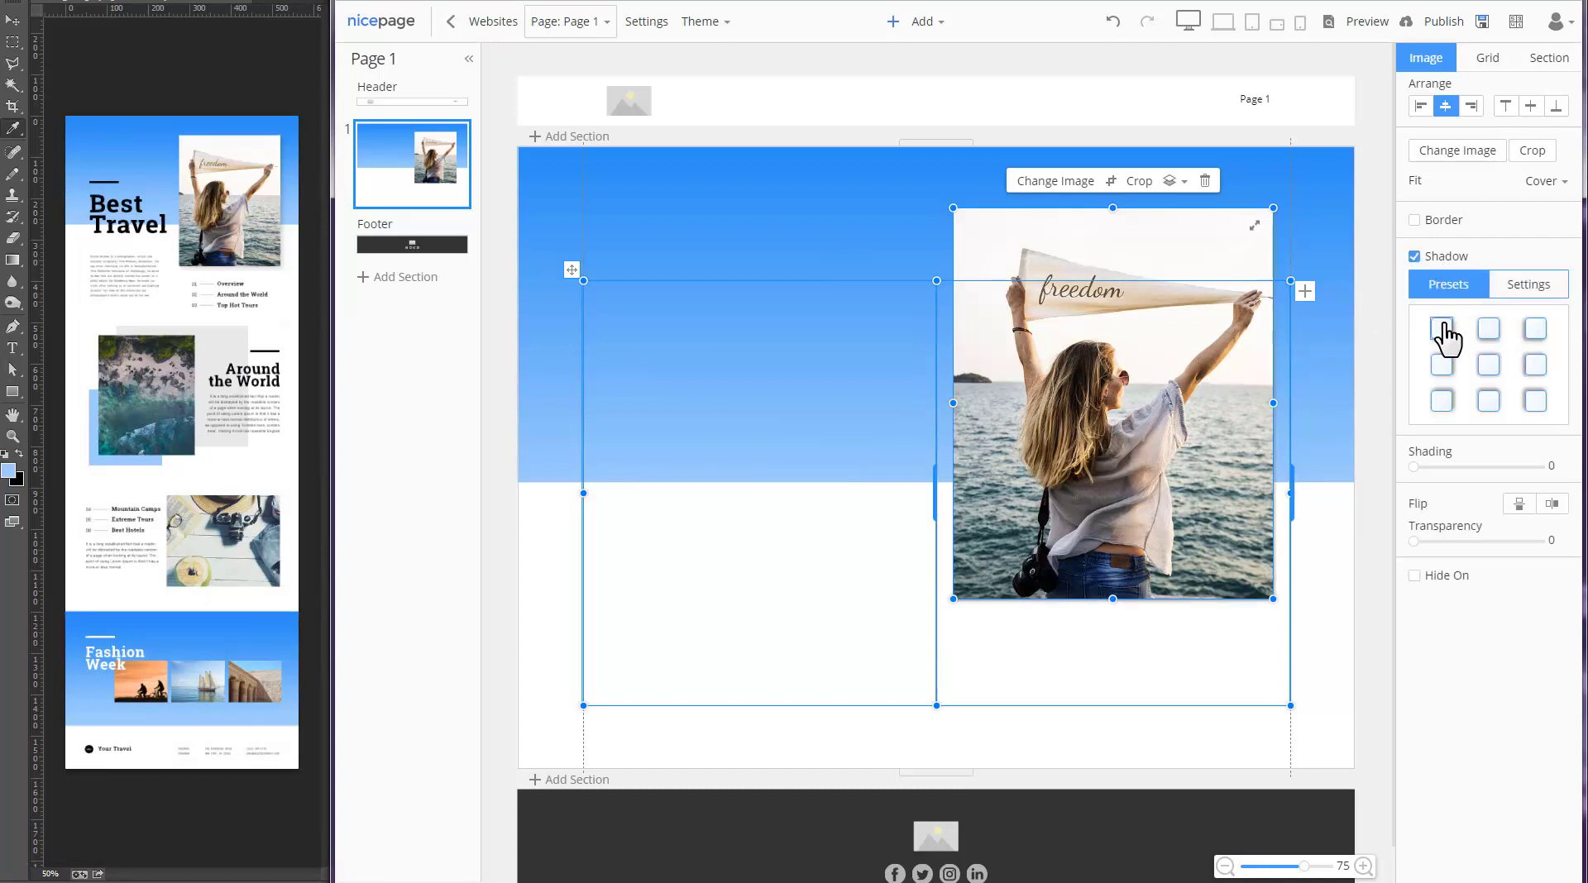
click(1530, 295)
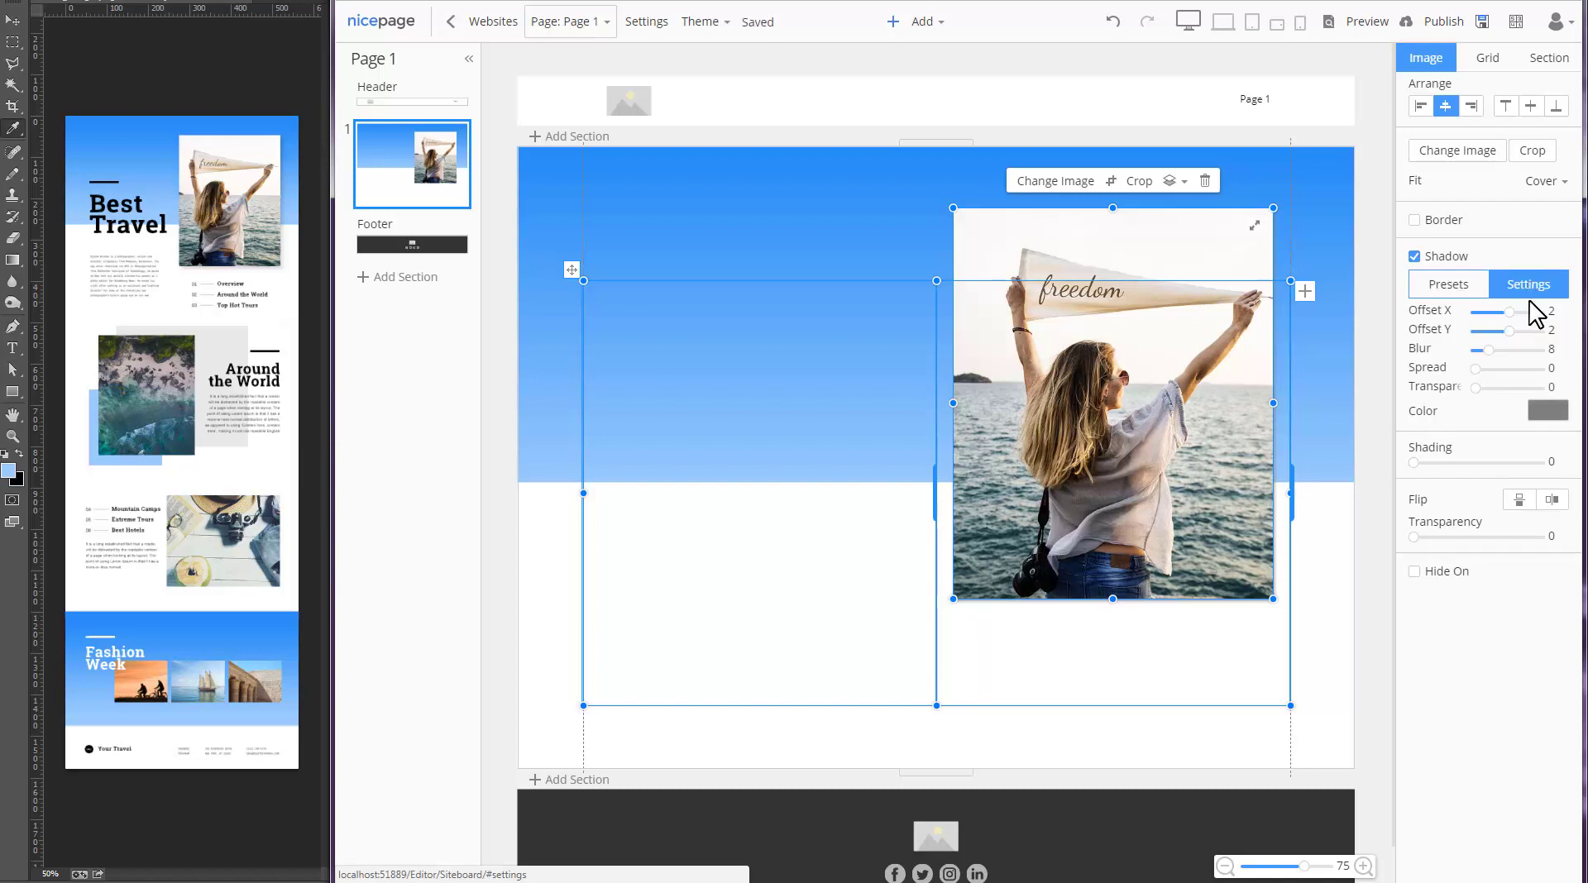
click(1546, 411)
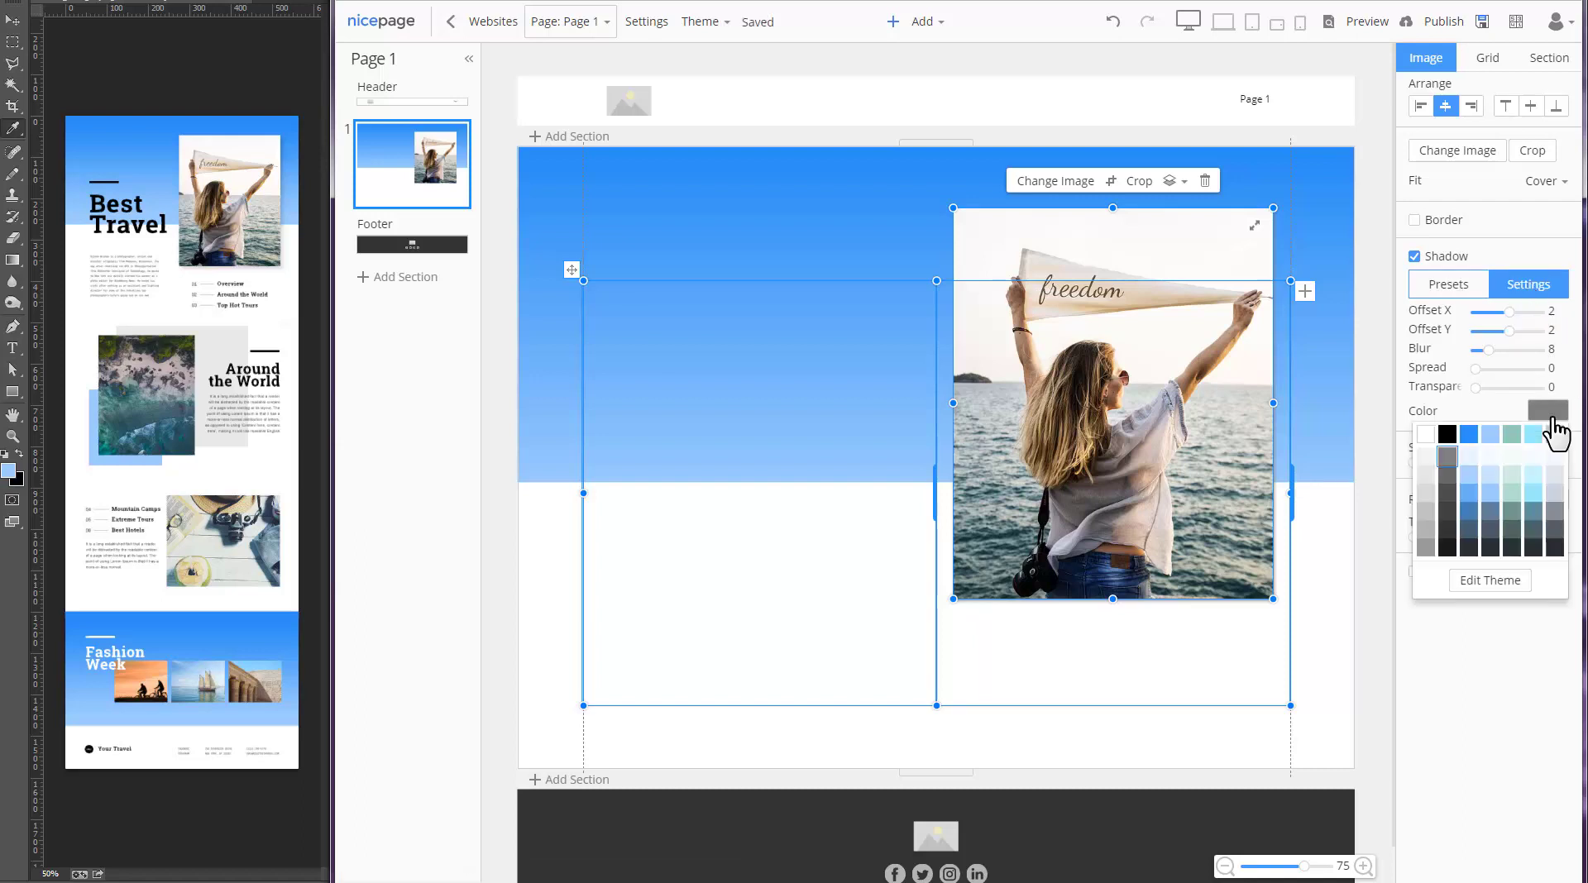
click(1448, 530)
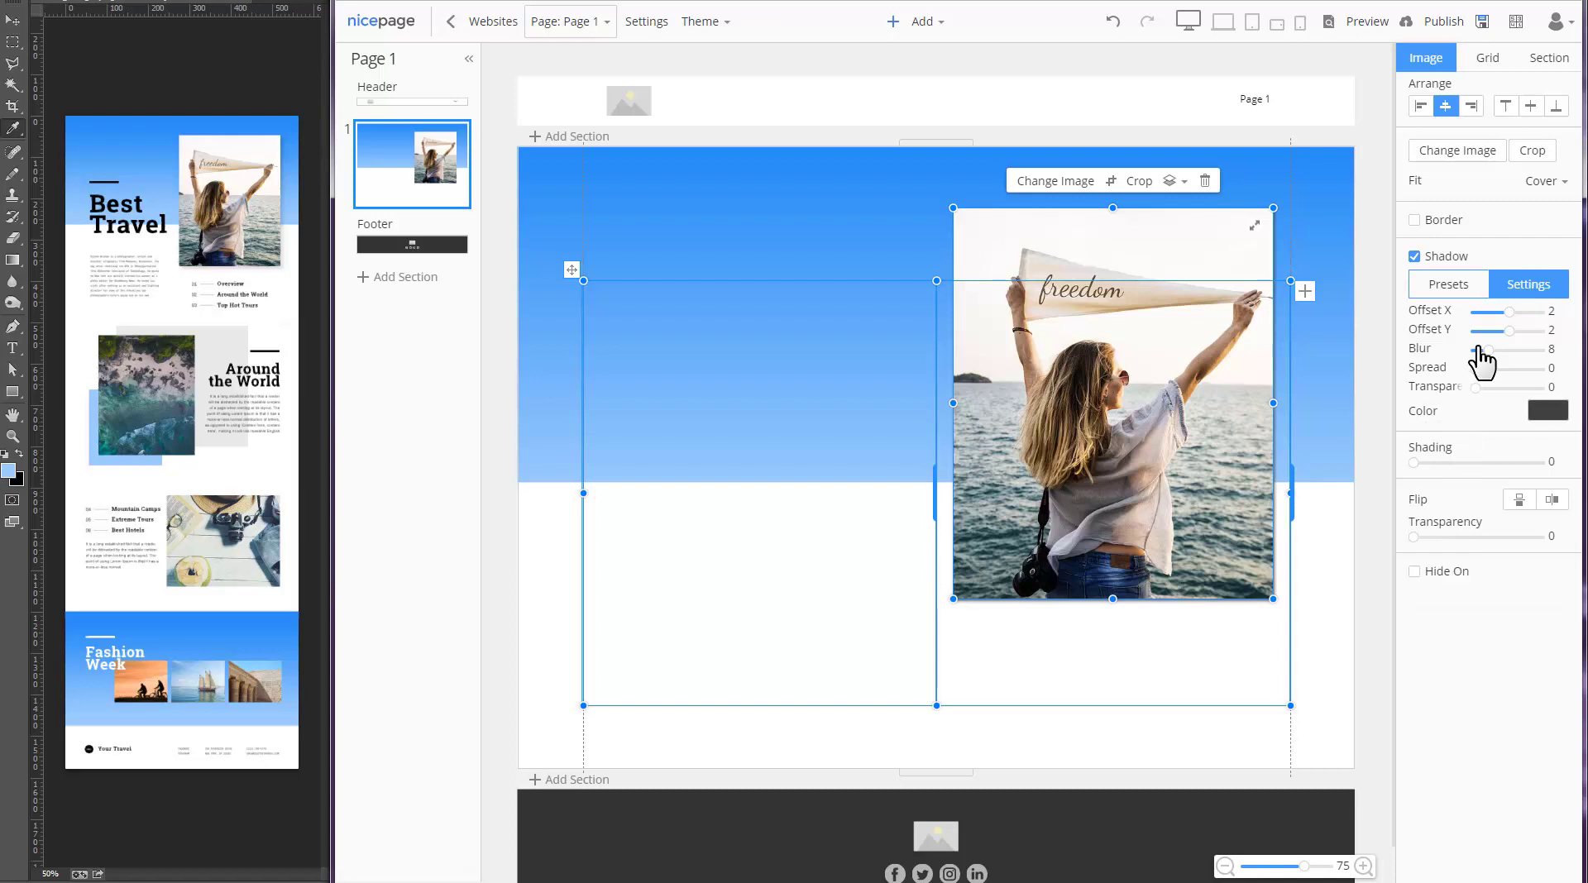
drag(1486, 351, 1506, 362)
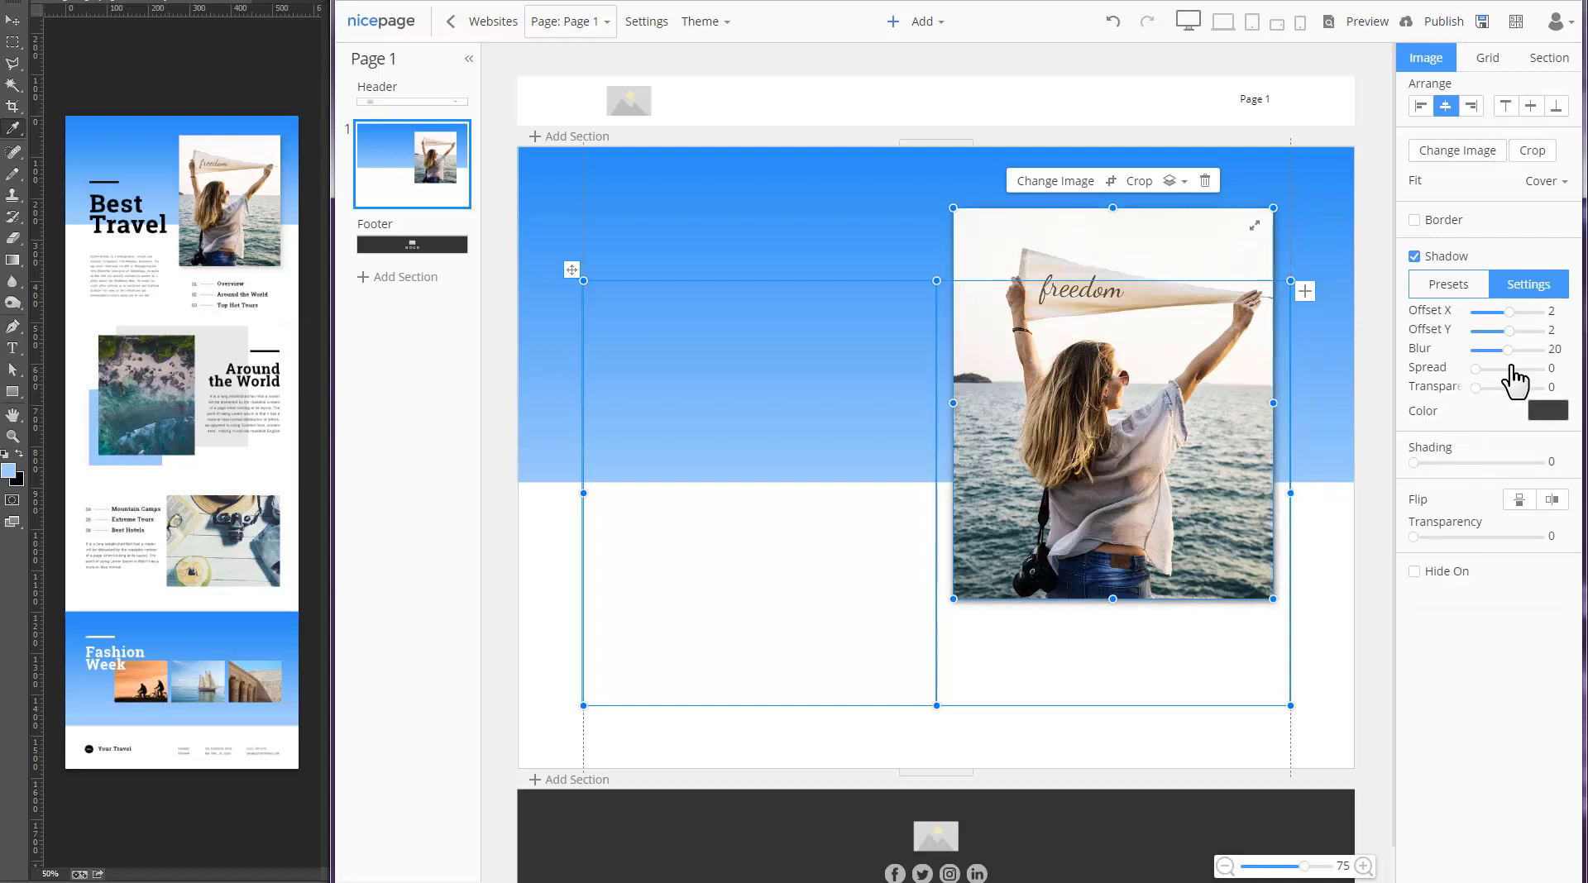
drag(1476, 388, 1504, 398)
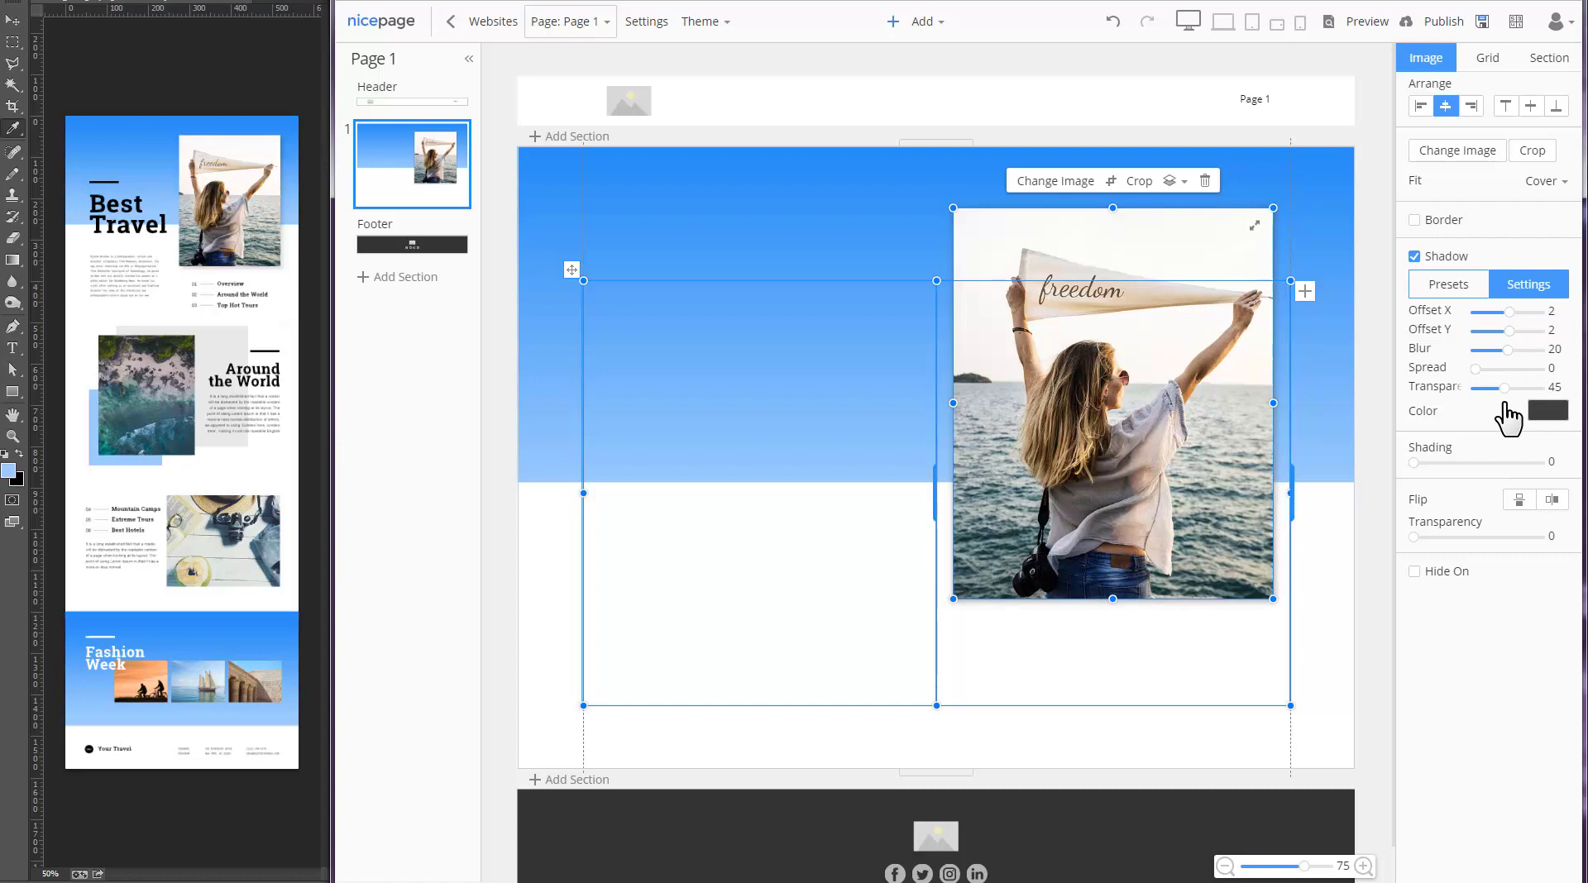
Add a line to the grid's left cell, with a thickness of 6 and a length of 100.
click(692, 585)
click(934, 25)
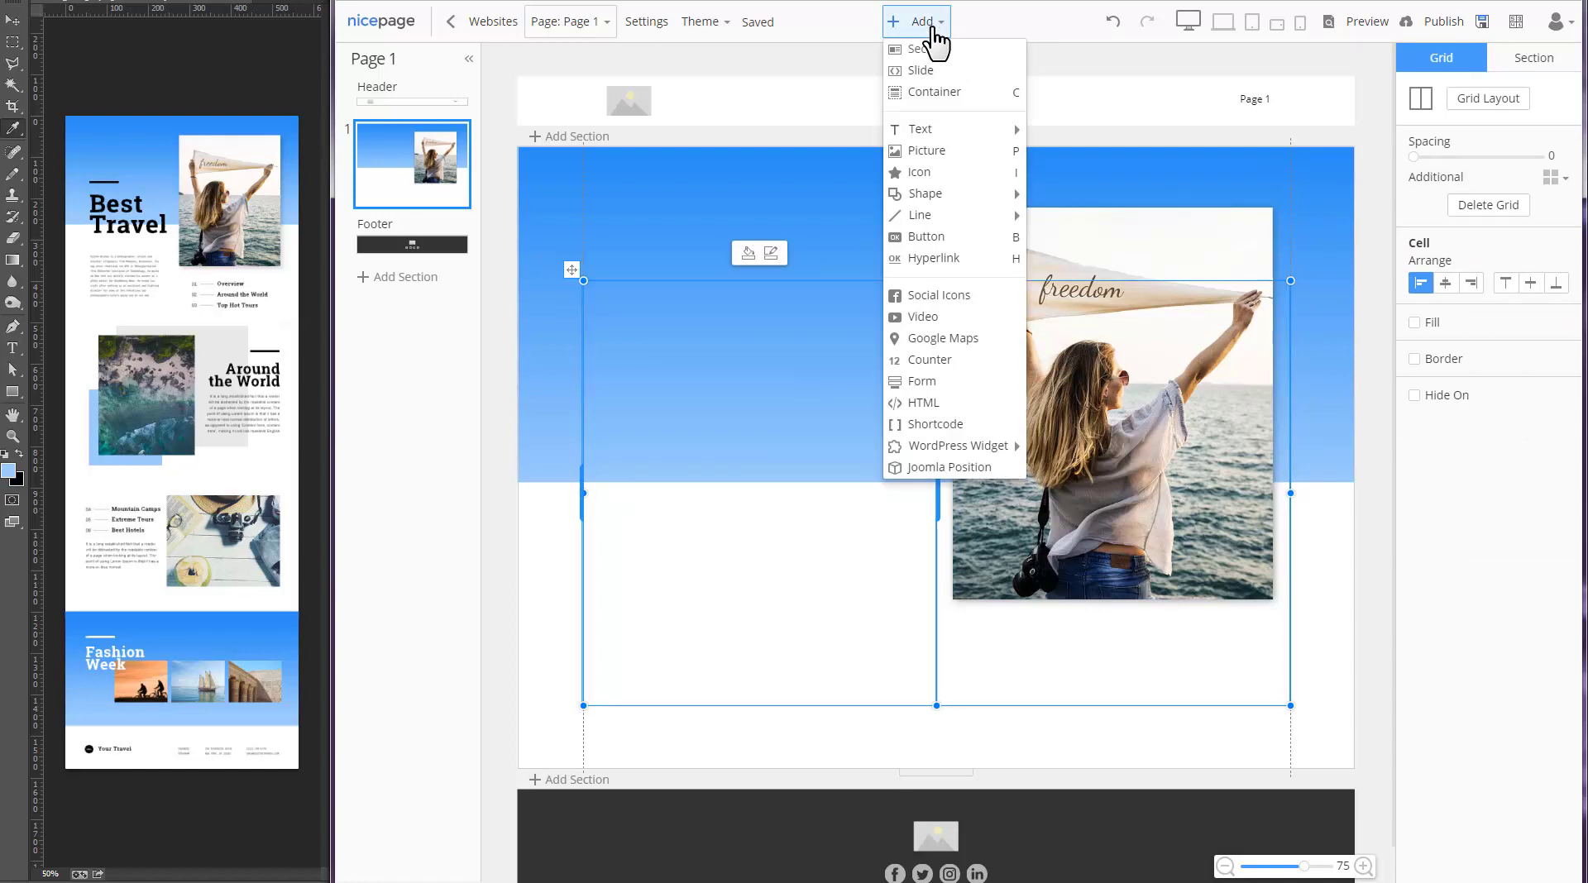
mouse_move(968, 218)
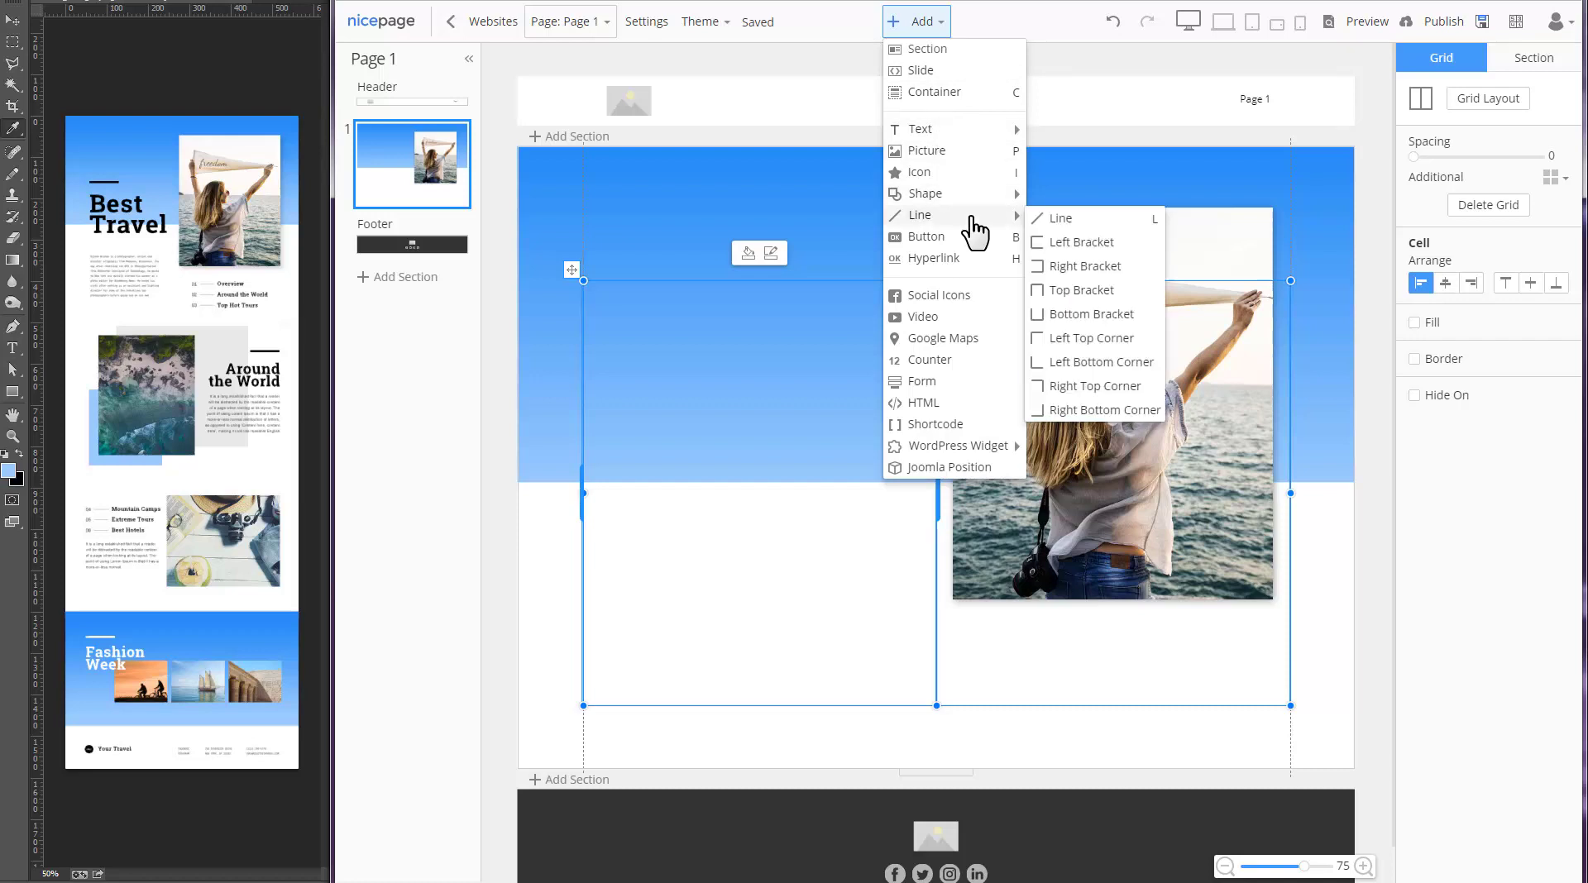
click(1057, 219)
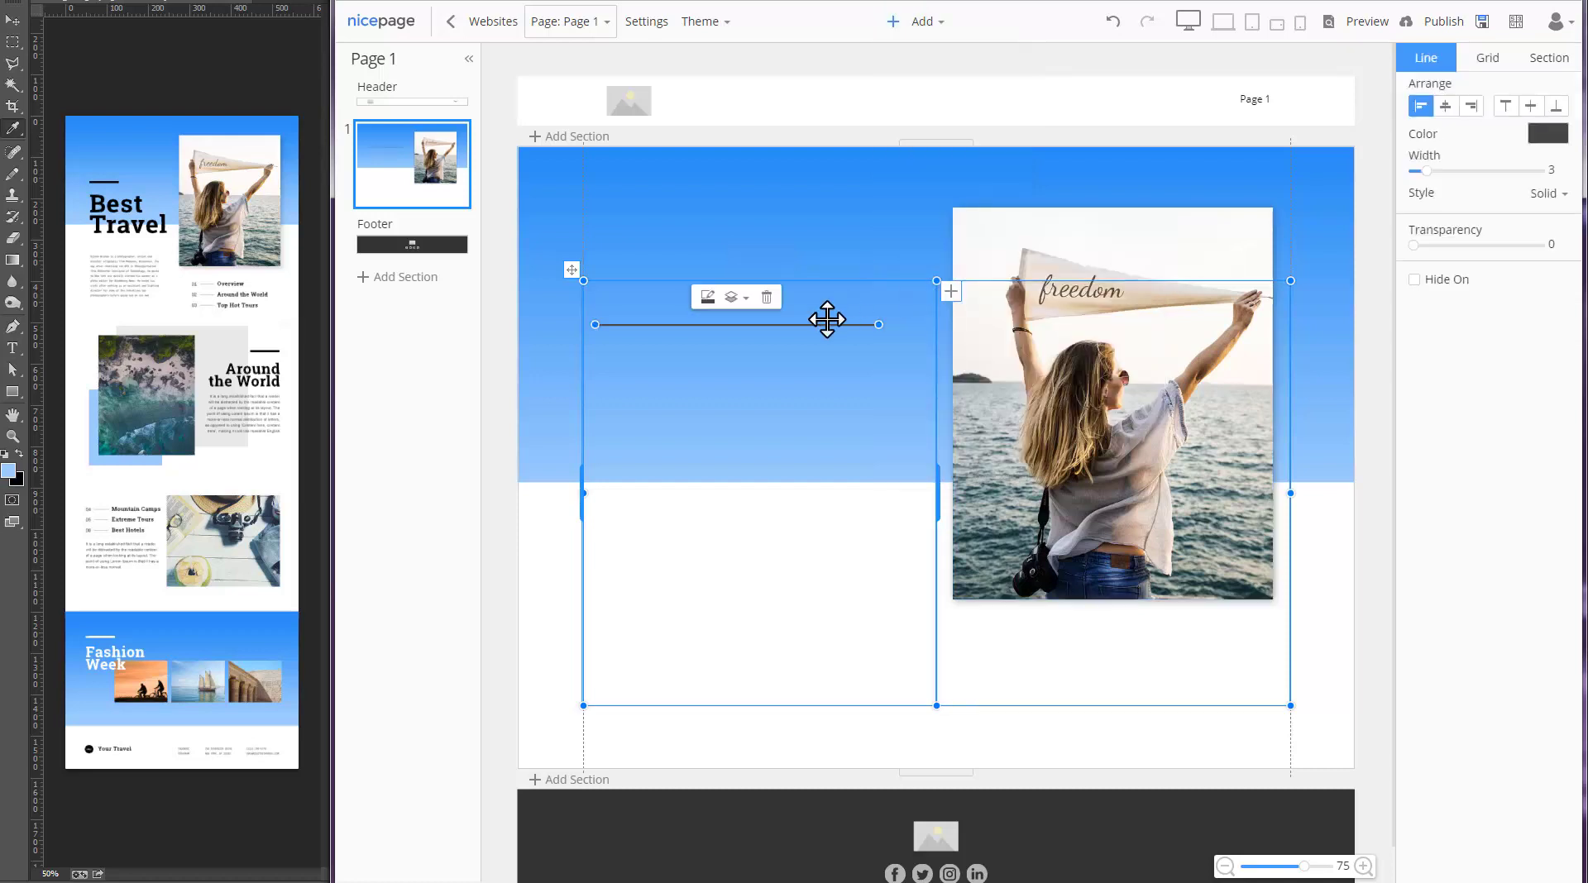
click(708, 303)
click(782, 348)
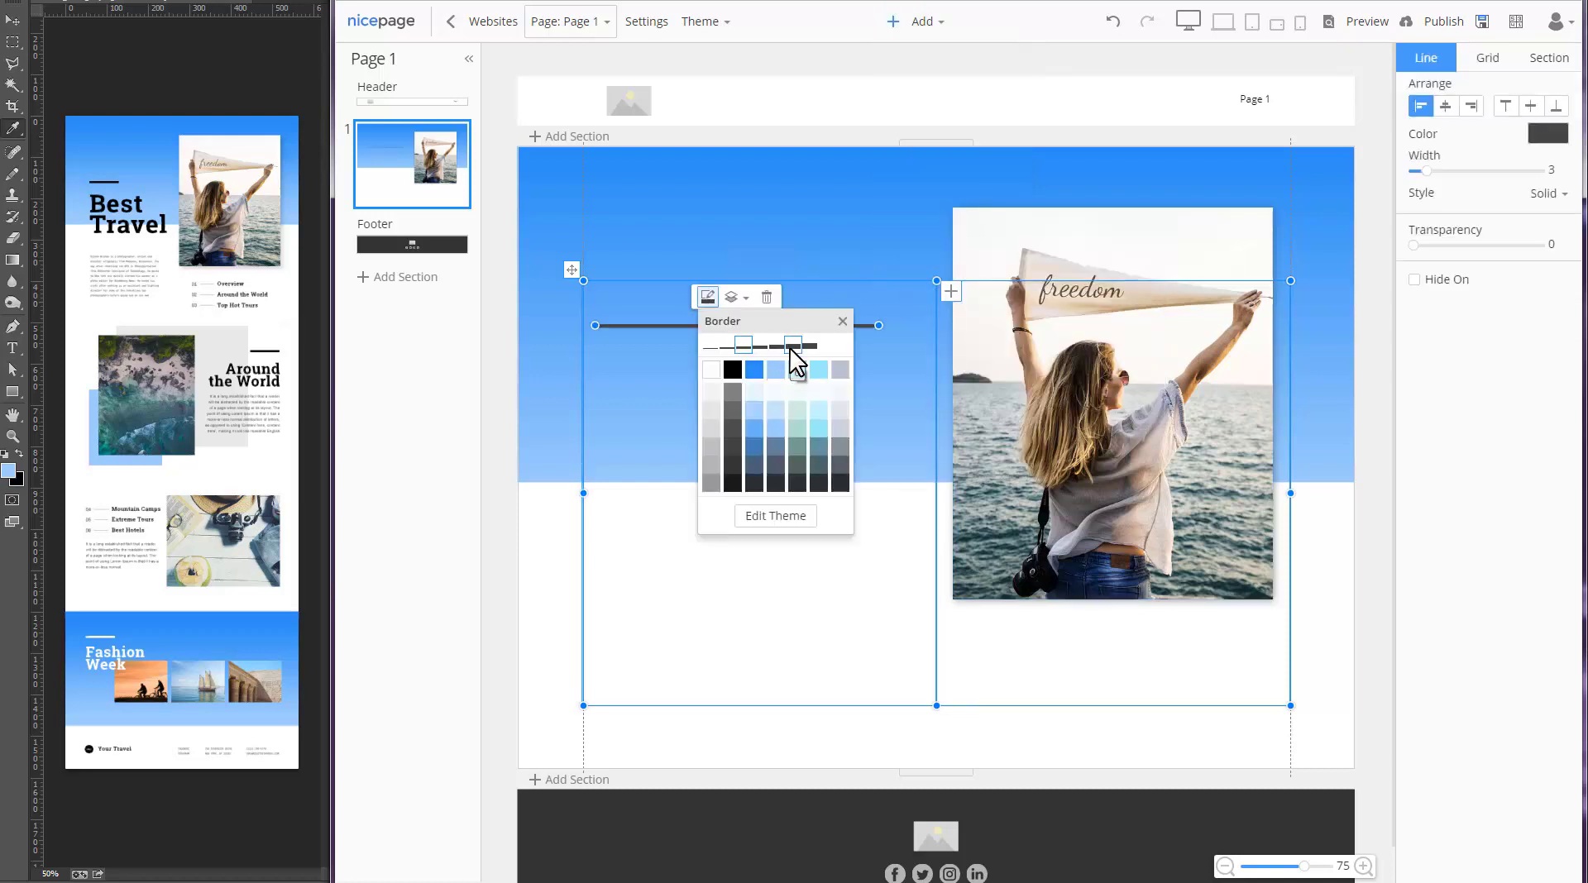
drag(876, 325, 678, 327)
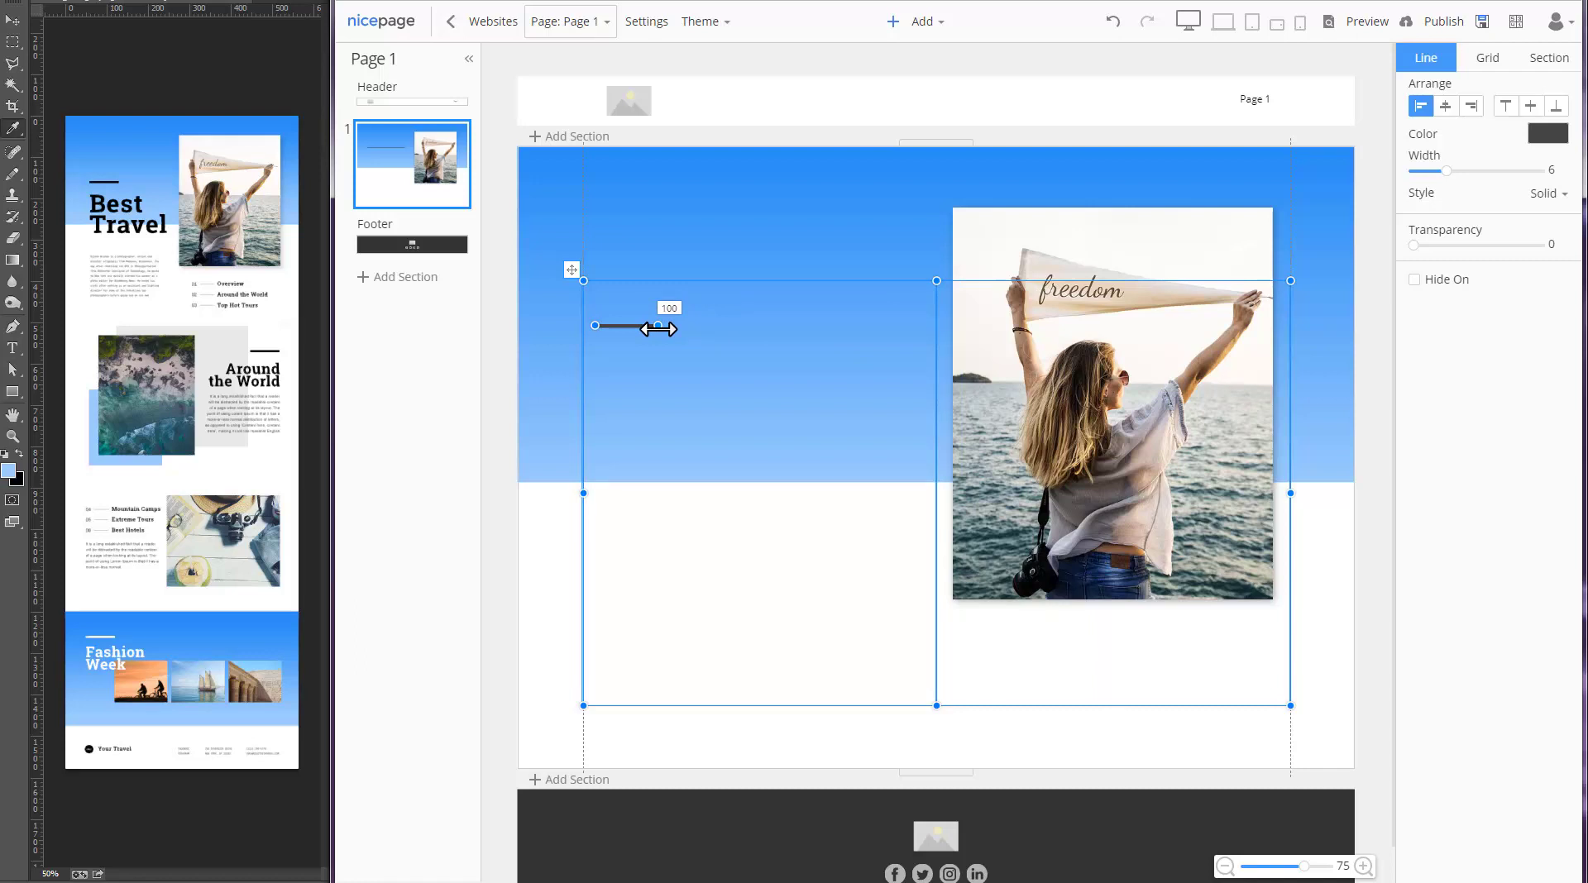
drag(659, 329, 659, 329)
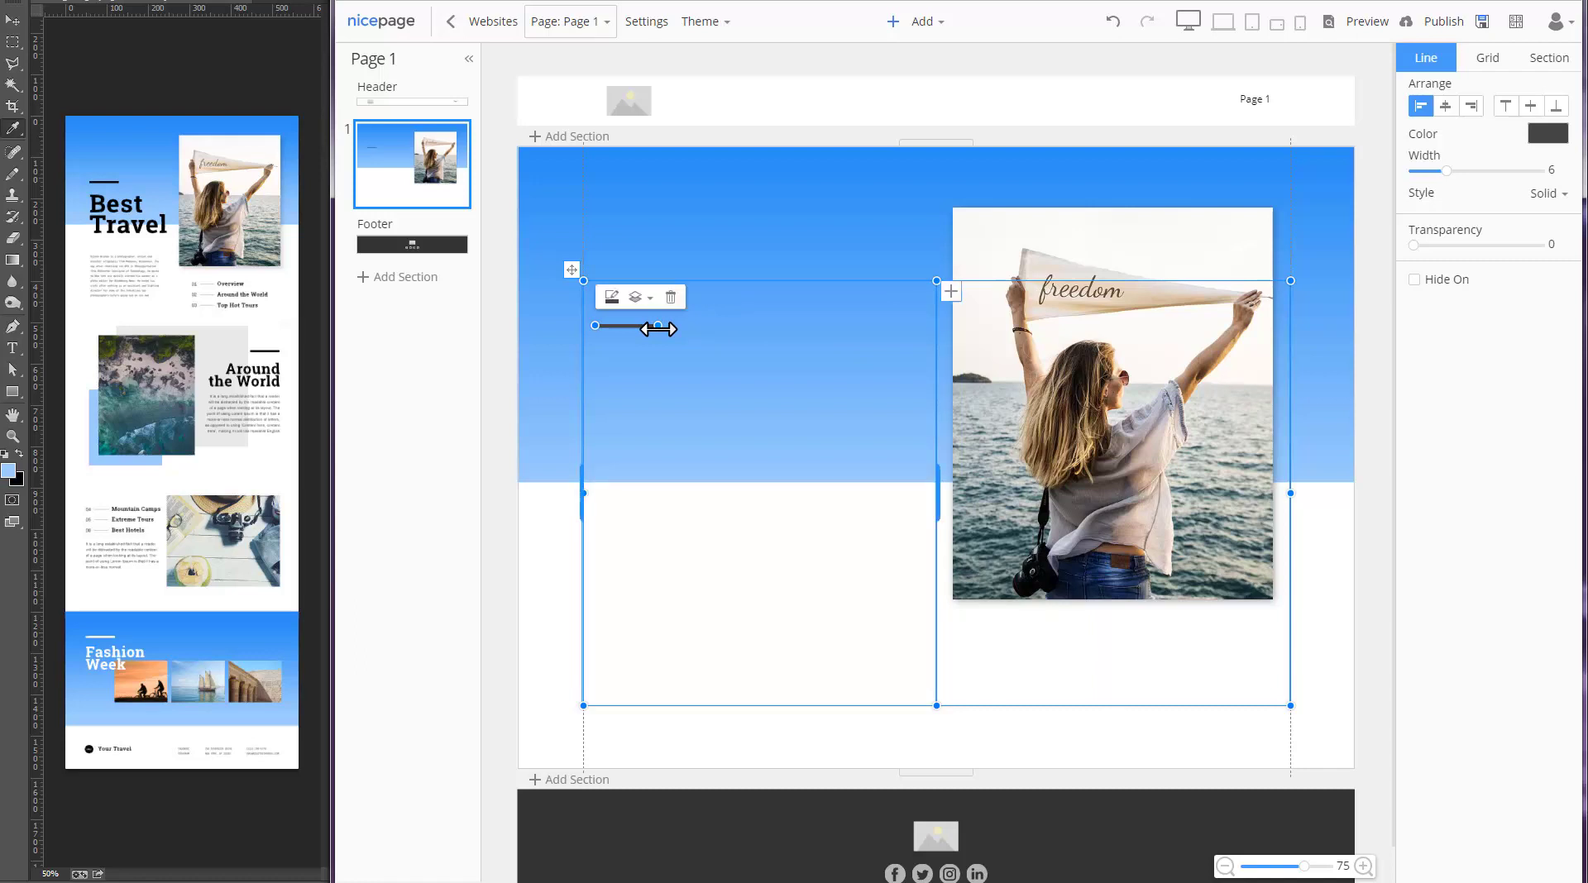
Add a Title text below the line reading "Best Travel" on two lines.
click(665, 421)
click(933, 30)
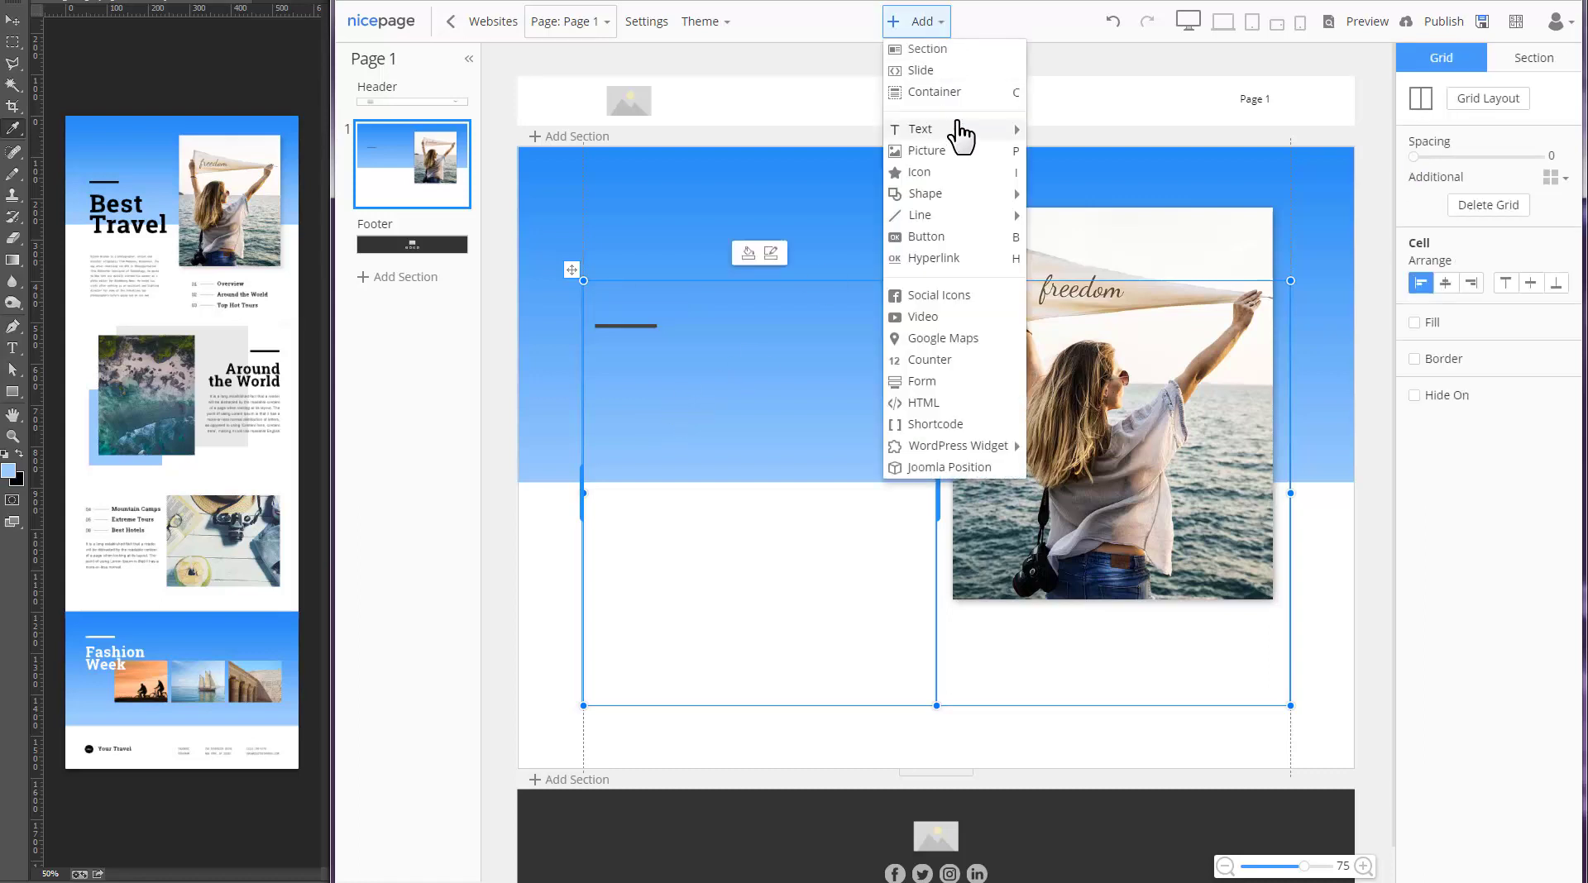
mouse_move(960, 129)
click(1063, 132)
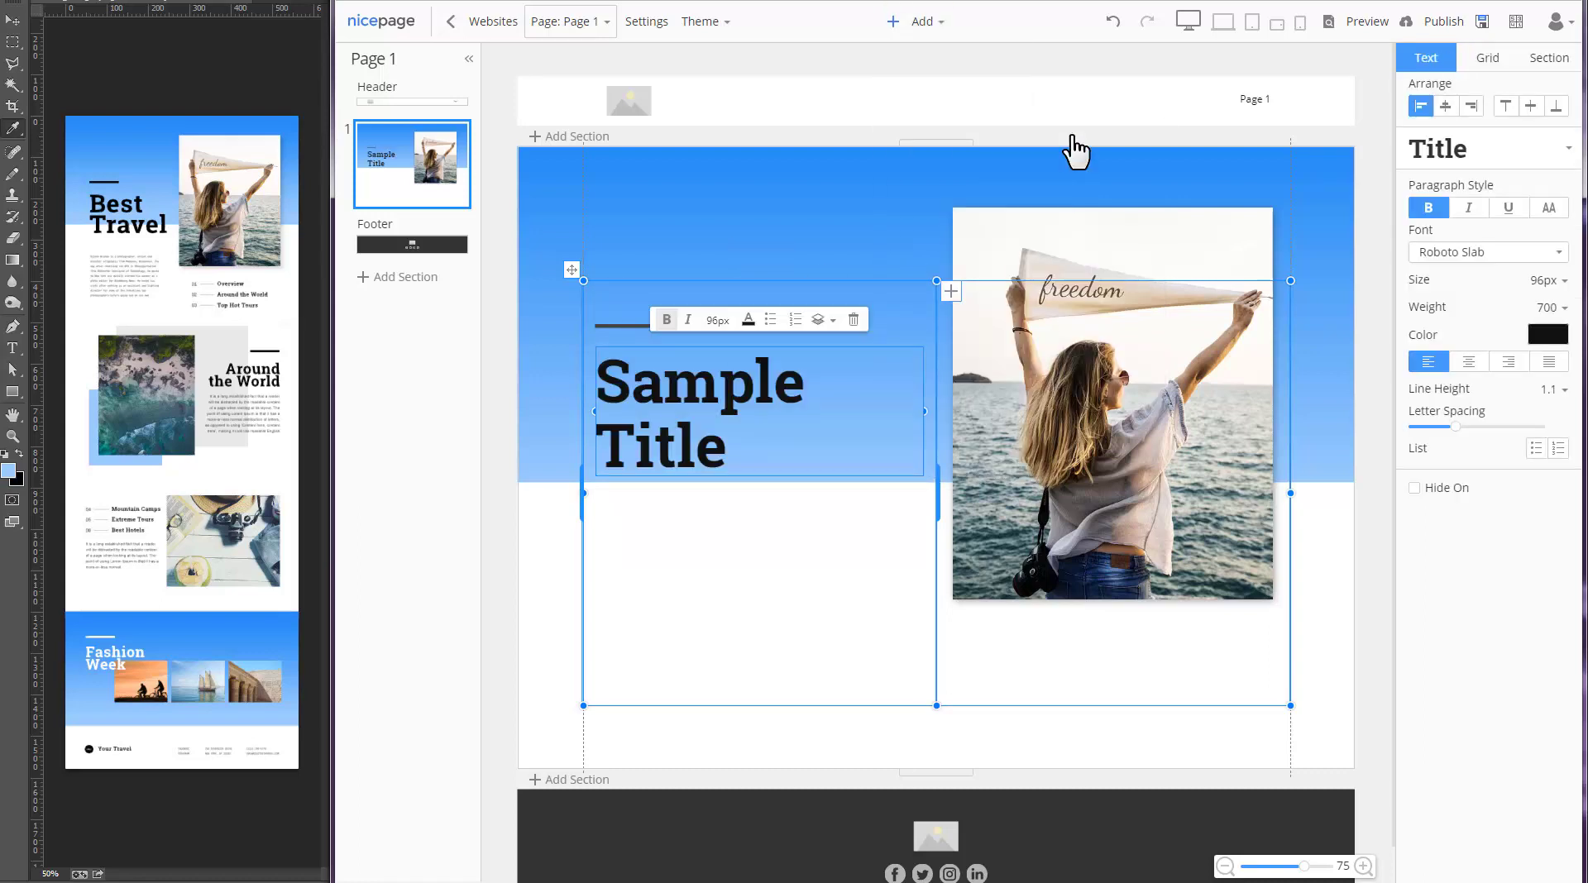
triple_click(698, 414)
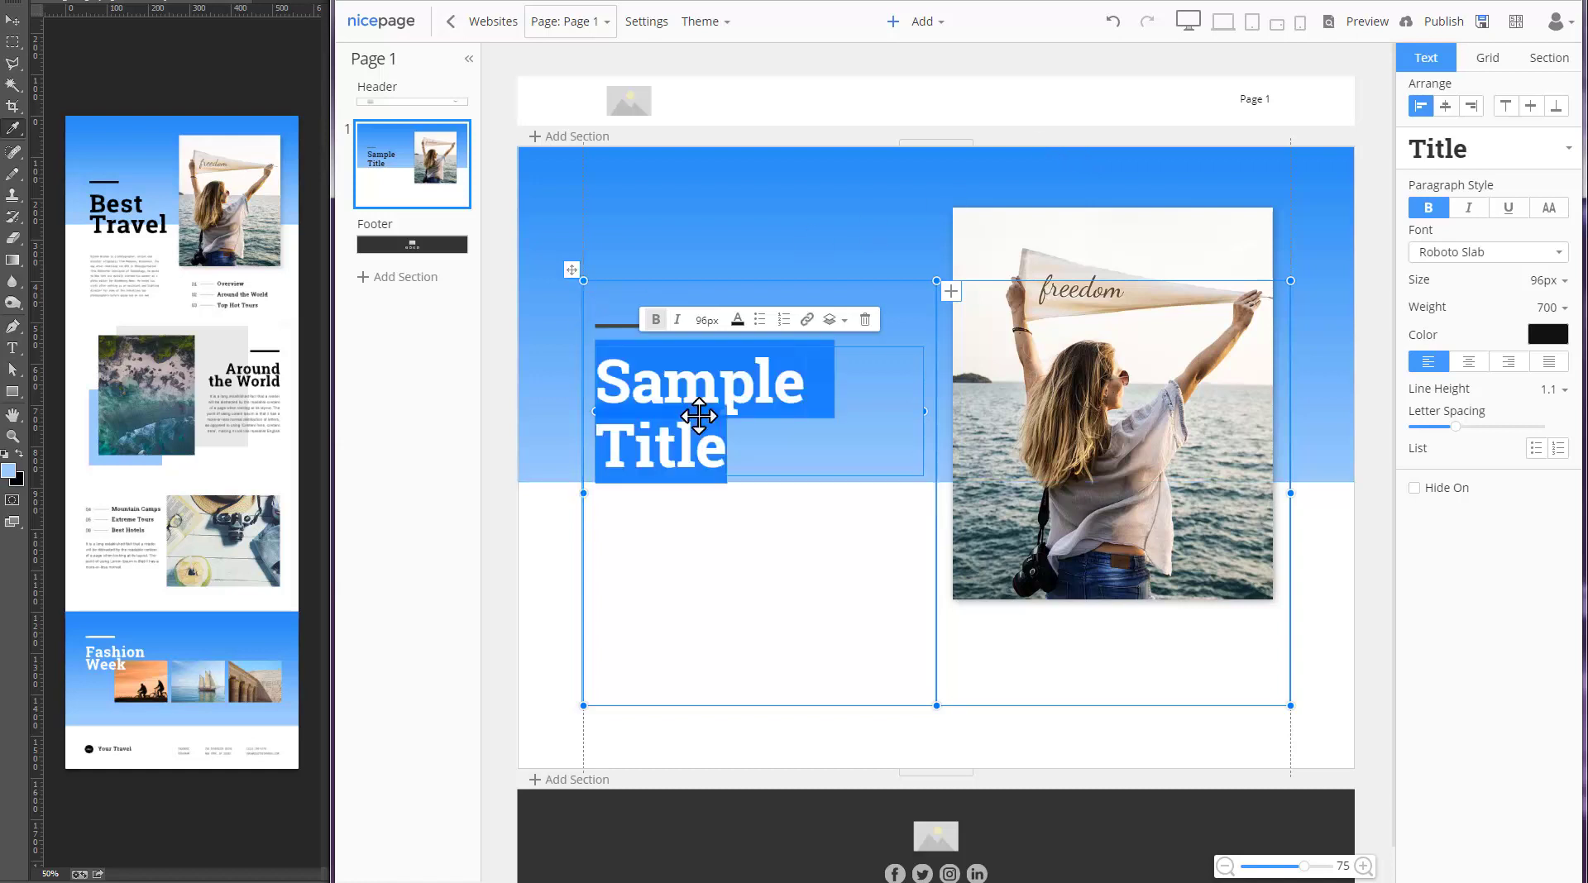
text(Best)
key(Return)
text(Travel)
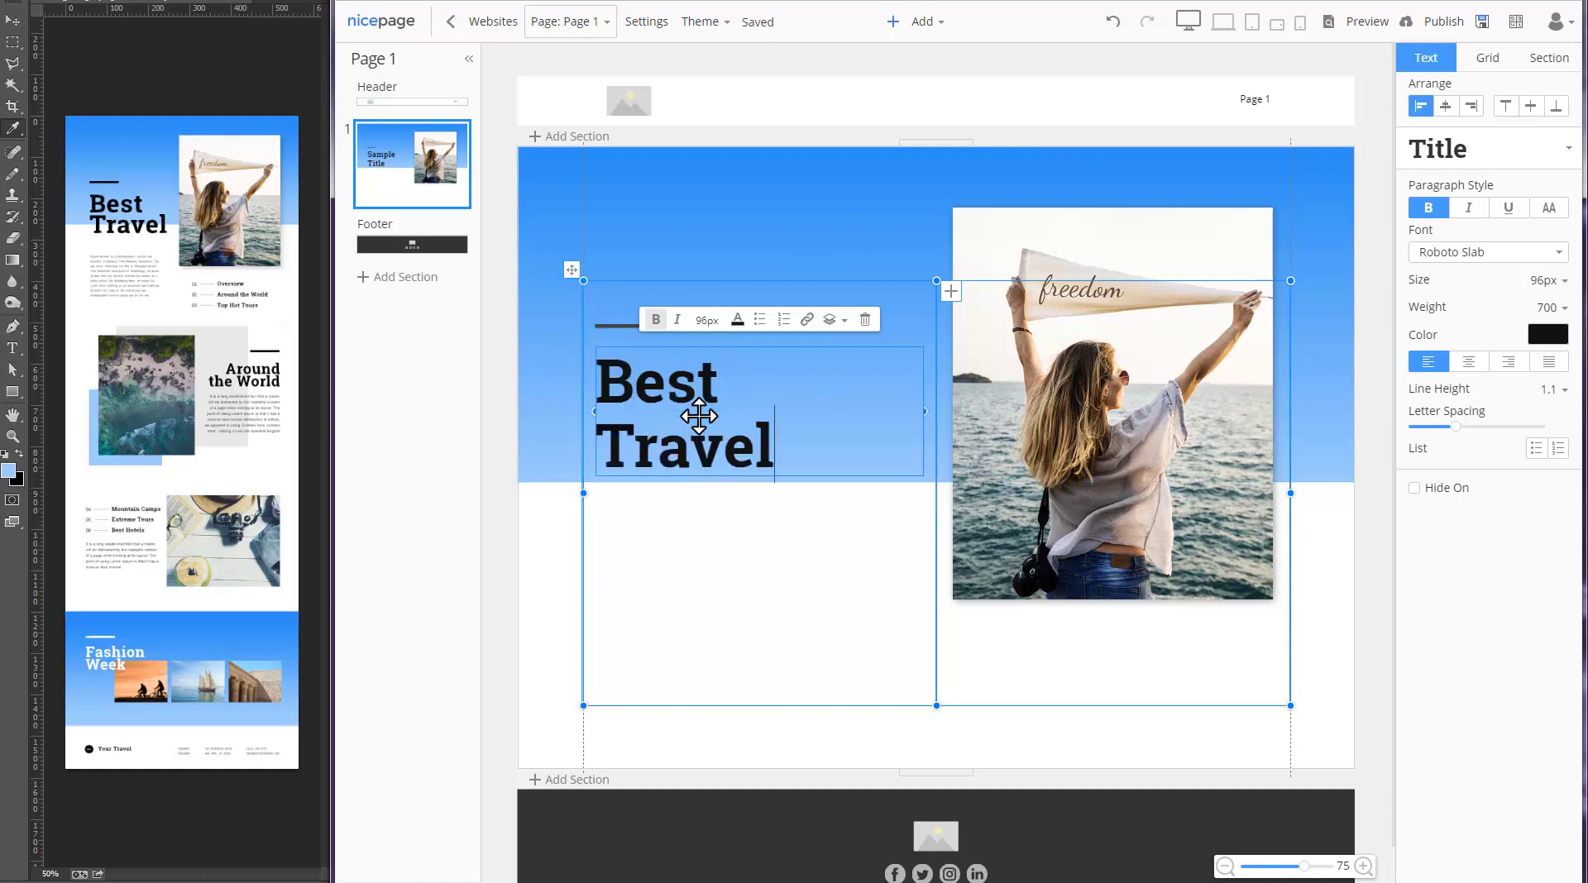
key(Escape)
Add a Lorem ipsum Text paragraph under the title and narrow it to about two thirds of the cell's width.
click(937, 23)
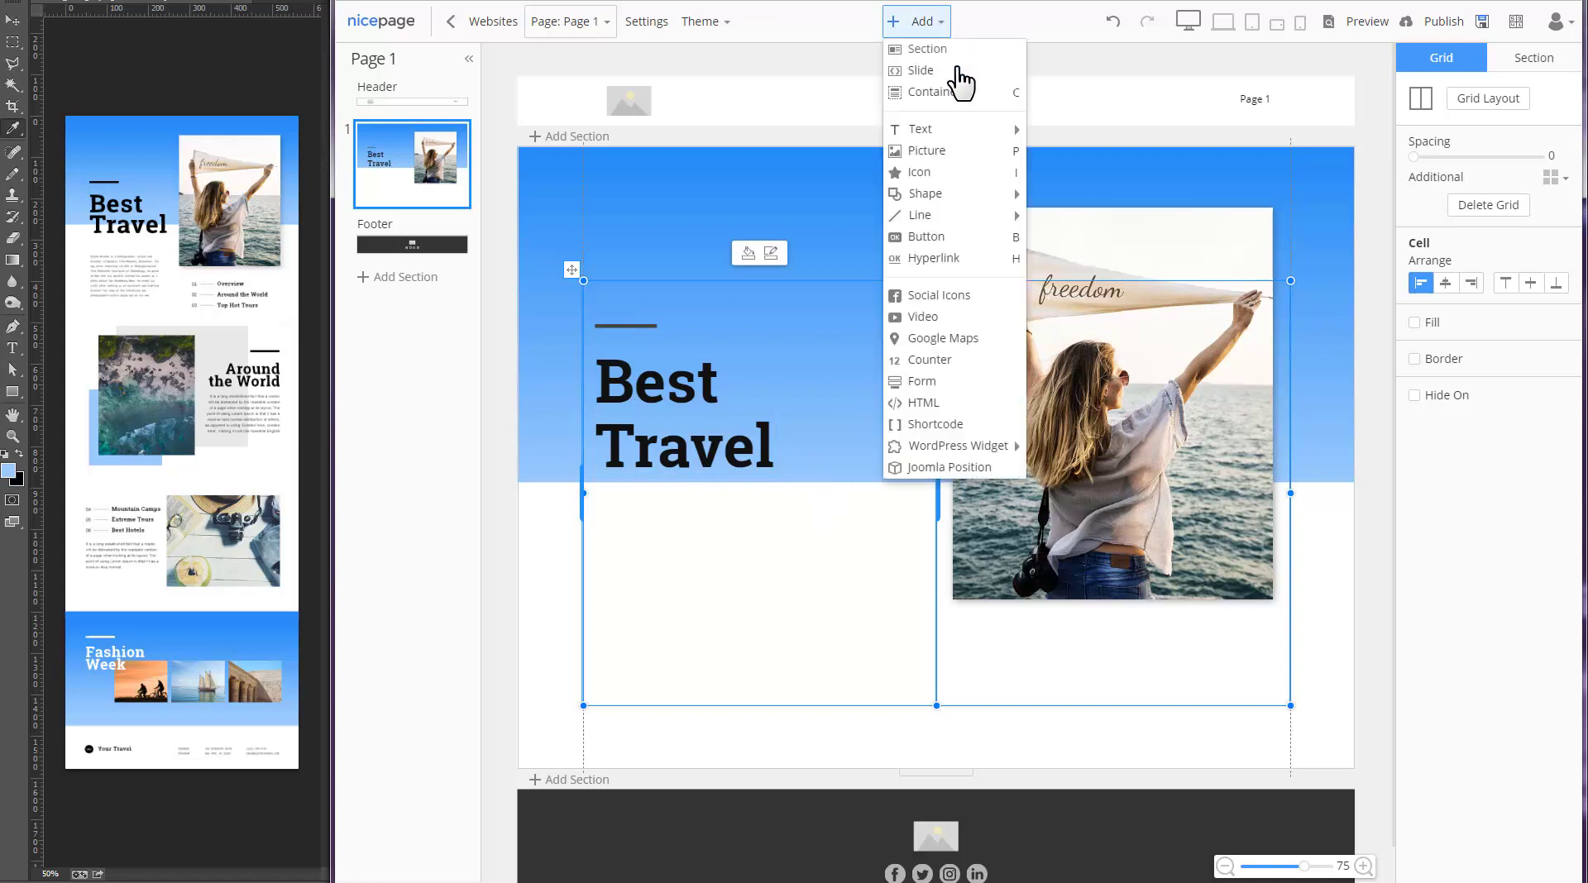
mouse_move(966, 141)
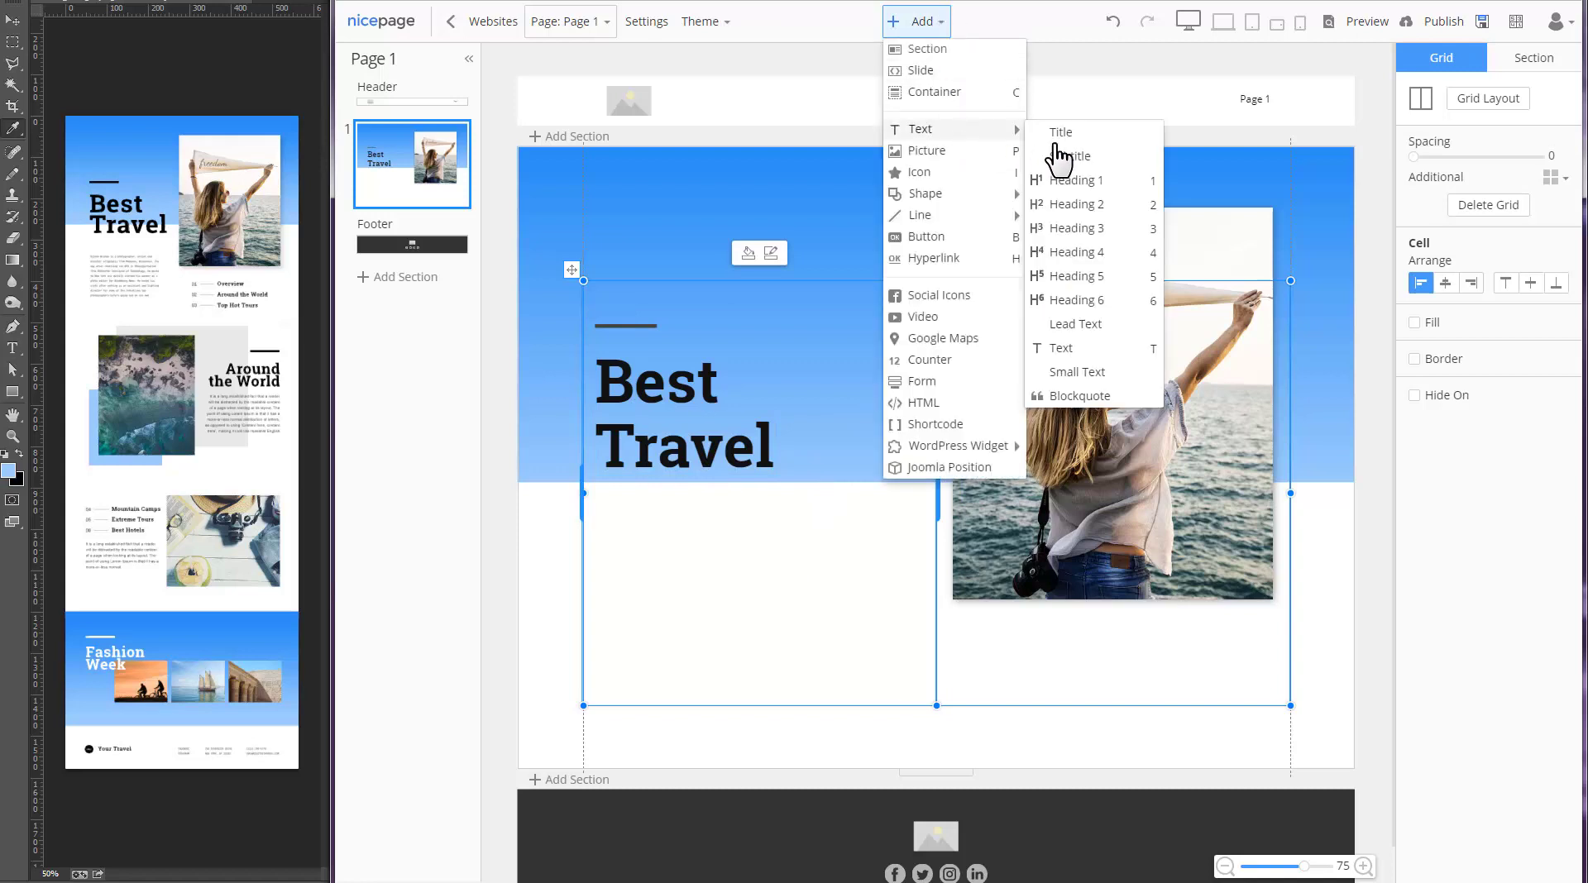
click(1093, 348)
text(Lorem ipsum dolor sit amet, consectetur adipiscing elit, sed do eiusmod tempor incididunt ut labore et dolore magna aliqua. Ut enim ad minim veniam, quis nostrud exercitation ullamco laboris nisi ut aliquip ex ea commodo consequat. Duis aute irure dolor in reprehenderit in voluptate velit esse cillum dolore eu fugiat nulla pariatur. Excepteur sint occaecat cupidatat non proident, sunt in culpa qui officia deserunt mollit anim id est laborum.)
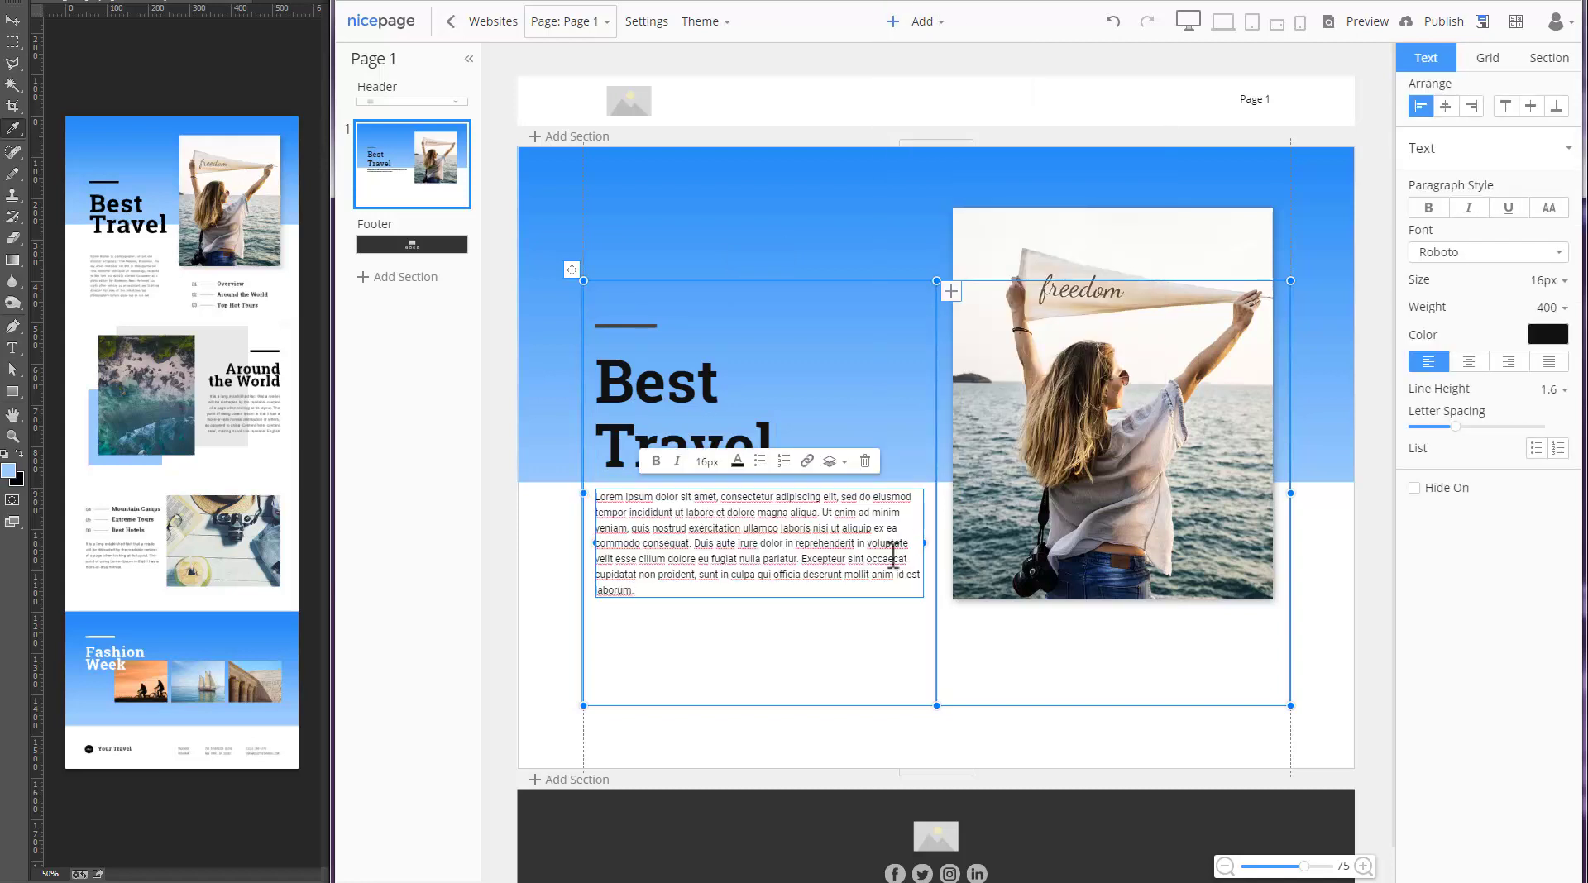
drag(923, 546, 833, 559)
click(996, 669)
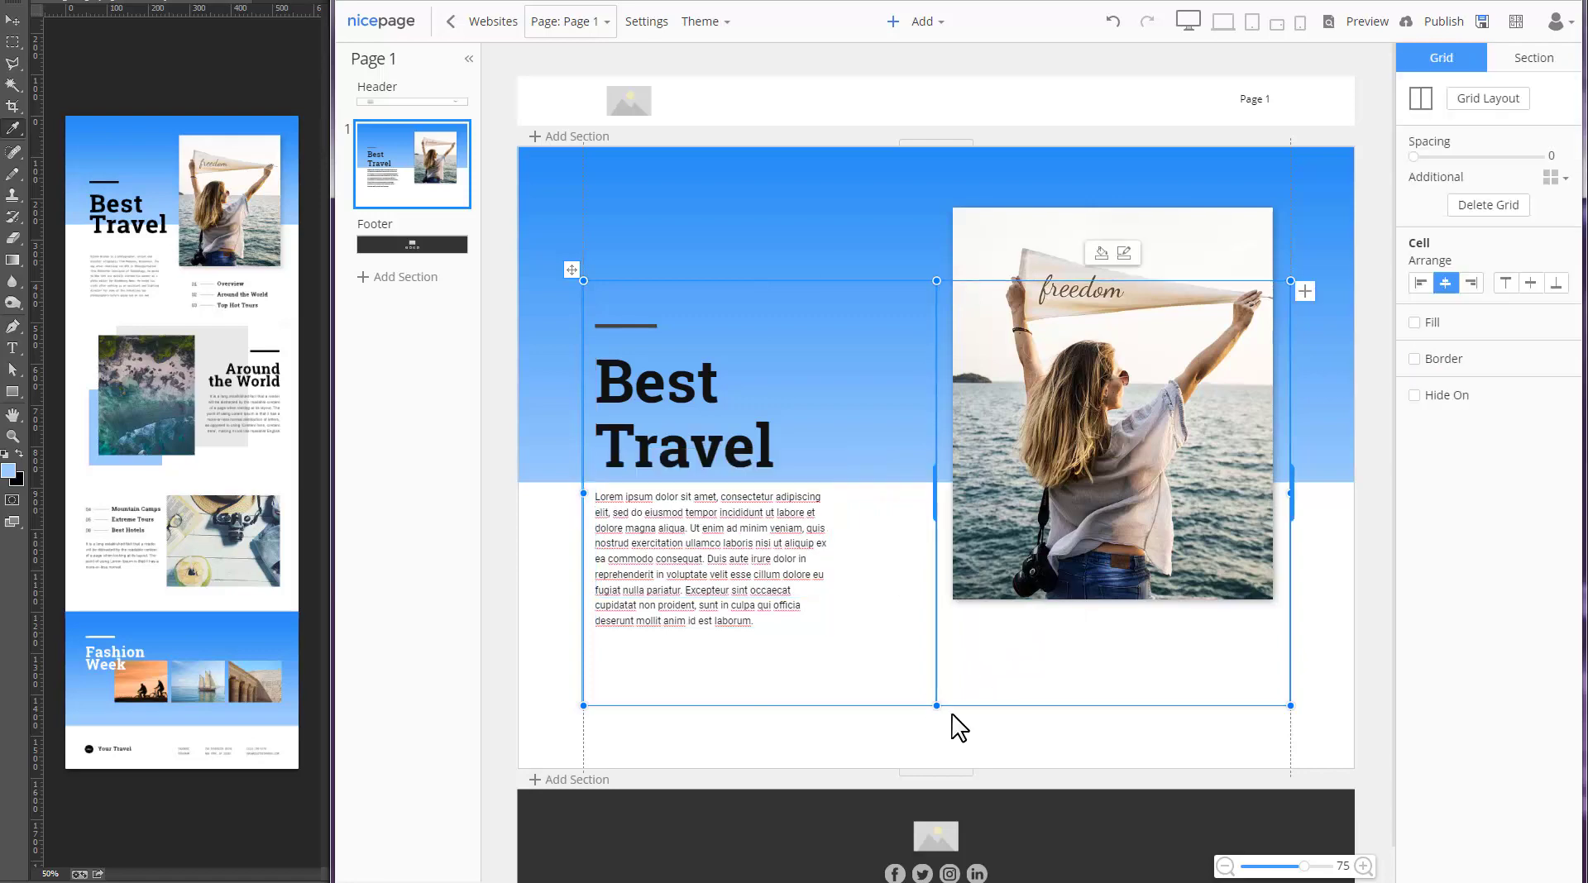
Extend the grid slightly downward and shorten the gradient rectangle so it ends at the level of the word "Travel".
drag(950, 707, 949, 741)
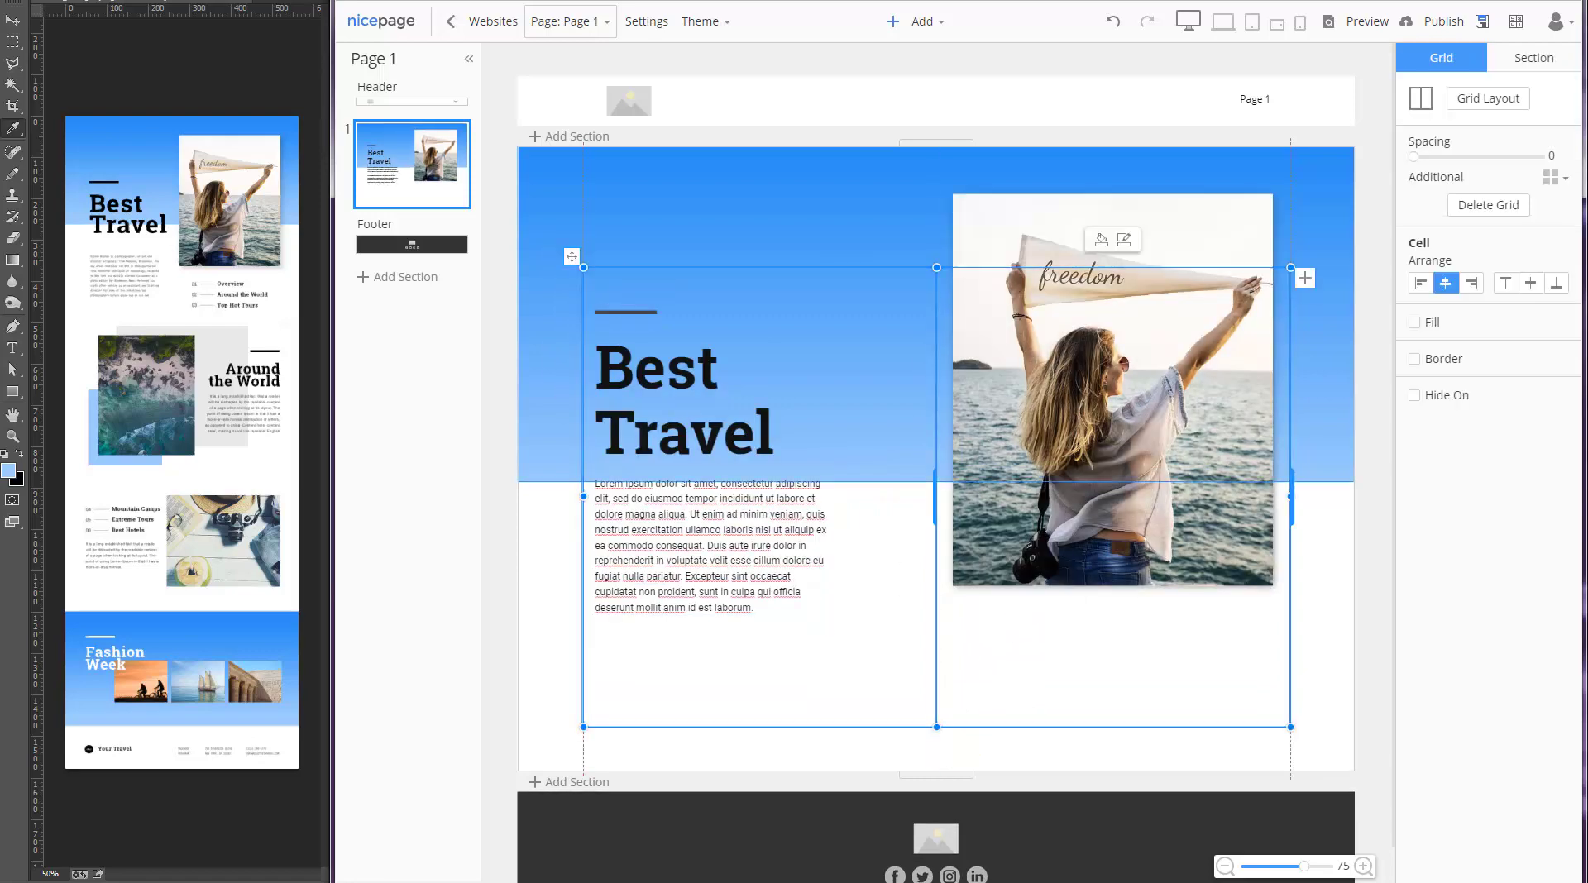
click(936, 483)
drag(936, 483, 936, 430)
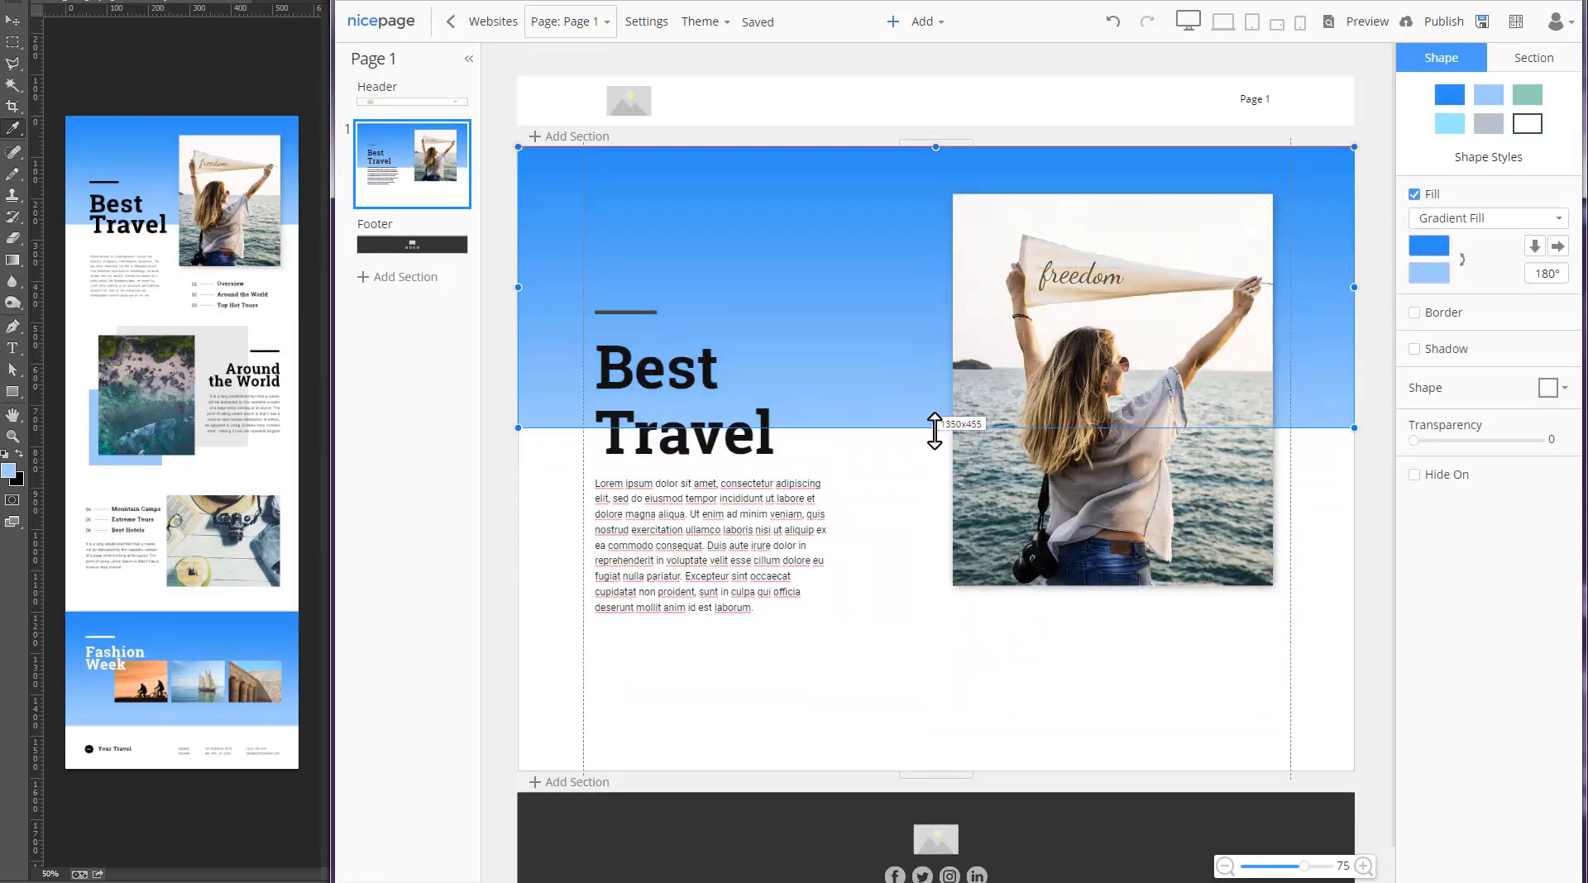
Add a Heading 4 reading "01" below the photo in the grid's right cell.
click(1035, 693)
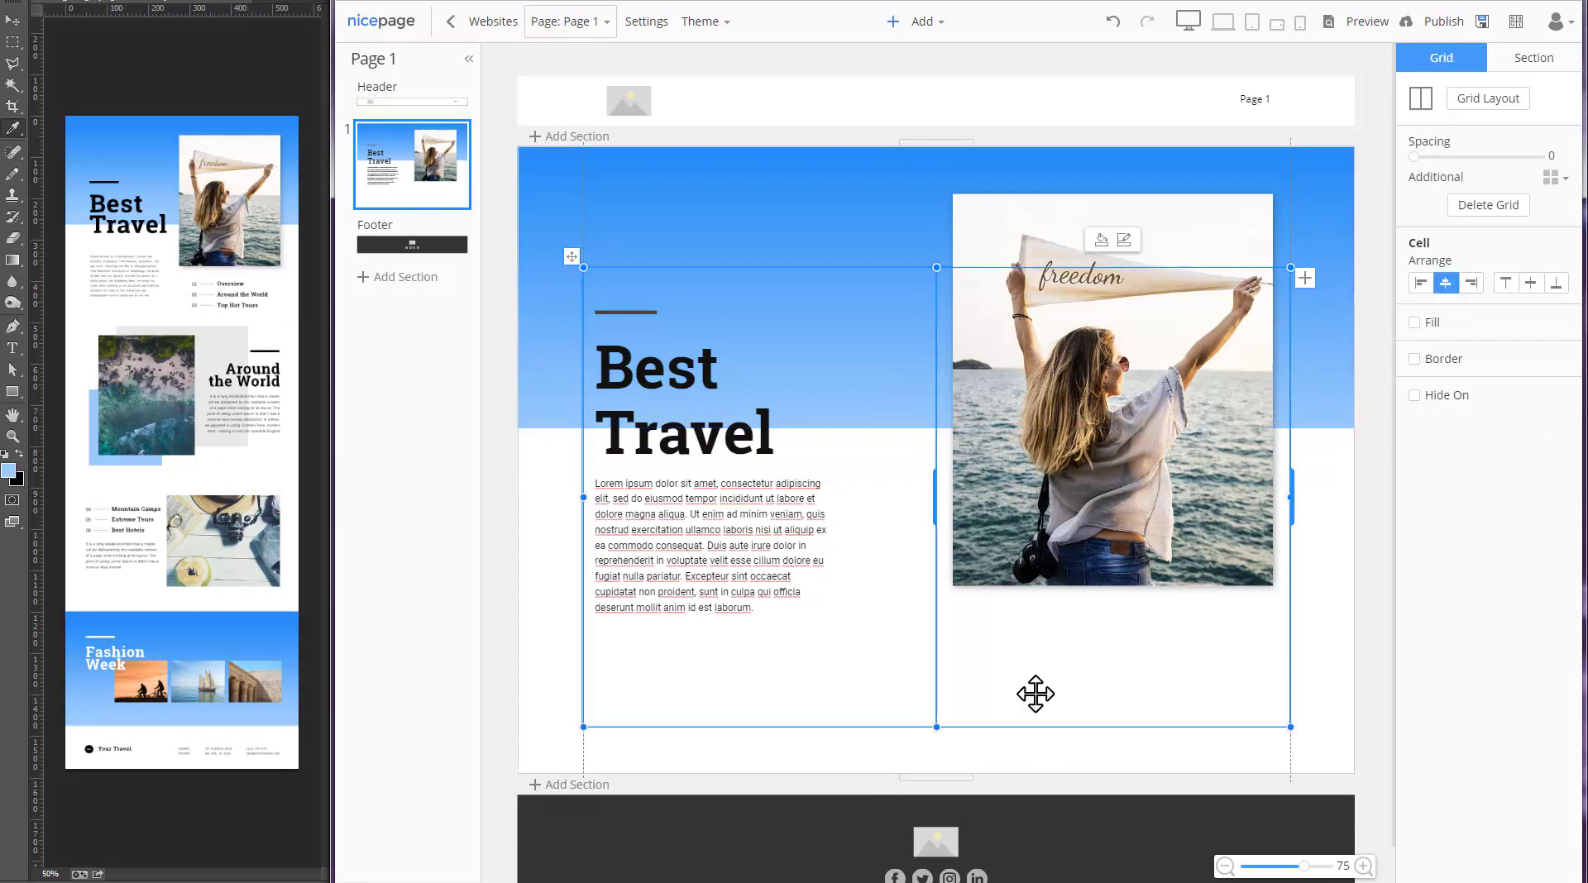
click(922, 22)
mouse_move(957, 132)
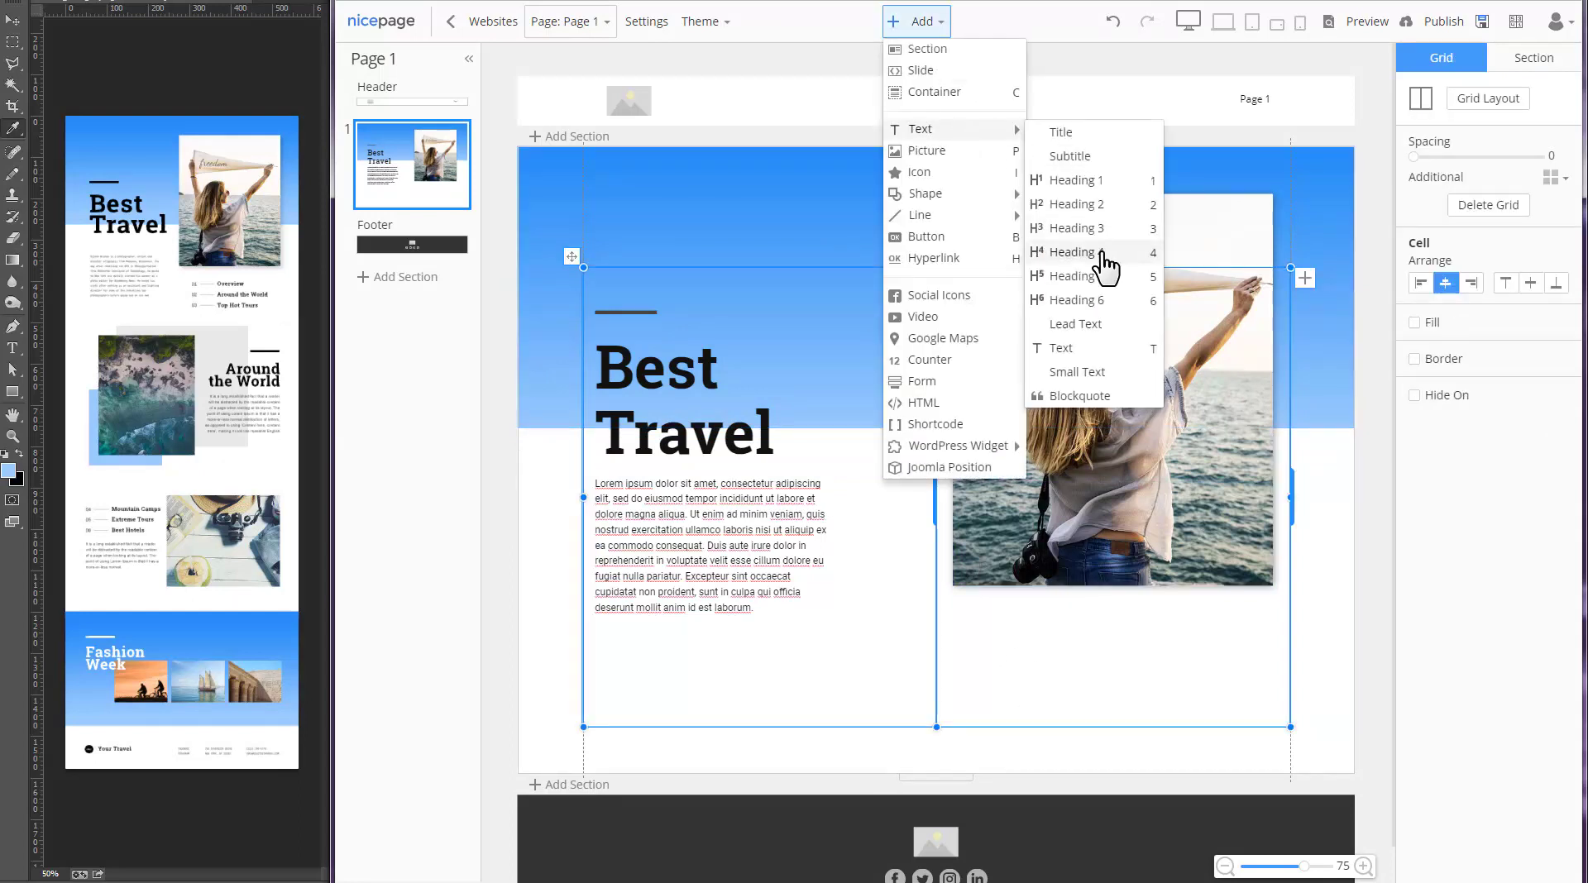
drag(1100, 251, 989, 616)
triple_click(989, 616)
text(01)
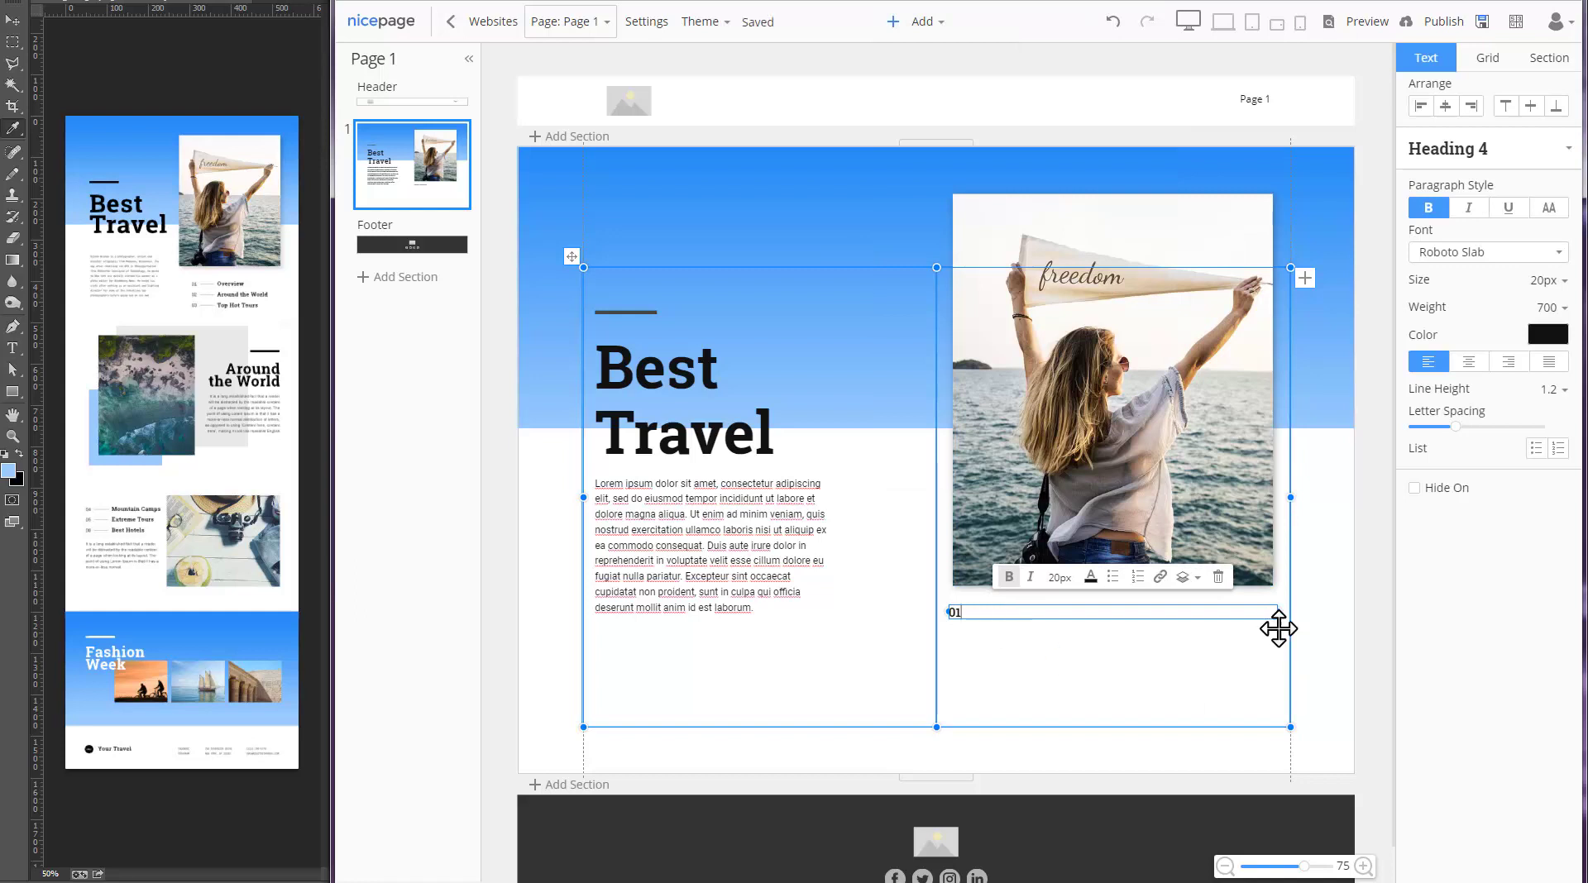
Narrow the "01" heading to fit its number and place a short horizontal line beside it.
drag(1115, 612, 985, 613)
click(1028, 674)
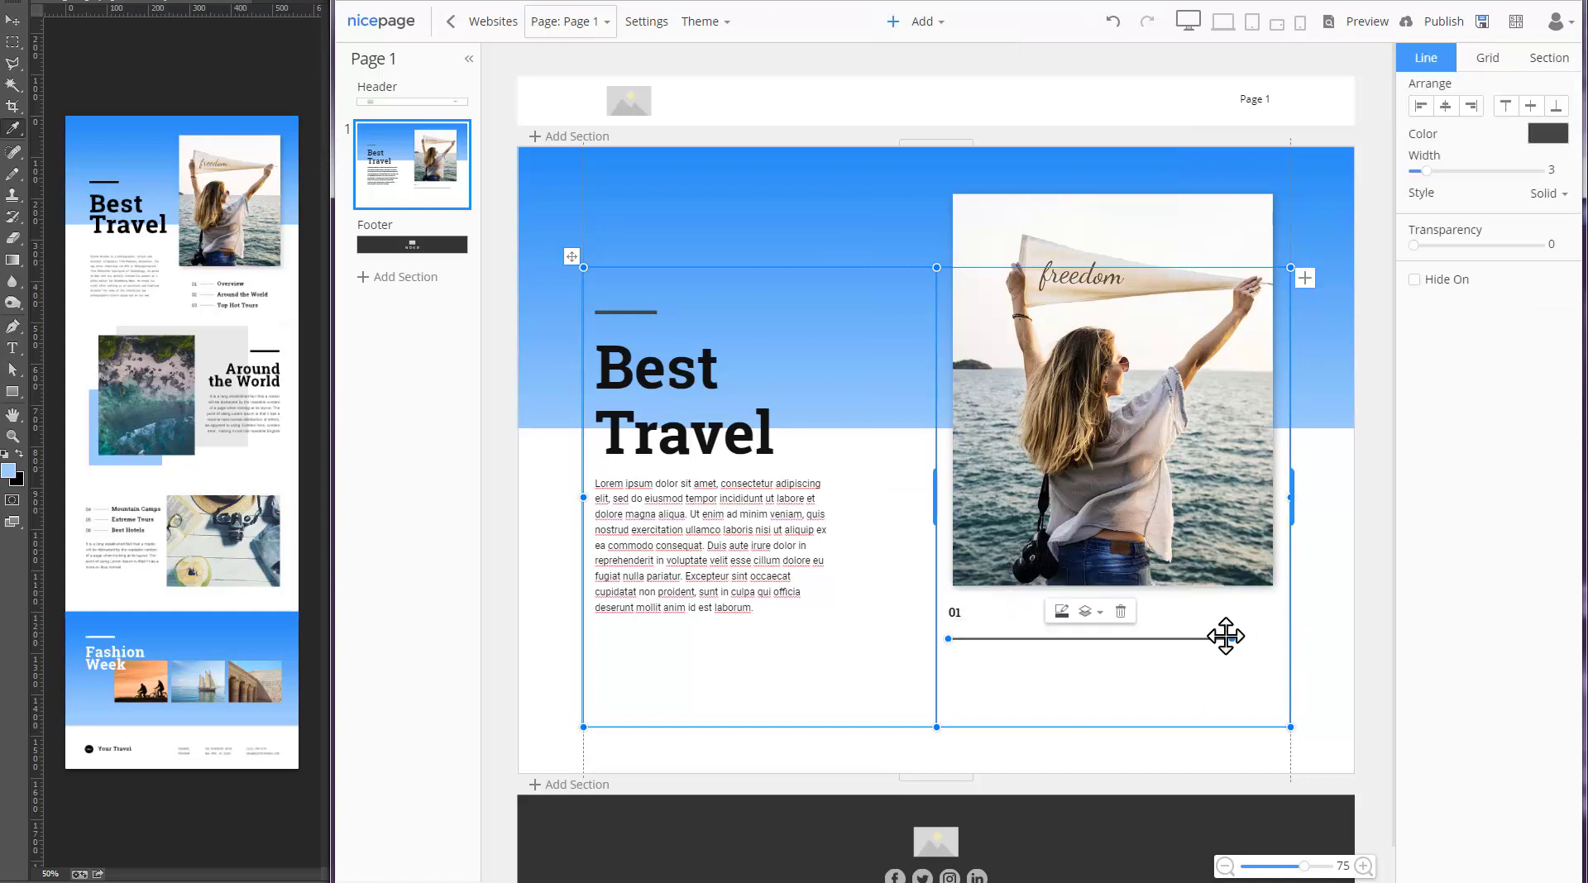
drag(1226, 638, 999, 612)
Add a hyperlink reading "Overview" and place it to the right of the short line beside "01".
click(920, 22)
click(964, 256)
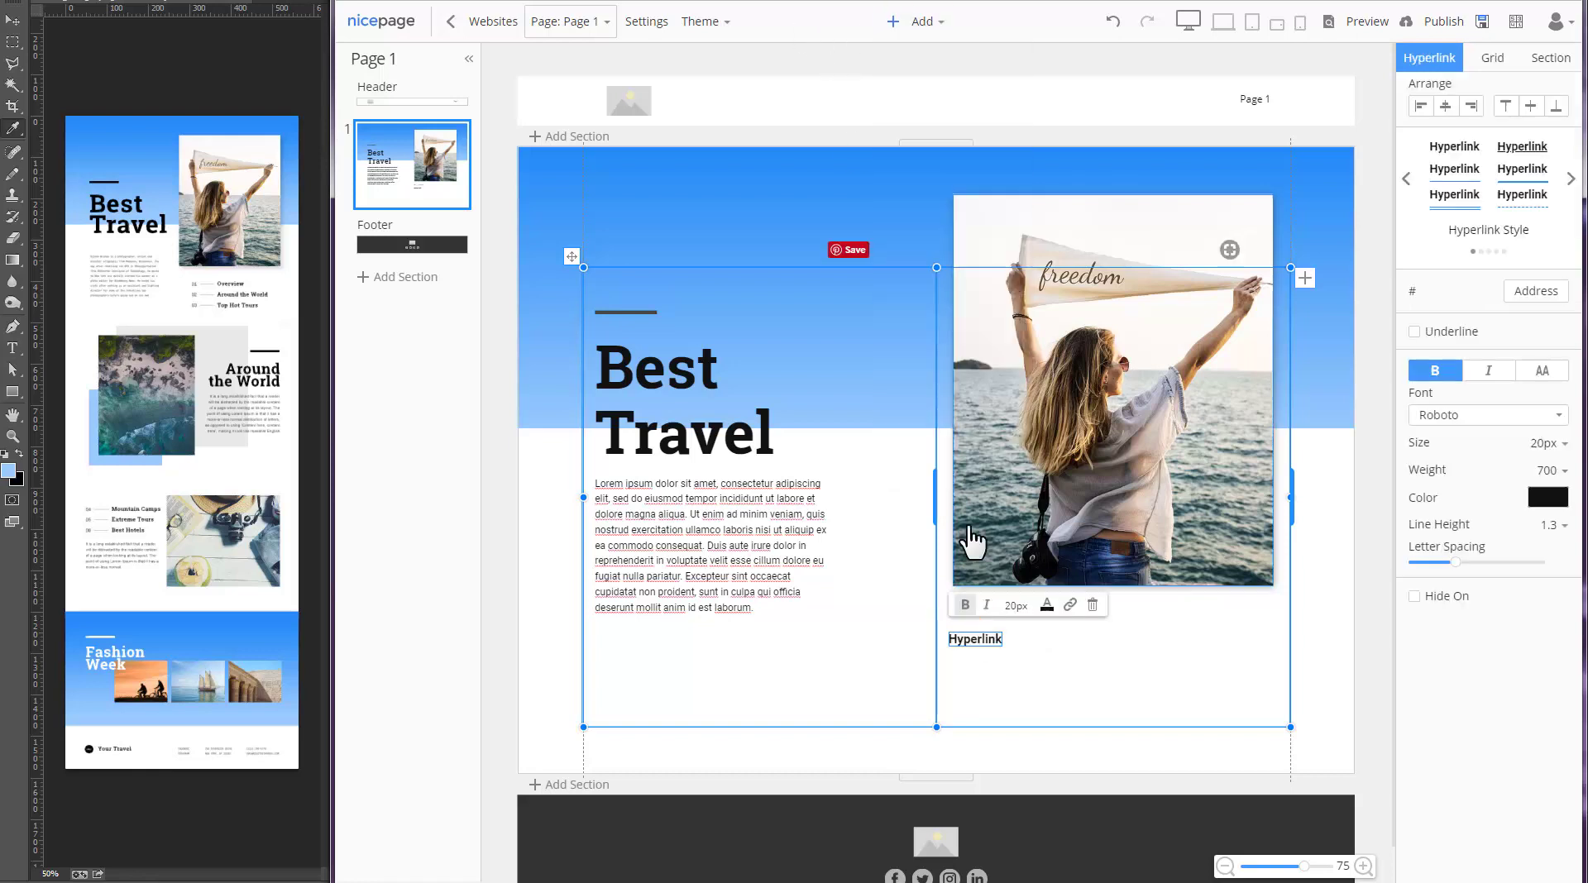
double_click(977, 642)
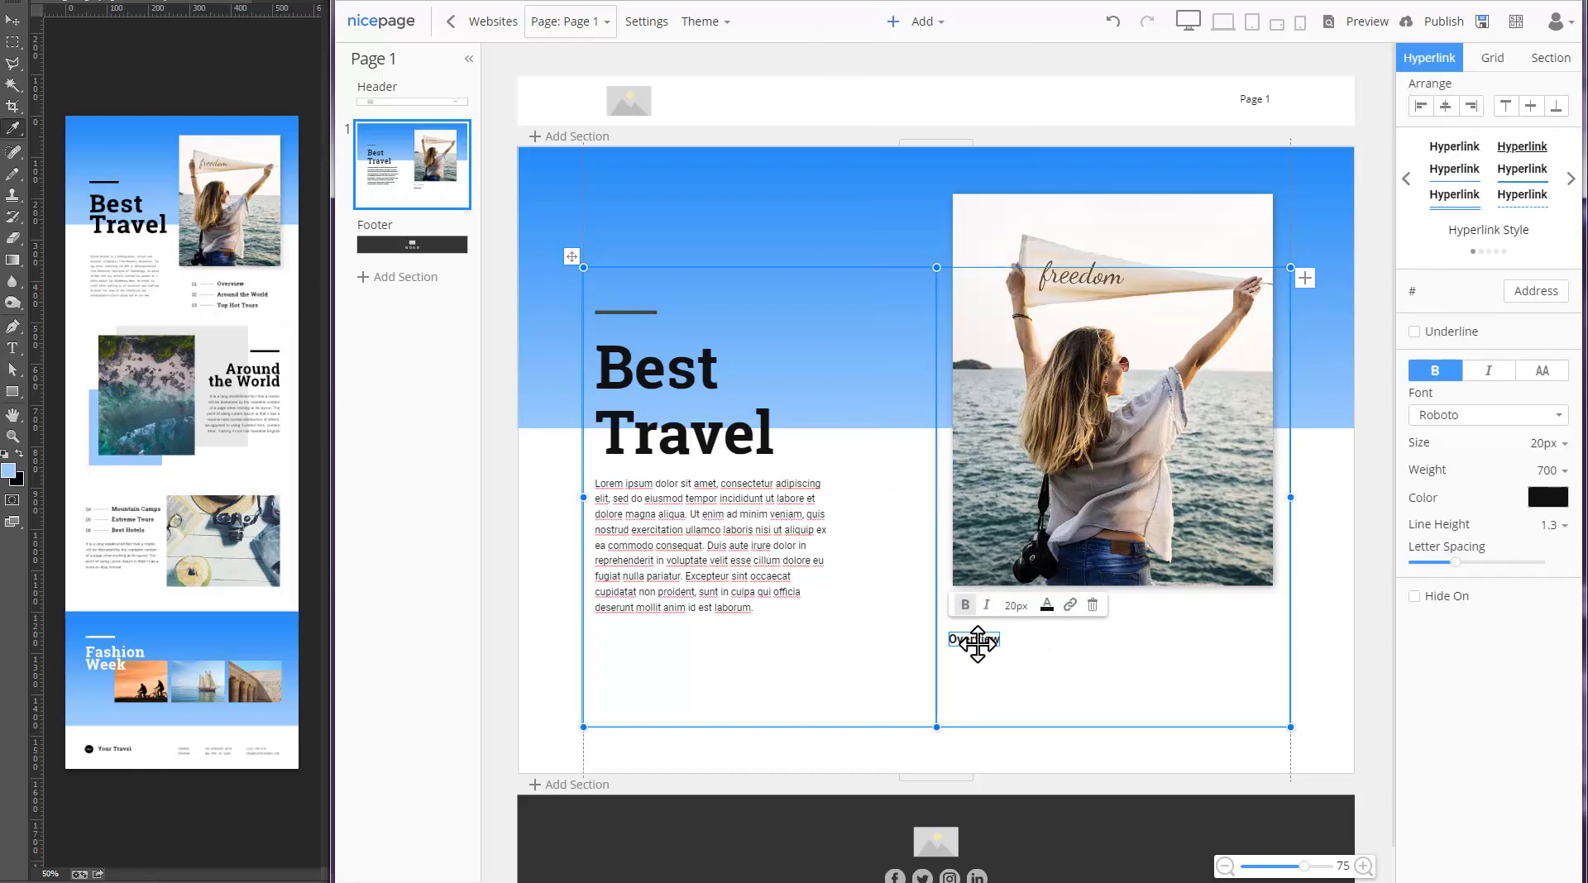
click(988, 695)
drag(972, 641, 1061, 613)
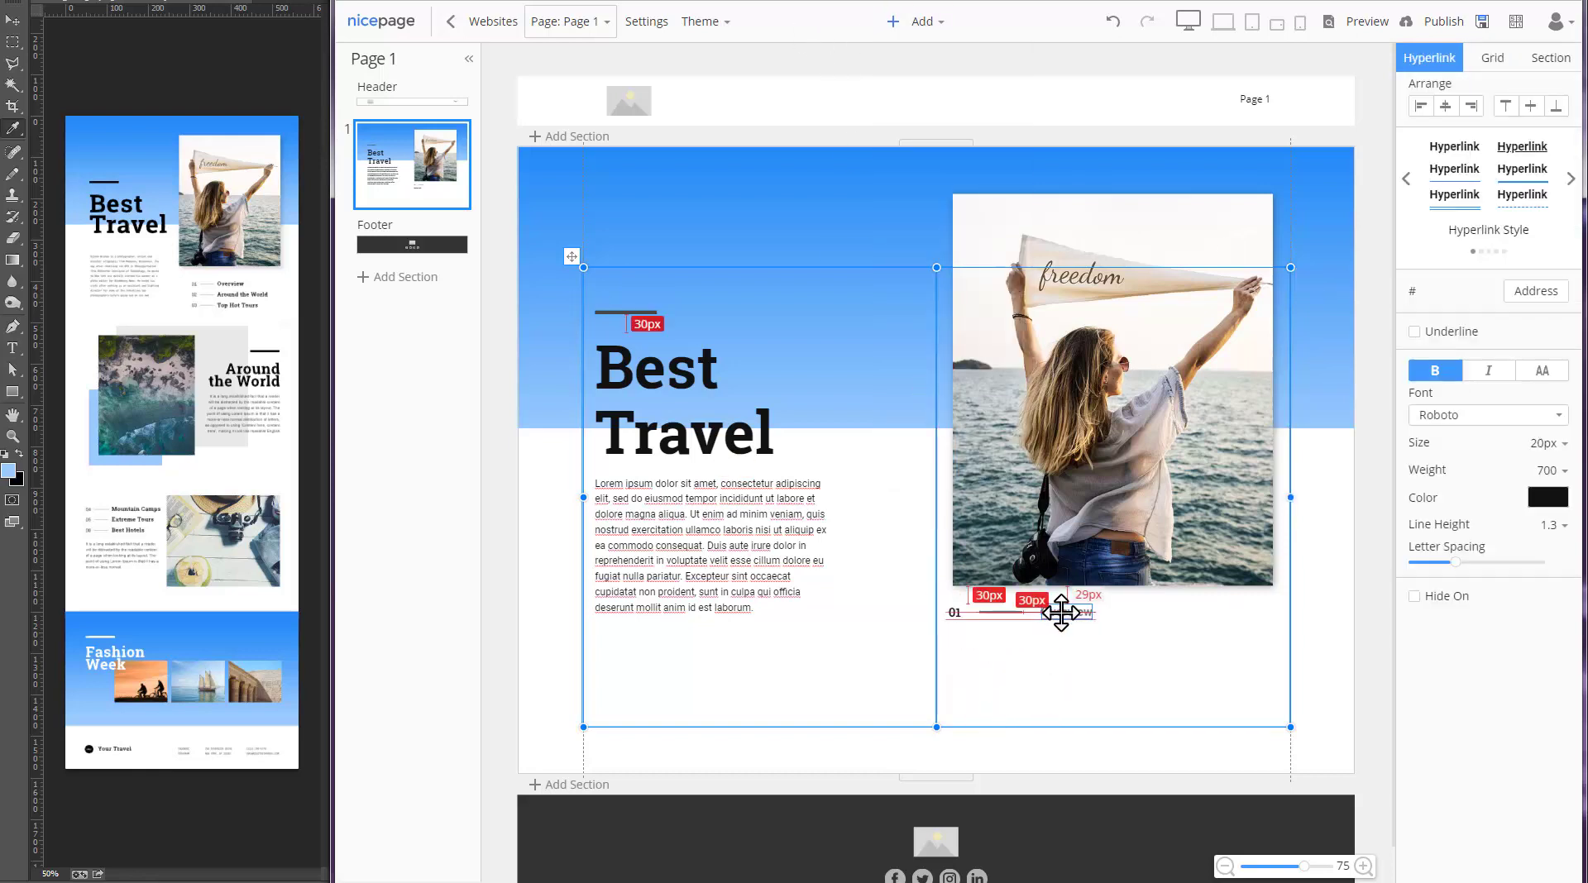
Copy the number, line and hyperlink of the "01" row together to a second row directly below.
click(1040, 653)
click(963, 616)
drag(960, 616, 1067, 638)
click(1006, 612)
Change the second row's number to "02" and its hyperlink text to "Around the World".
double_click(953, 639)
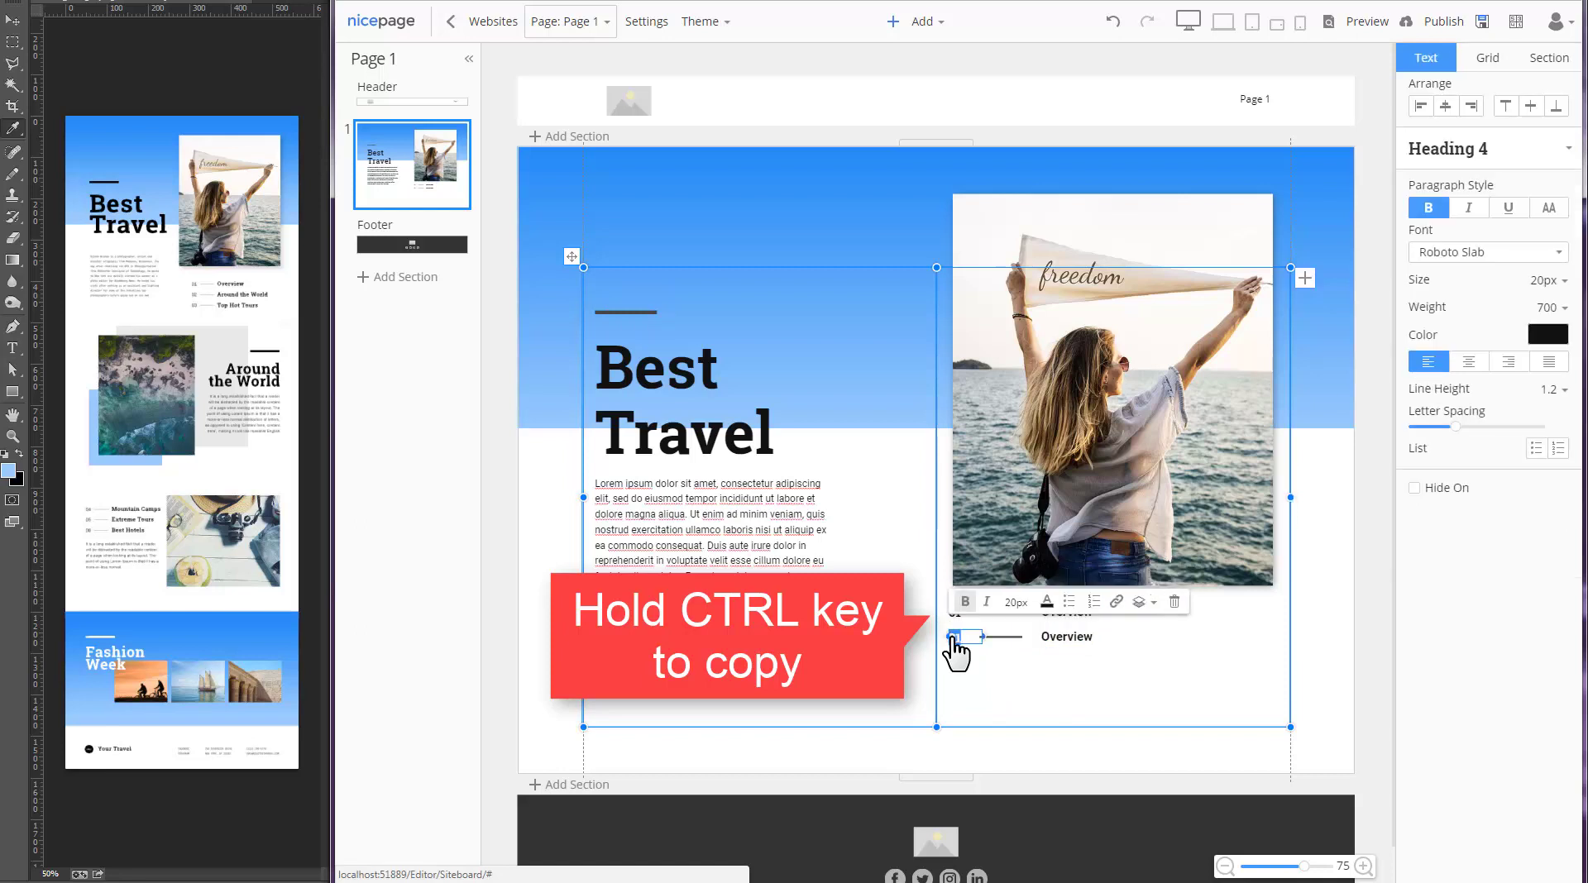
text(02)
double_click(1062, 638)
text(Around)
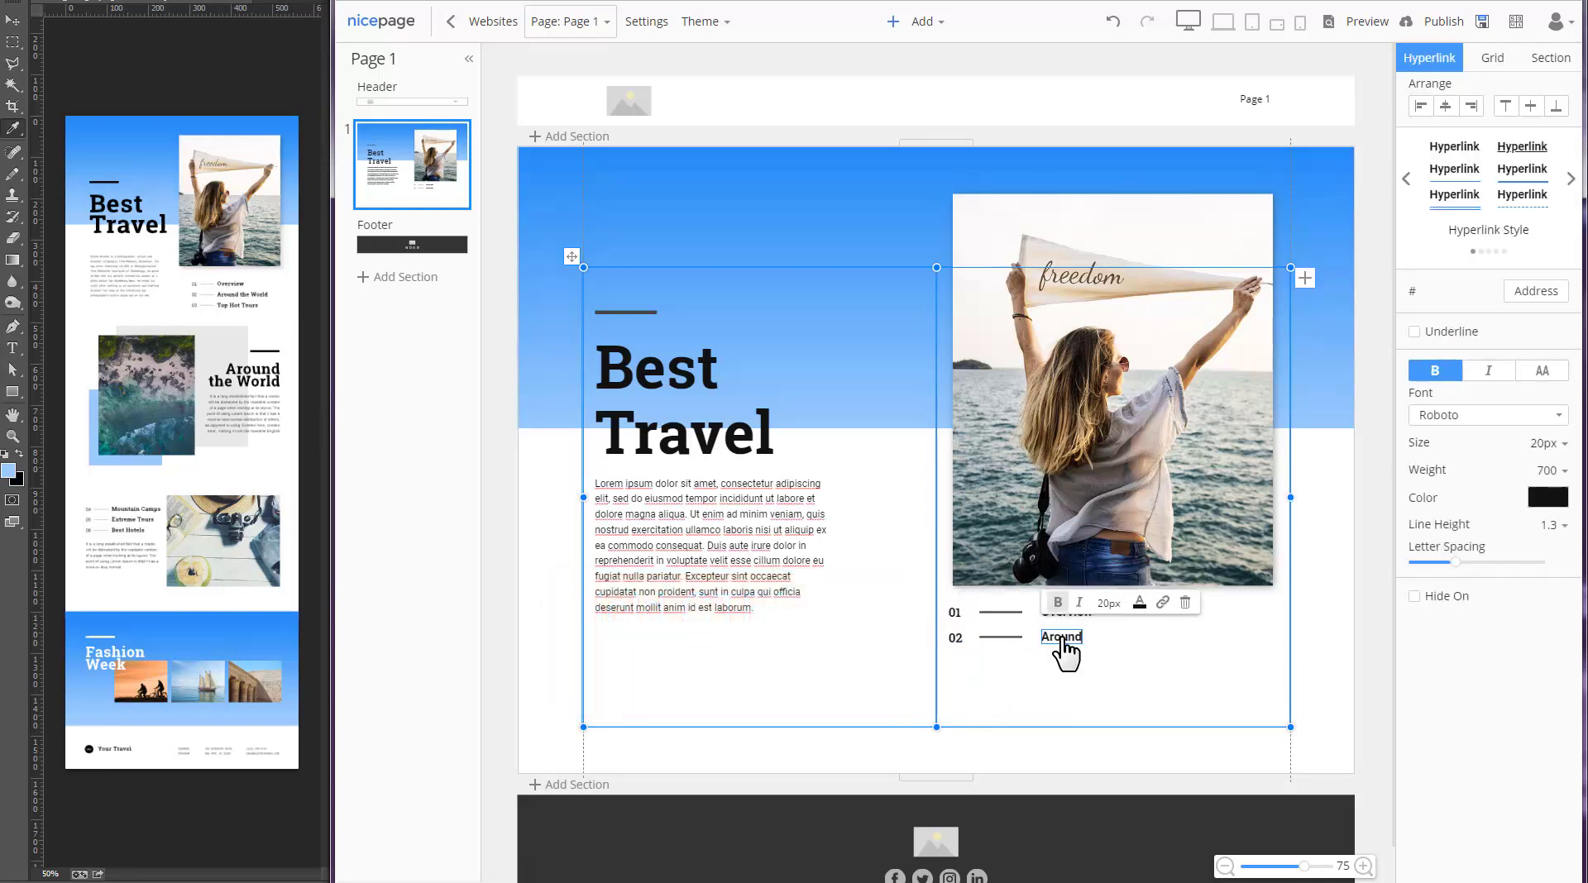
text( the World)
click(1027, 692)
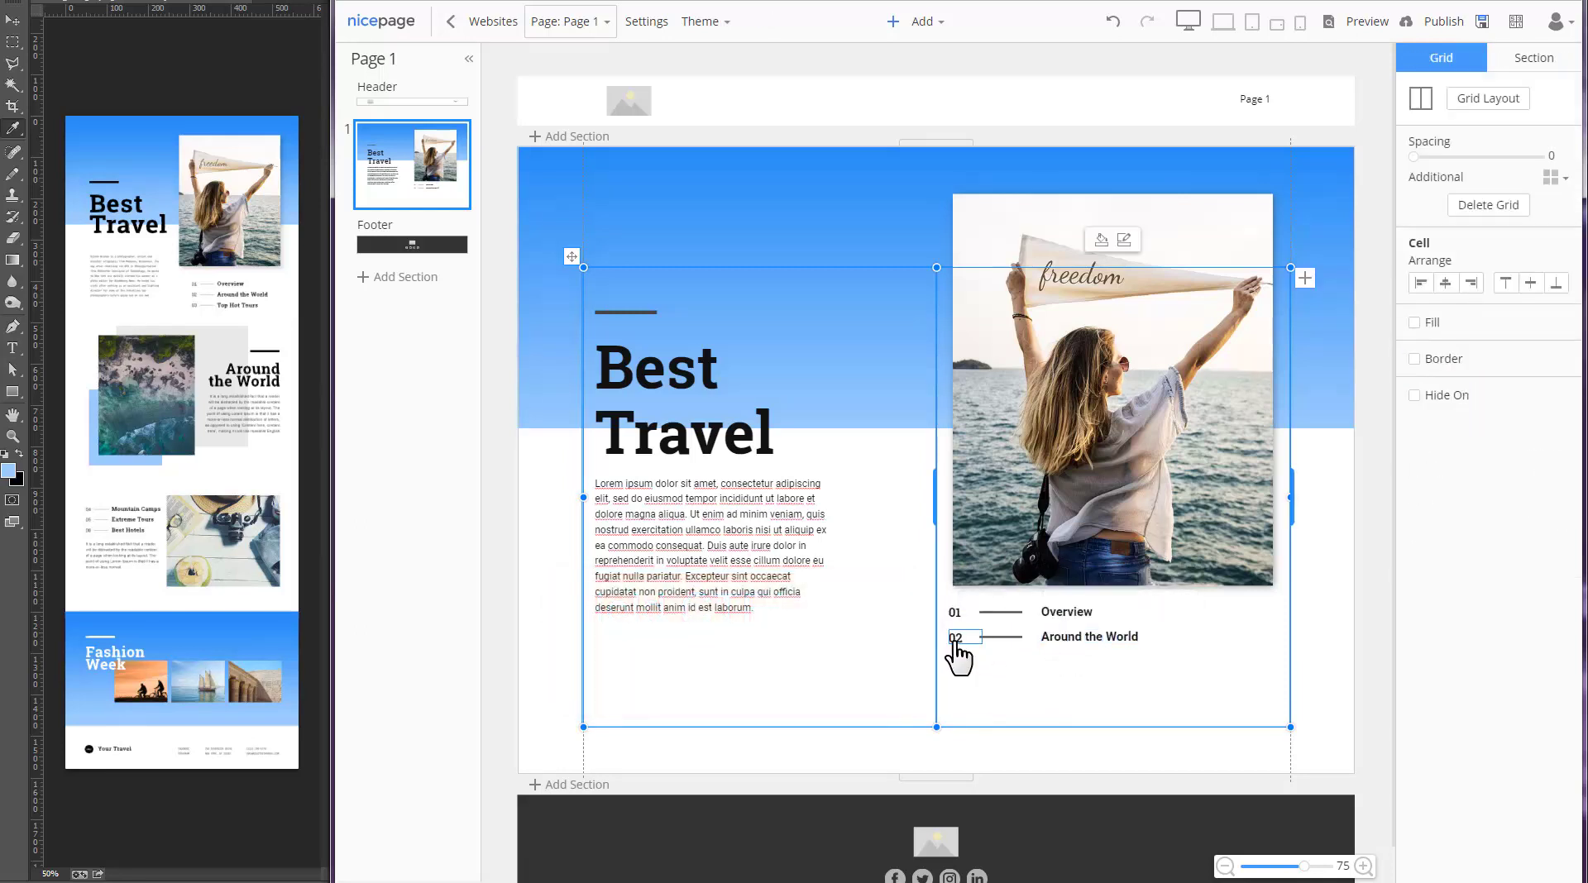
Copy the "02" row's number, line and hyperlink to a third row directly below.
drag(953, 641, 1072, 634)
key(ctrl+z)
click(1007, 653)
Change the third row's number to "03" and its hyperlink text to "Top Hot Tours".
double_click(961, 633)
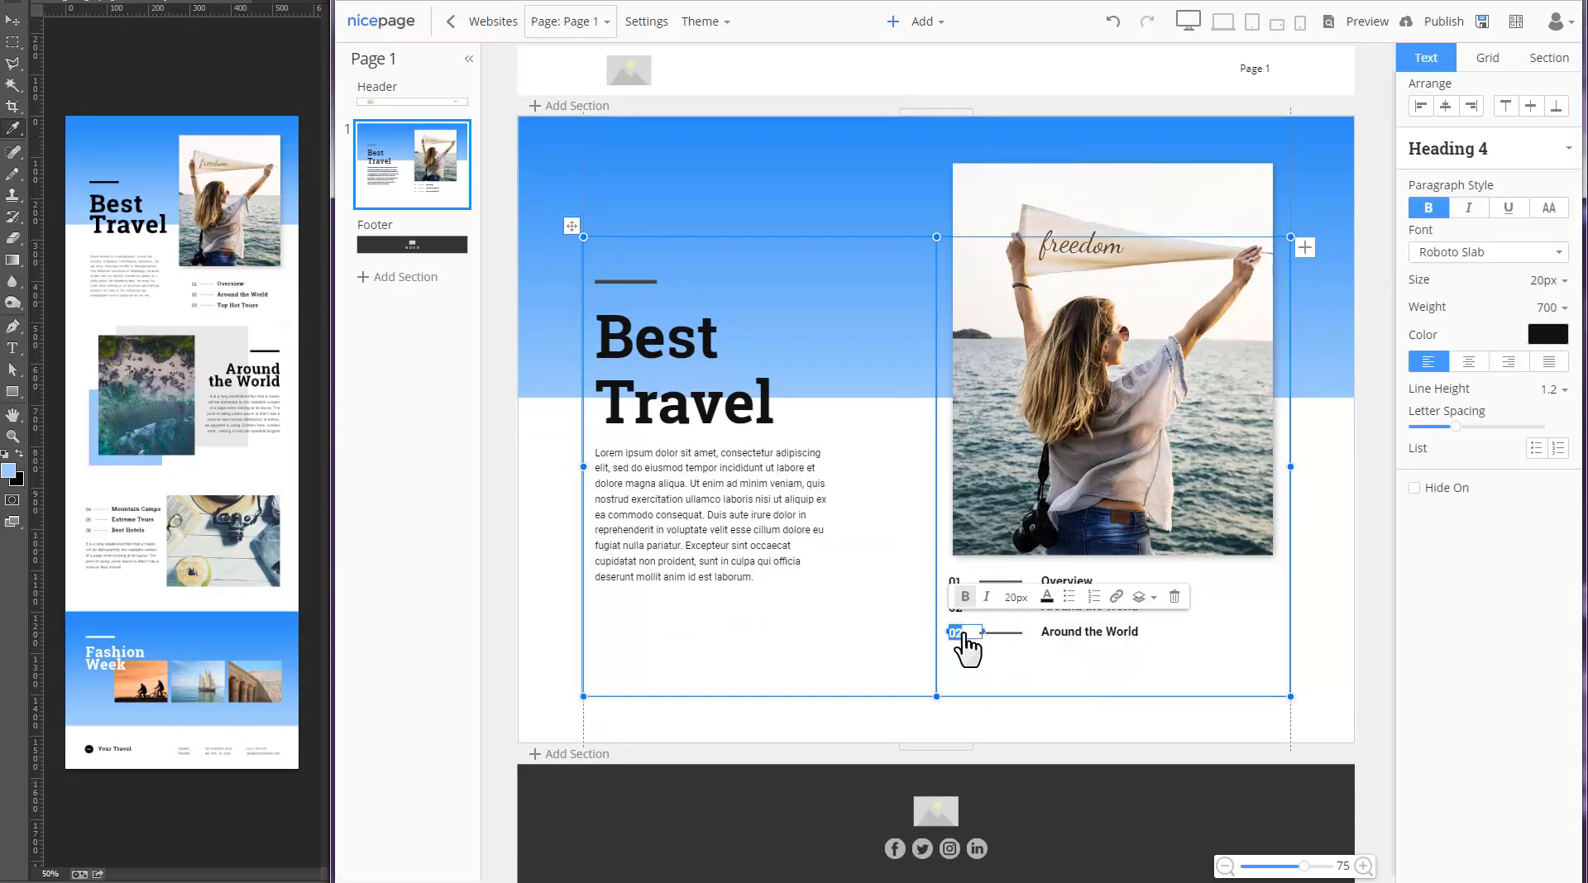
text(03)
double_click(1087, 633)
text(Top)
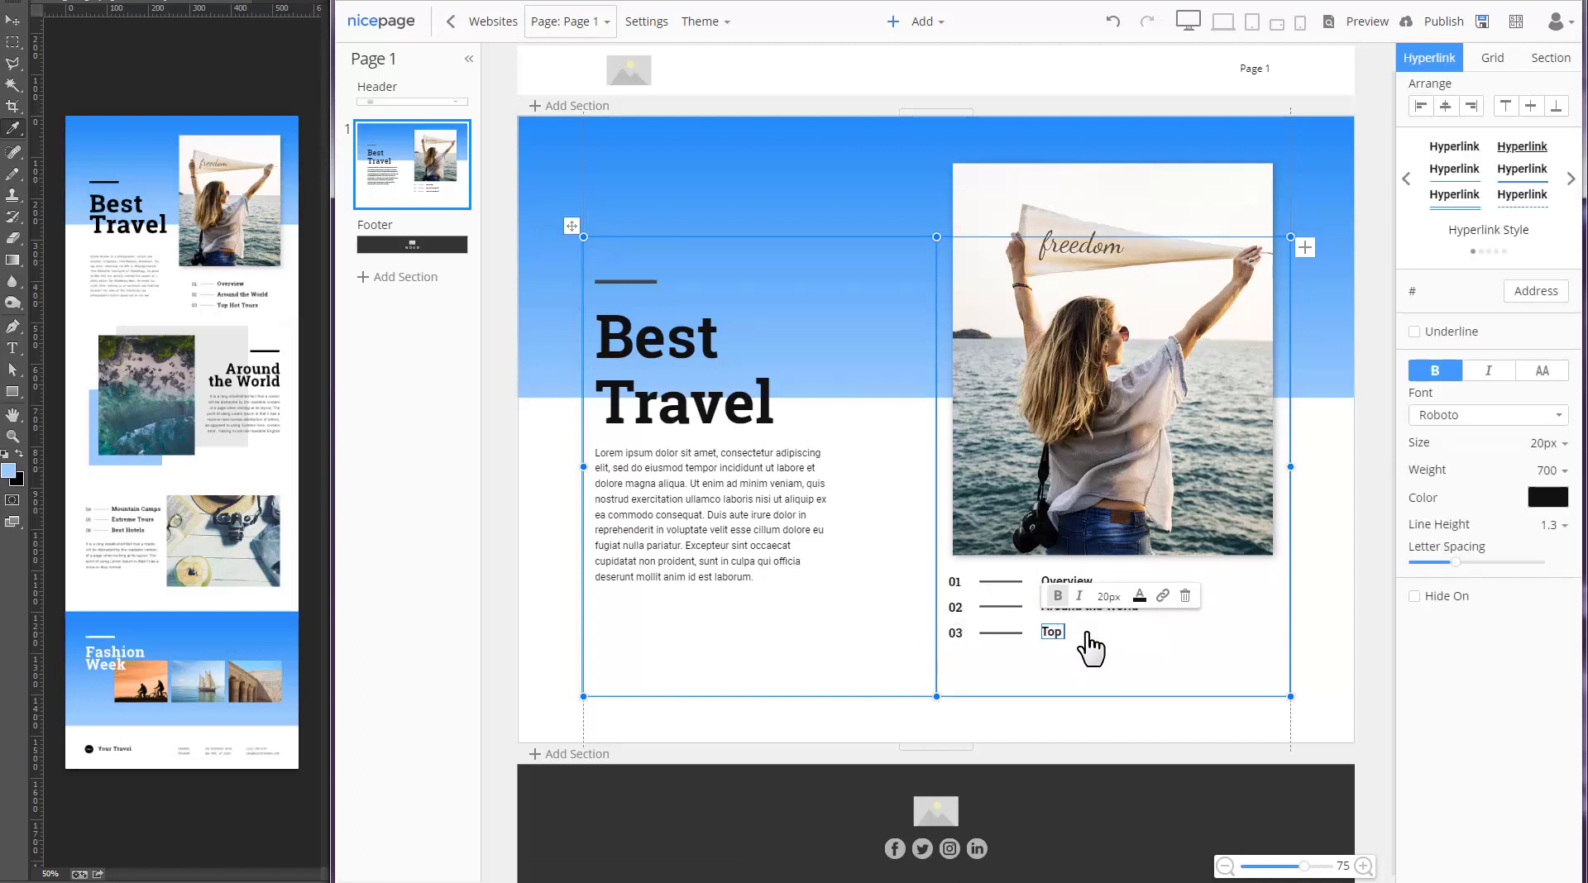
text( Hot Tours)
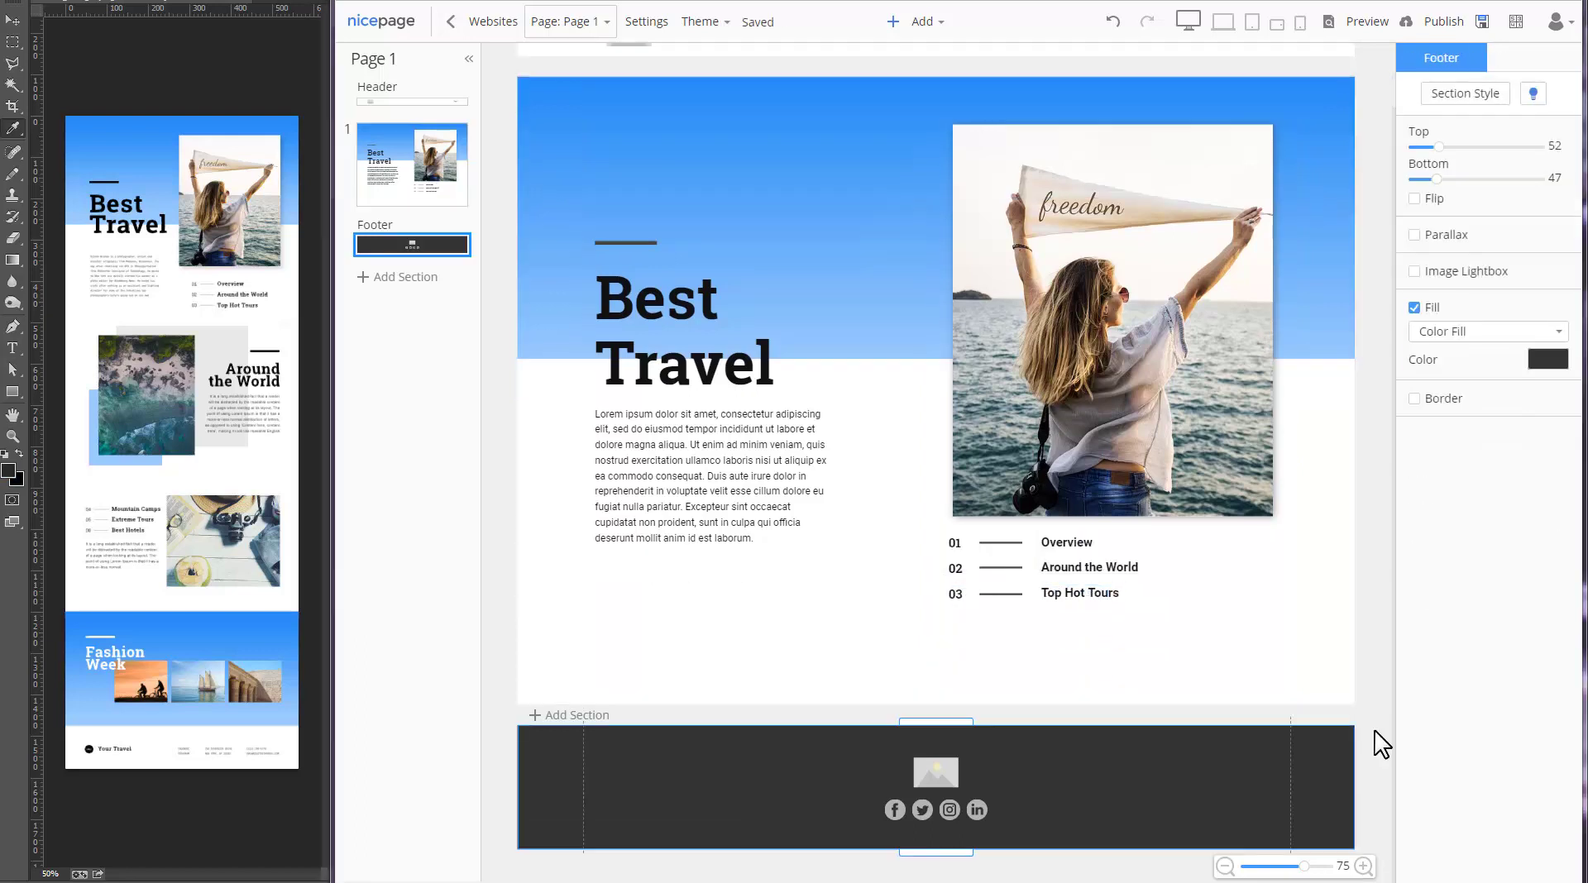
Add a blank section between the first section and the footer, and increase its height.
click(1374, 731)
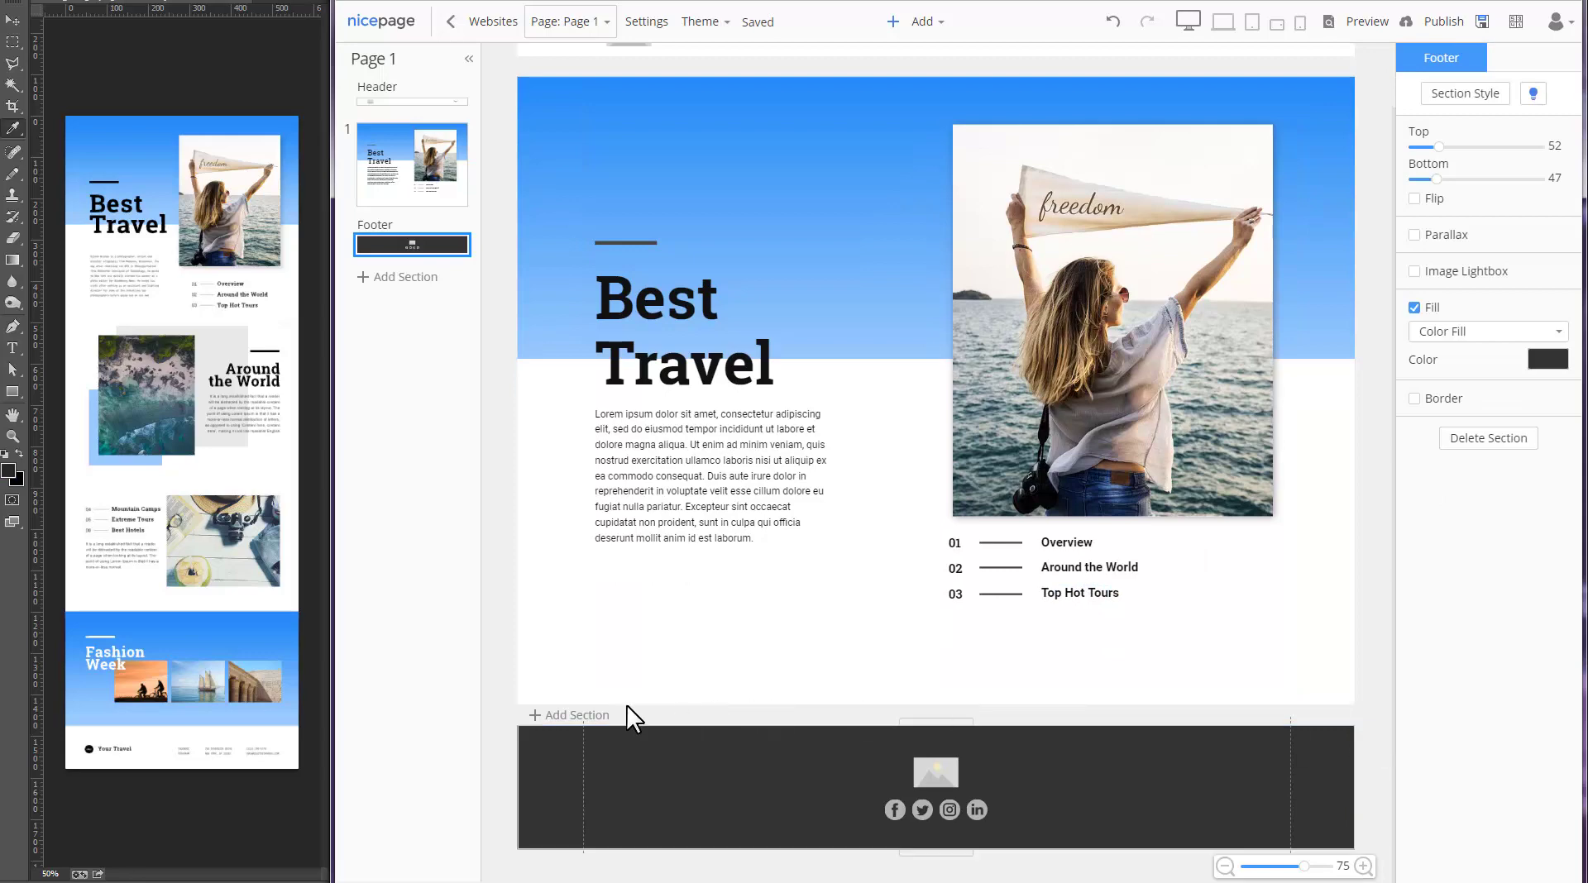
click(574, 716)
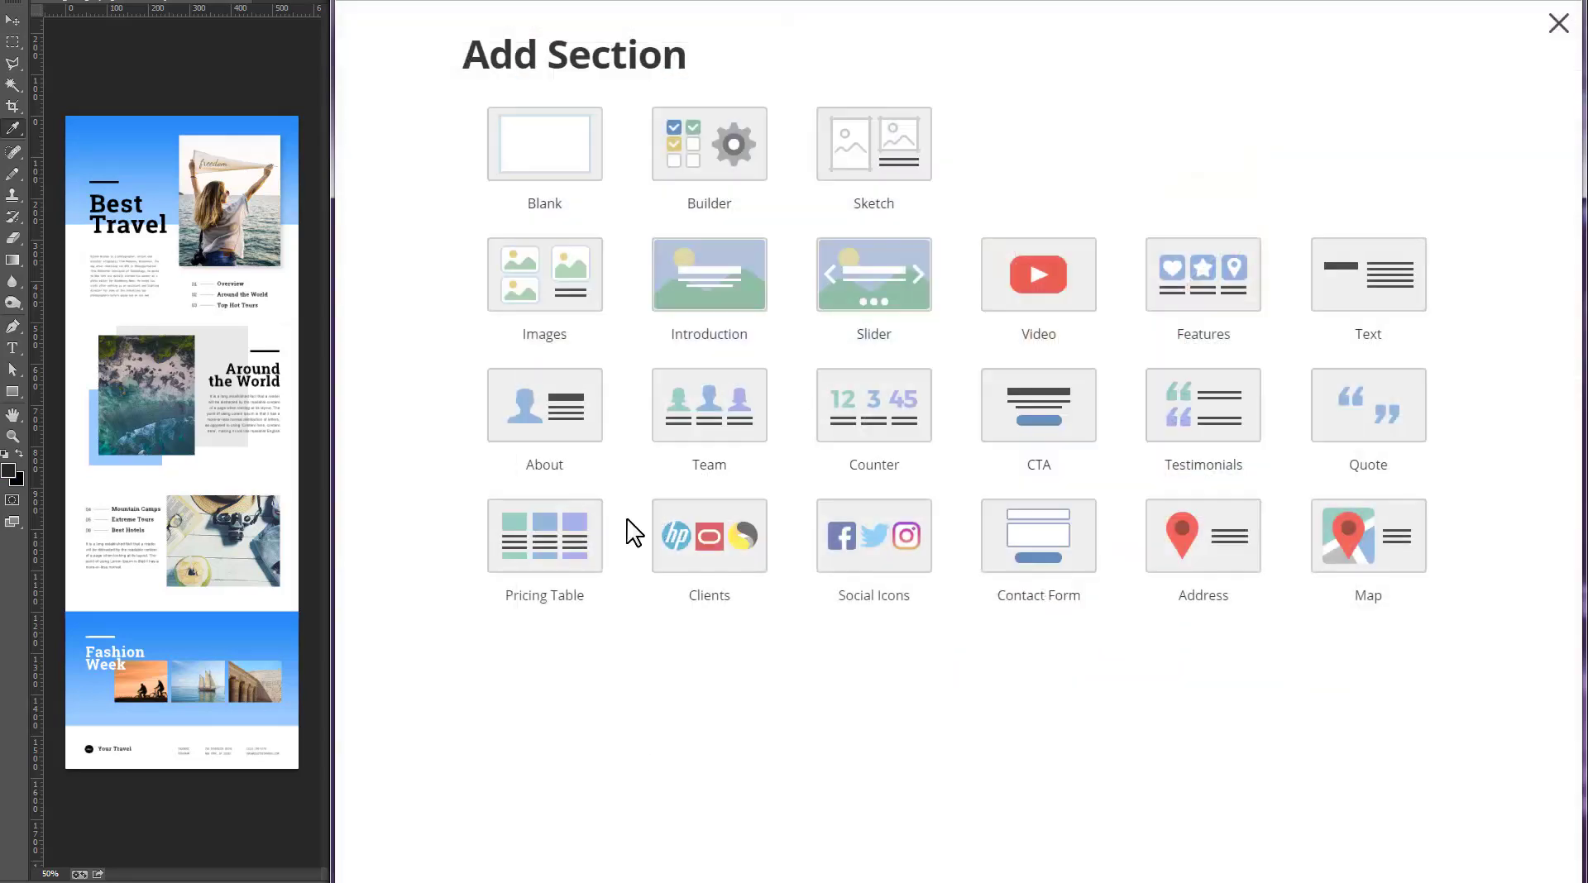
click(565, 172)
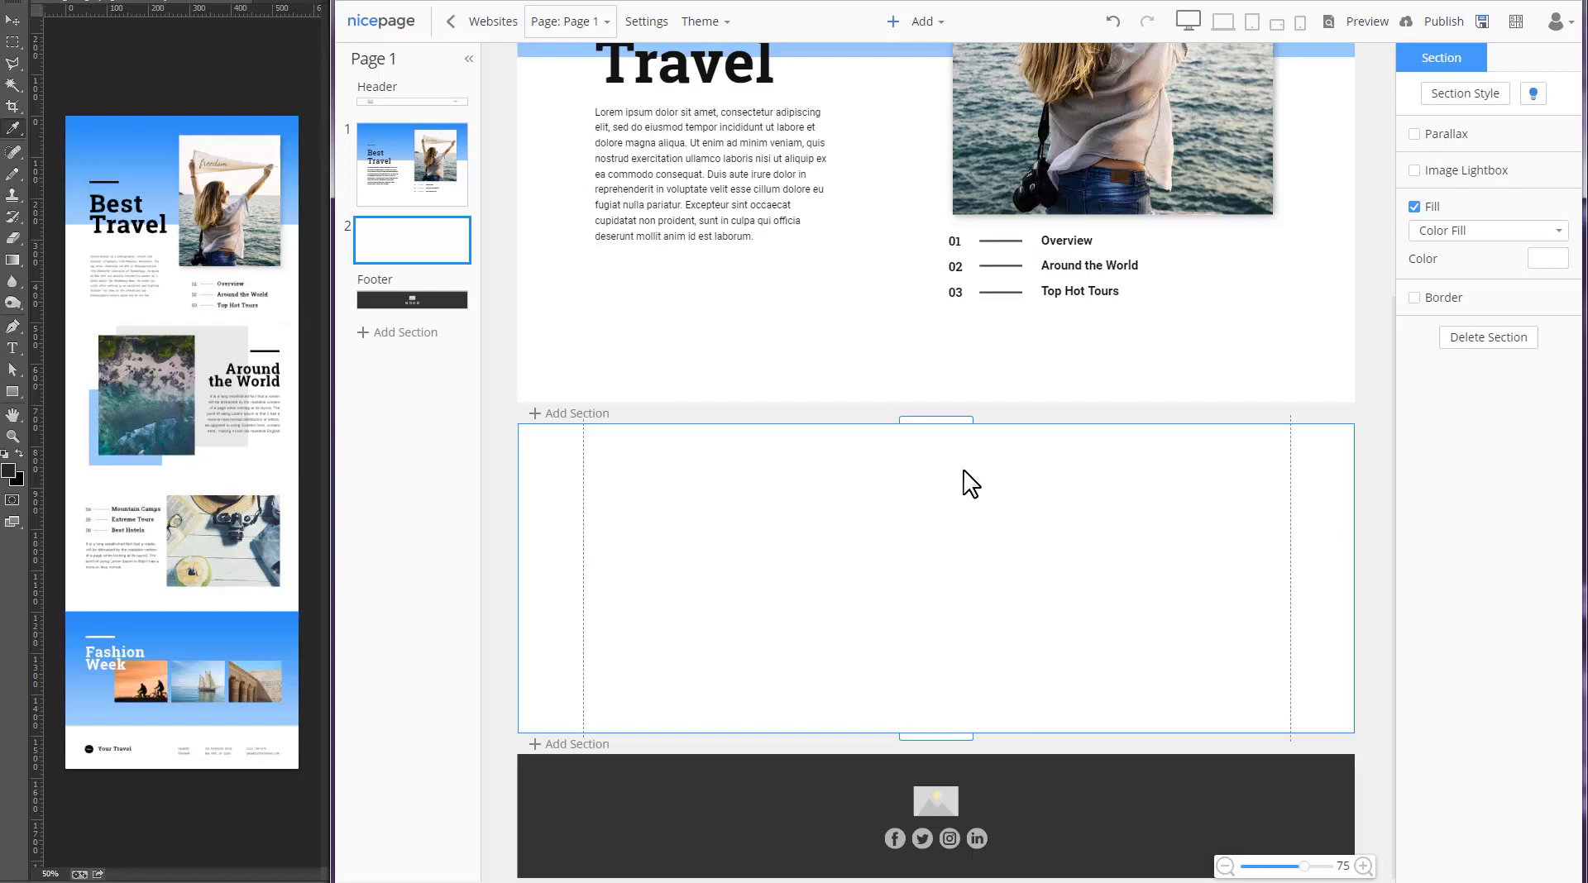
drag(960, 368, 957, 218)
scroll(954, 169, up, 3)
Insert a grid with two equal side-by-side image cells into the new section.
click(930, 22)
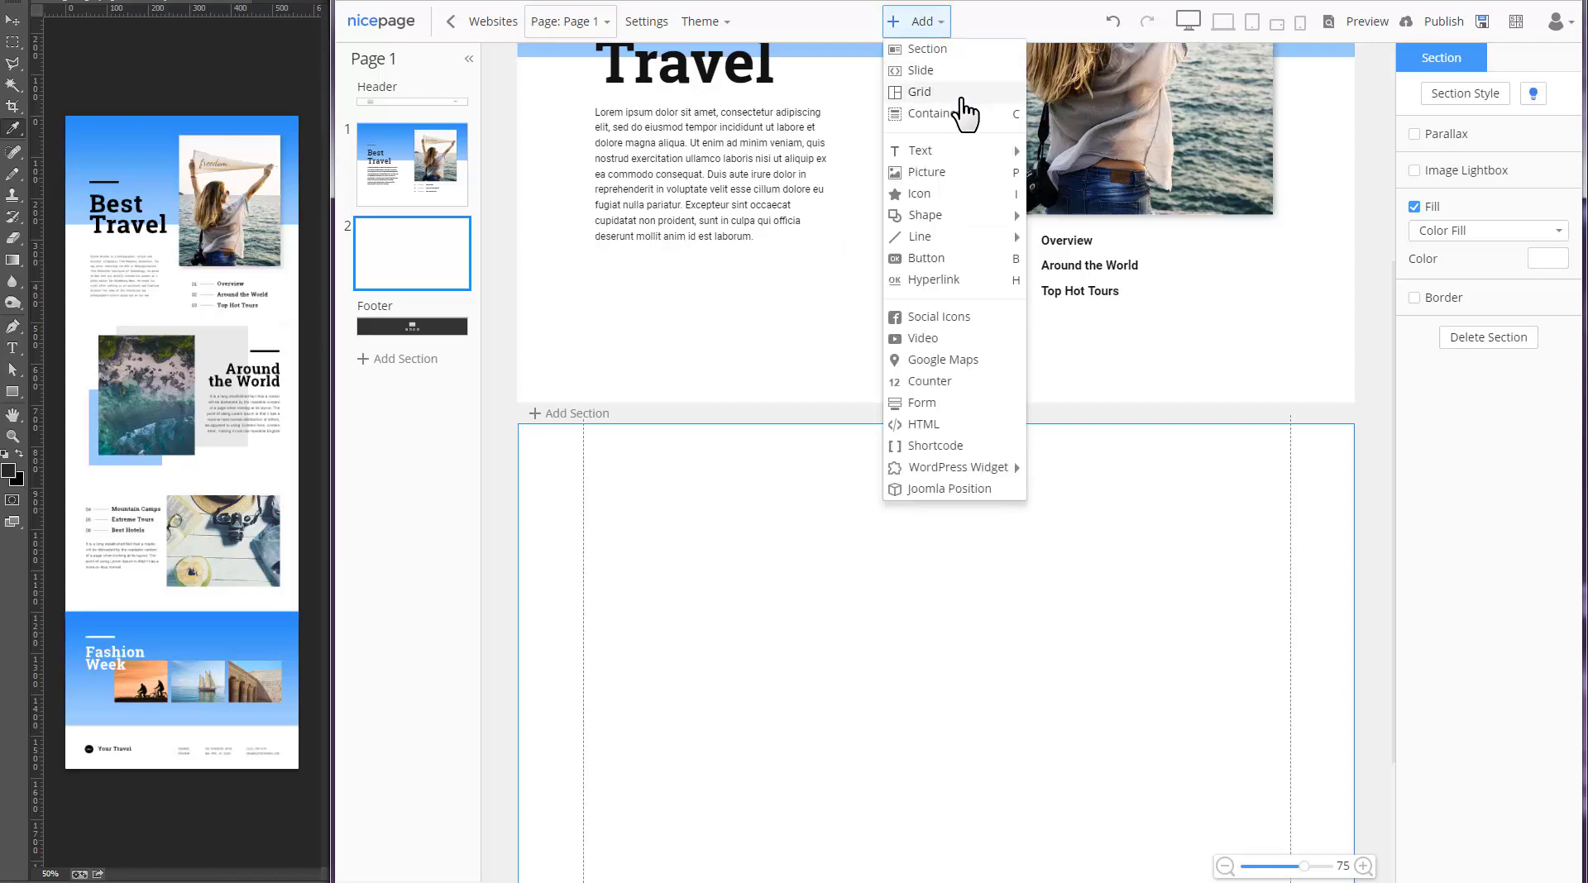
click(951, 101)
click(698, 161)
click(1285, 70)
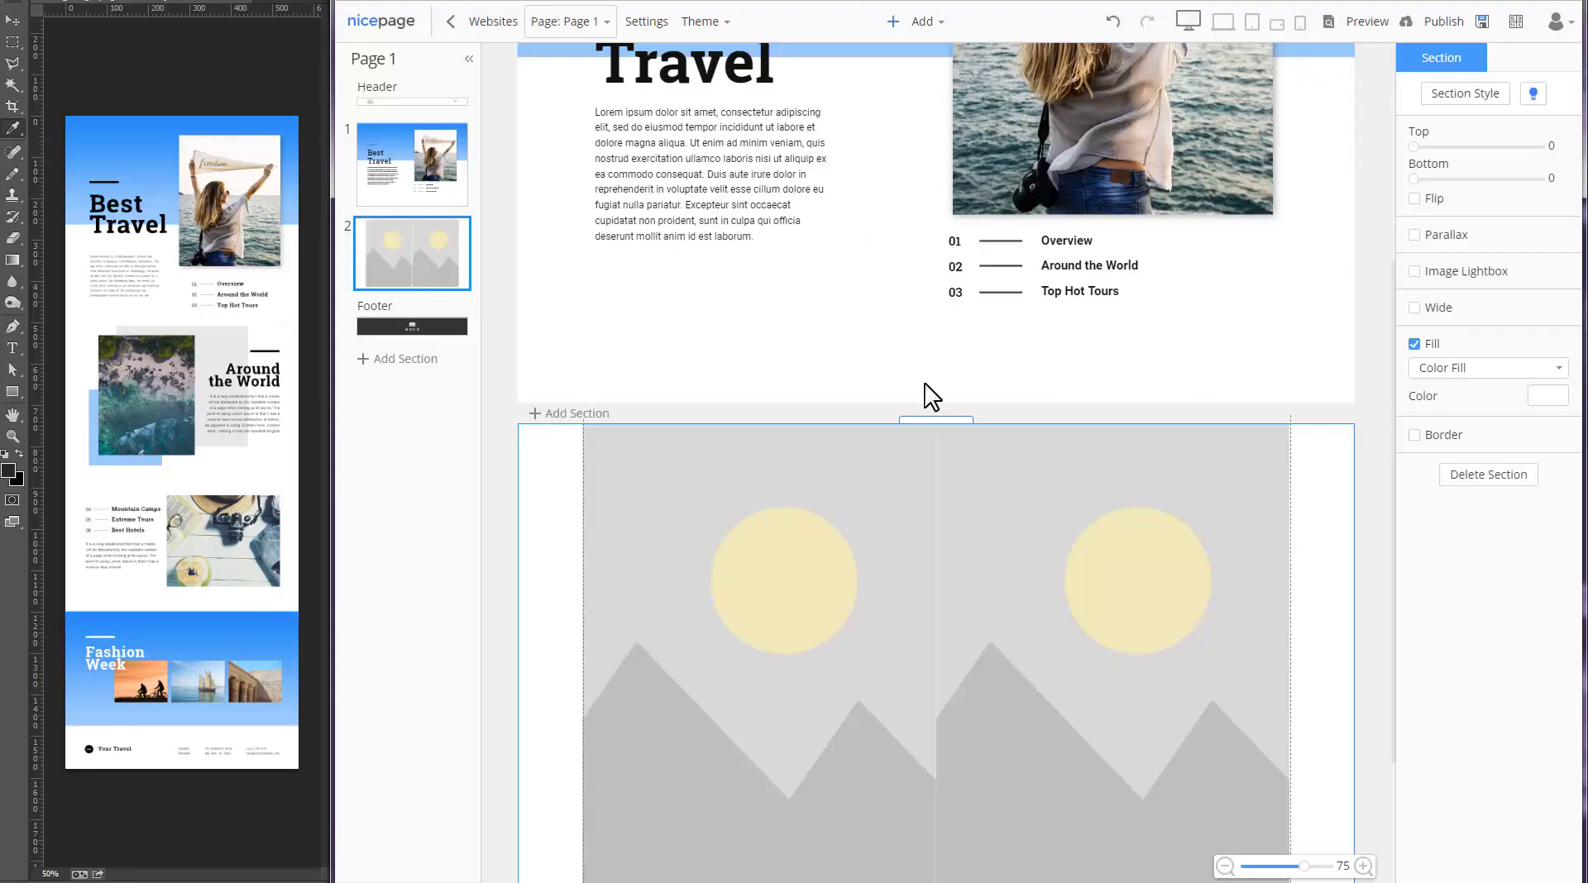
Reduce the new grid's height and position it with a similar margin above and below inside the section.
scroll(943, 397, down, 3)
click(964, 405)
drag(935, 266, 935, 357)
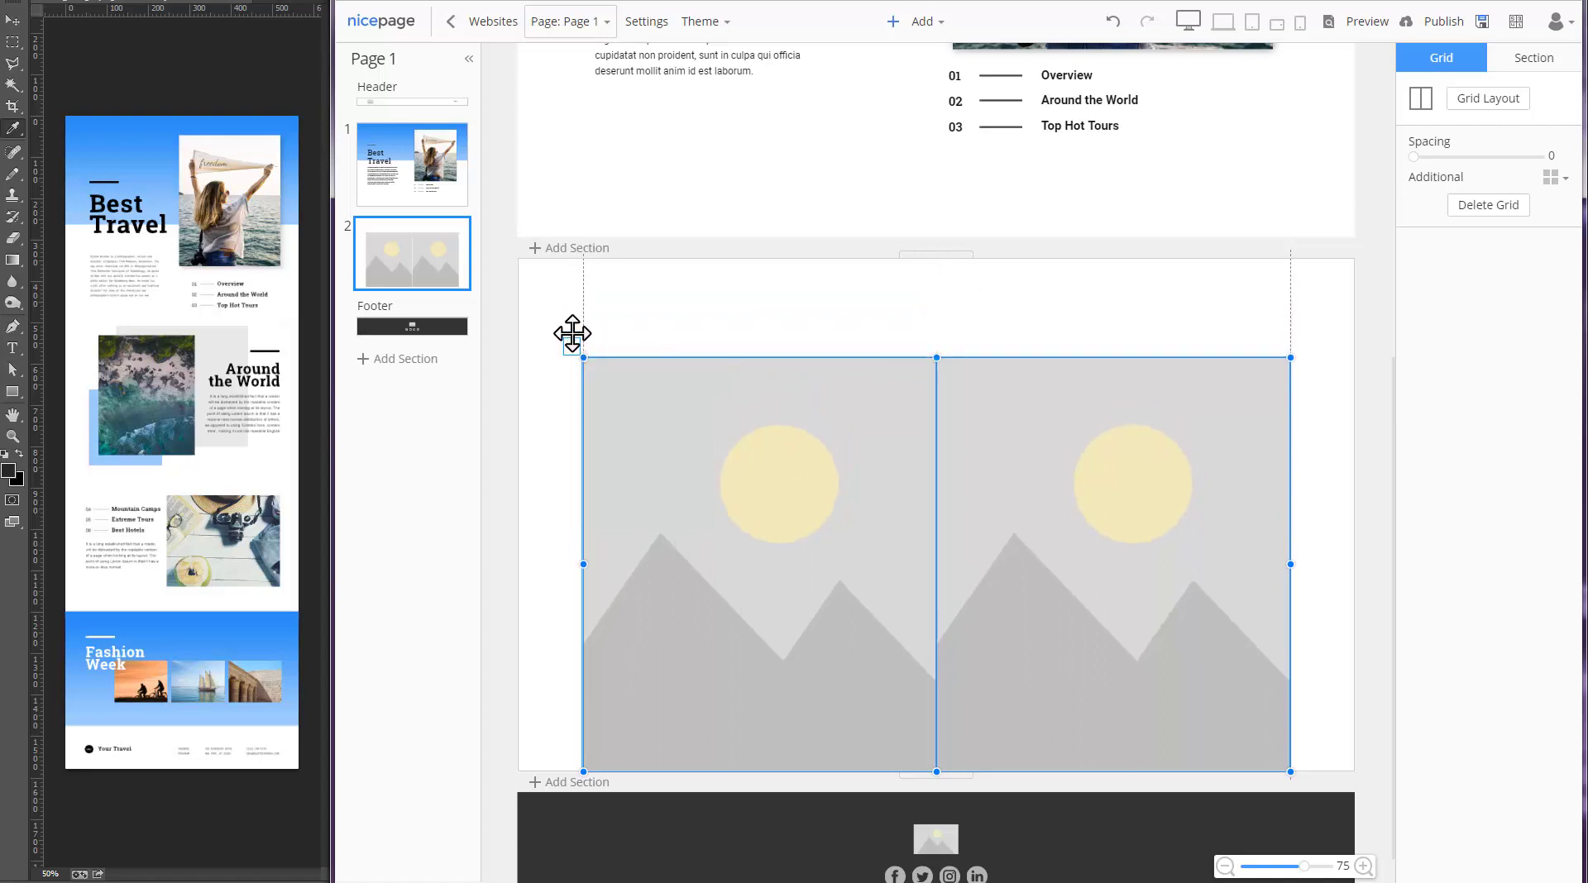
drag(571, 333, 574, 291)
scroll(574, 291, down, 1)
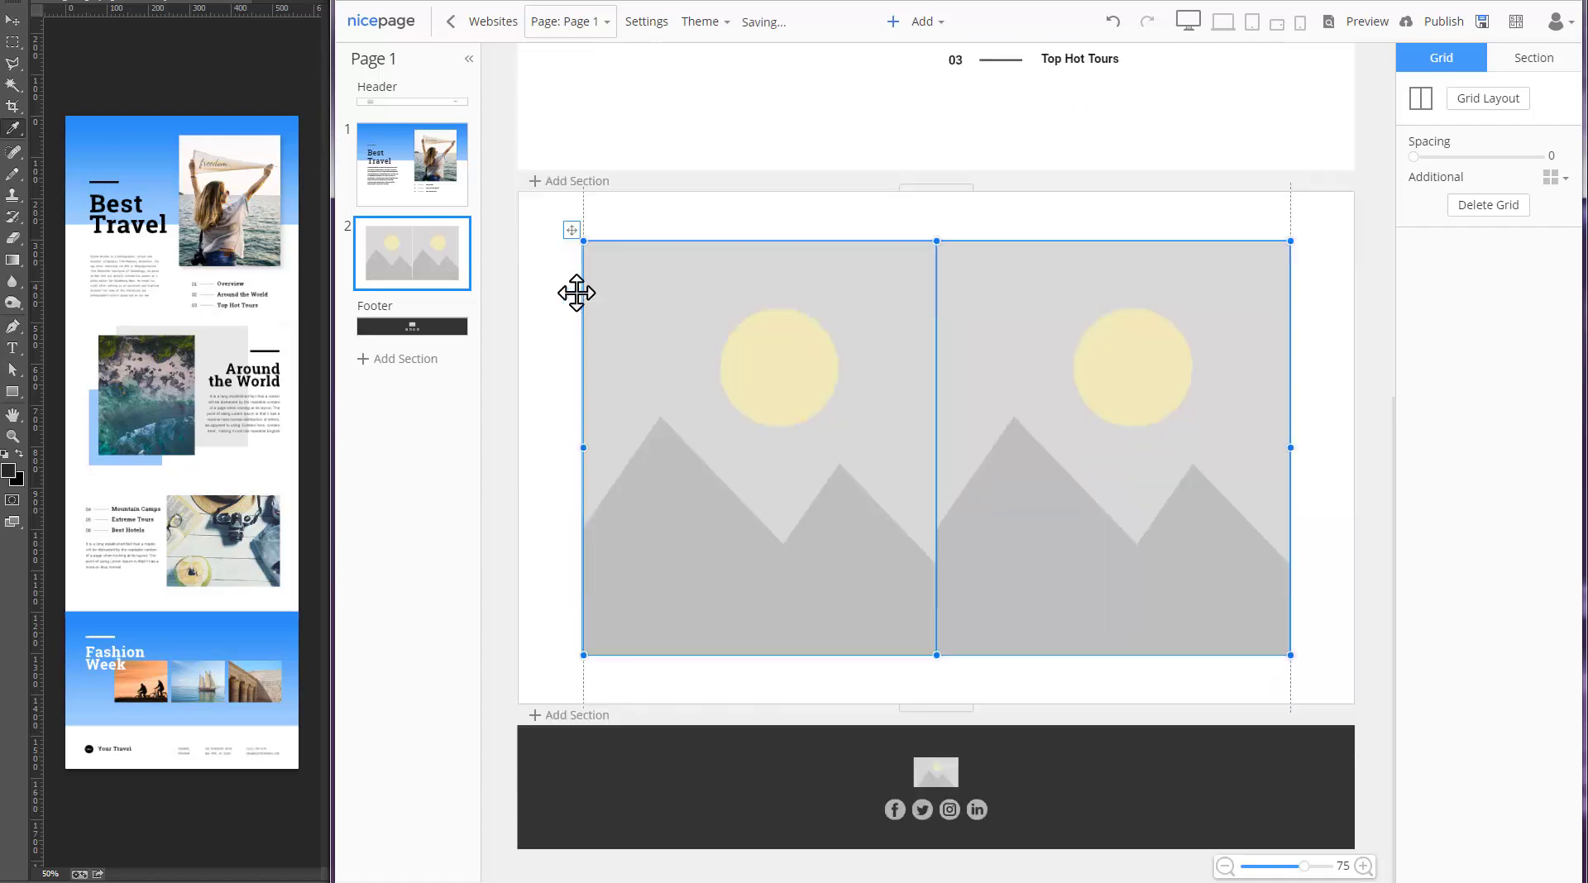
Change the right cell's fill from an image to a Color Fill.
click(1088, 378)
click(1464, 363)
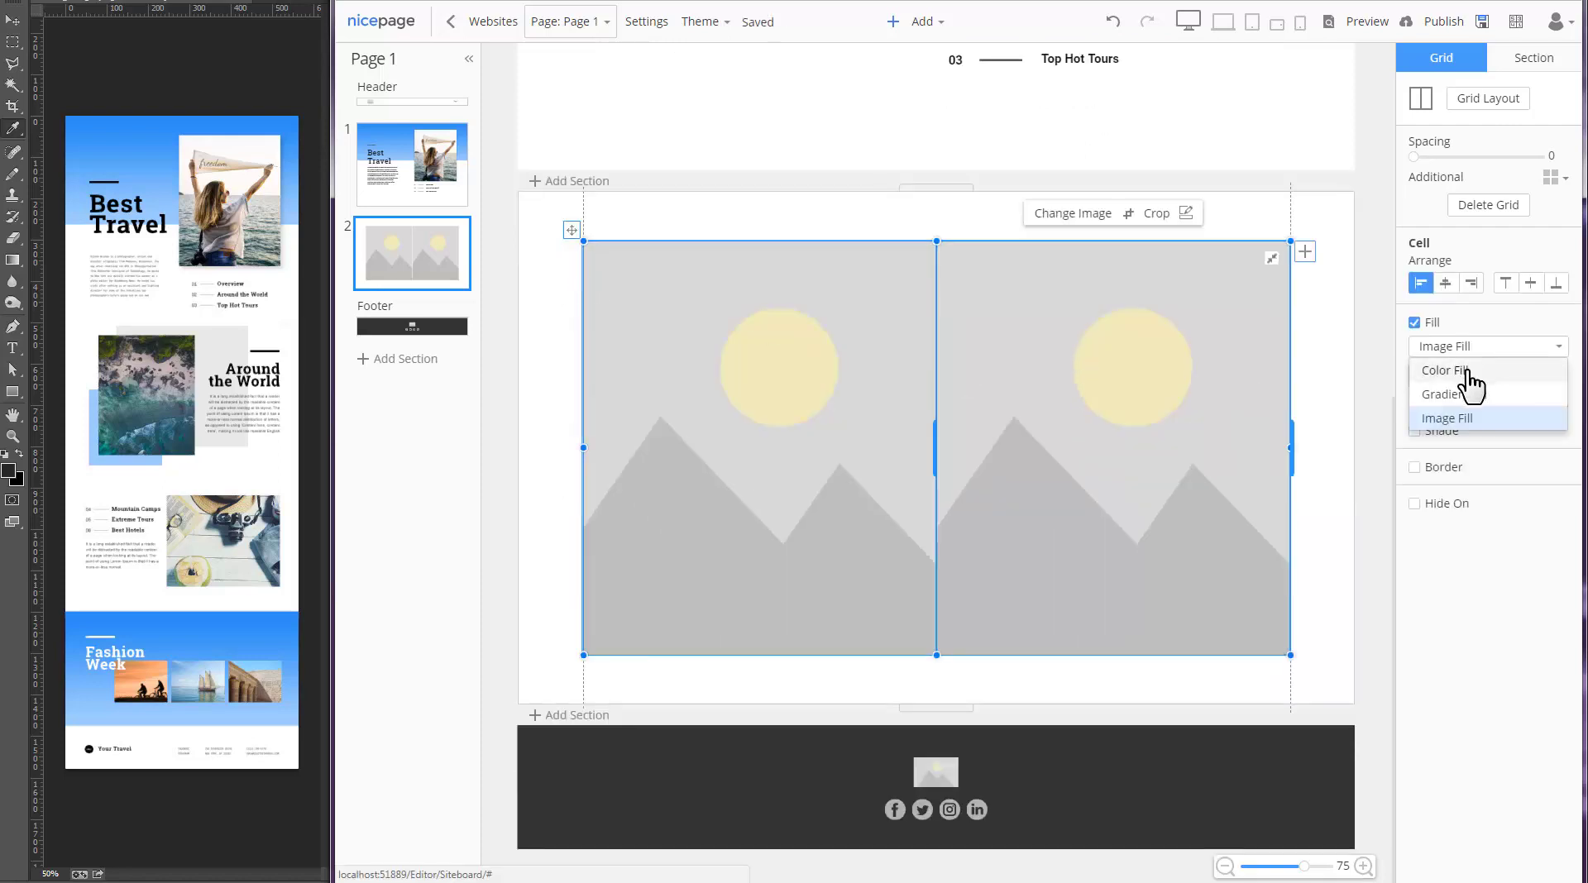
click(1456, 370)
Add a line to the right cell, make it thicker and shorten it to a small accent.
click(1141, 282)
click(1062, 255)
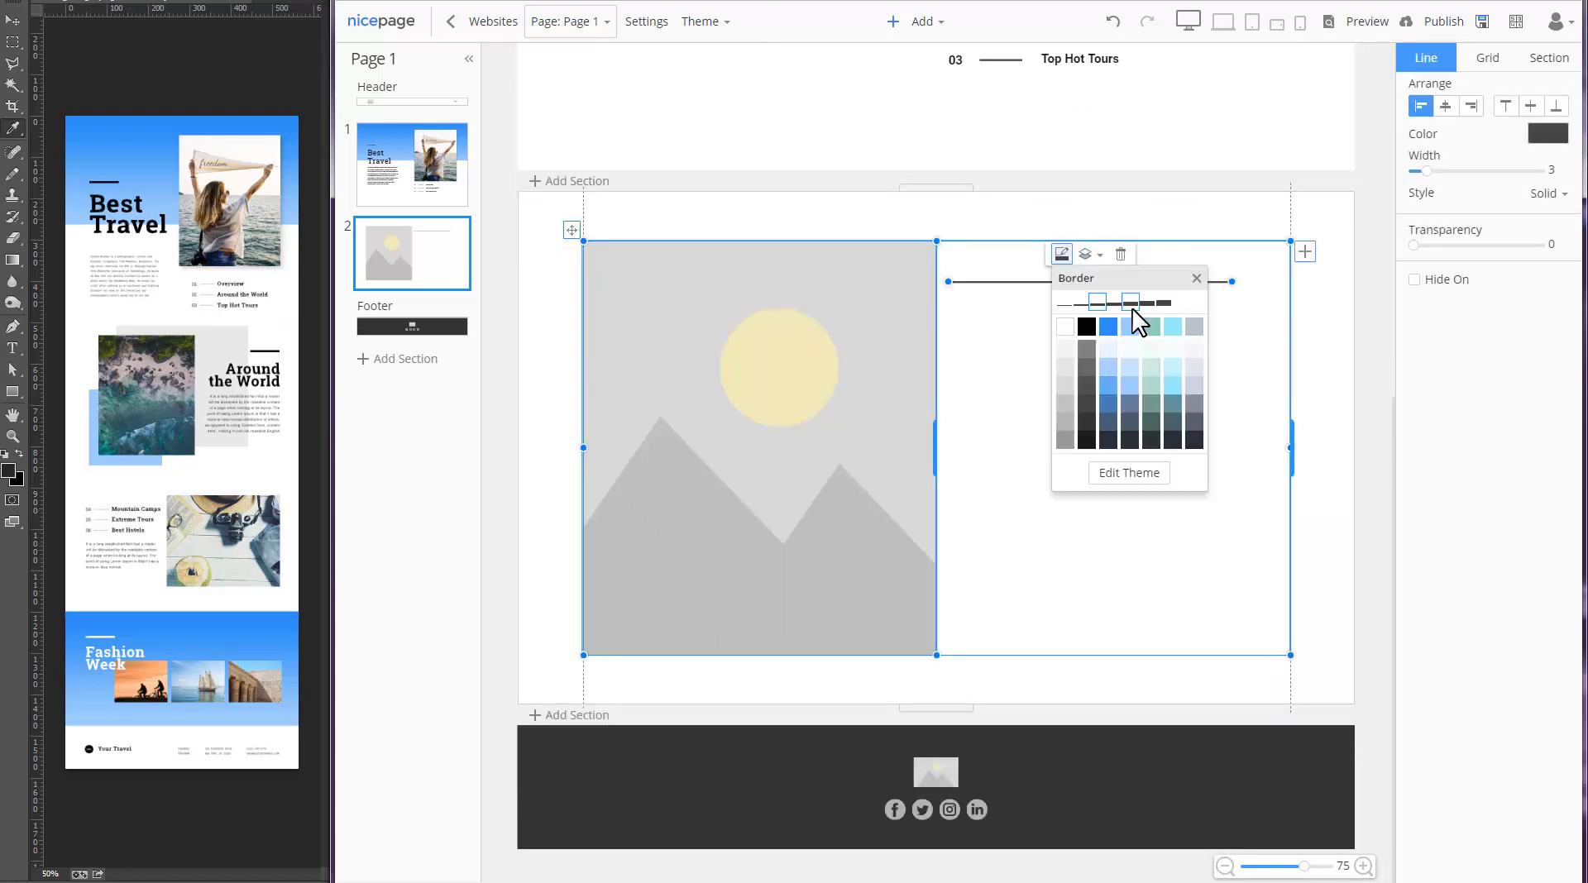
click(1138, 310)
drag(1231, 283, 1010, 285)
Add a Heading 2 below the short line reading "Around the World" on two lines.
click(1023, 350)
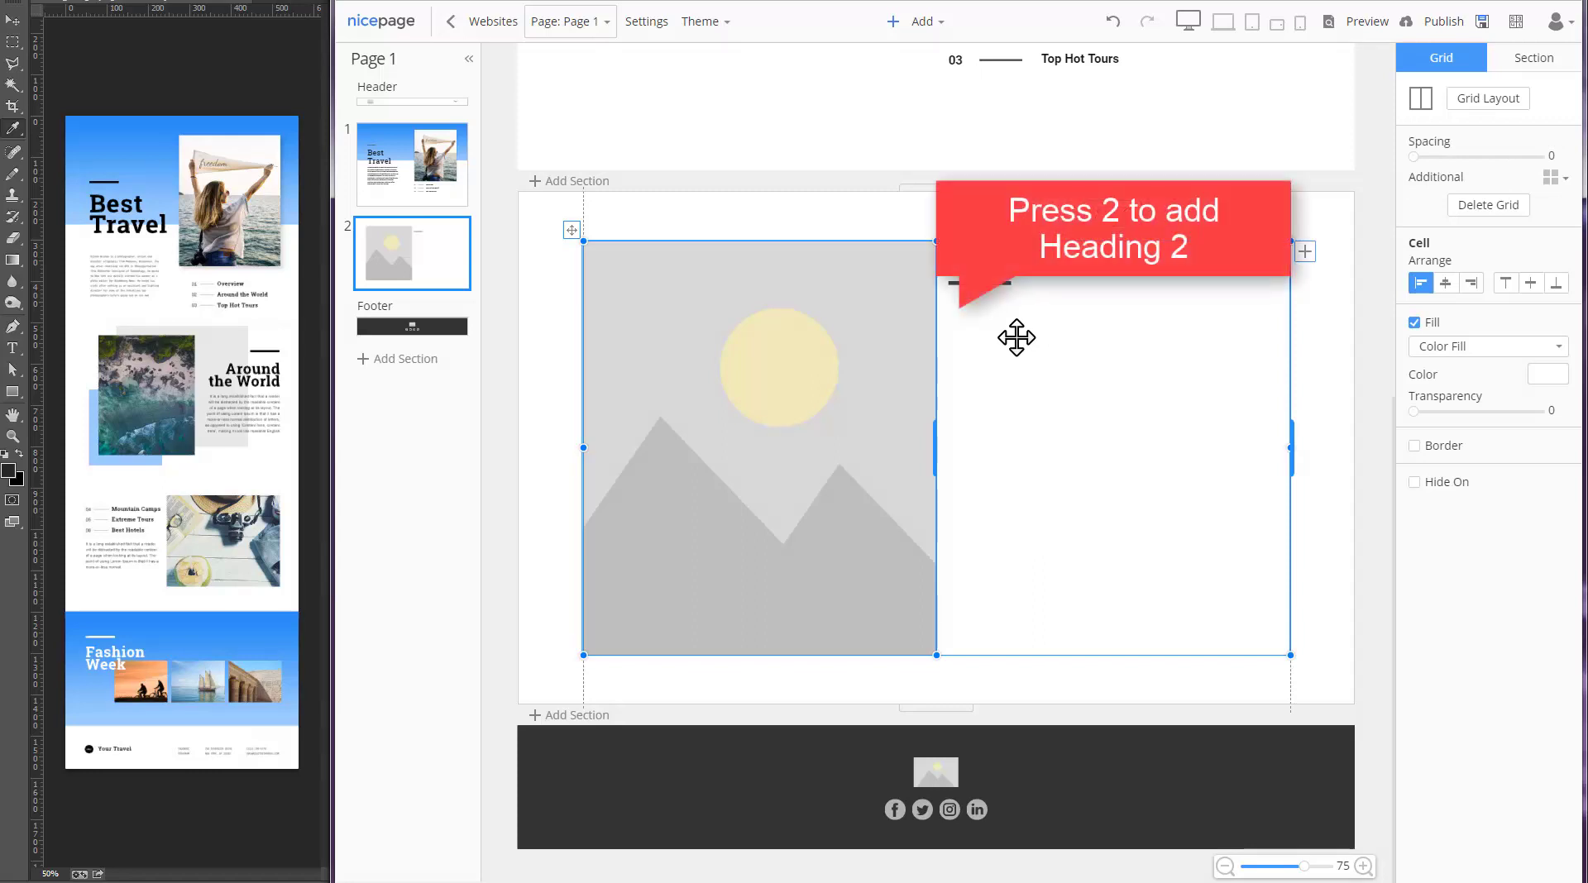
key(2)
double_click(1015, 332)
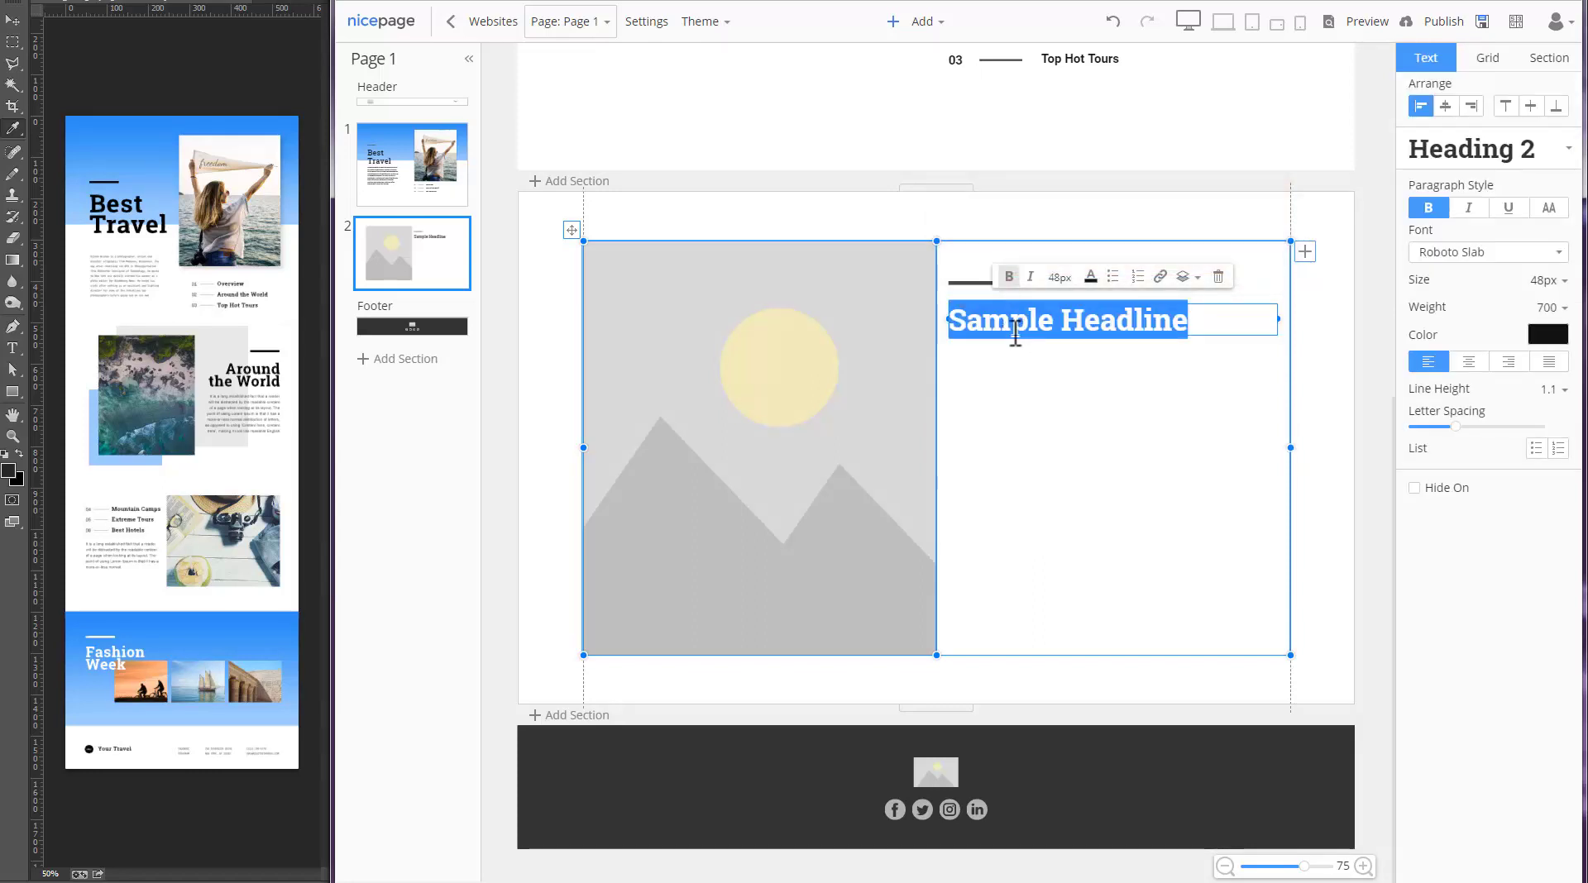
text(Around)
key(Return)
text(the Wo)
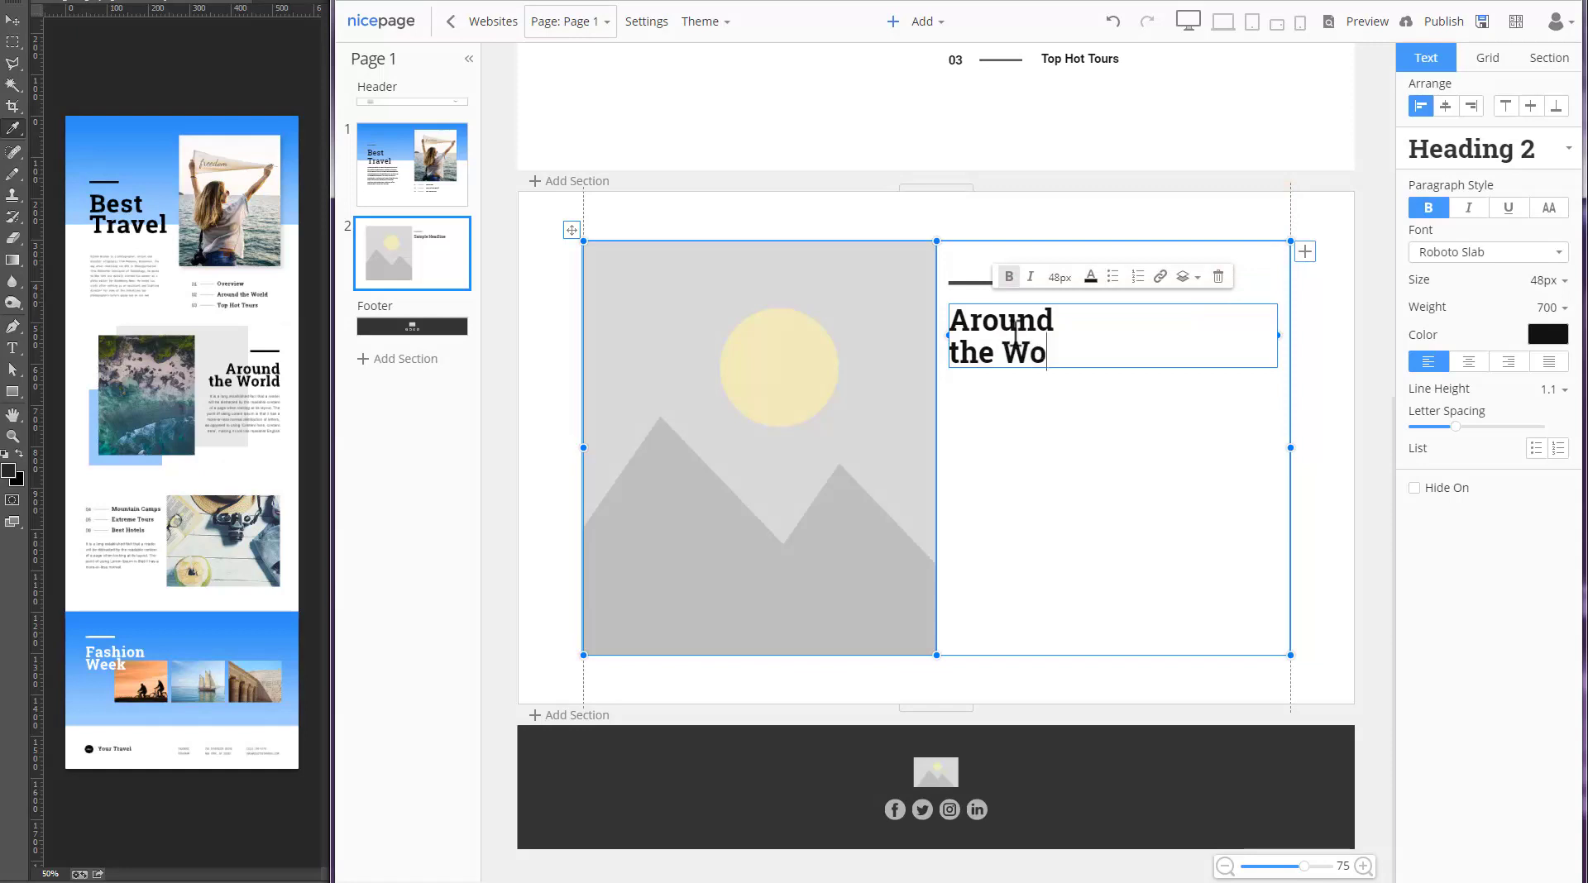
text(rld)
Add a Text element under the heading, paste the Lorem ipsum paragraph and narrow it to about three quarters of the cell's width.
text(t)
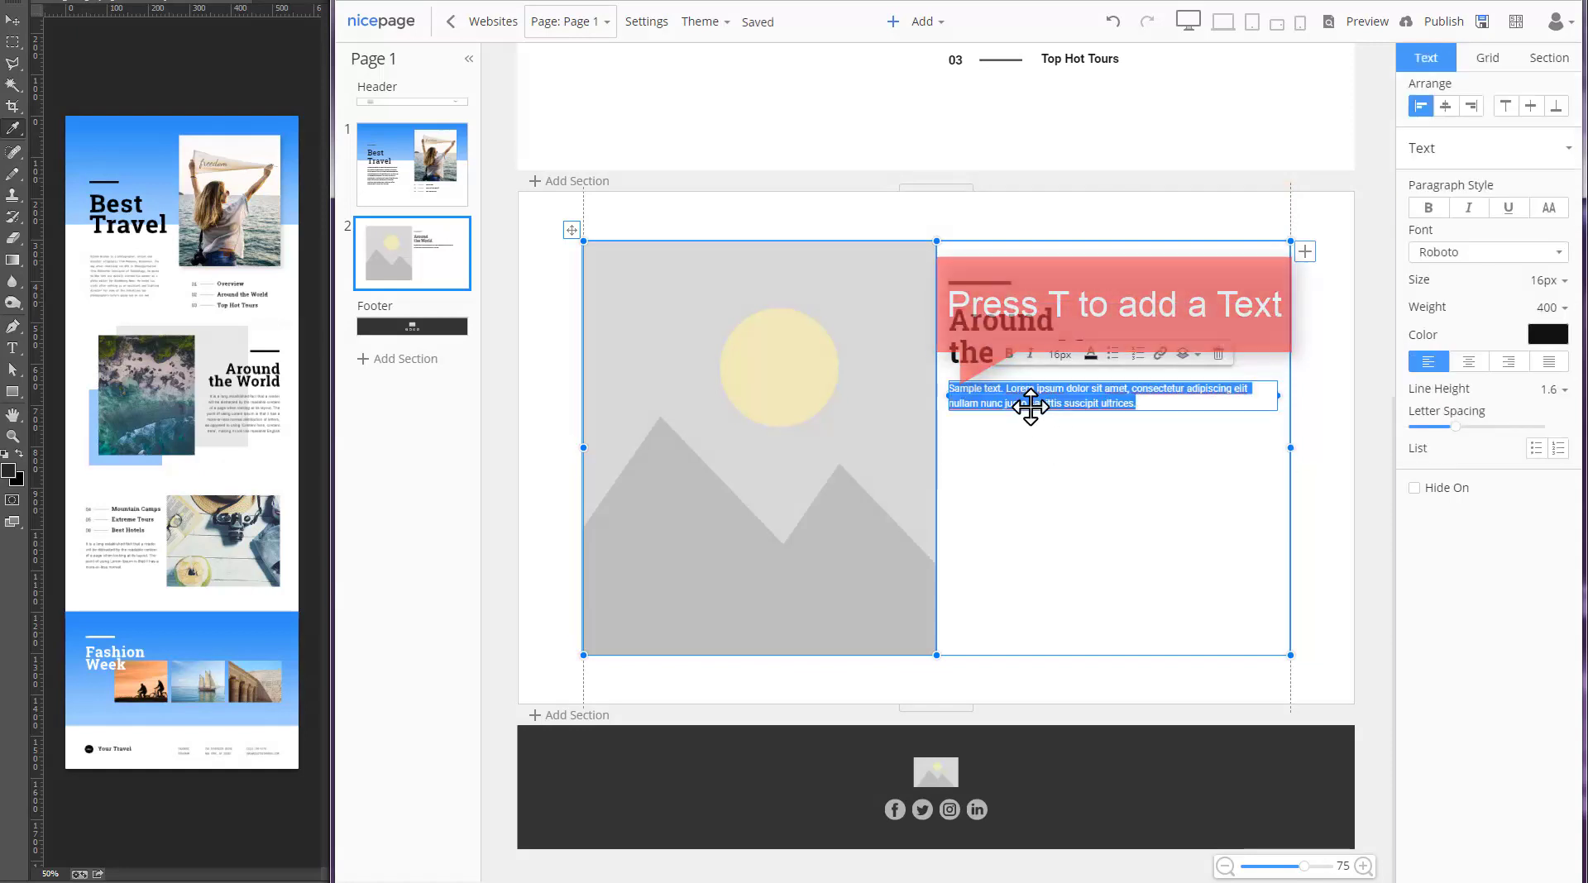
key(ctrl+v)
drag(1278, 434, 1205, 437)
Align the right cell's content to the right and centre it vertically.
click(1191, 557)
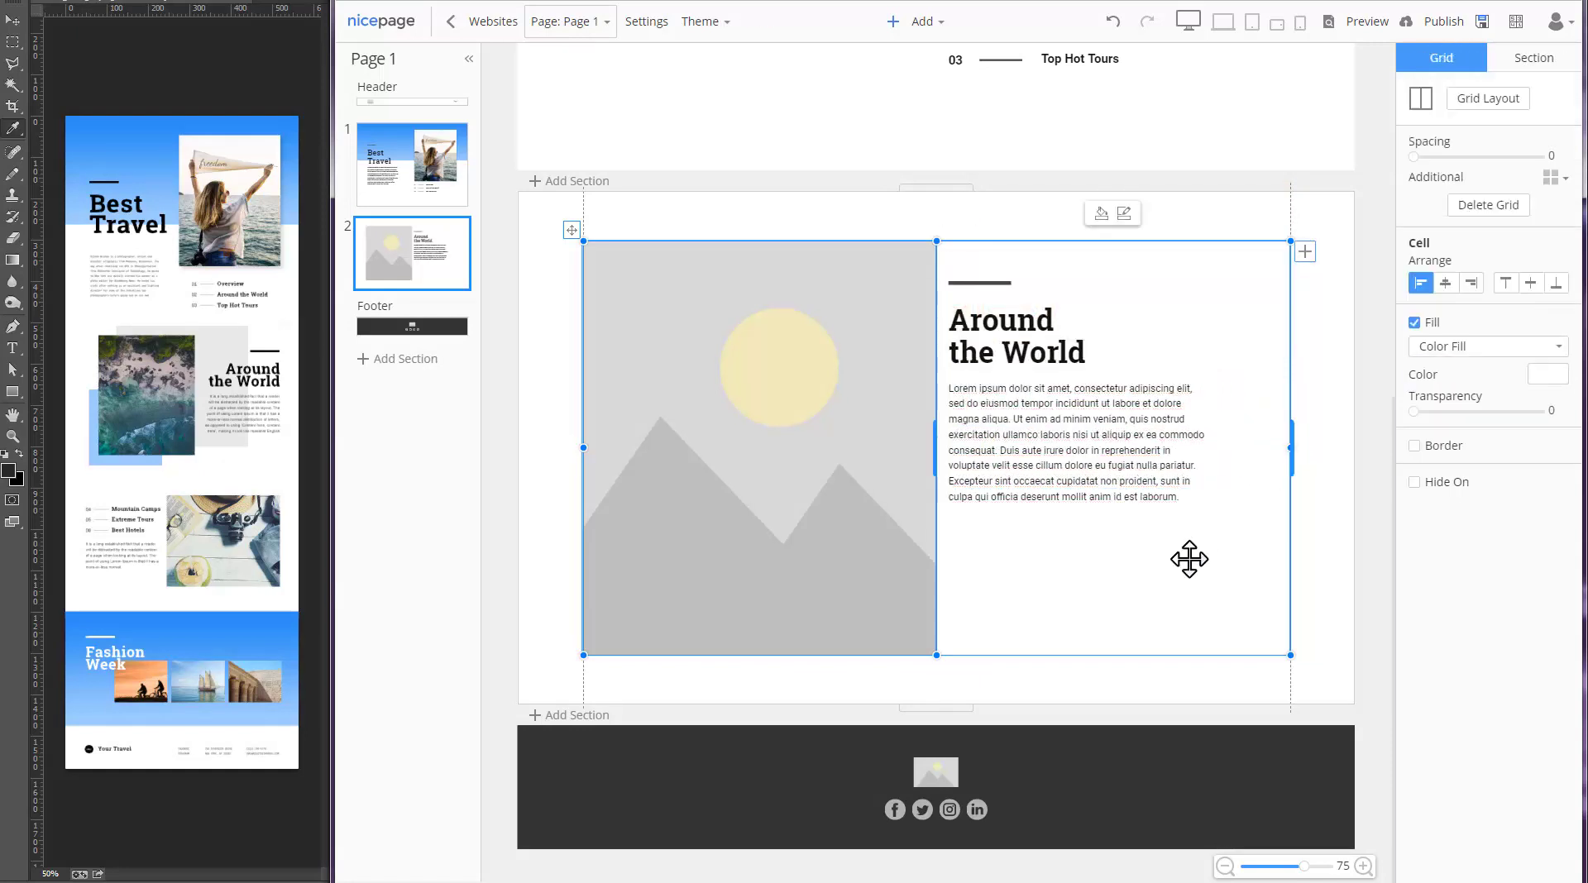
click(1471, 285)
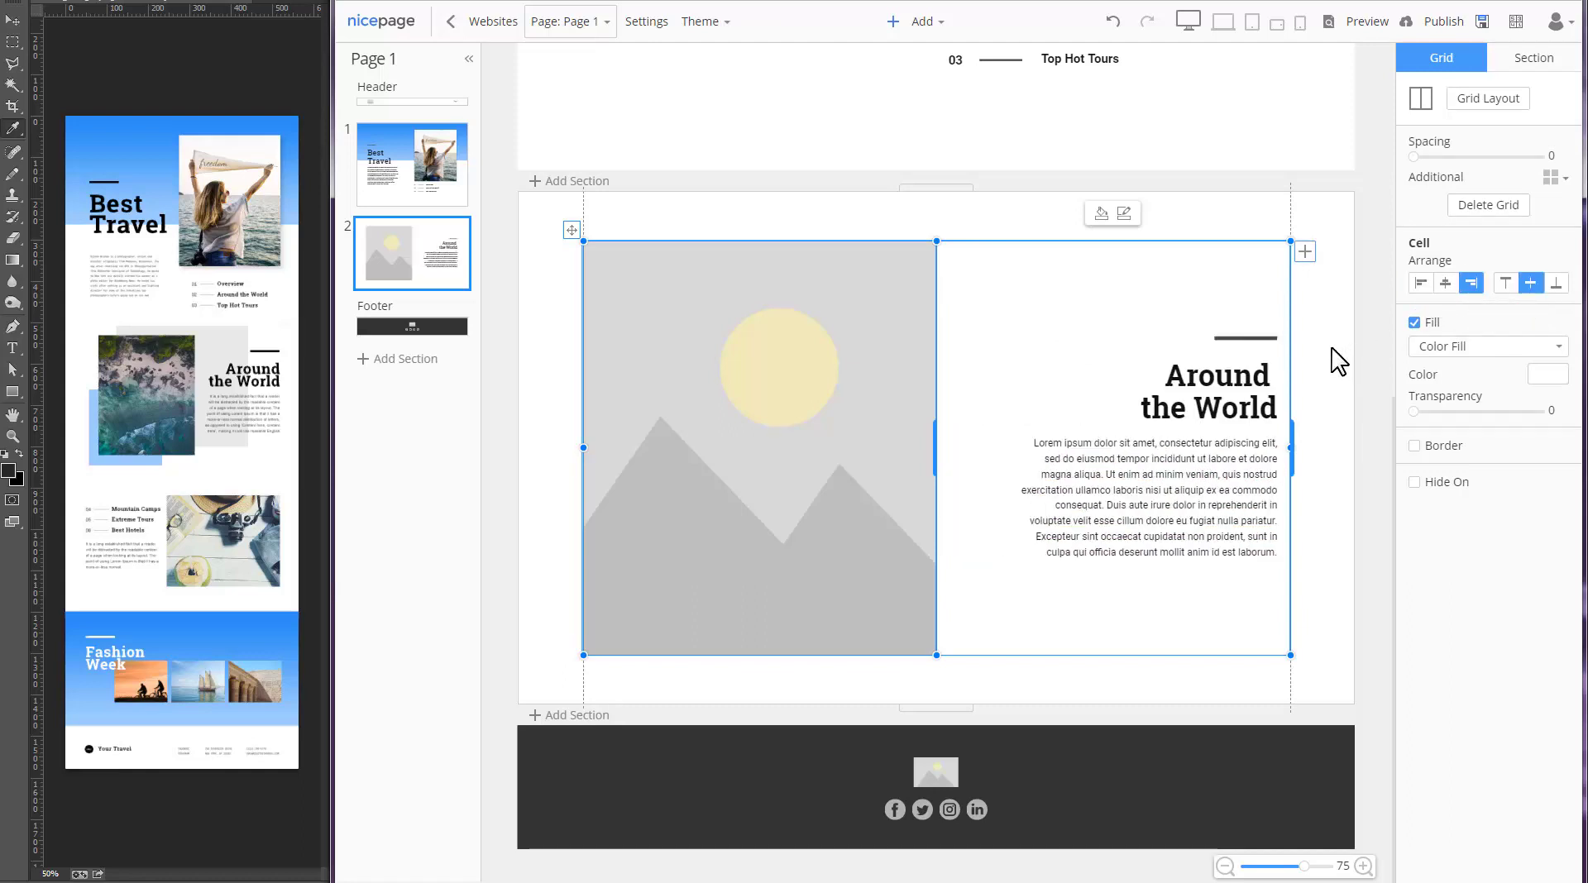
Convert the left cell's background image into a standalone picture and replace it with the aerial beach photo.
click(890, 273)
click(917, 259)
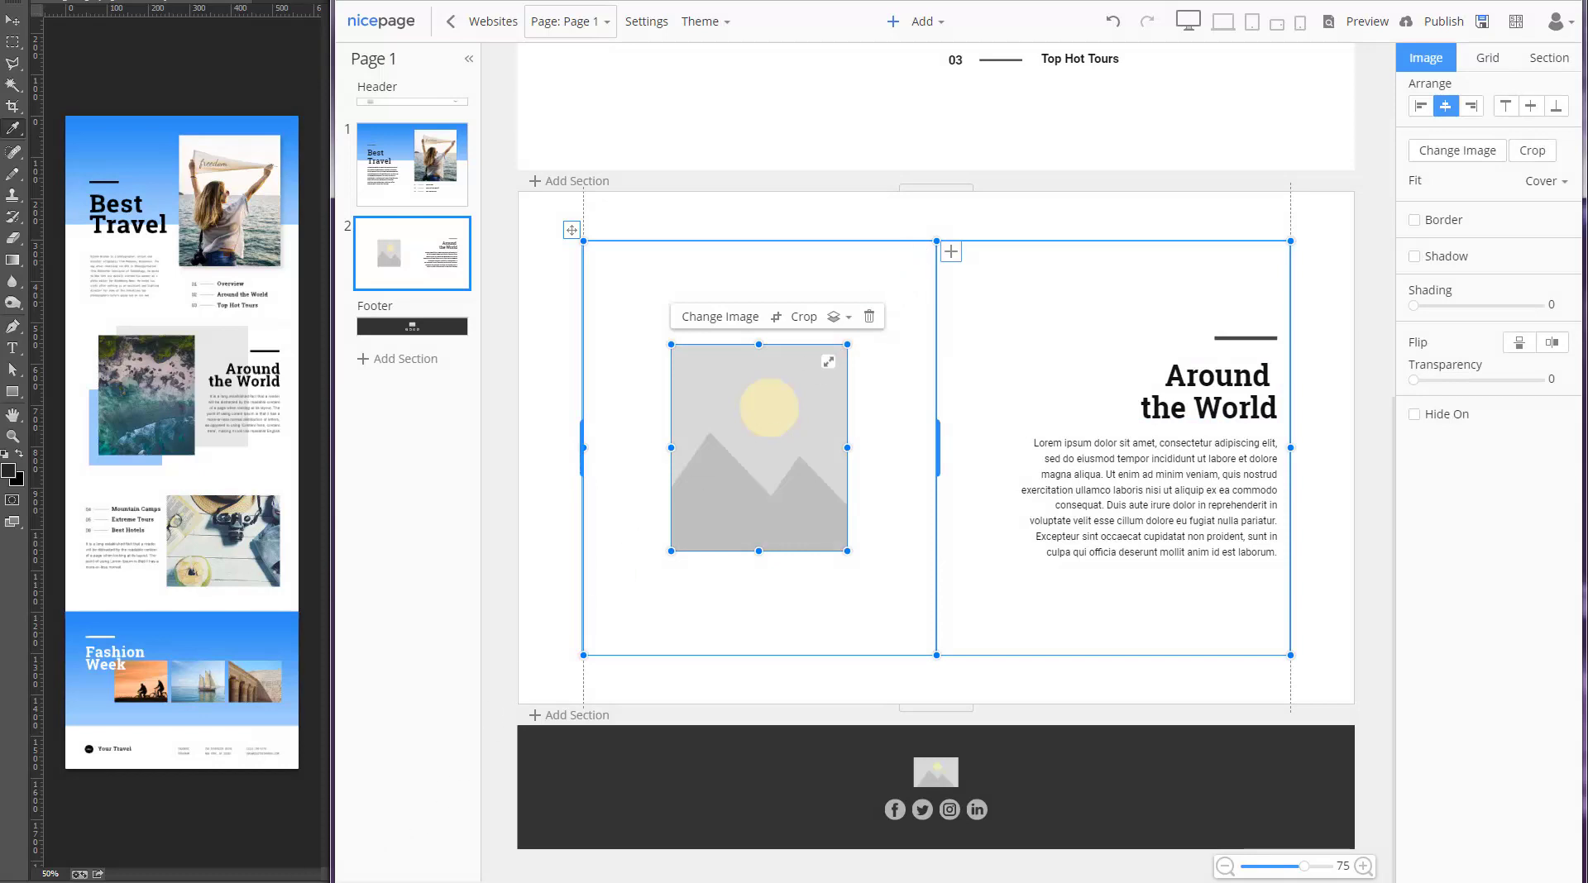
key(alt+Tab)
drag(170, 285, 721, 463)
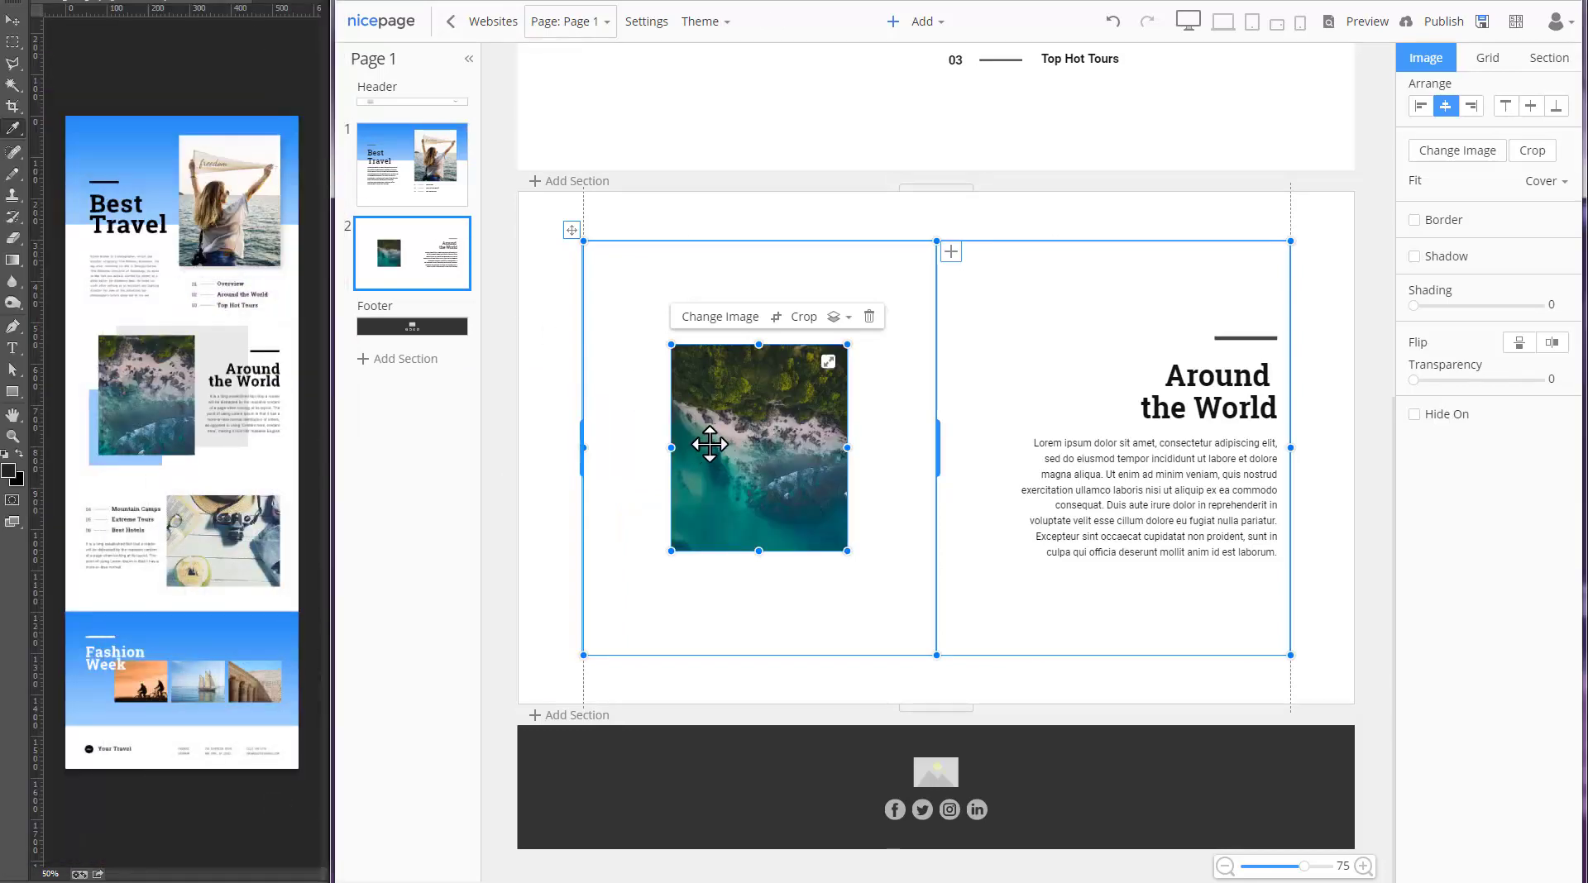
Add a rectangle to the left cell, move it over the beach photo's upper part, and enlarge it toward the right cell and downward.
click(884, 422)
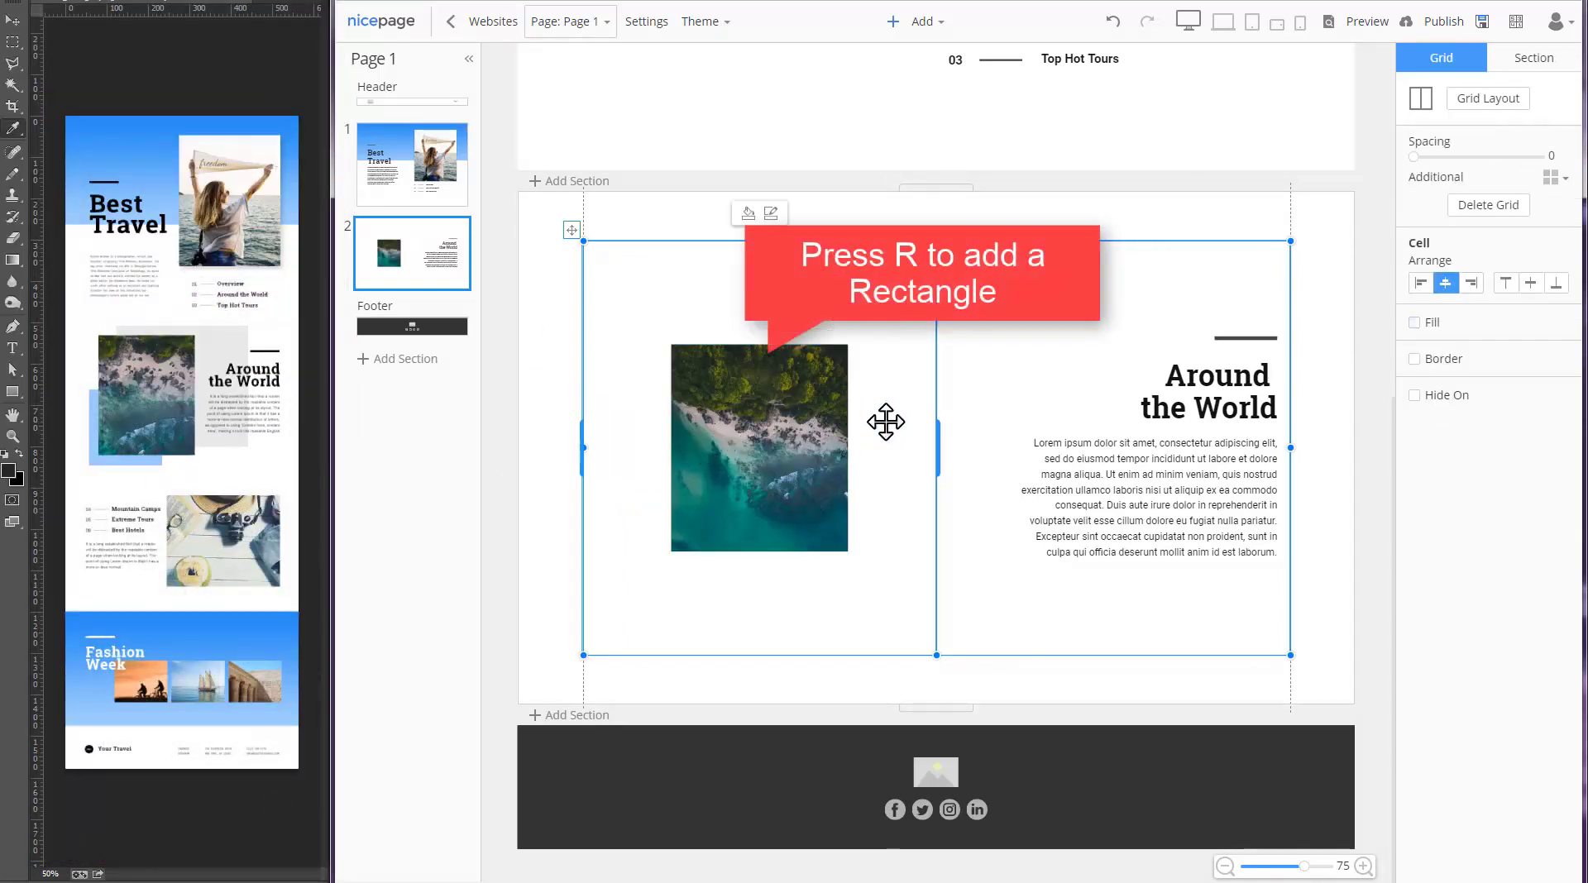
key(r)
drag(761, 396, 798, 294)
drag(885, 344, 1074, 347)
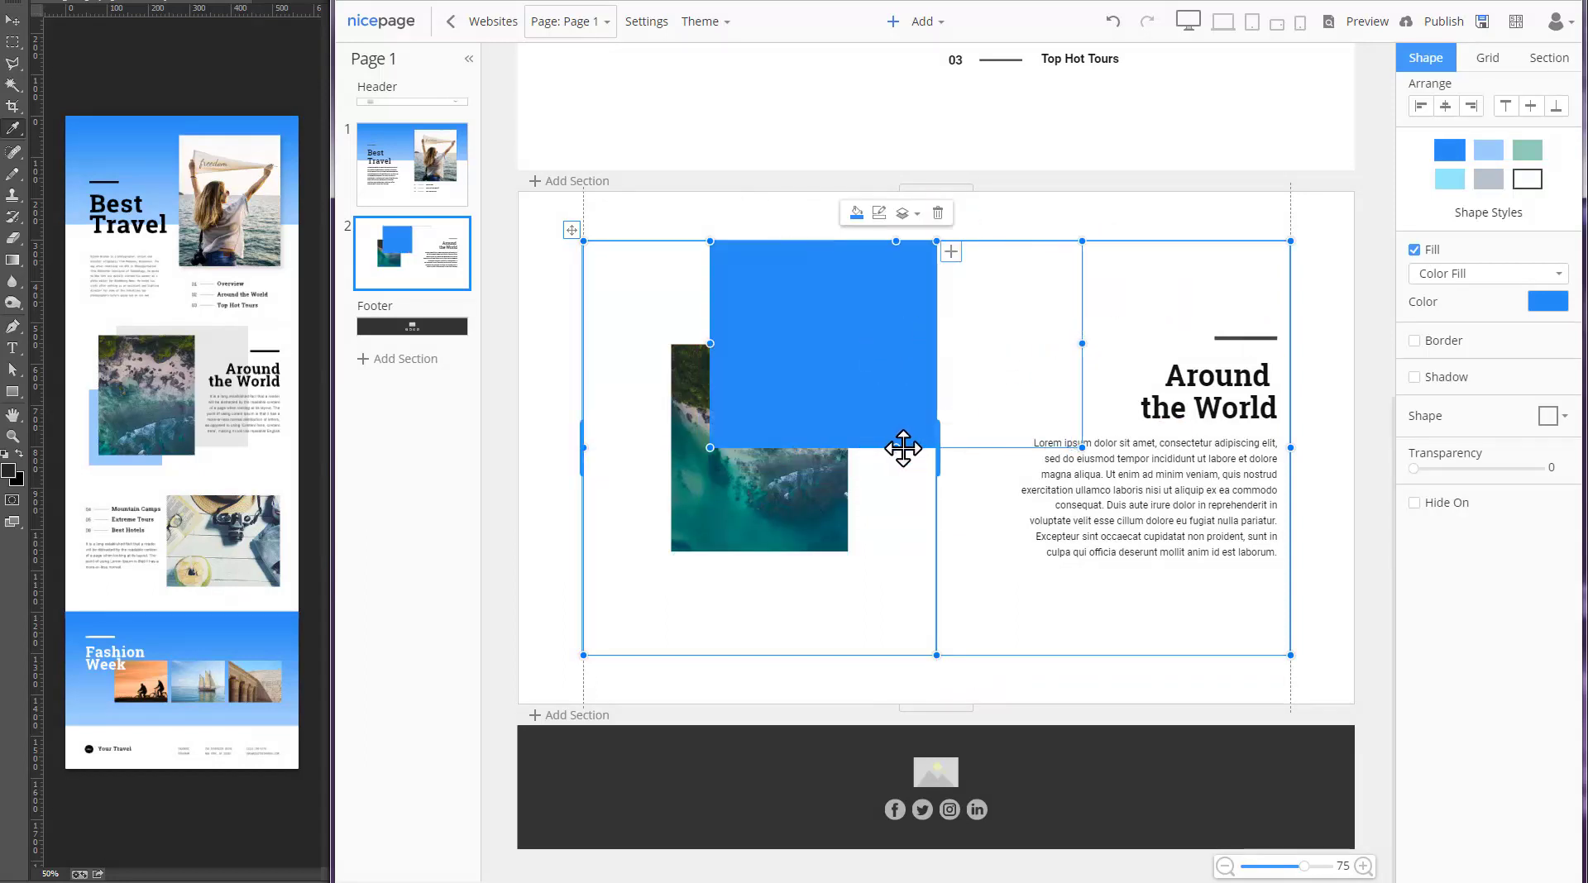
drag(899, 446, 887, 572)
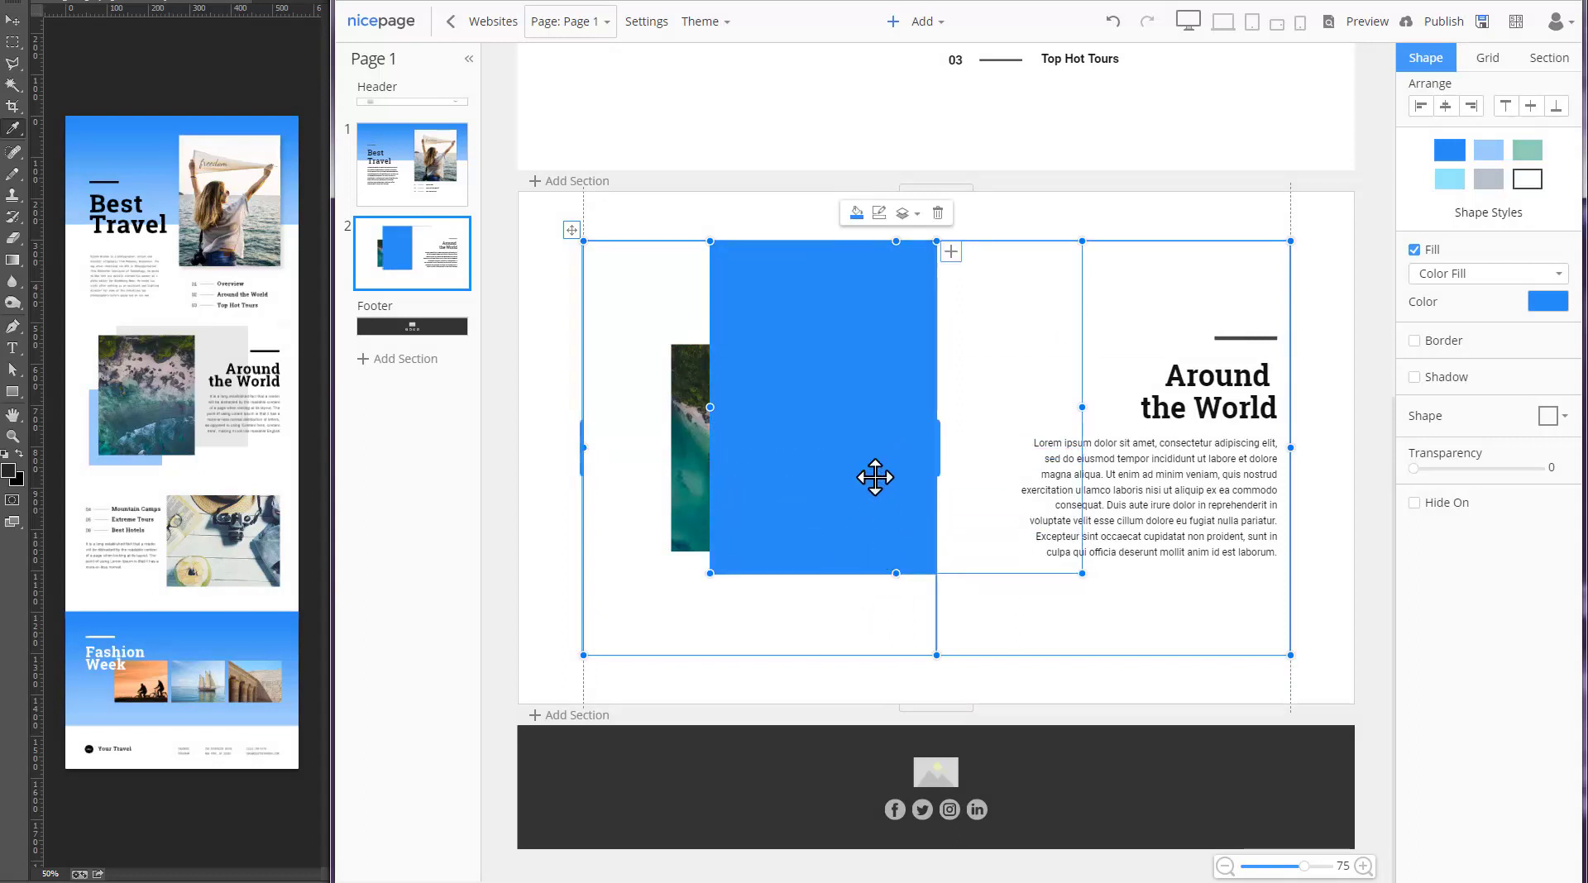
Fill the rectangle over the beach photo with light grey and send it to the back.
click(856, 212)
click(860, 260)
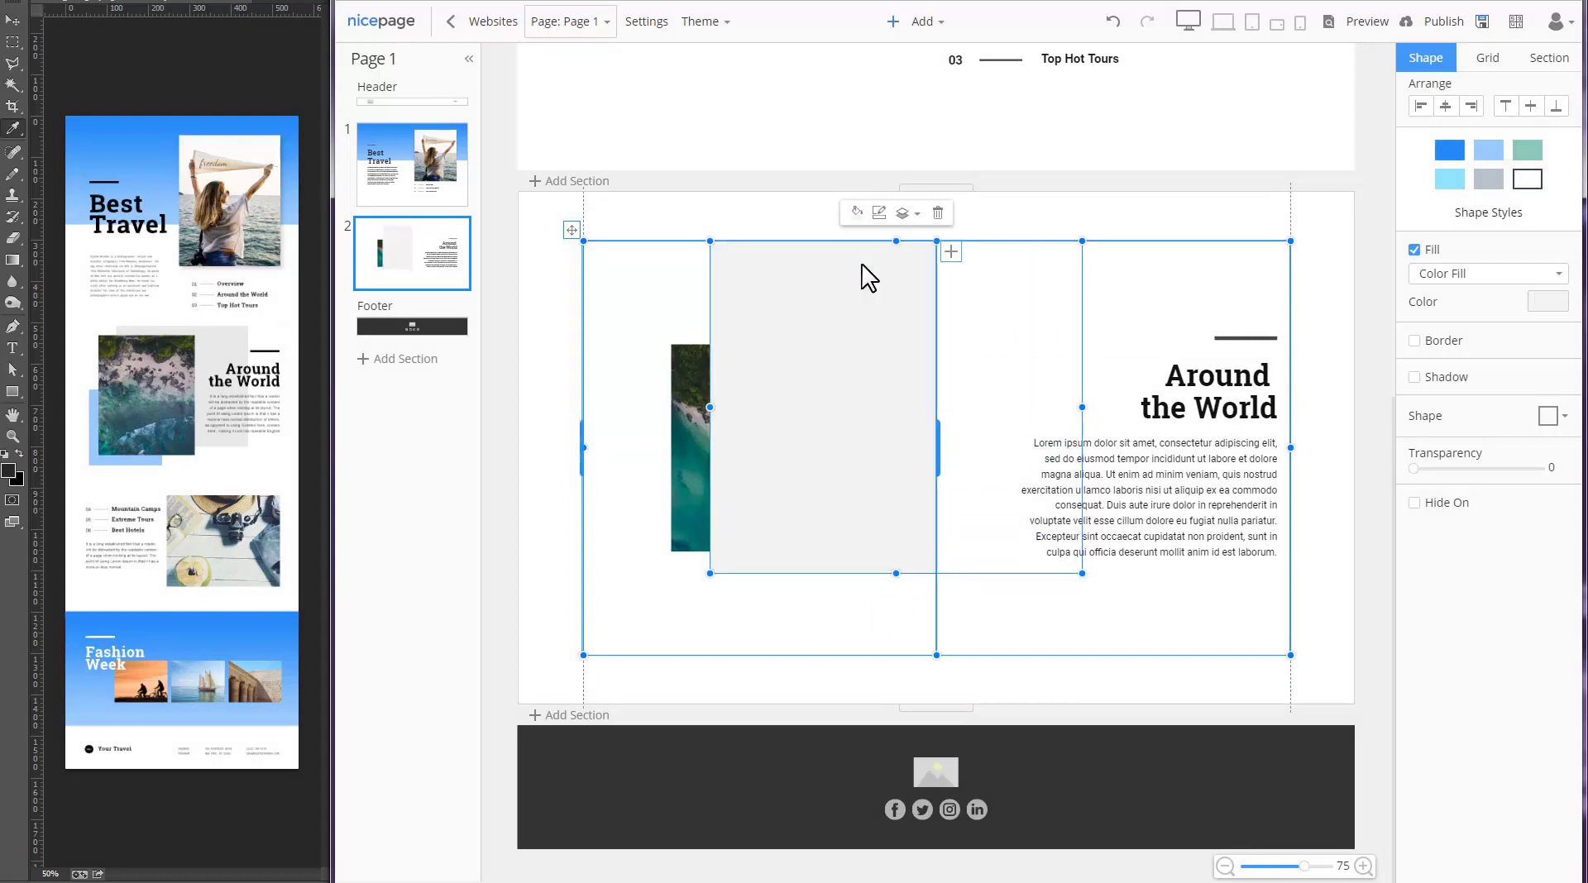
click(902, 214)
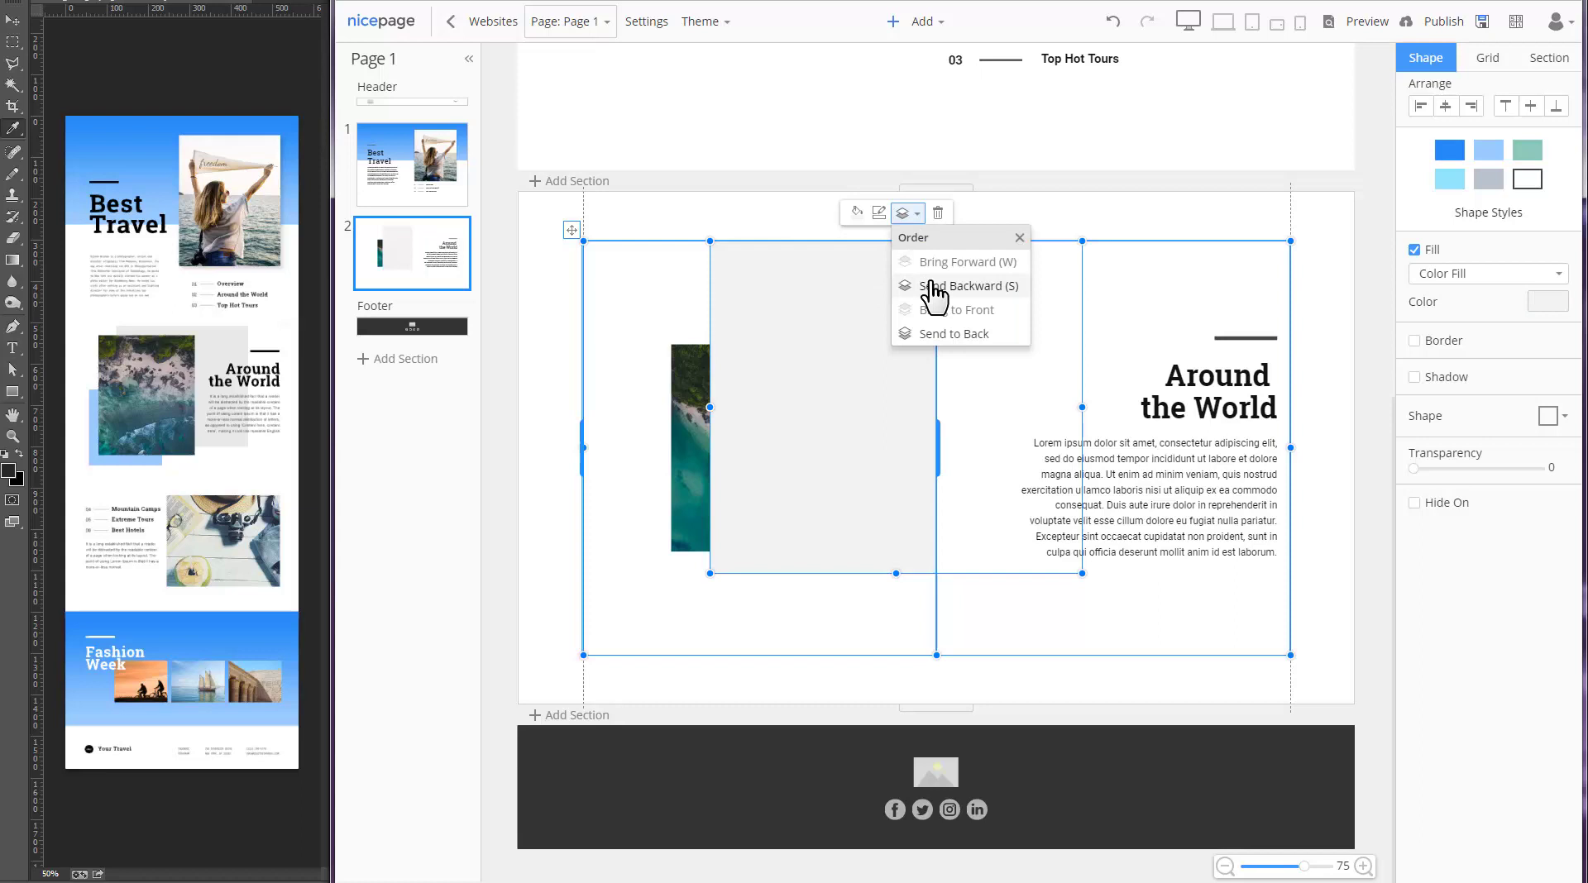
click(932, 335)
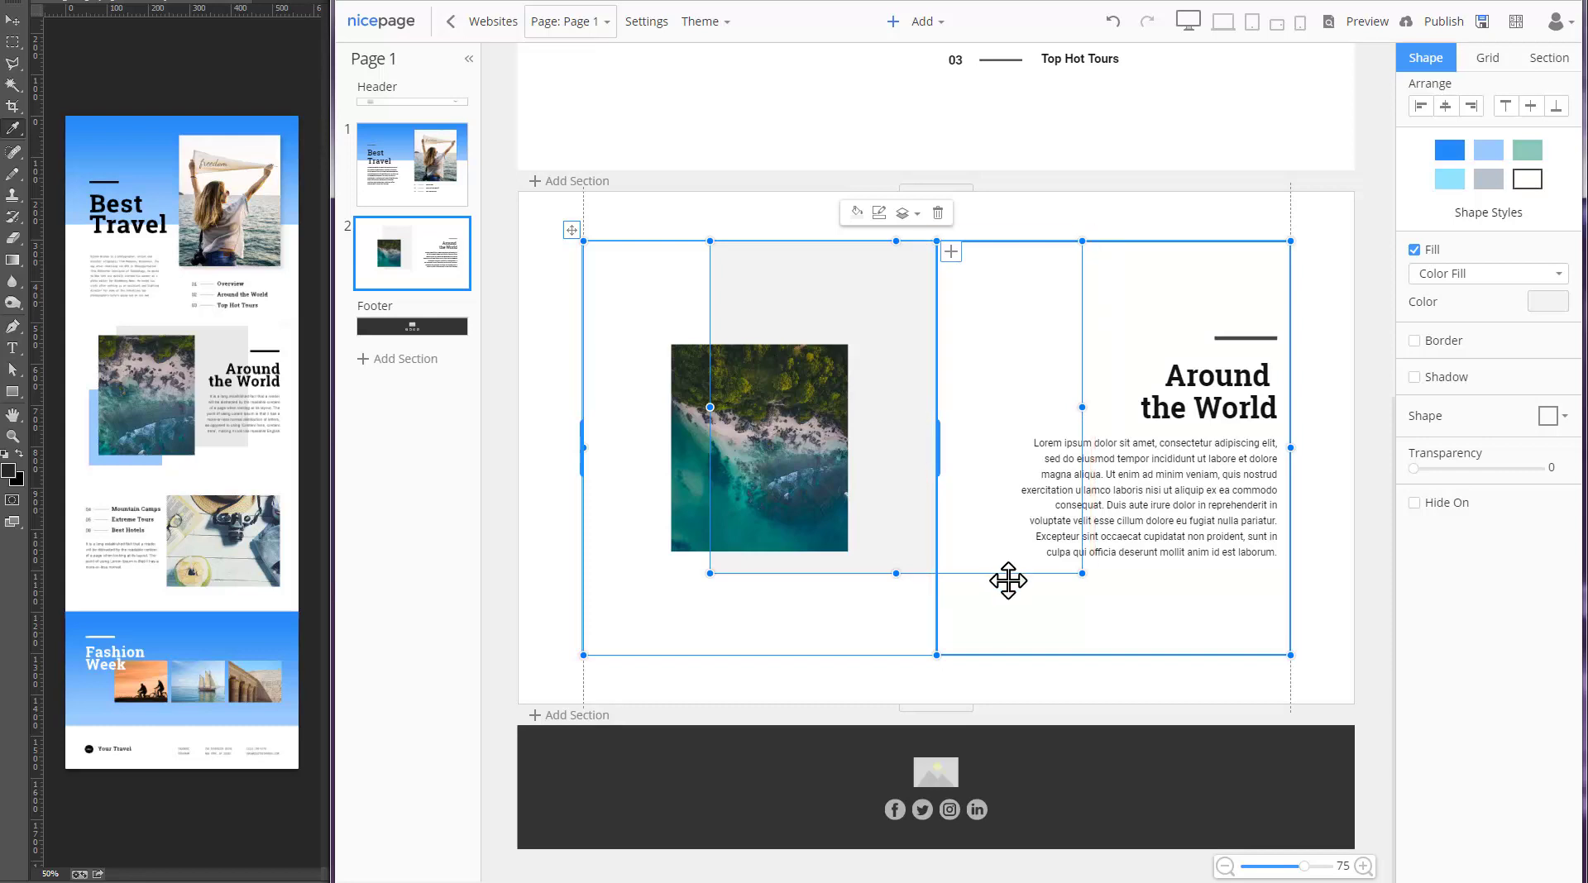
Remove the fill from the right cell containing the "Around the World" text.
click(1013, 627)
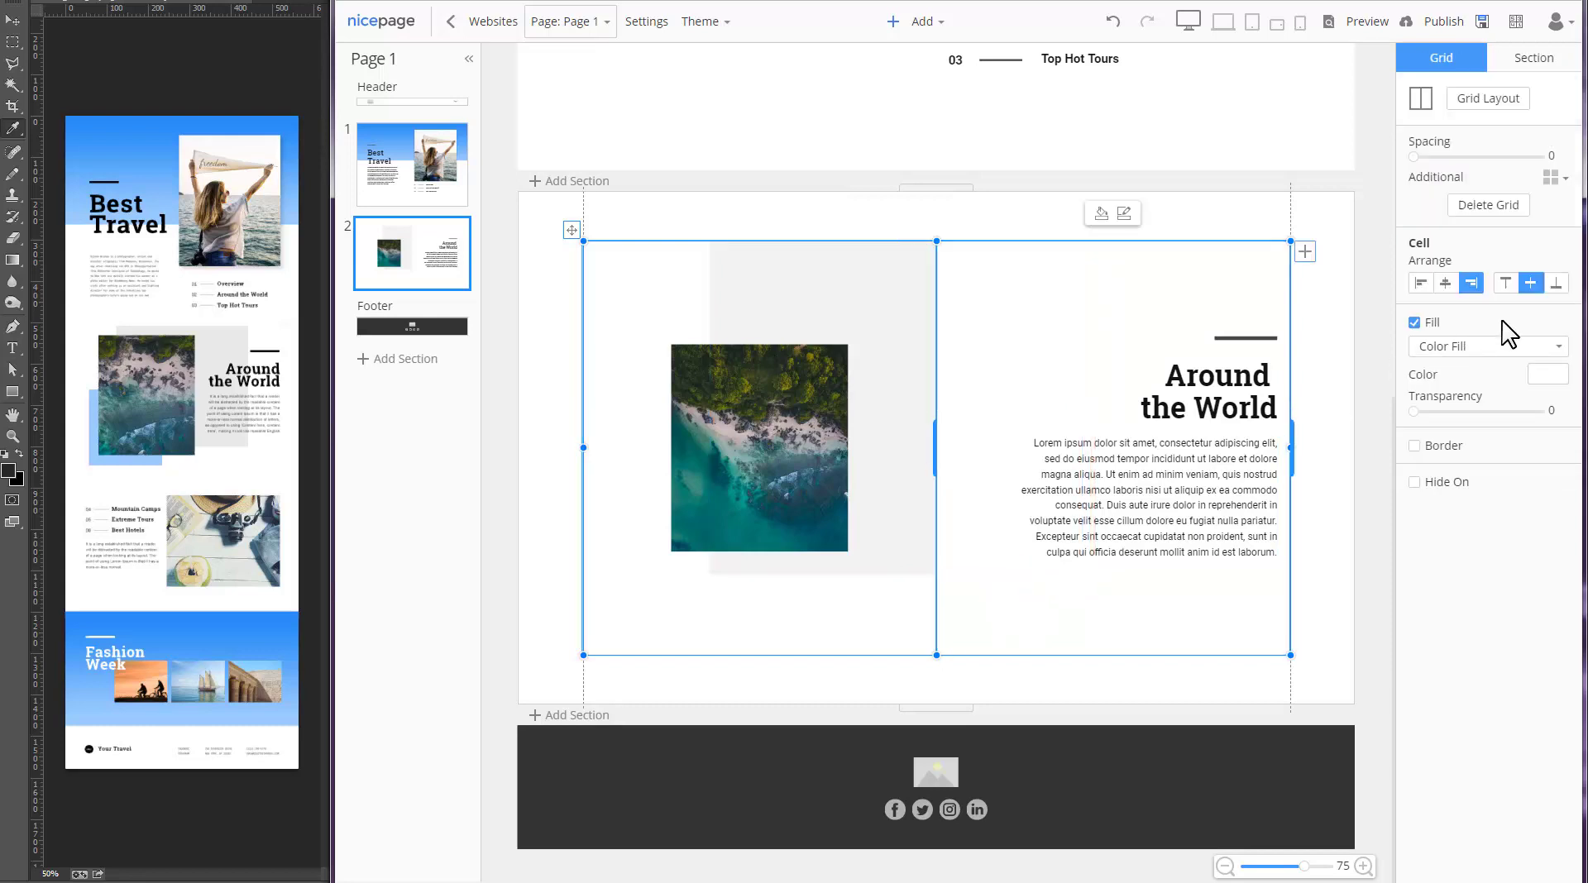
click(1414, 323)
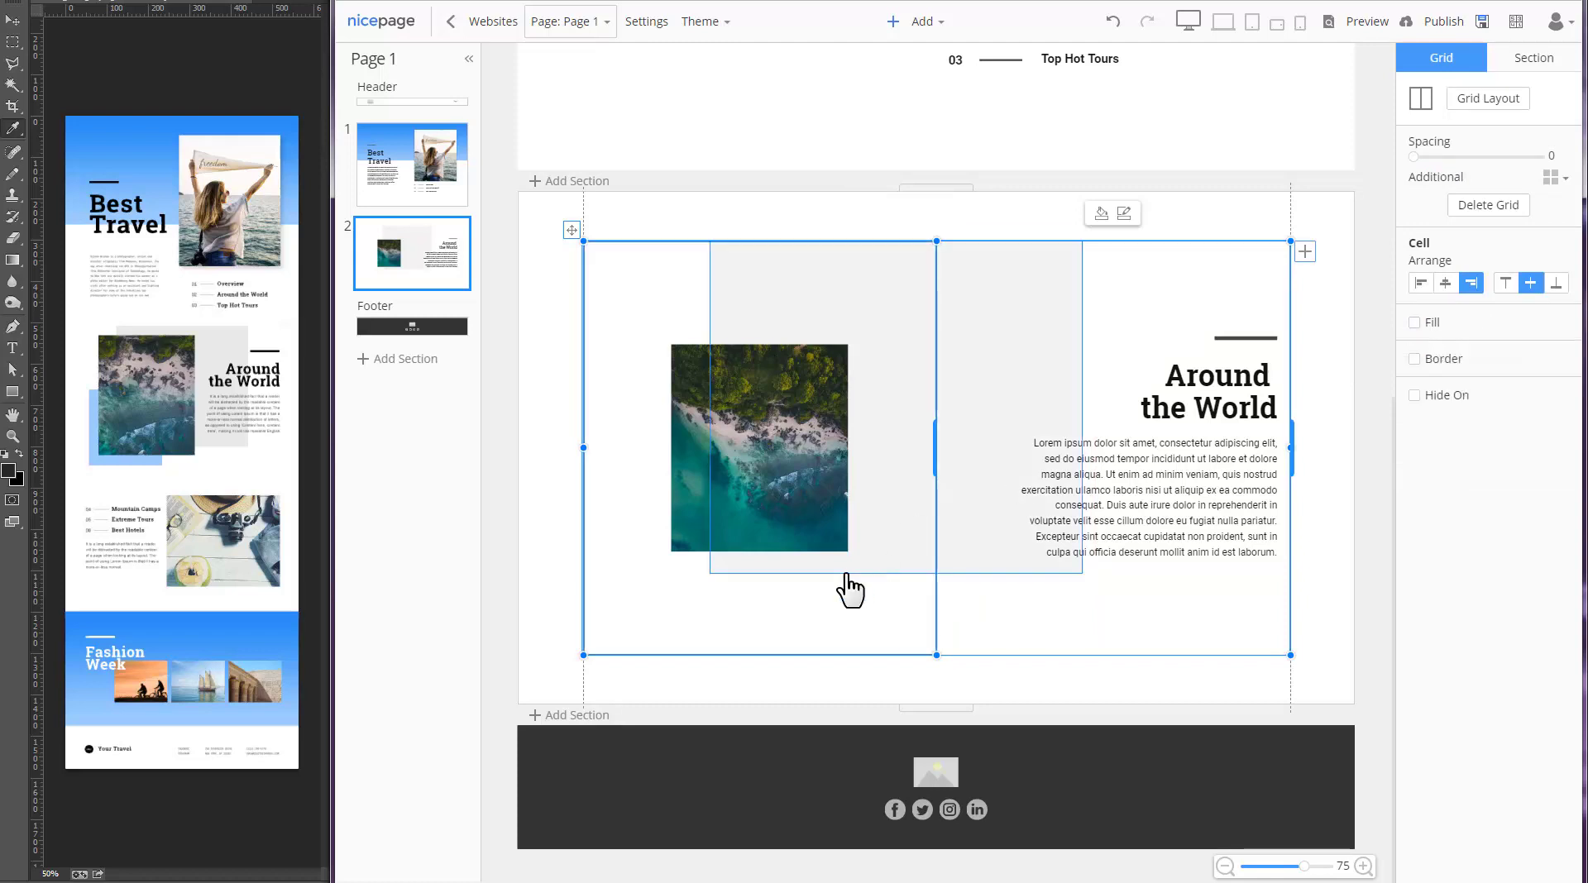
Enlarge the beach photo upward and downward, and widen it until it overlaps the right cell's edge.
click(811, 486)
drag(759, 344, 760, 269)
drag(758, 543, 754, 603)
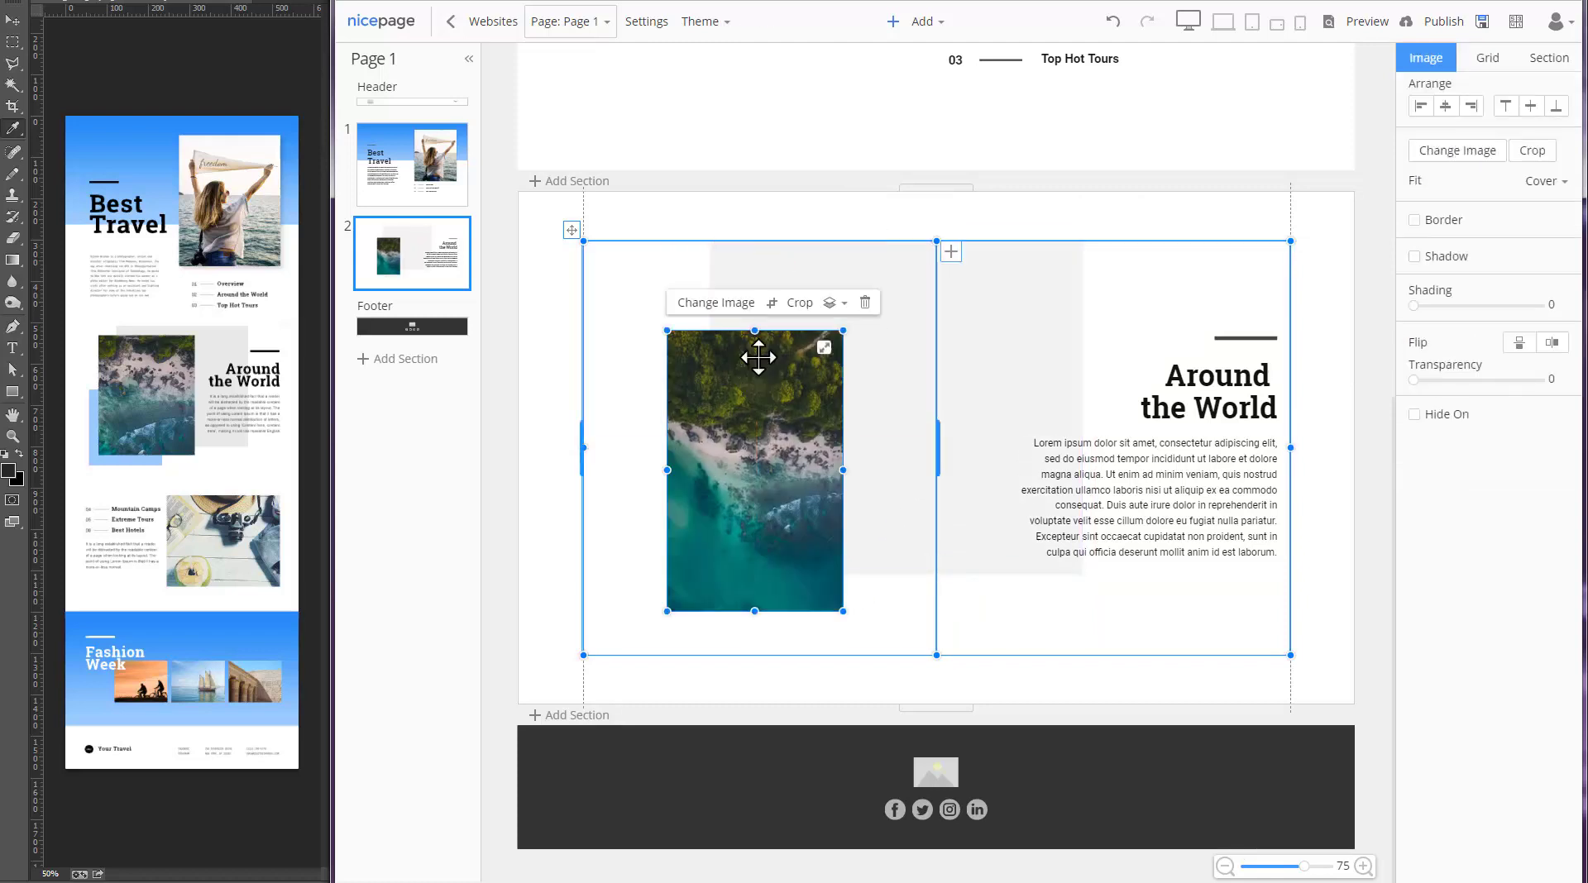
drag(756, 330, 757, 268)
drag(844, 440, 973, 456)
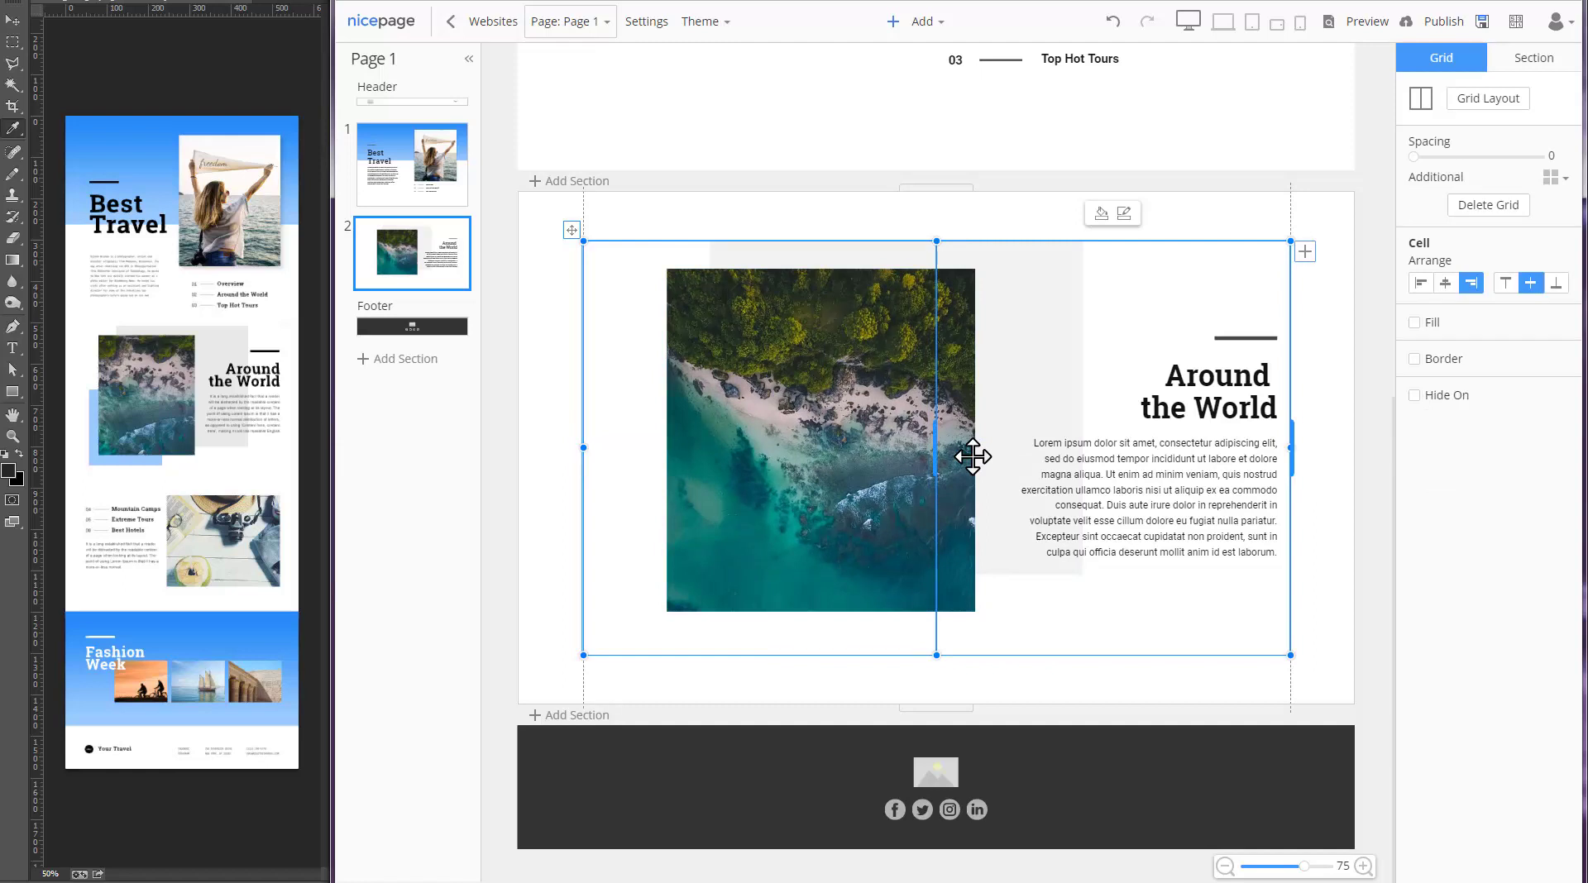
Give the beach photo a preset shadow and raise the shadow's transparency.
click(1443, 256)
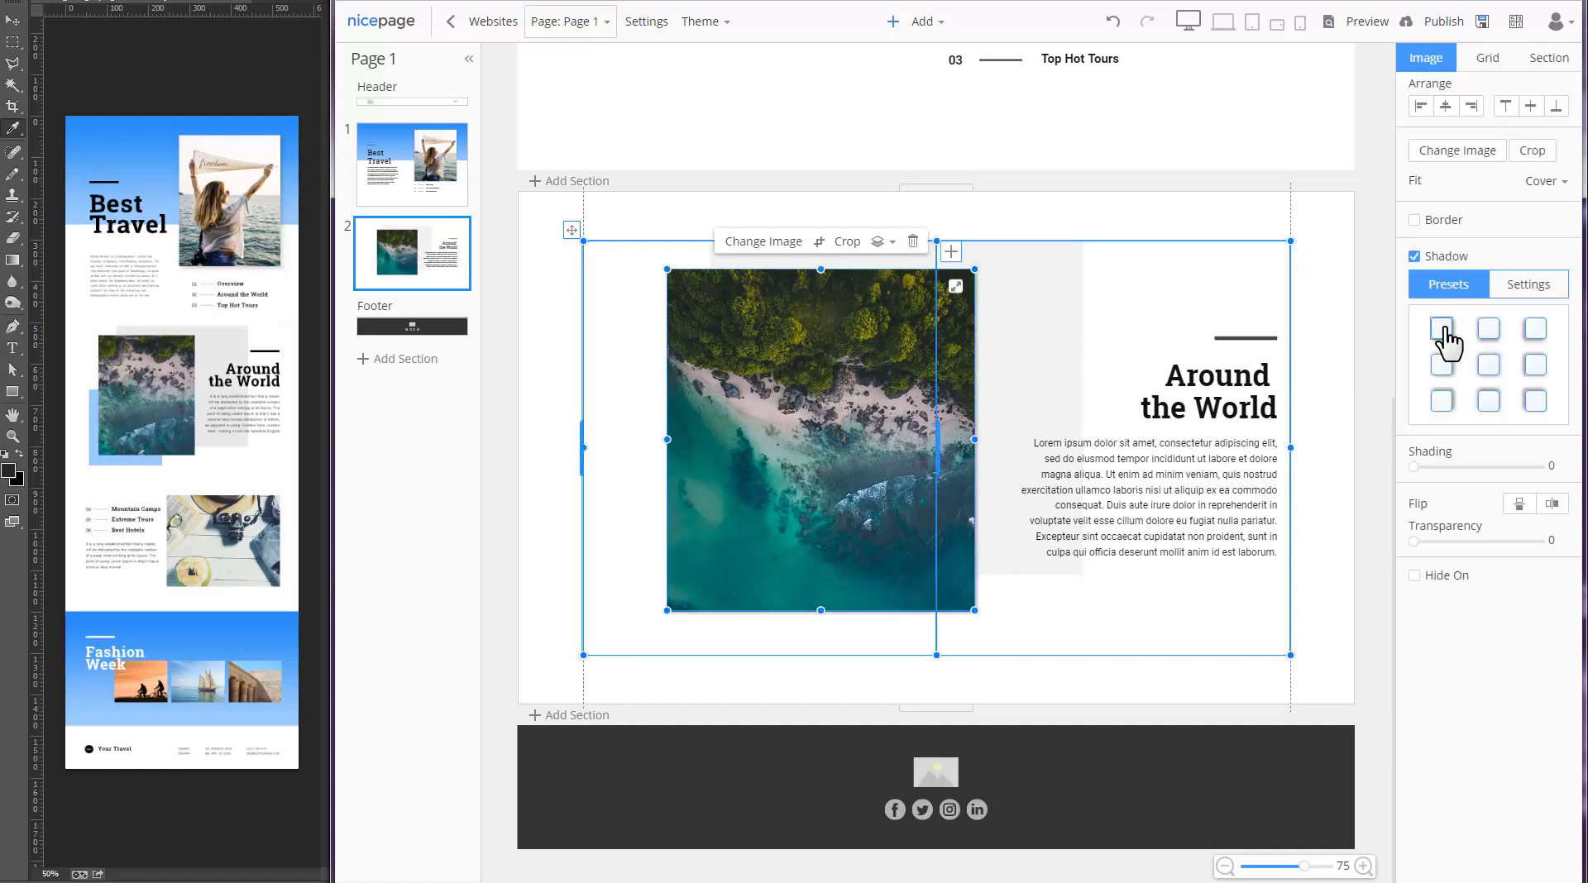
click(1529, 288)
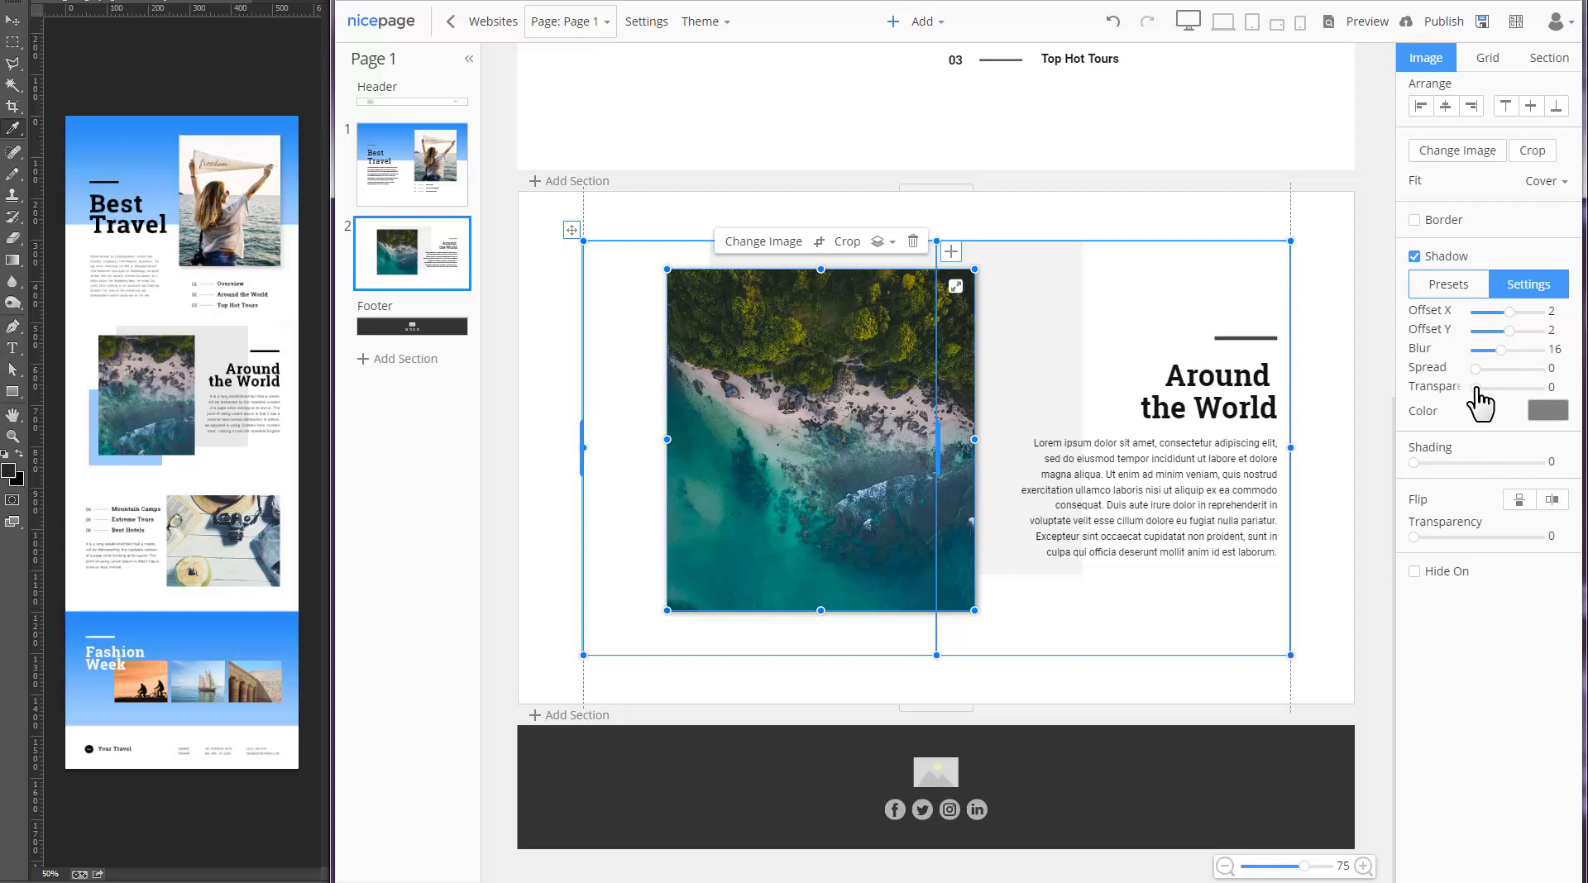
drag(1476, 387, 1516, 387)
click(1448, 284)
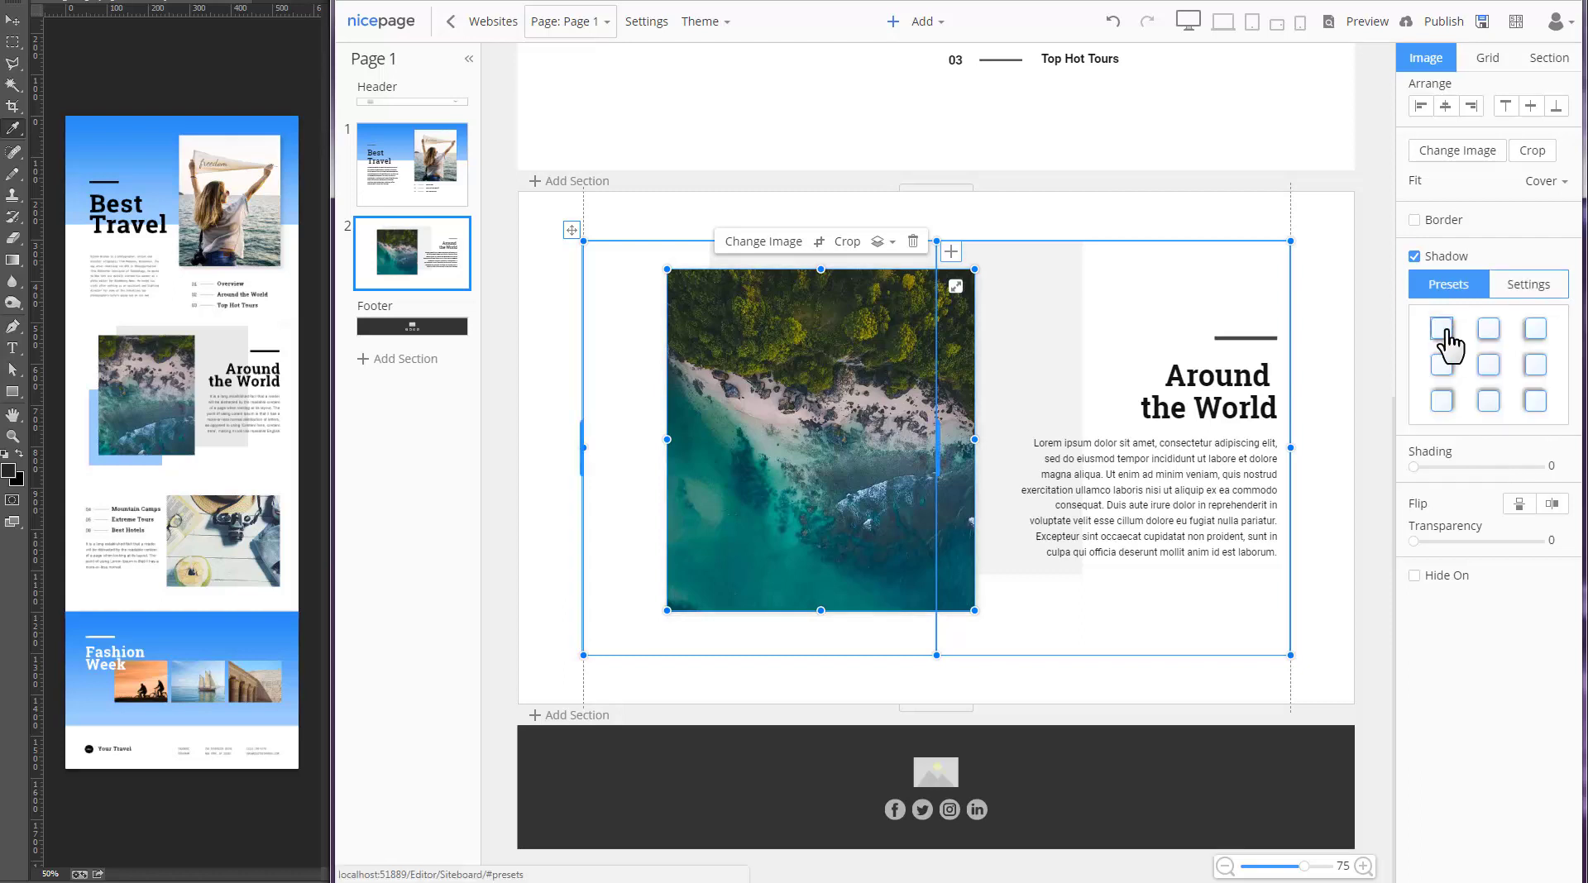
Paste a blue rectangle over the photo's lower-left corner, recolour it light blue and send it to the back.
click(606, 591)
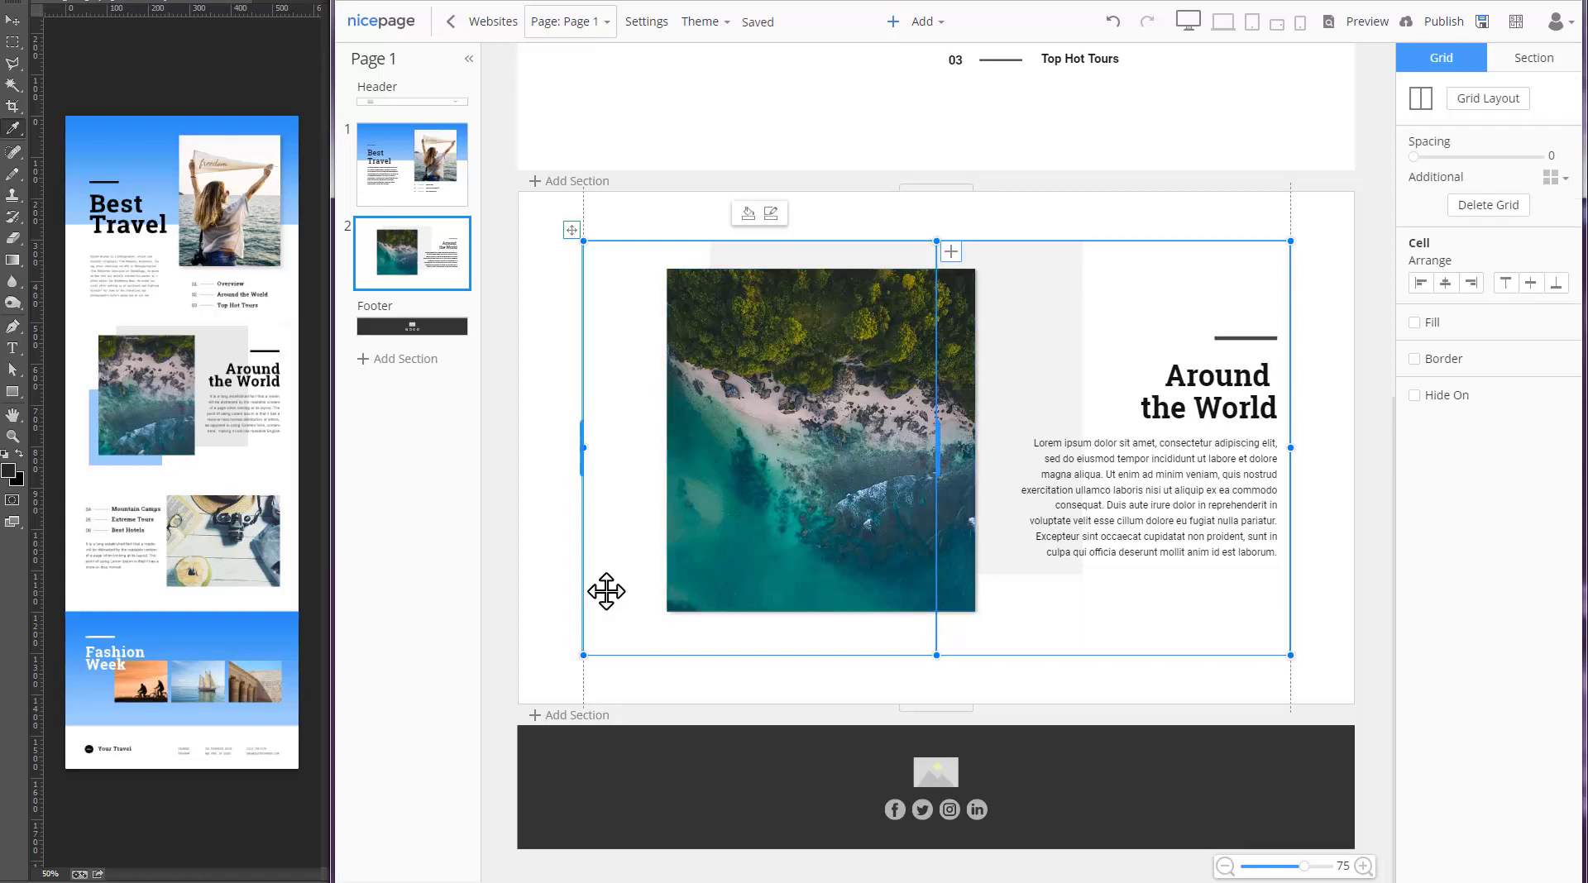
key(ctrl+v)
drag(766, 422, 711, 526)
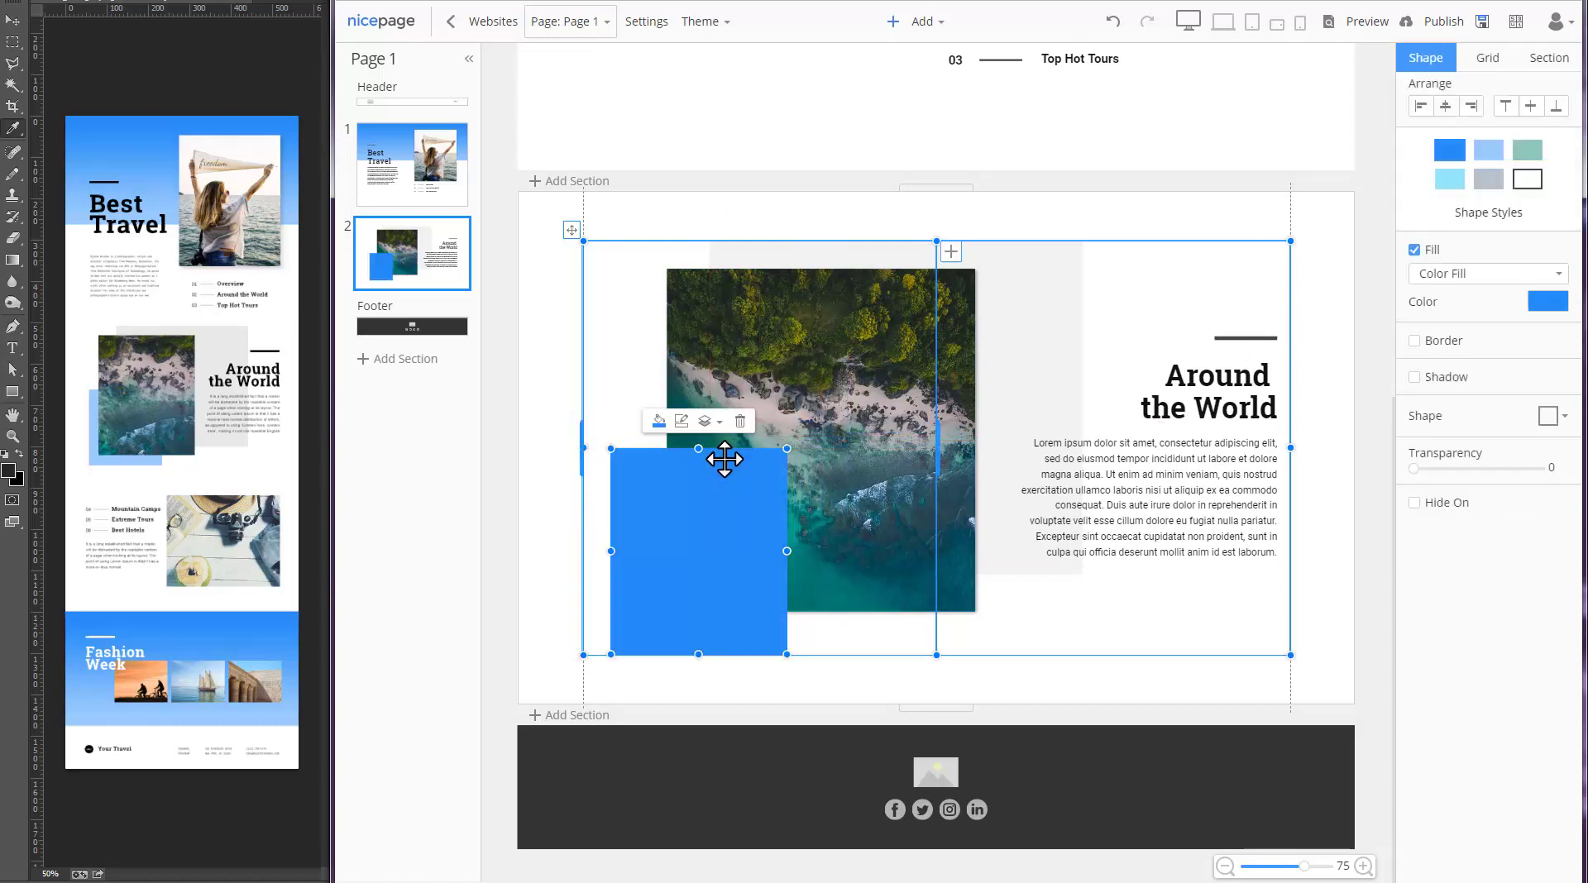
click(705, 421)
click(755, 538)
click(726, 446)
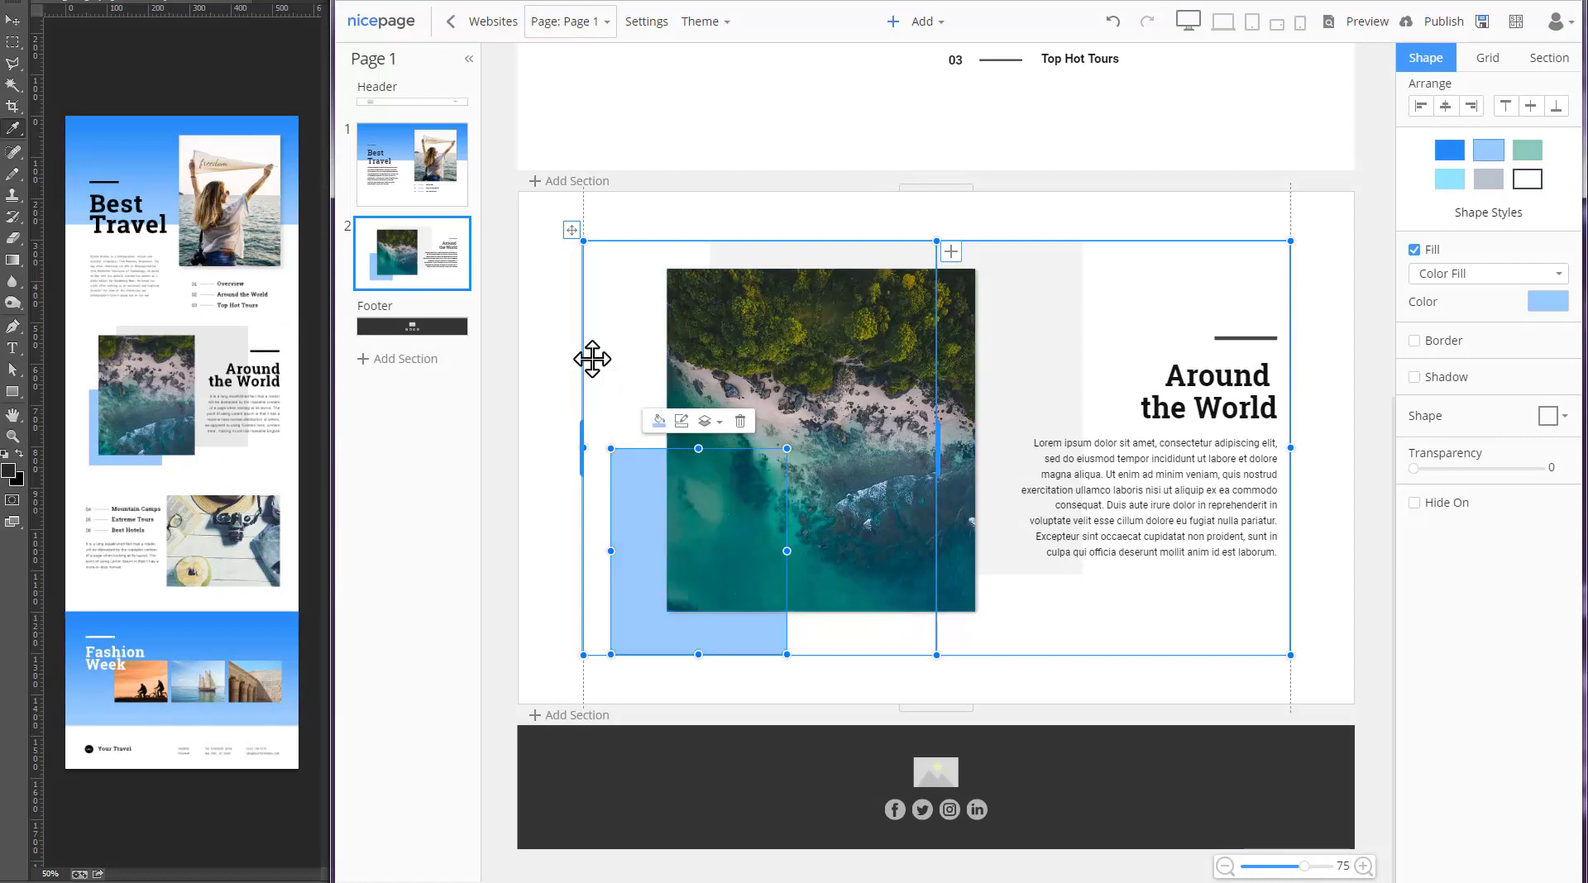
Narrow the light-blue rectangle from its left side and extend the beach photo slightly downward.
click(592, 358)
click(633, 480)
drag(610, 552, 634, 552)
click(822, 609)
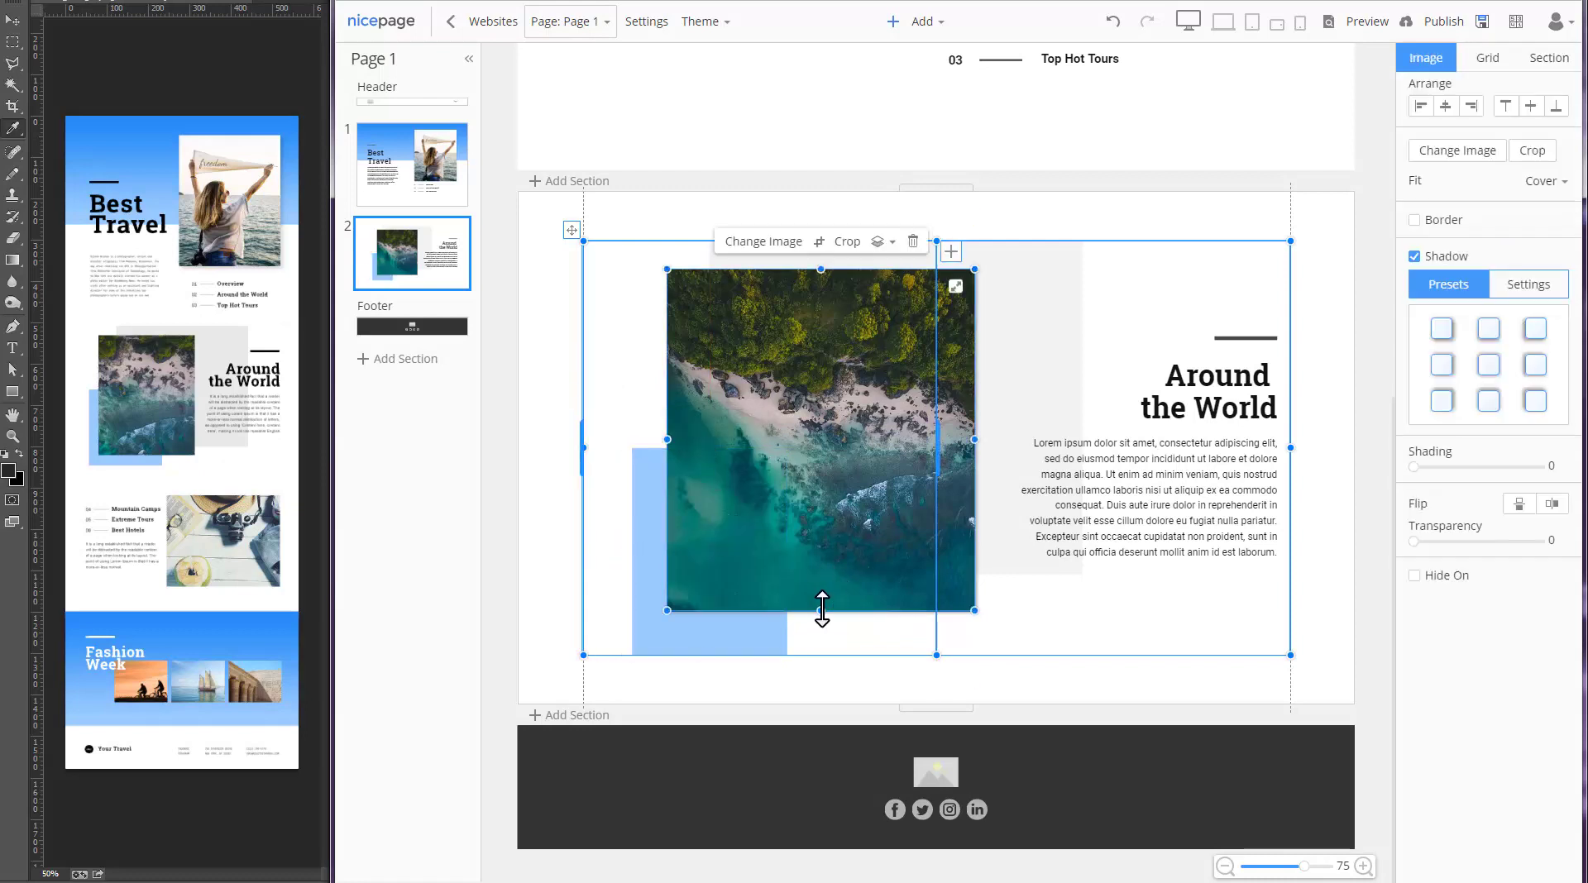
drag(822, 611, 822, 623)
click(629, 213)
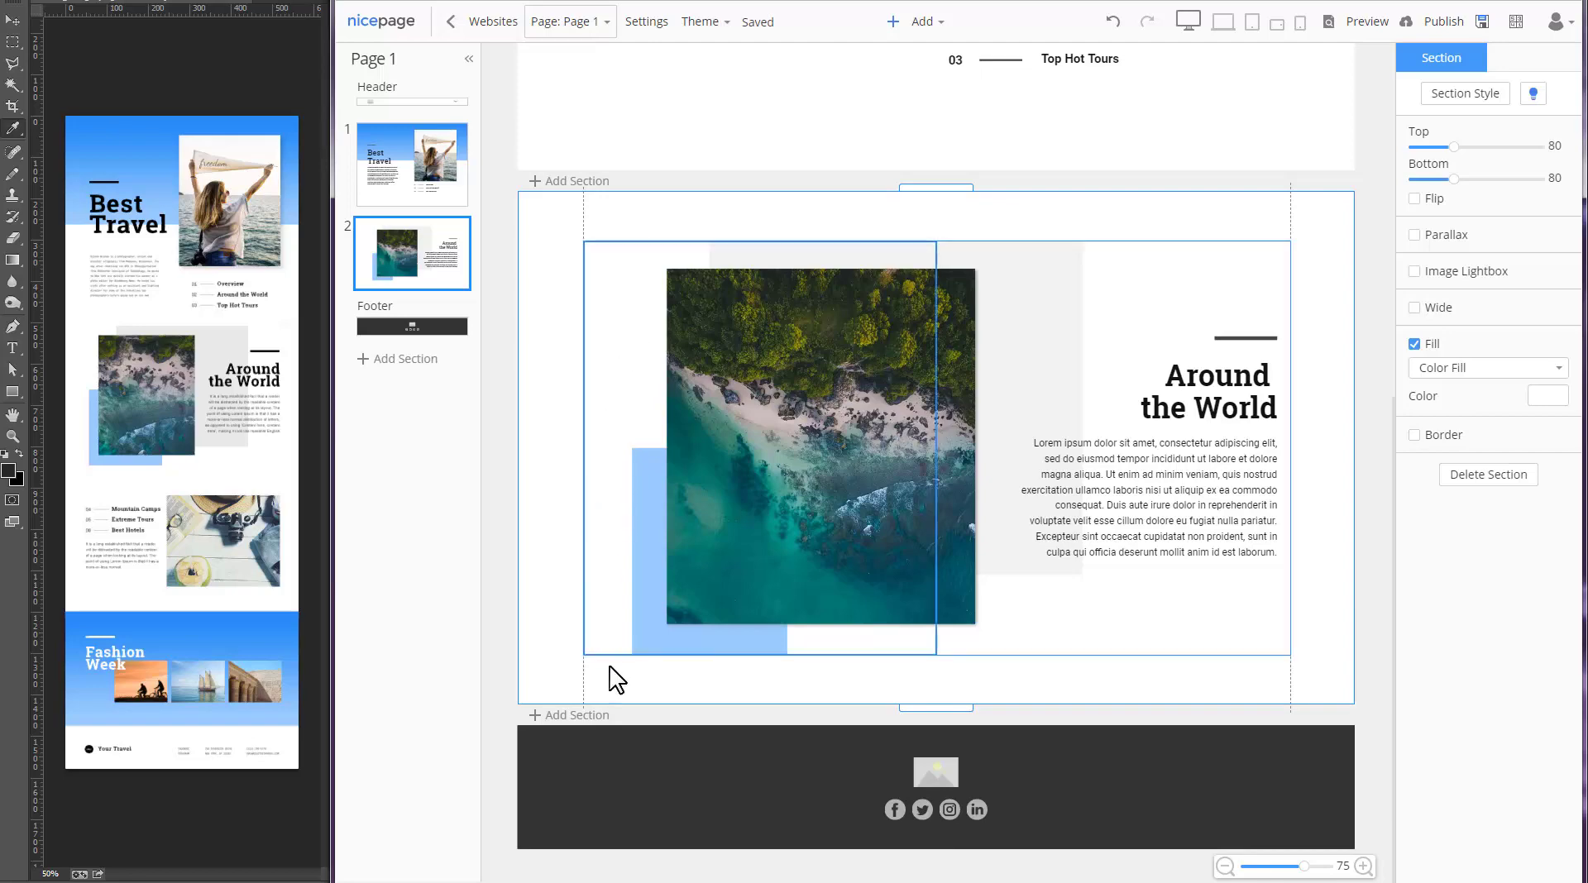
Add a blank section below the "Around the World" section and increase its height.
click(583, 716)
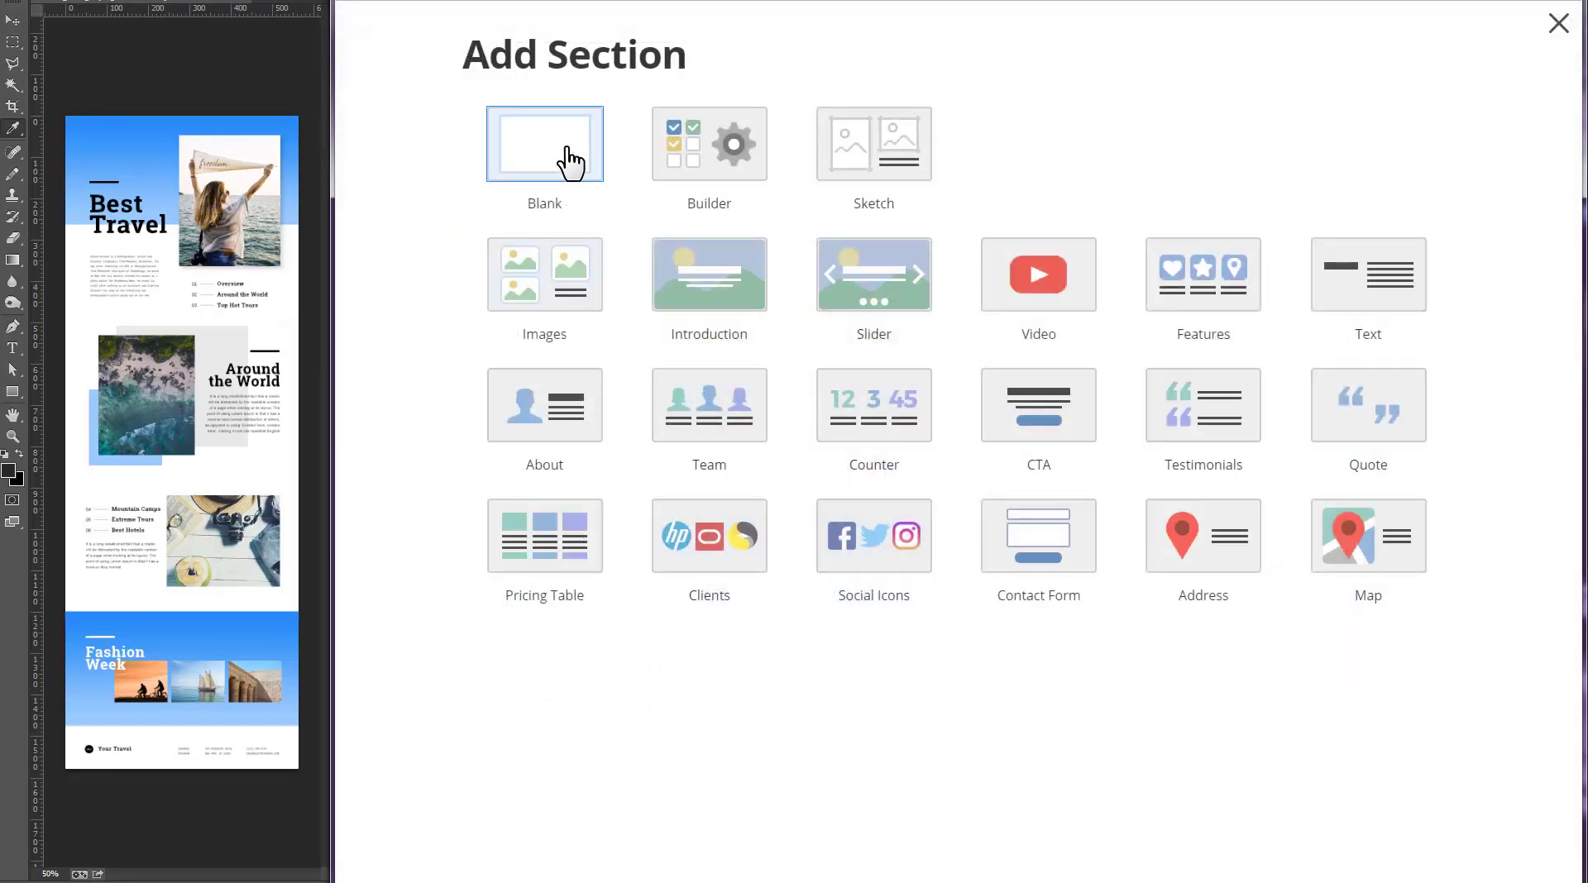
click(568, 162)
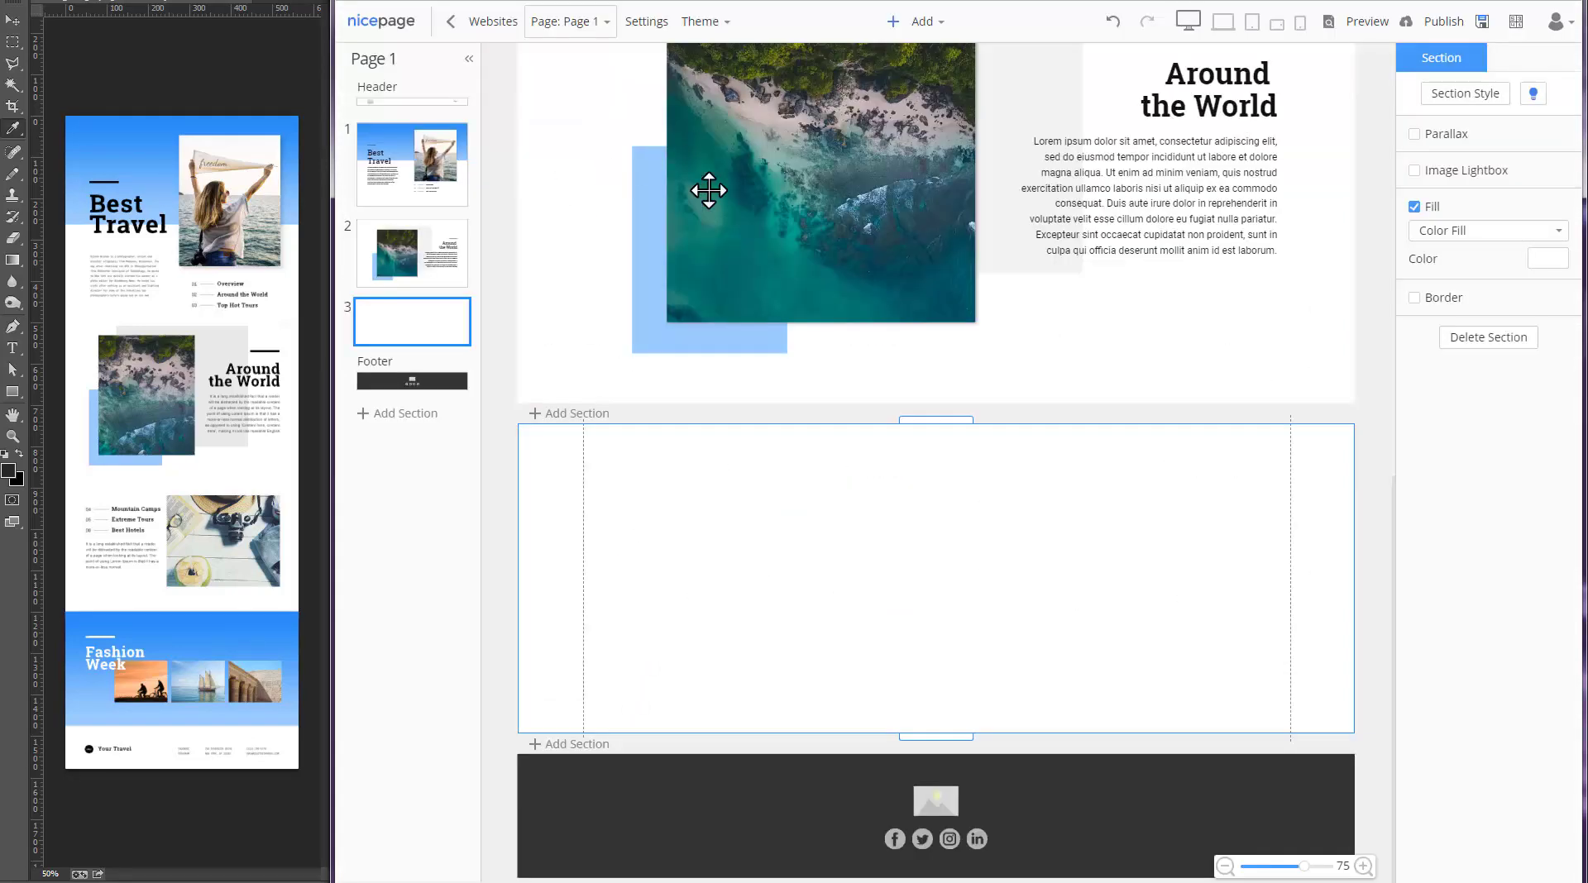
drag(950, 421, 975, 238)
scroll(981, 397, up, 6)
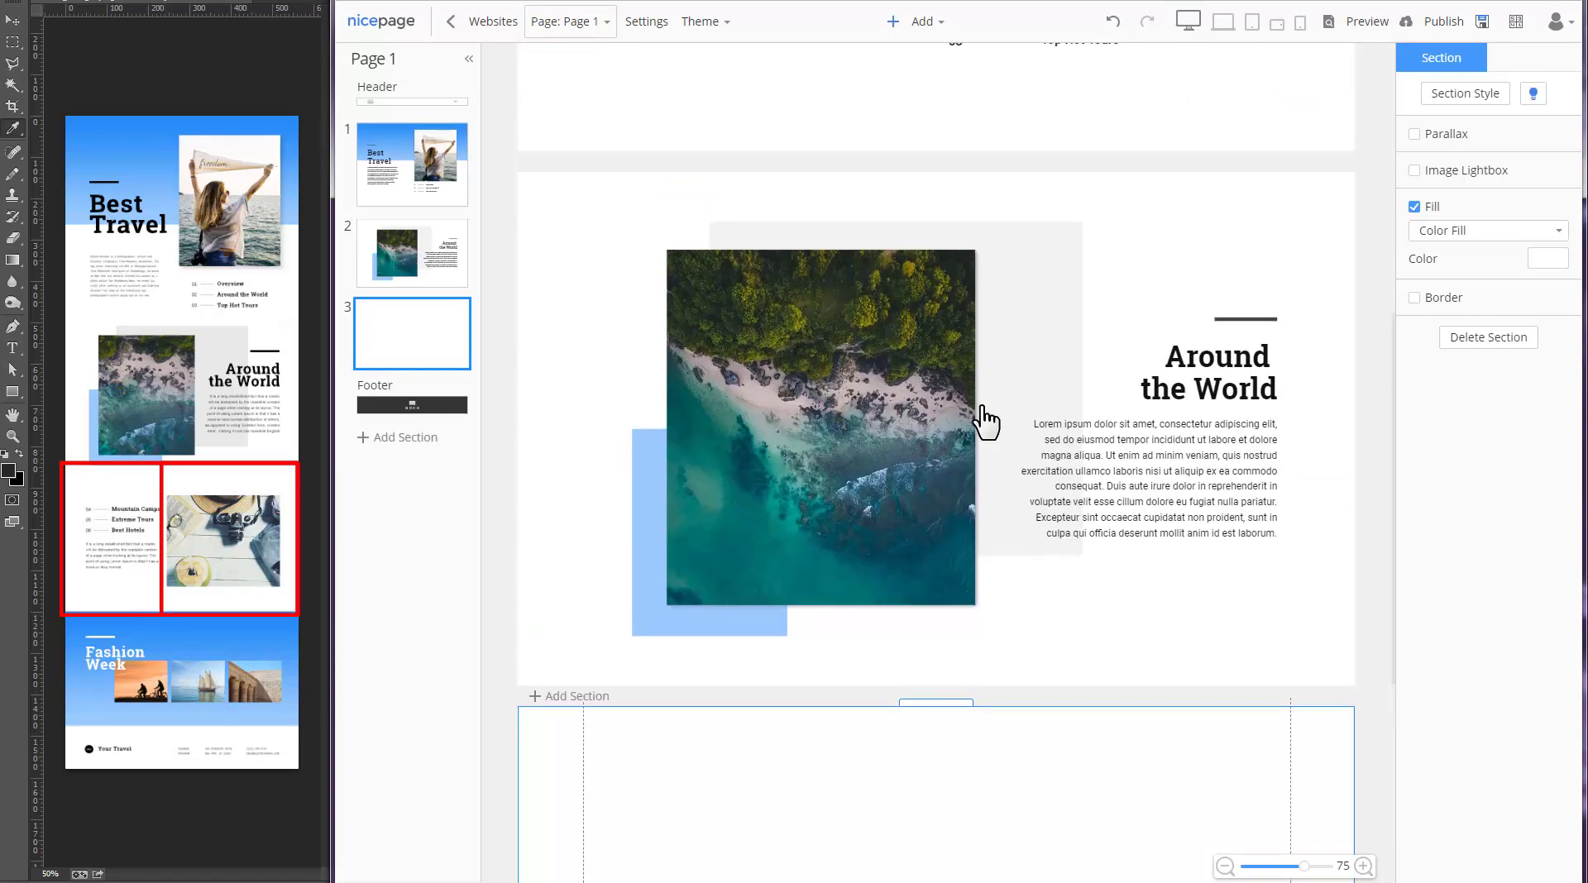
click(983, 411)
scroll(976, 423, down, 6)
click(1034, 460)
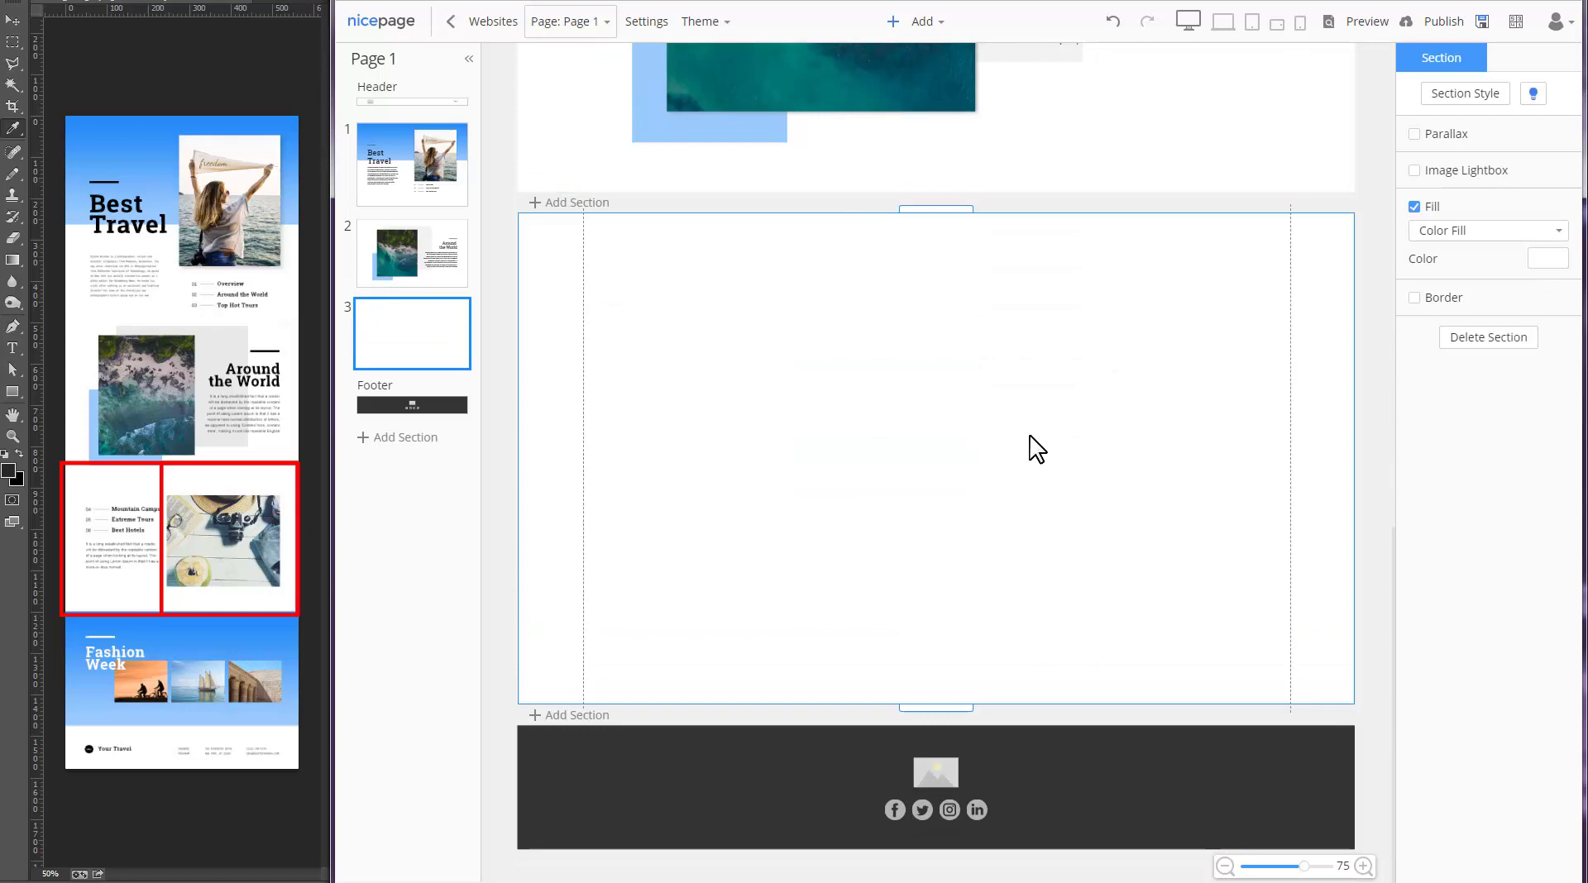
Insert a grid with one row and two equal columns into the new blank section.
click(919, 22)
click(967, 101)
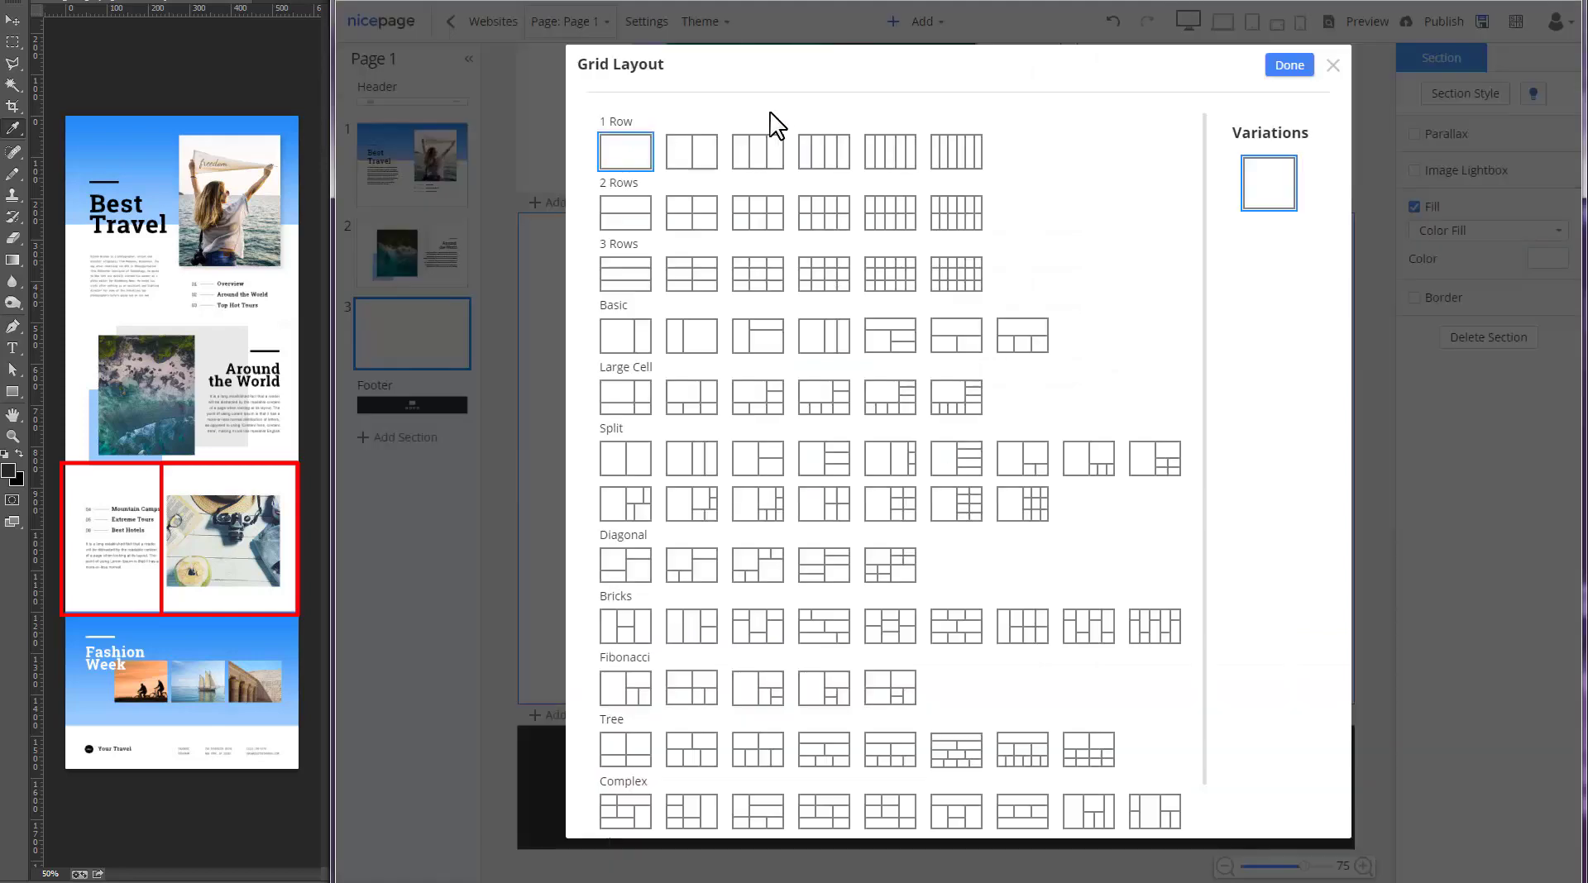
click(693, 158)
click(1283, 73)
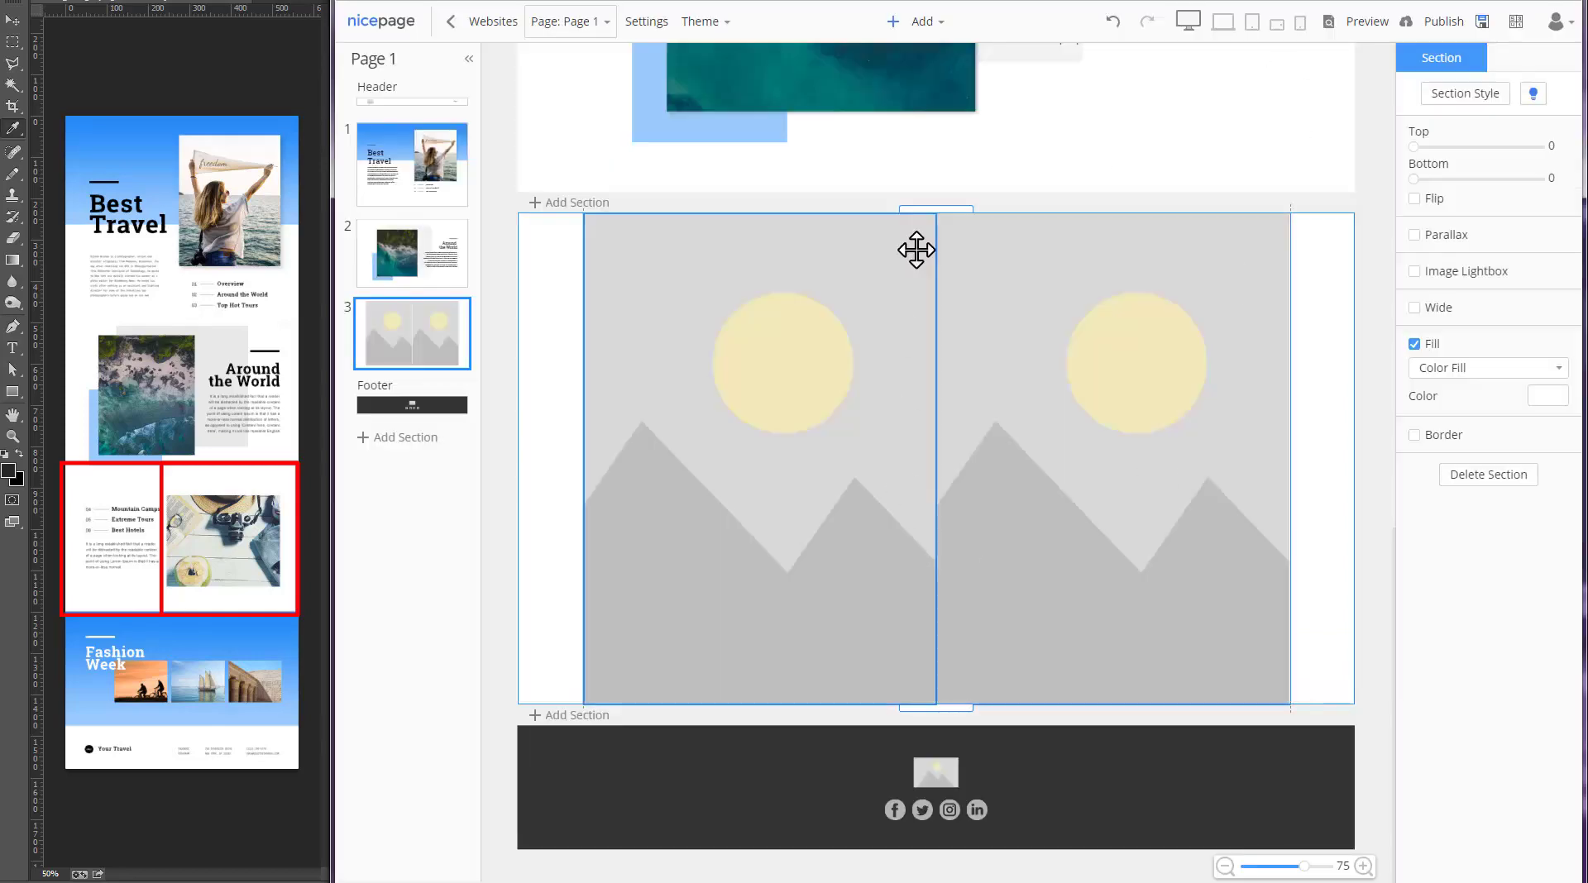
Reduce the grid's height from its upper edge and centre the grid vertically in the section.
click(942, 254)
drag(936, 214, 936, 332)
click(571, 319)
drag(572, 320, 571, 262)
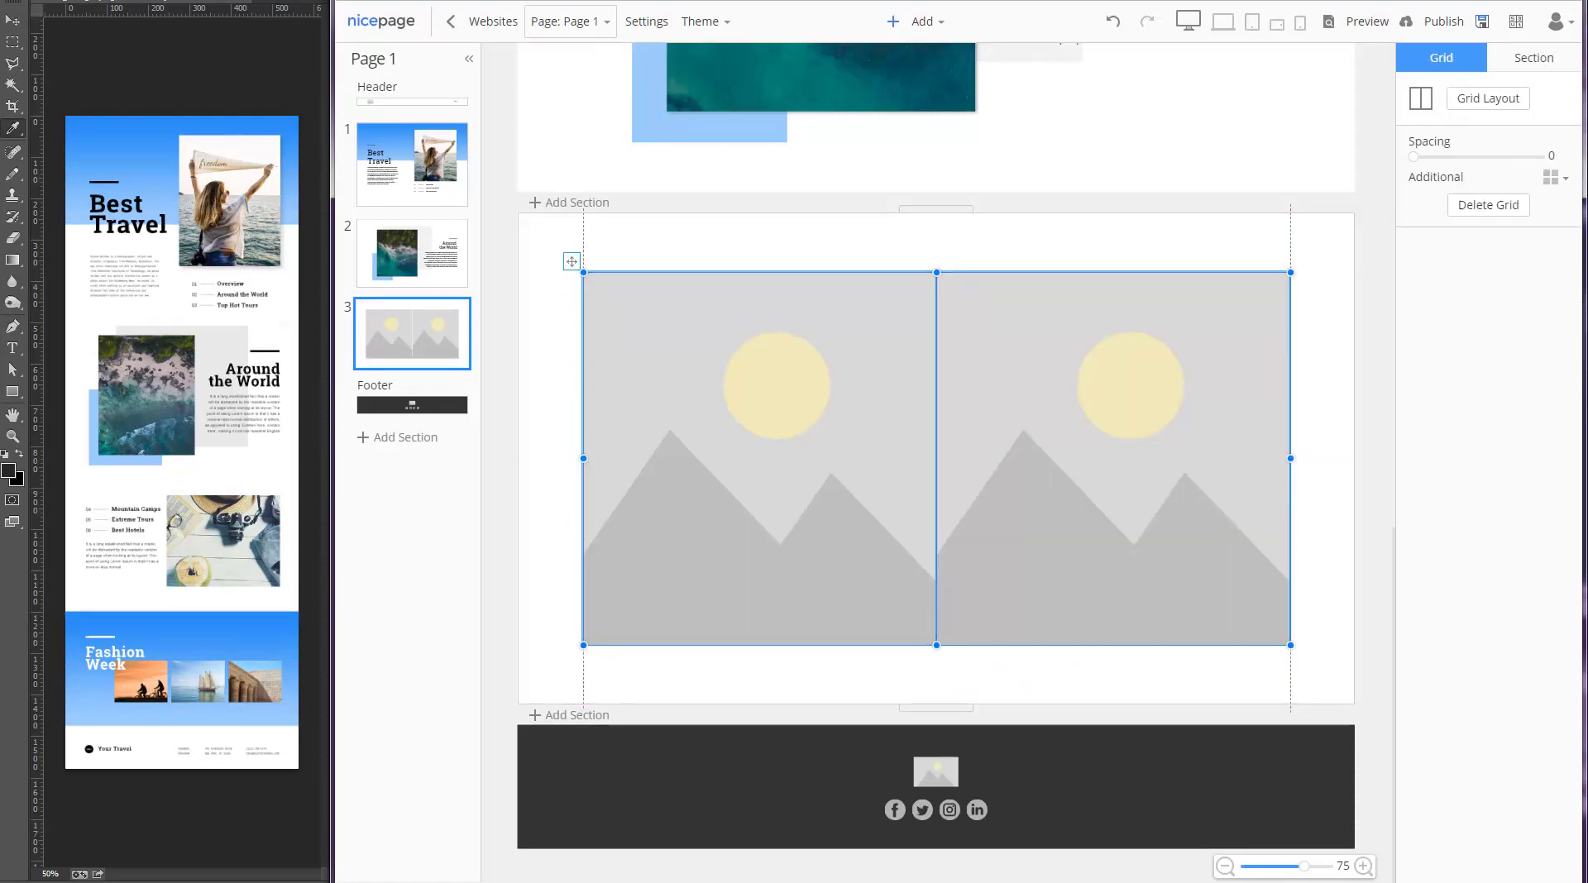
Fill the right cell with the holiday-2880261_960_720 photo and widen that cell by narrowing the left one.
drag(269, 71, 1009, 497)
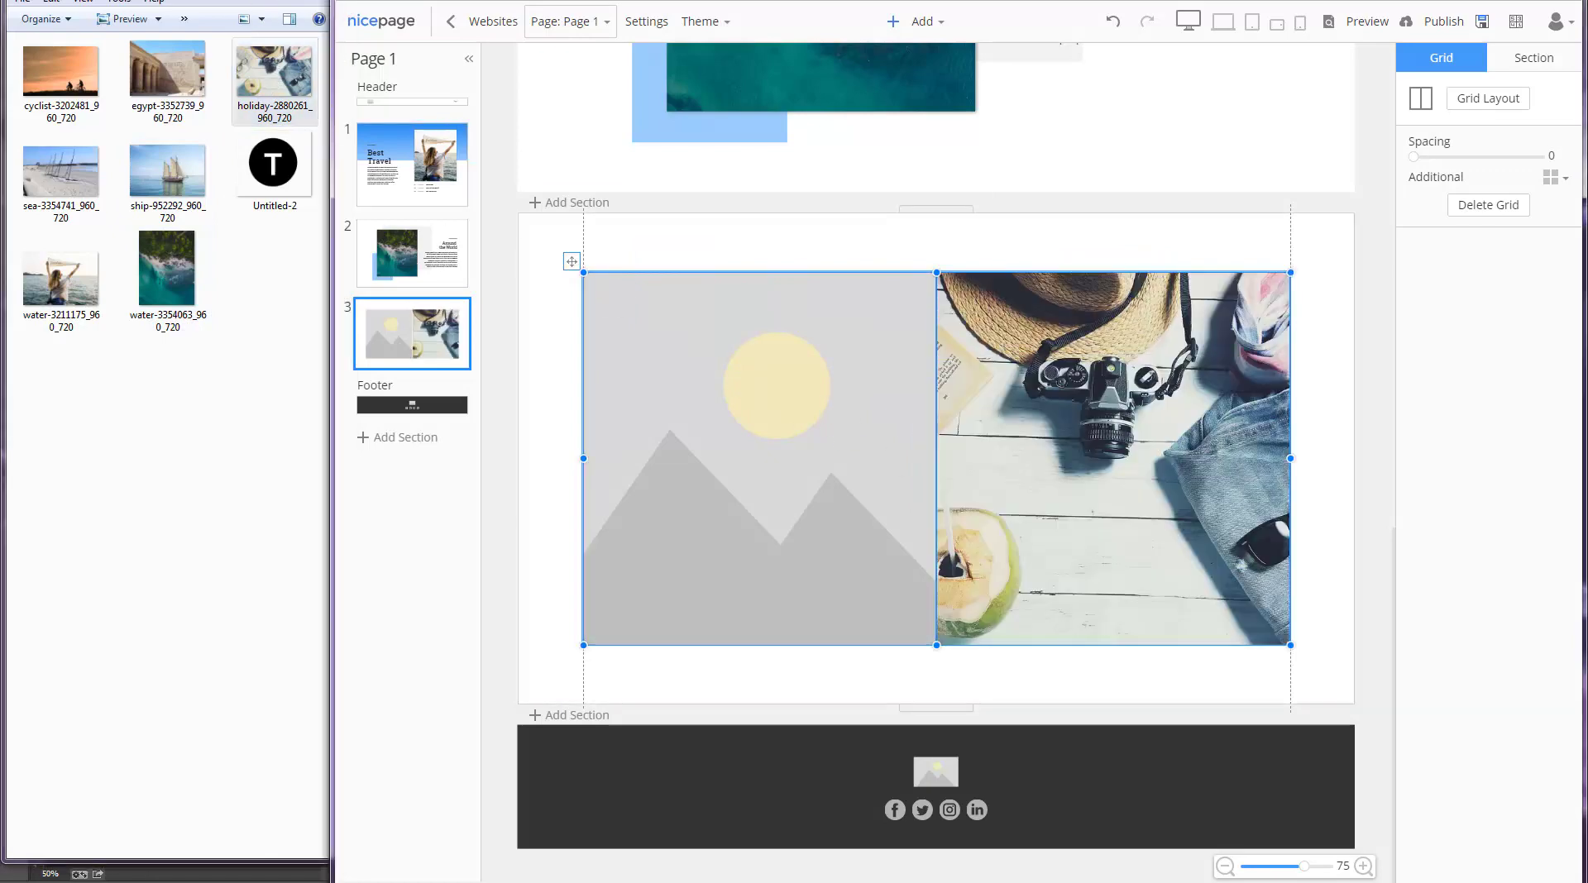
click(826, 514)
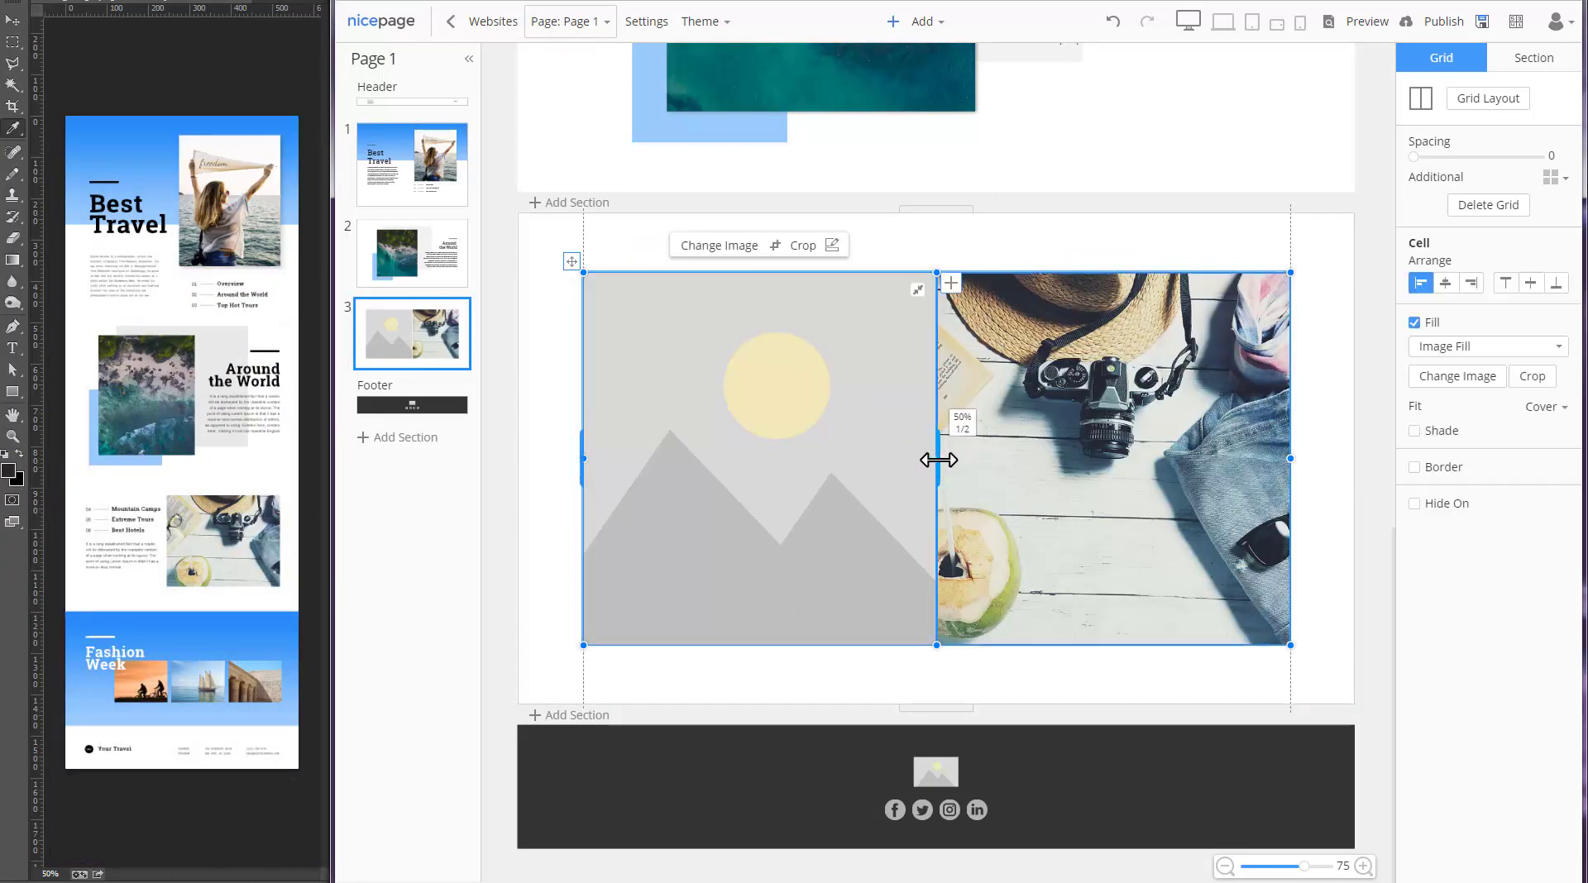
drag(923, 461, 772, 430)
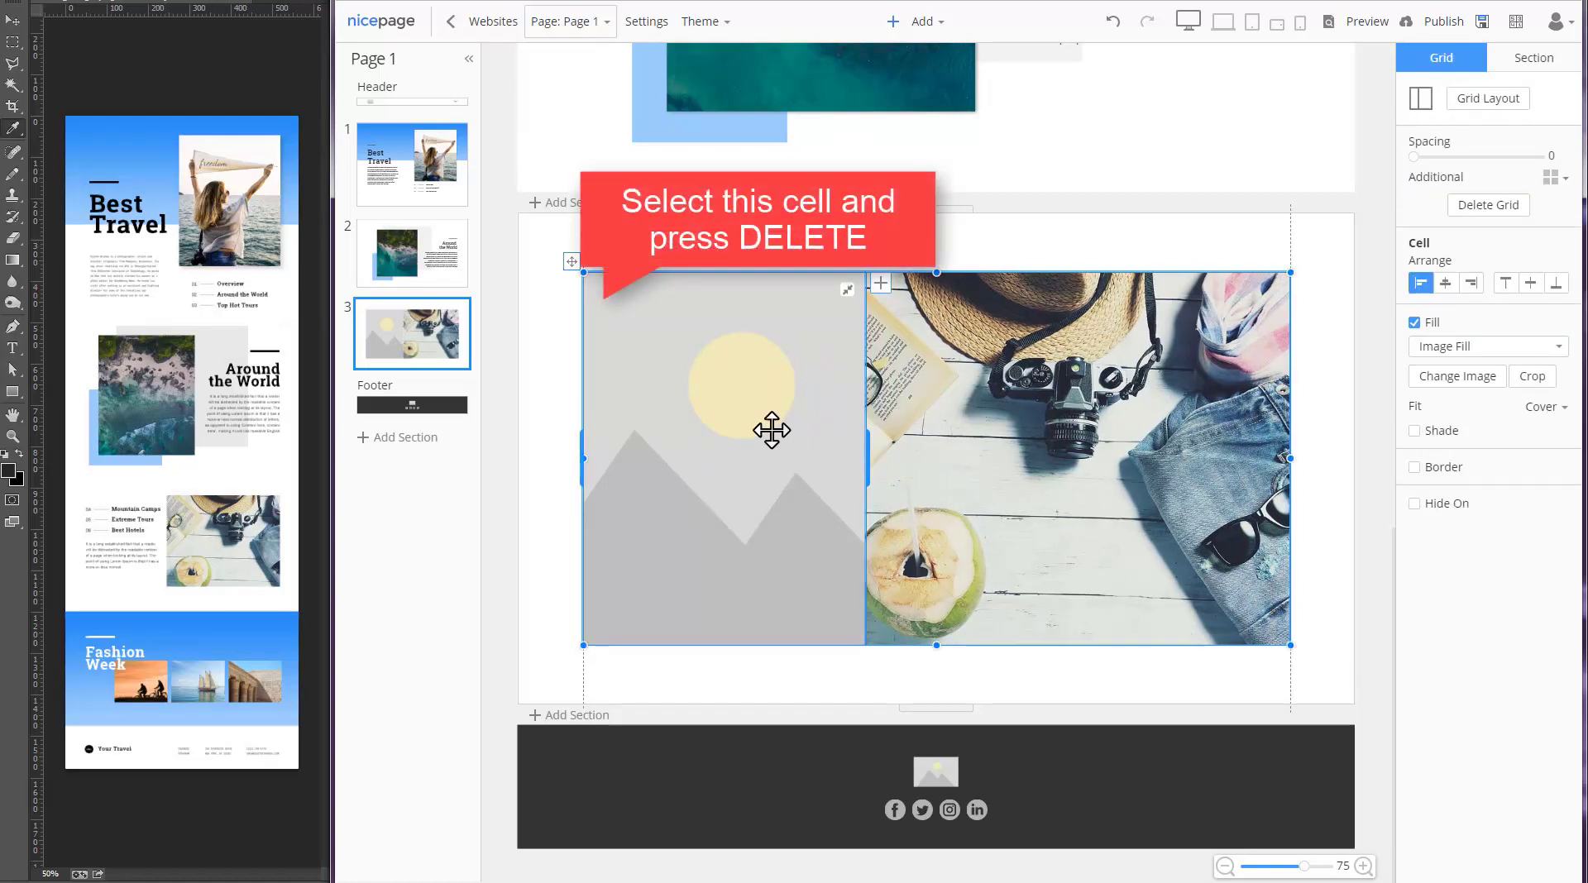
Clear the left cell's placeholder image and add the number "01" with a short horizontal line beside it.
key(Delete)
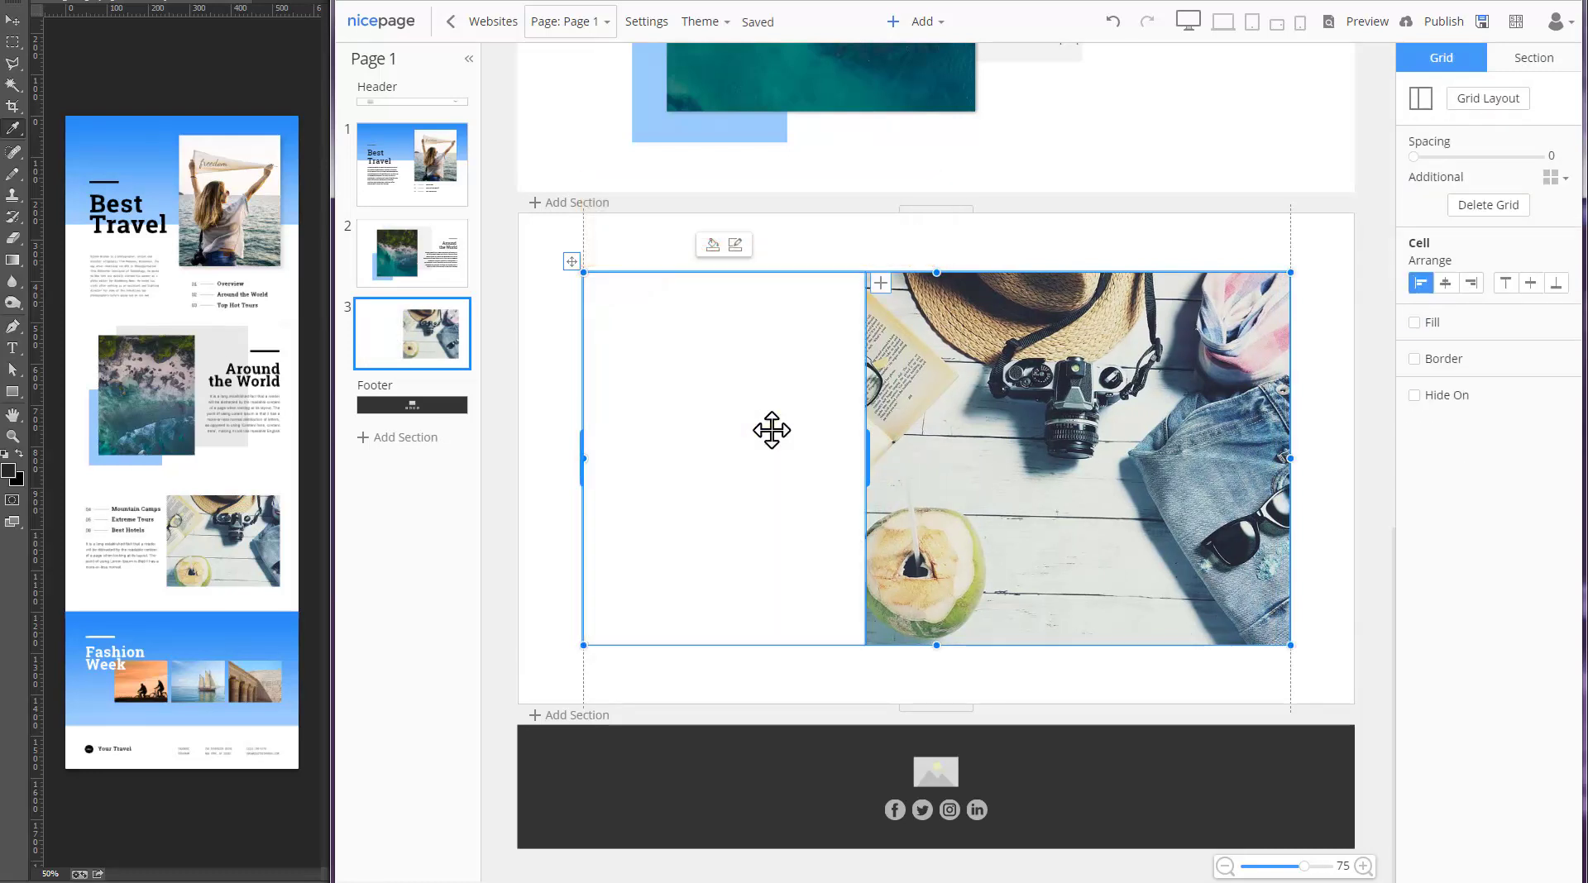
double_click(653, 317)
drag(854, 318, 704, 320)
click(694, 327)
Add a hyperlink after the line beside "01" and set its text to "Mountain Camps".
click(915, 22)
click(934, 258)
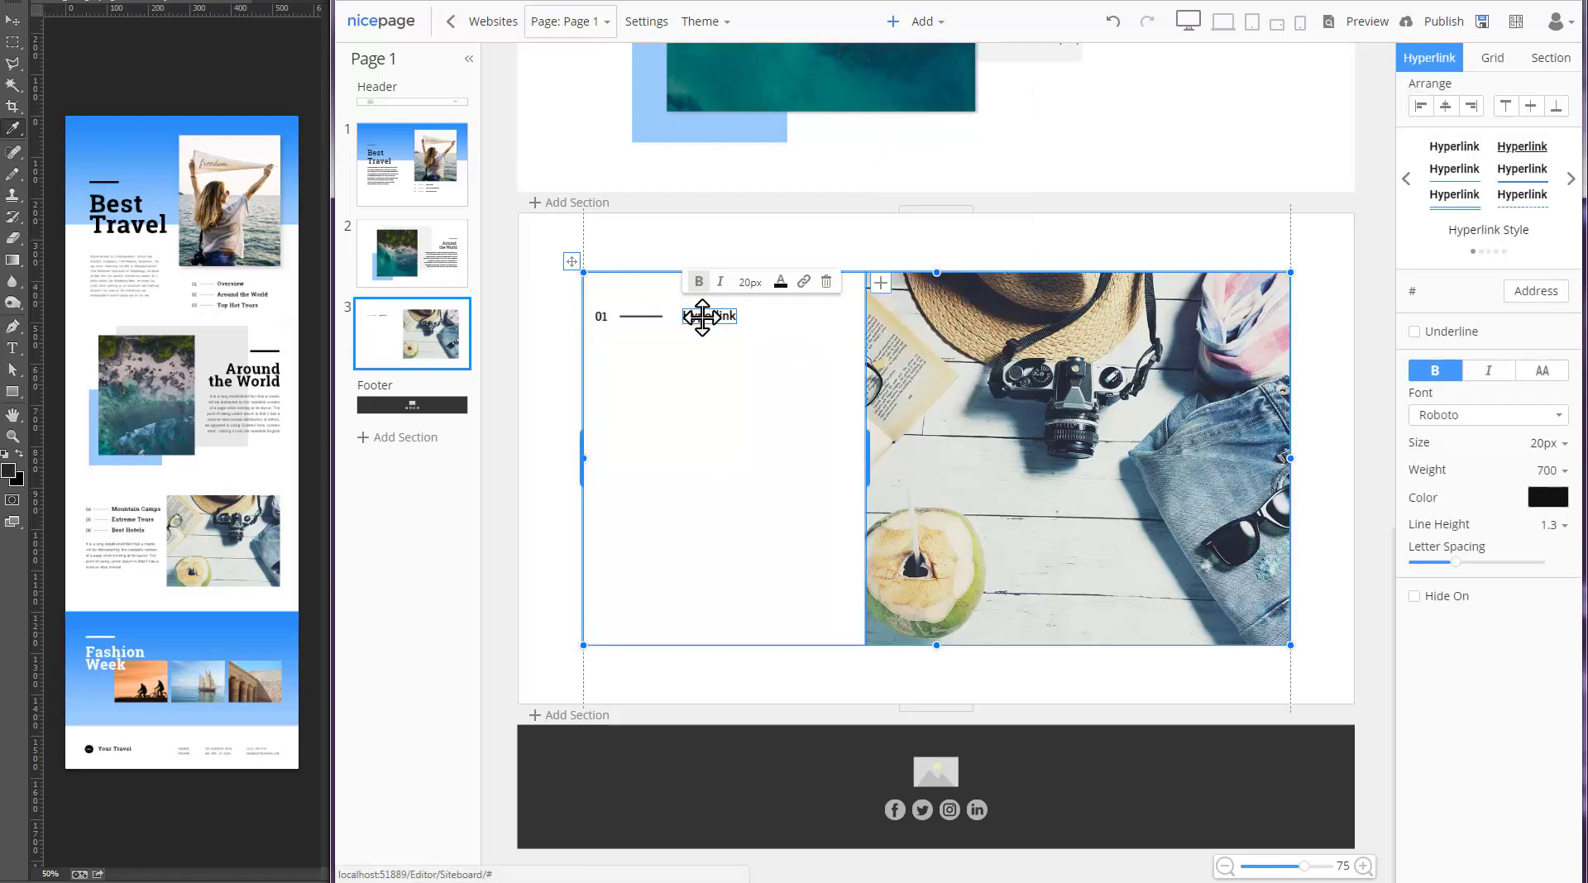
double_click(707, 319)
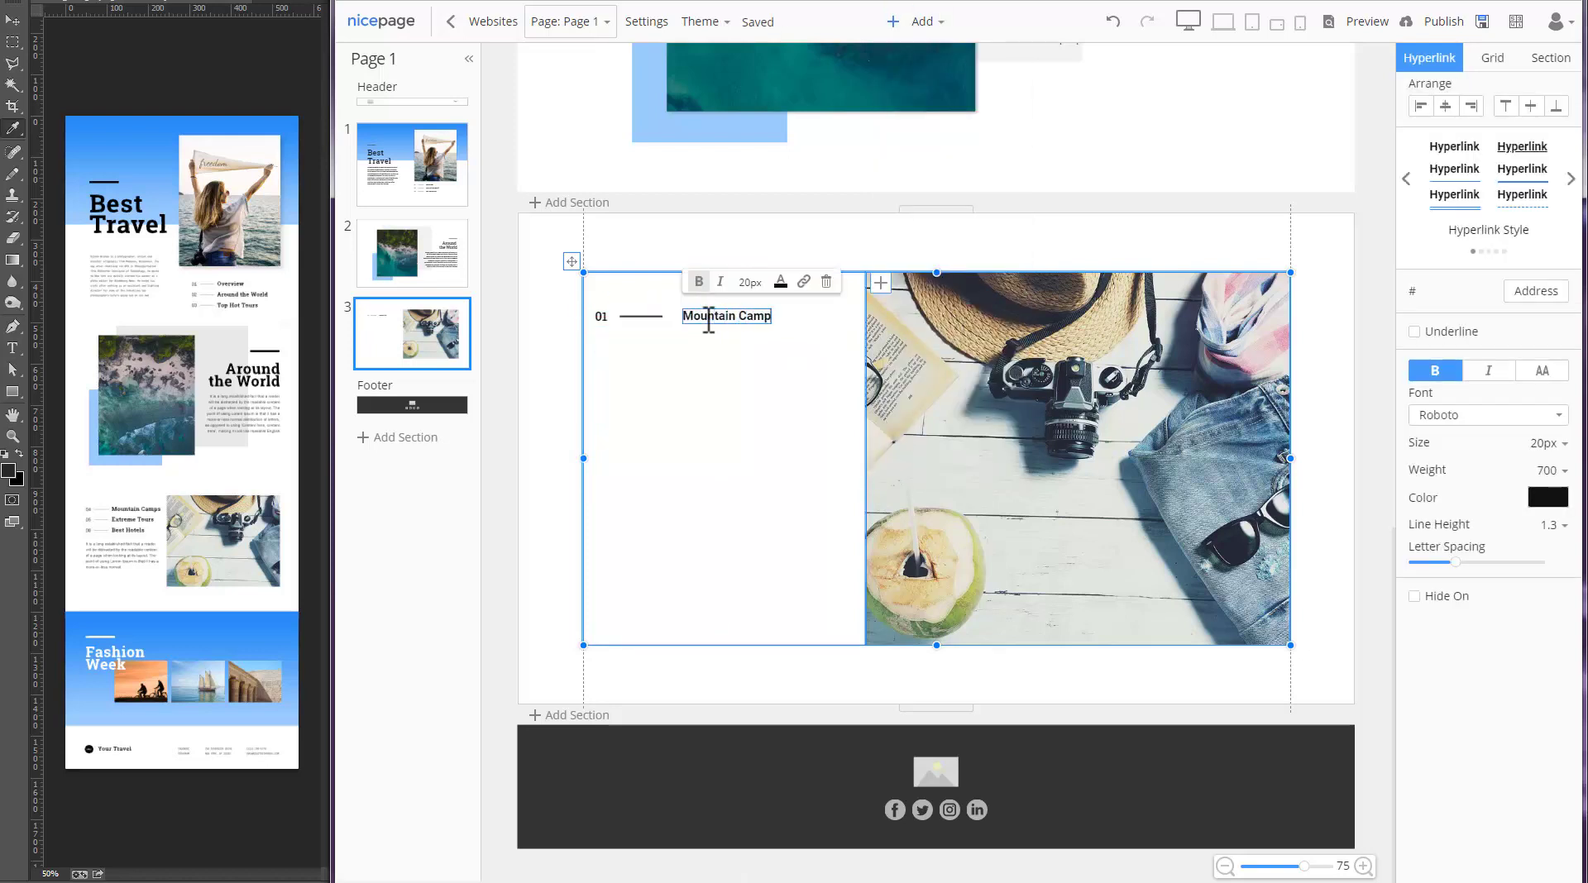
click(717, 378)
Duplicate the first list row directly below it and change the copy to "02" and "Extreme Tours".
drag(603, 316, 715, 344)
double_click(610, 344)
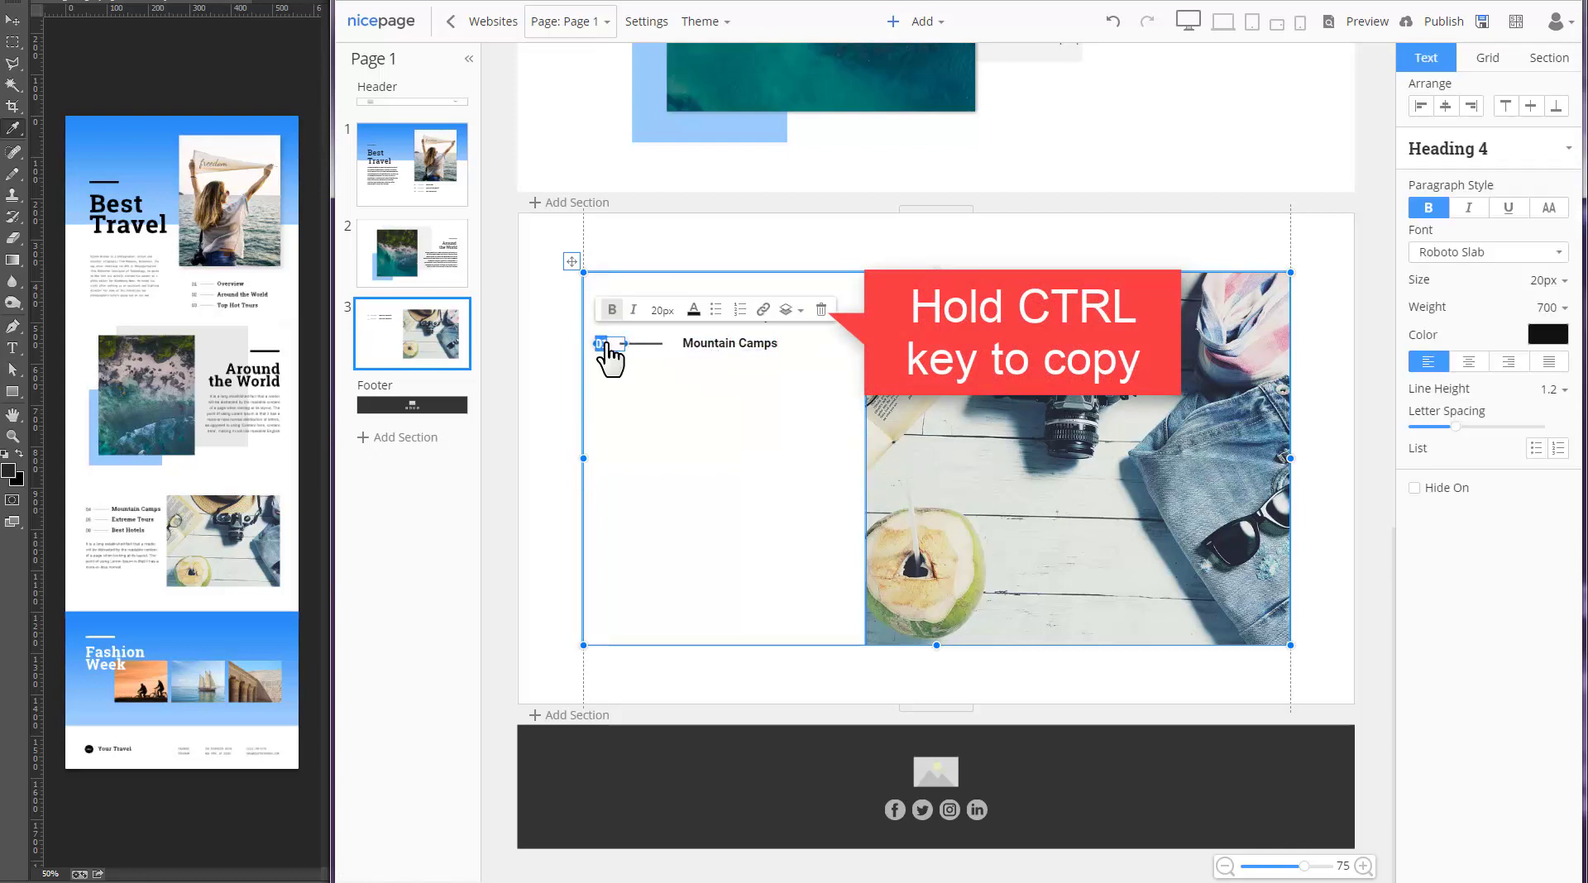
click(722, 344)
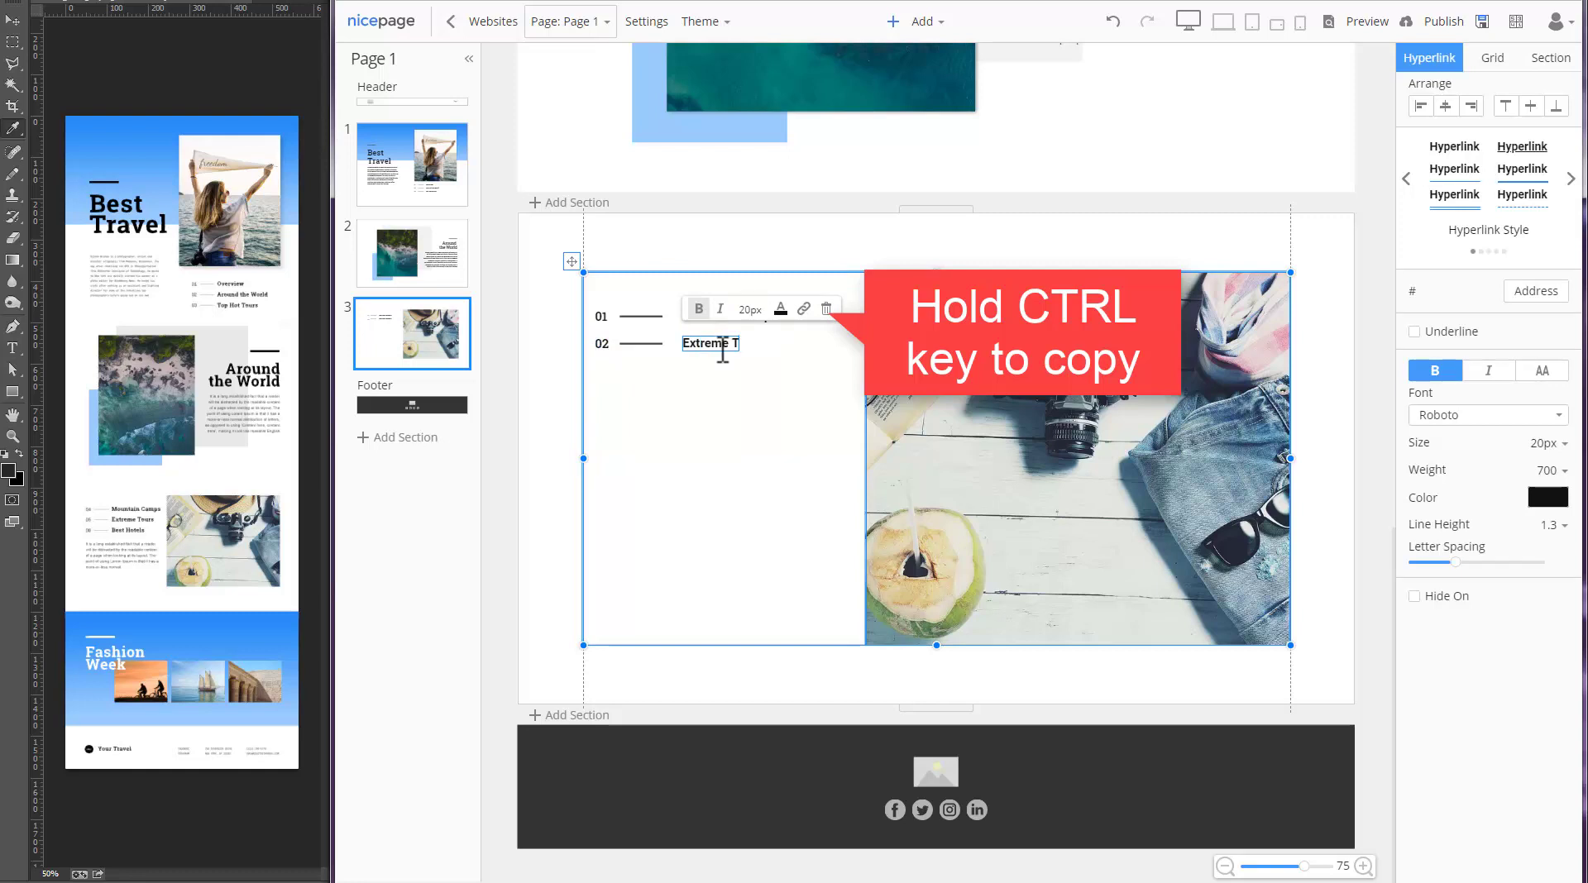
Duplicate the second list row below it and change the copy to "03" and "Best Hotels".
click(632, 369)
drag(604, 346, 699, 369)
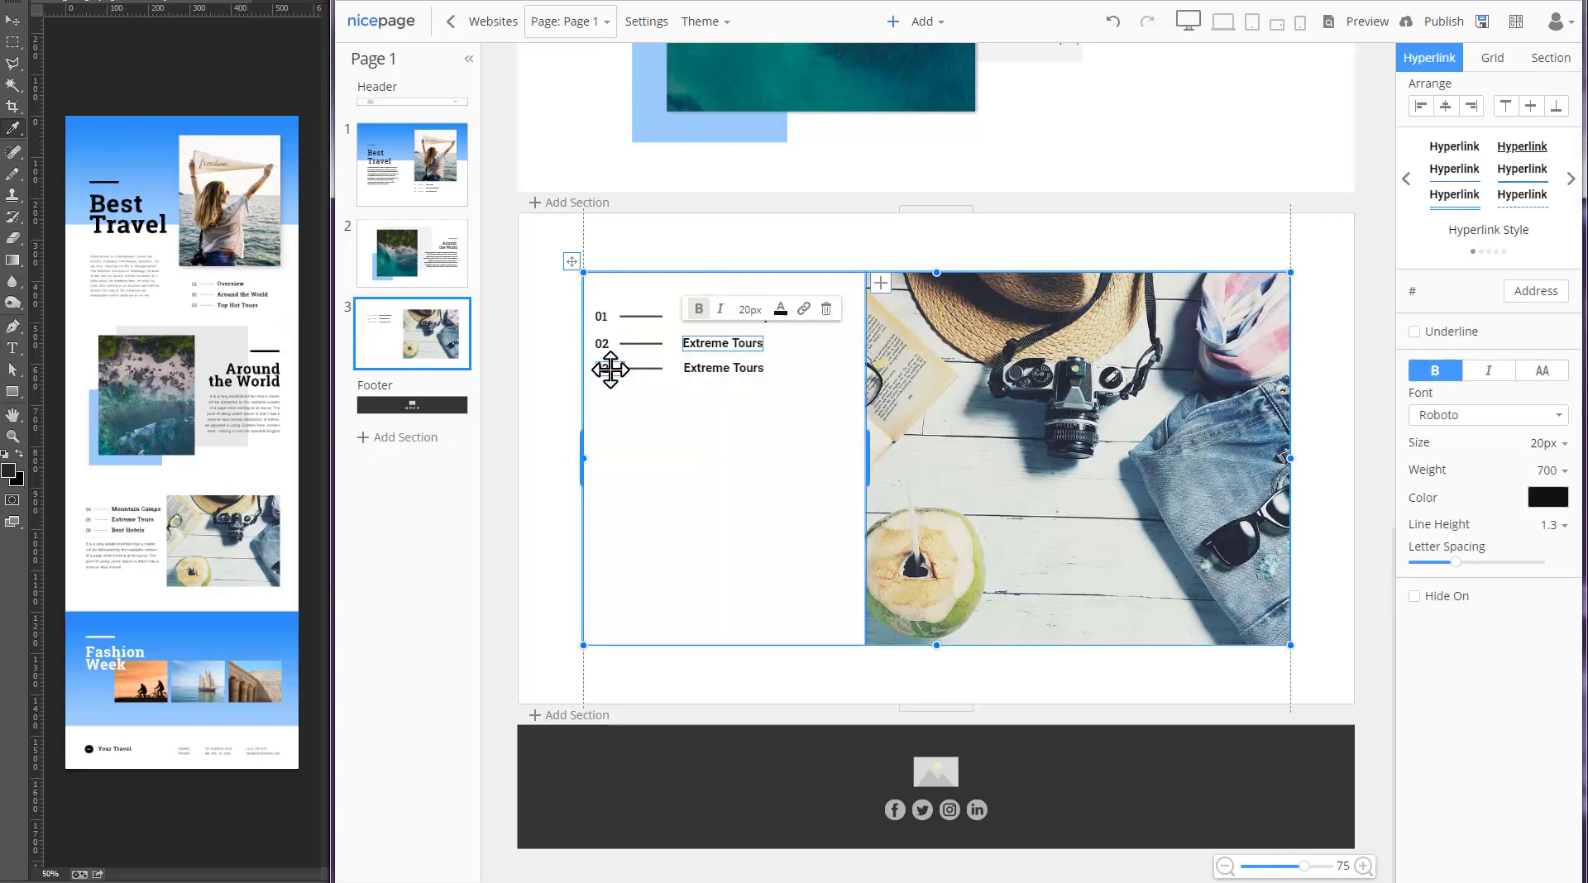
double_click(608, 369)
click(660, 414)
double_click(709, 369)
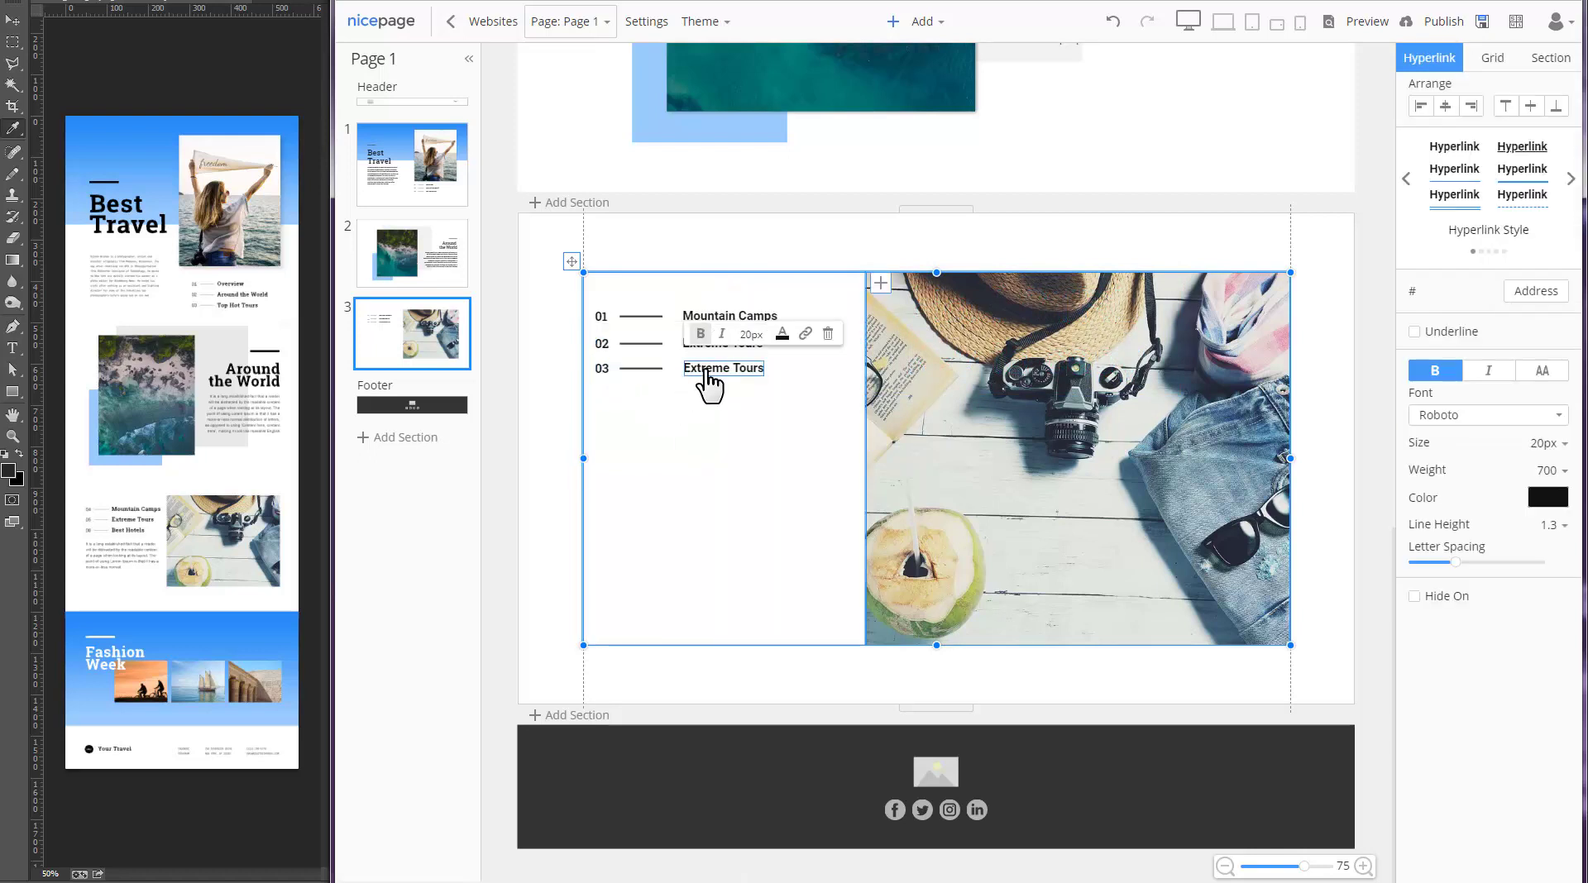
text(Best Hotels)
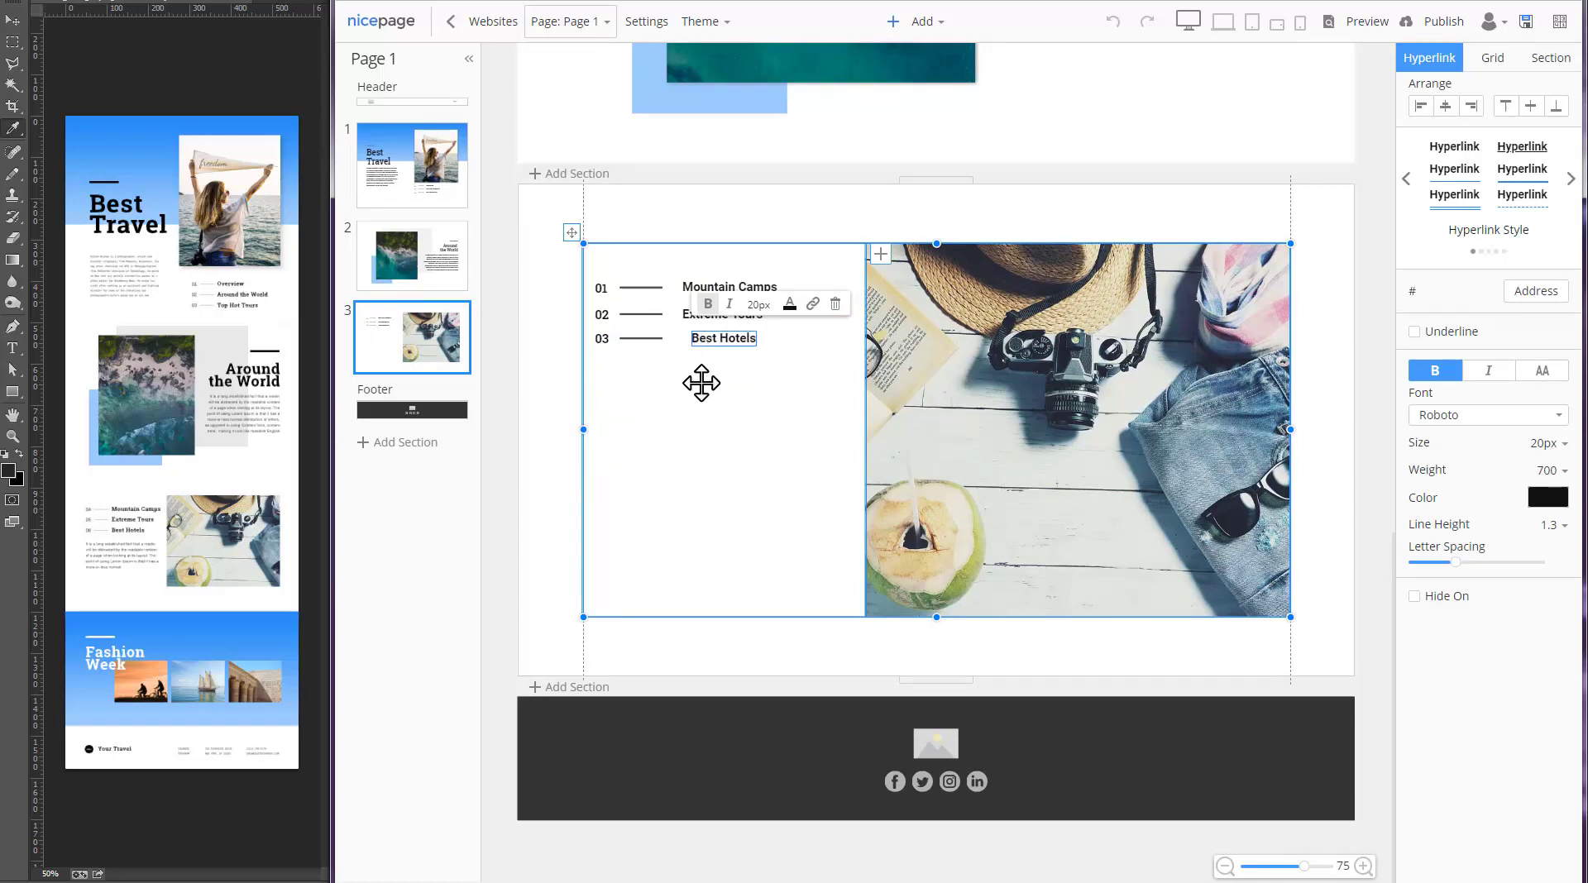
Add a Text element with the Lorem ipsum paragraph below the list and centre the left cell's content vertically.
click(727, 415)
key(t)
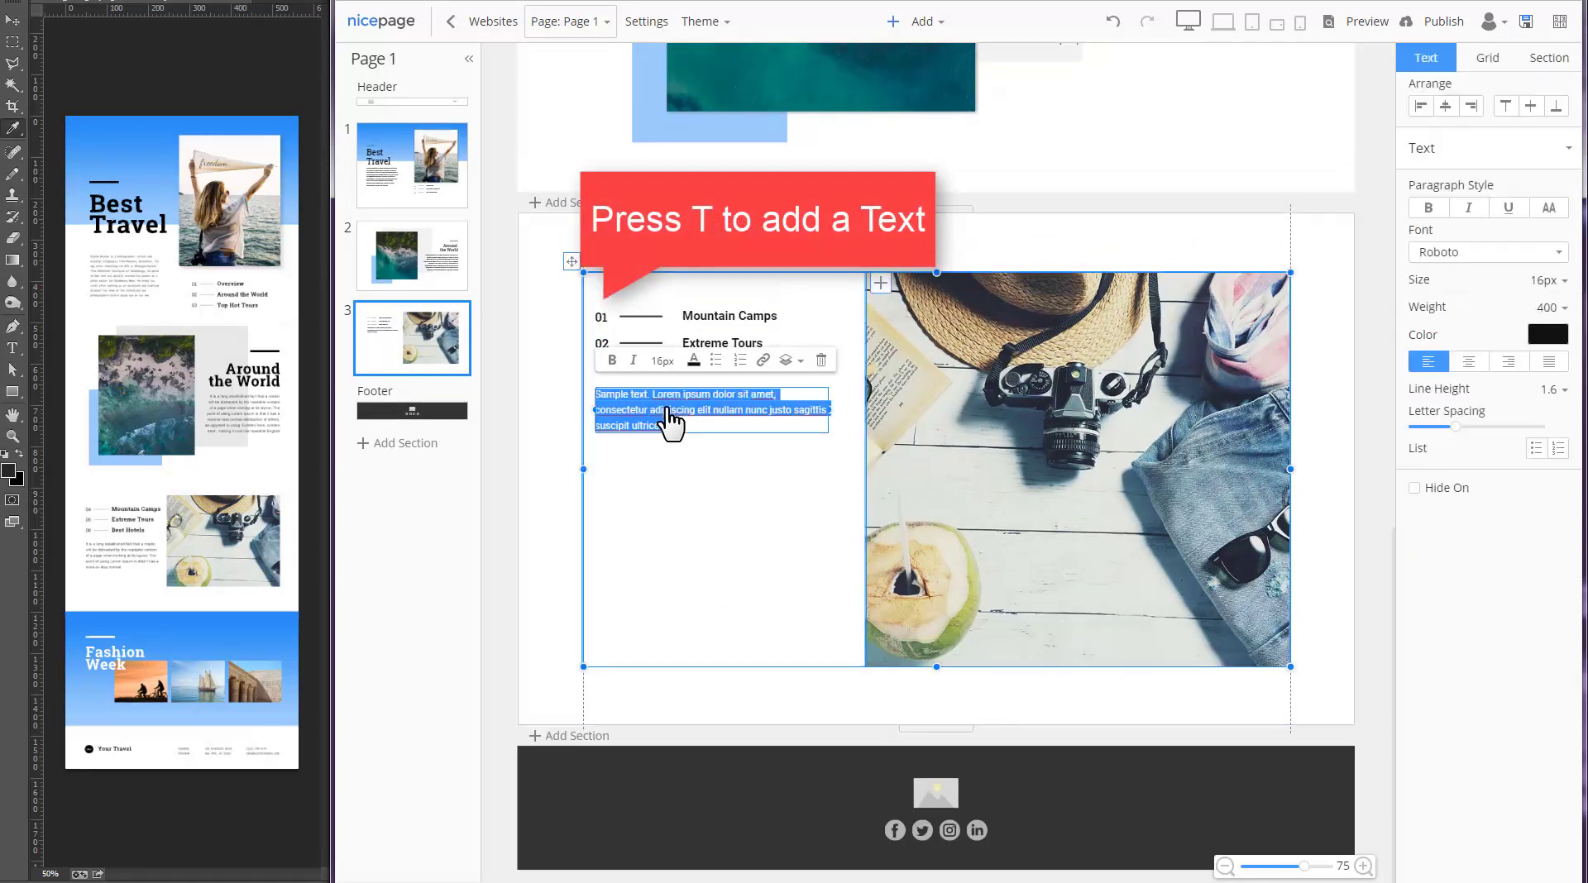
click(762, 584)
click(1532, 284)
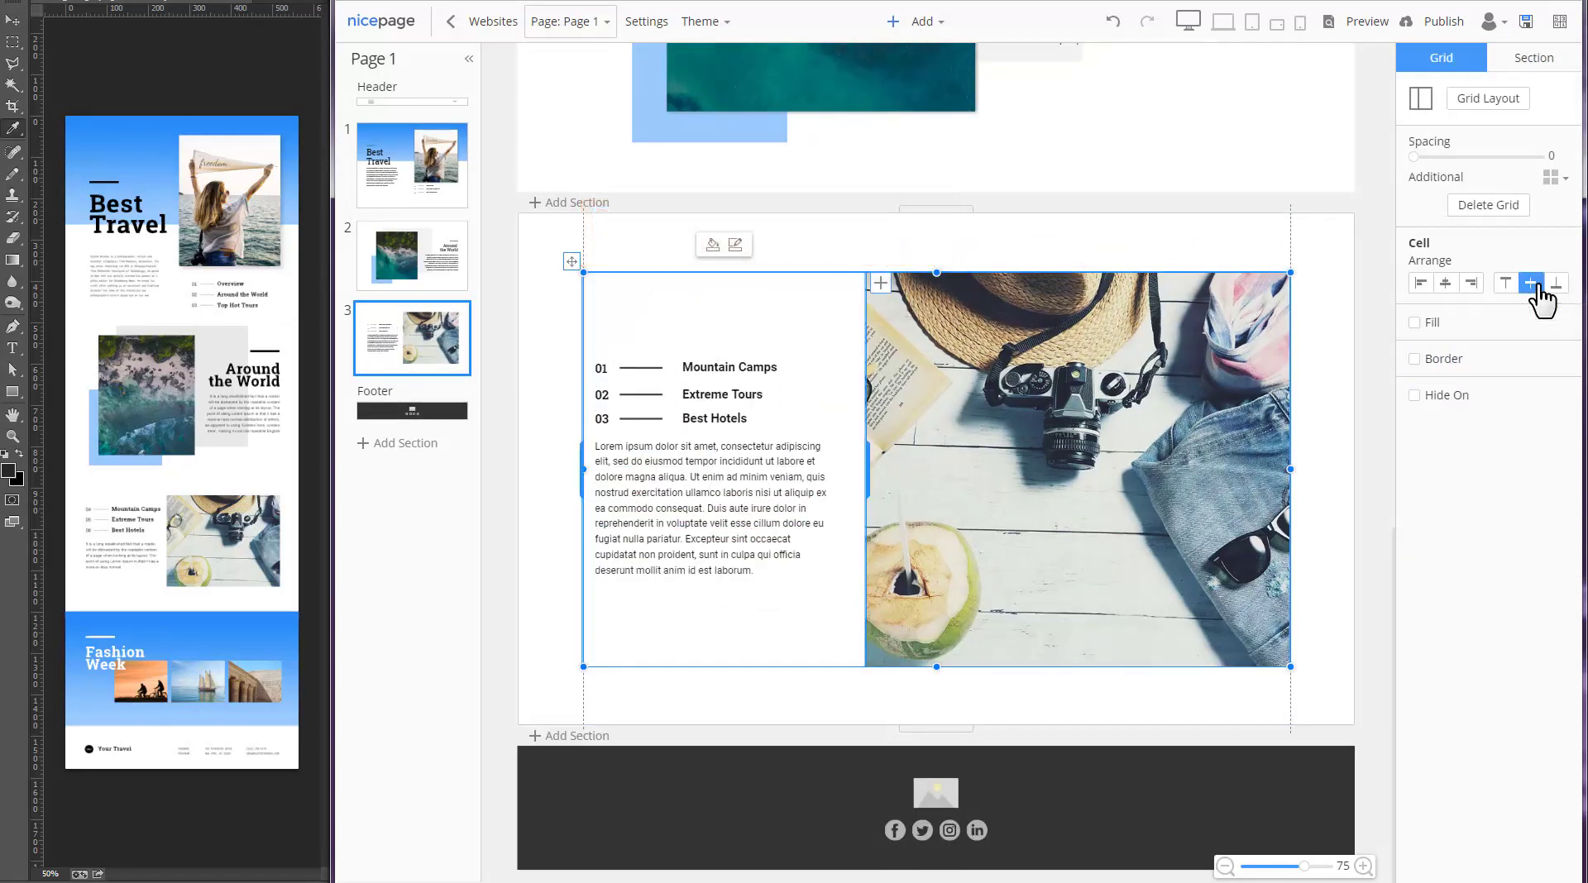
Add a new section below the tours list from the Images category, filtered to 3 Images and Gallery, using the "We are developing dreams" layout.
click(1348, 372)
scroll(1348, 373, down, 1)
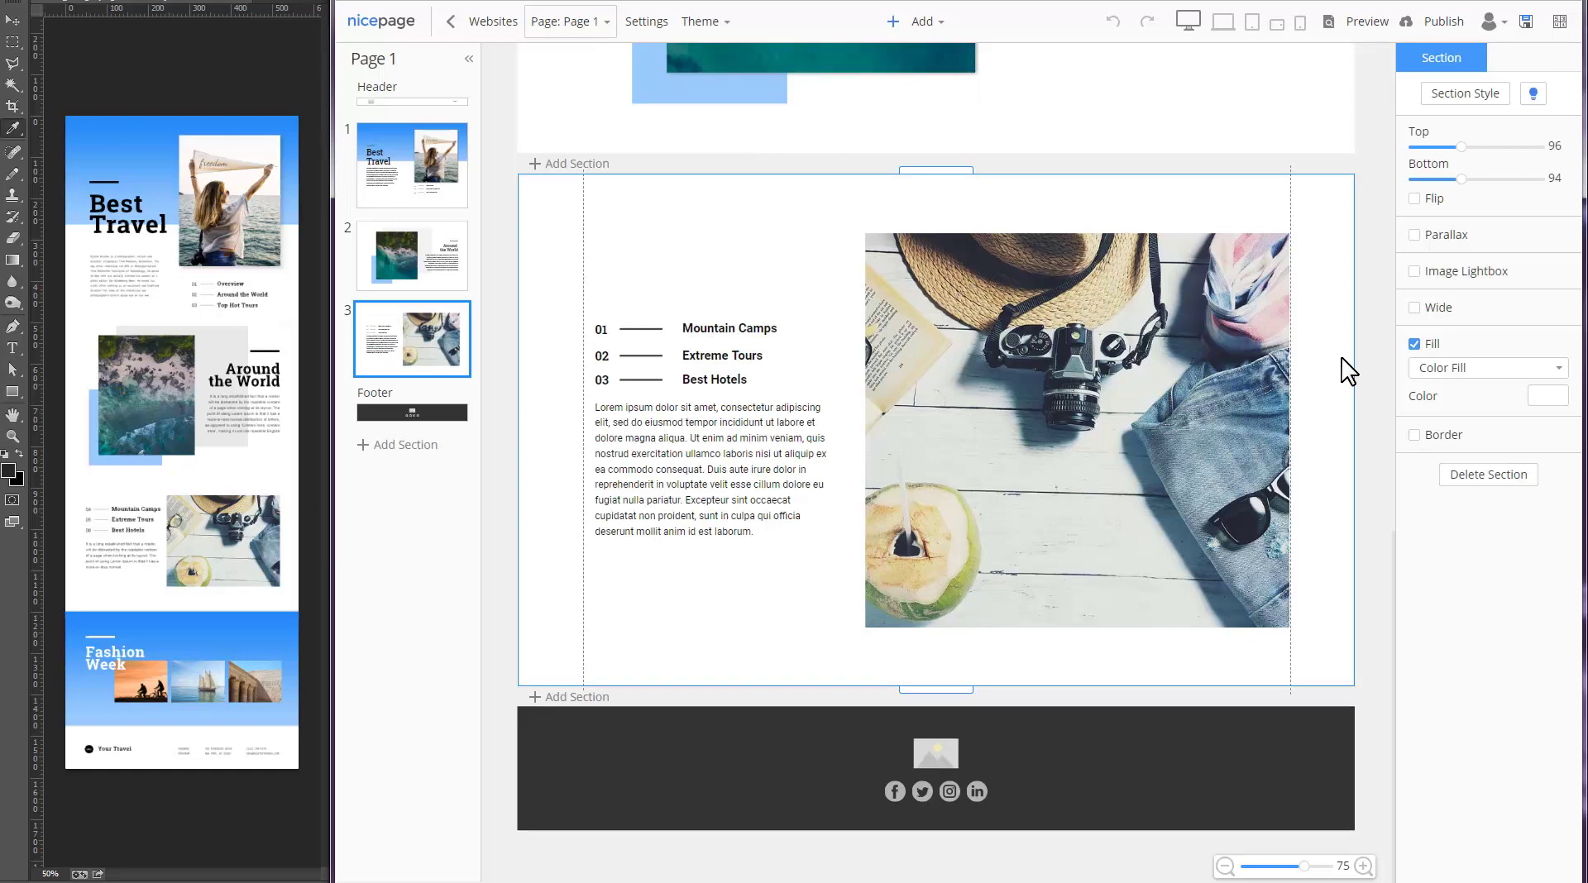
click(589, 696)
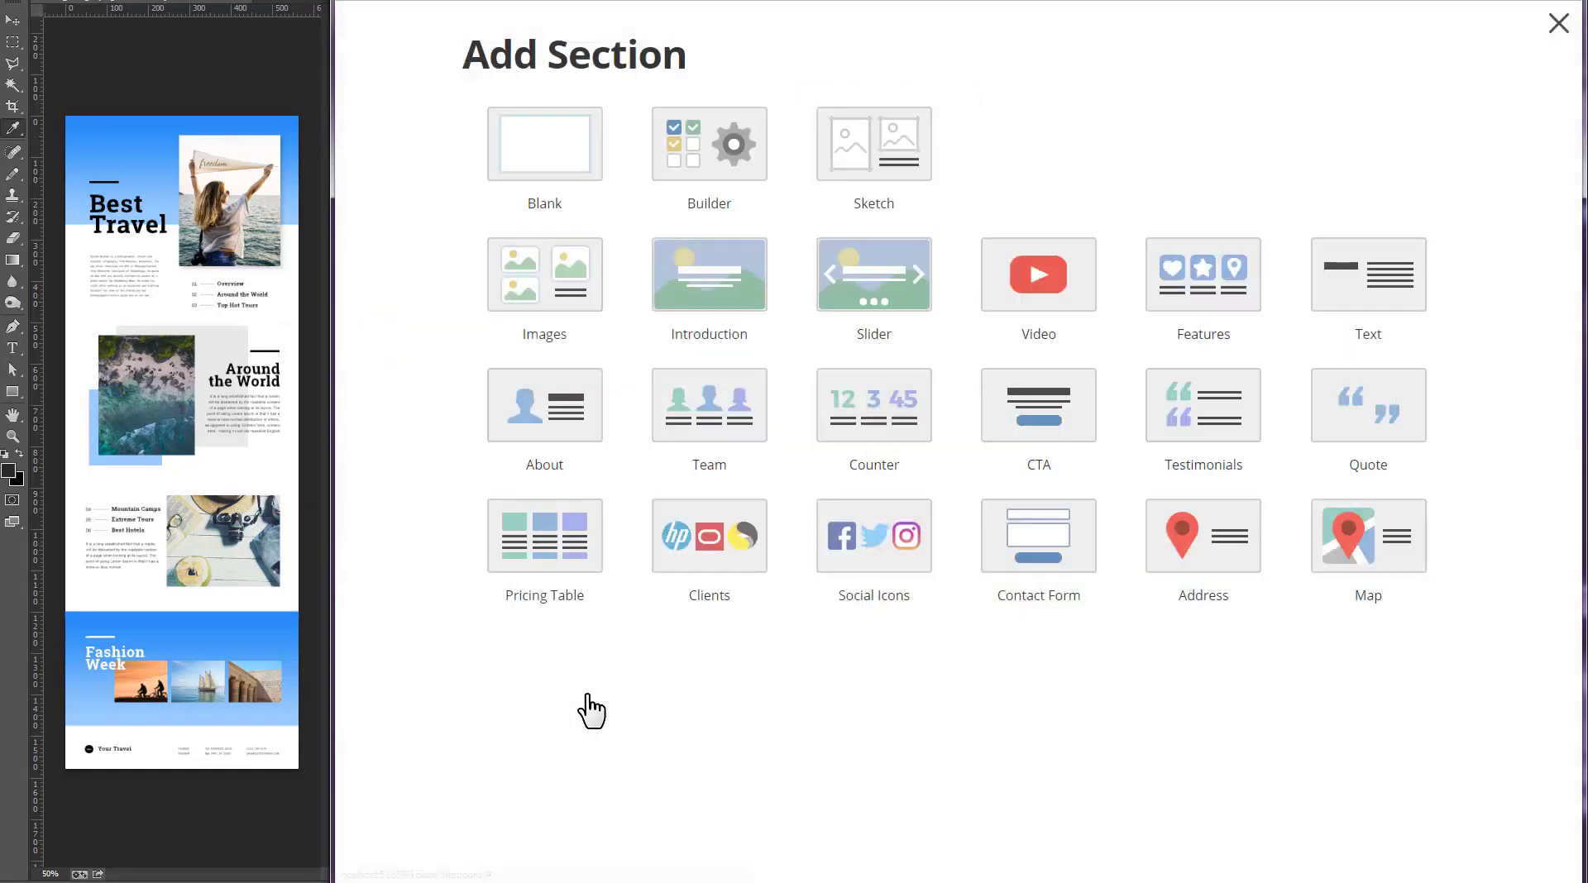
click(563, 279)
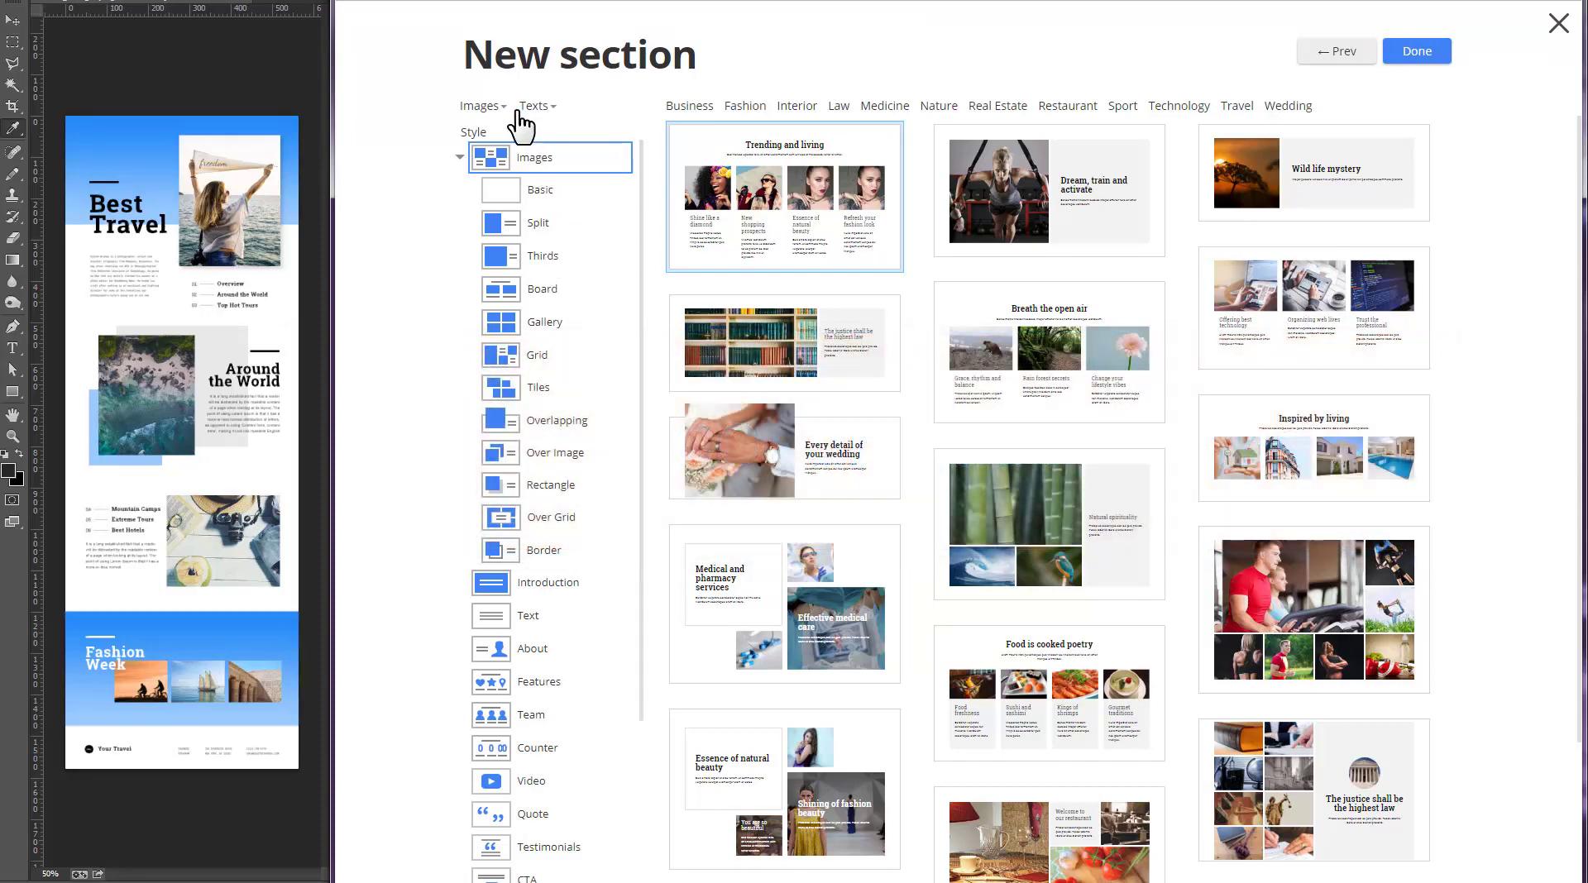
click(483, 106)
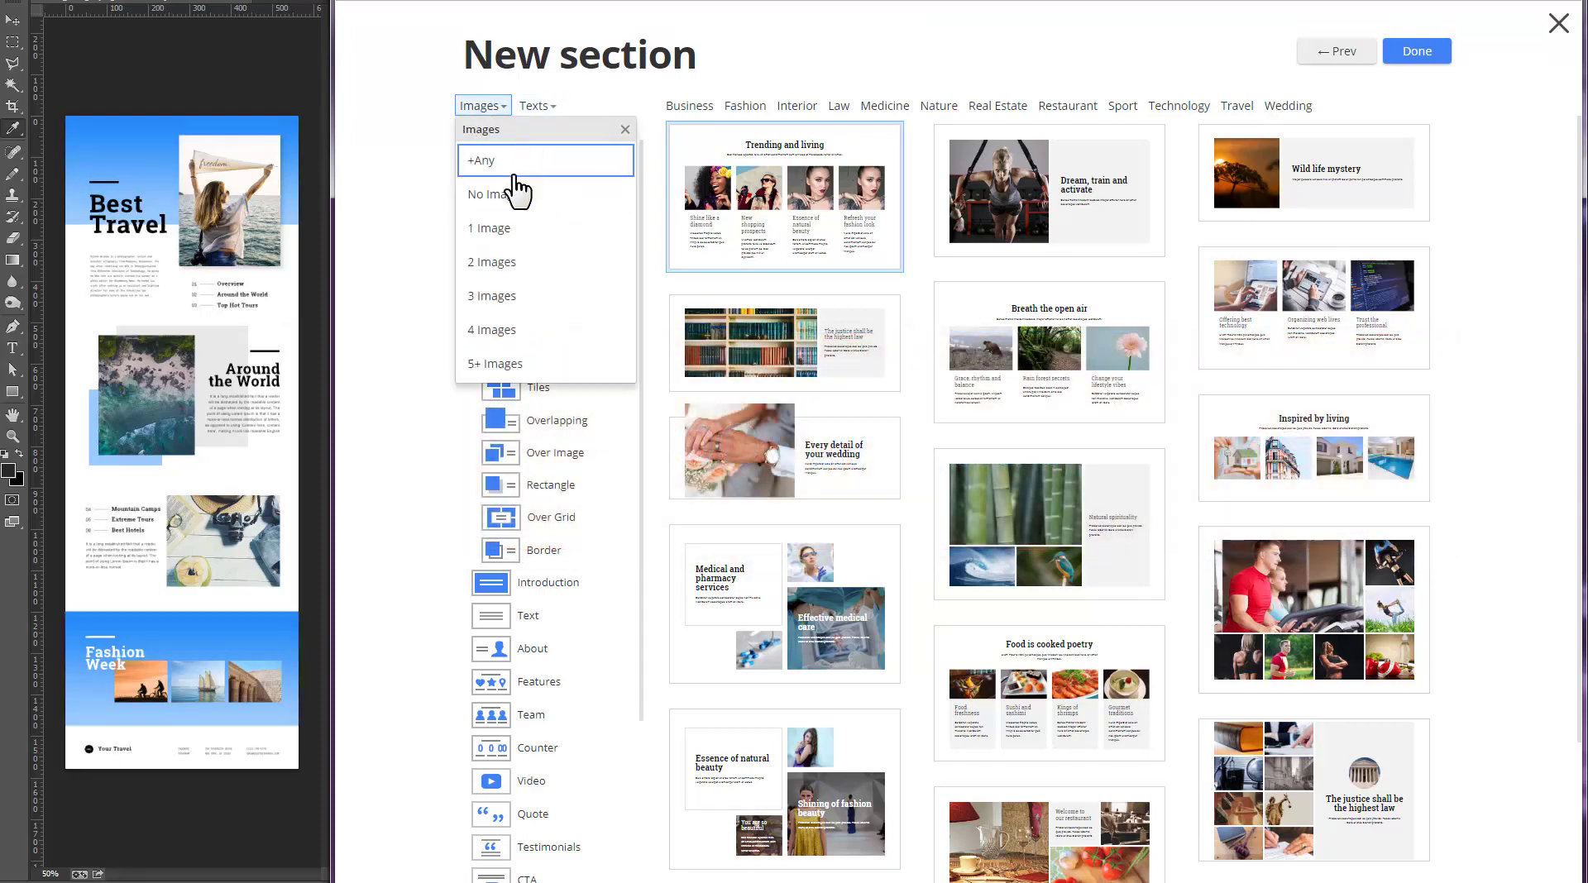
click(539, 297)
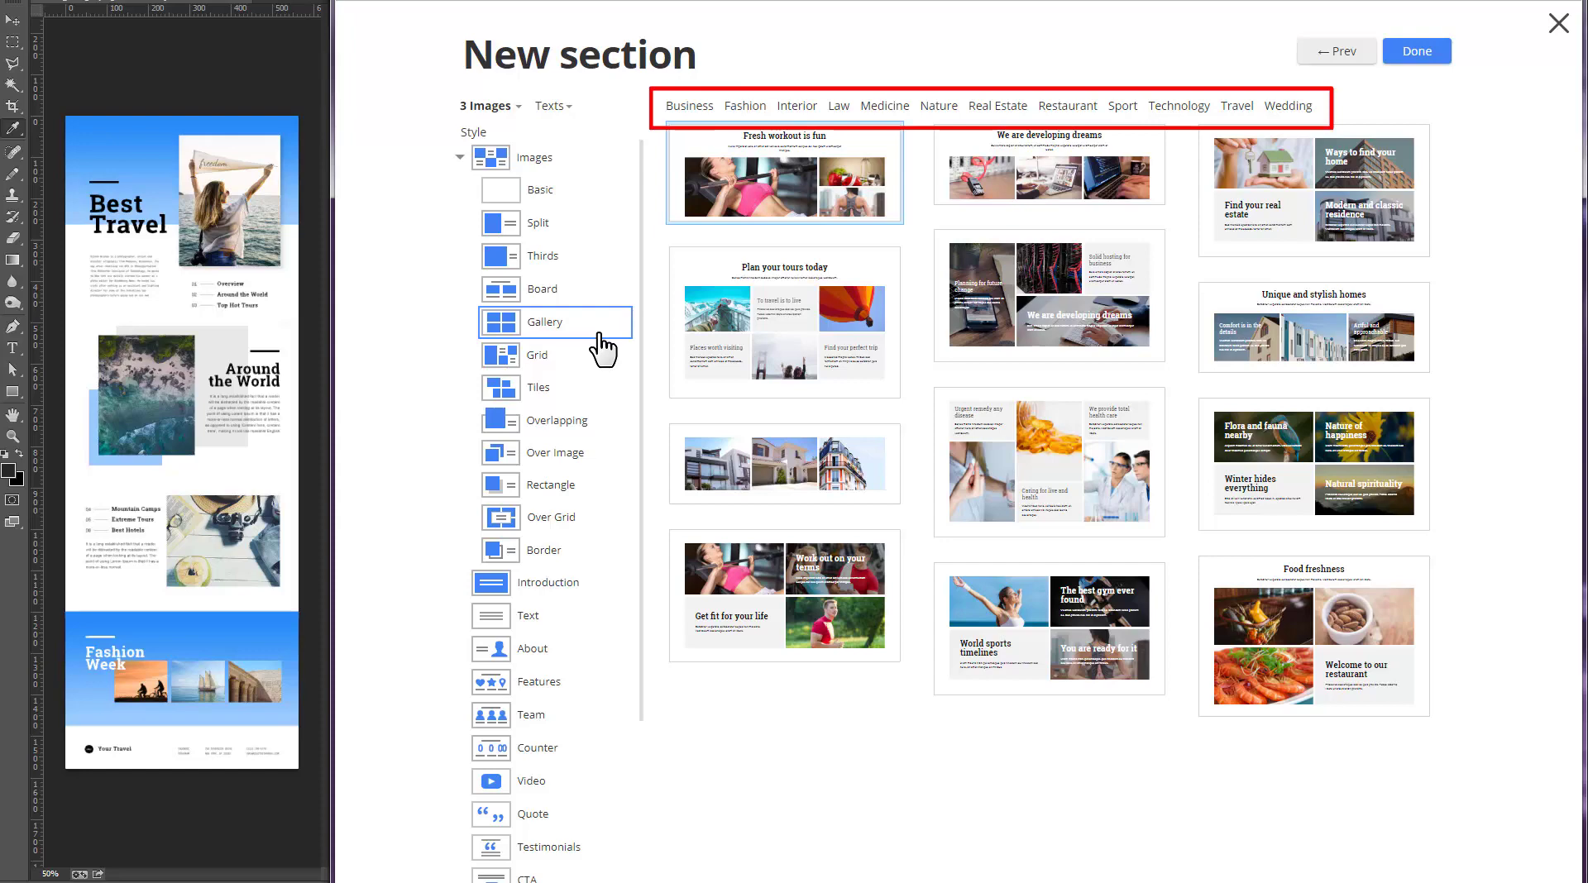
click(1063, 195)
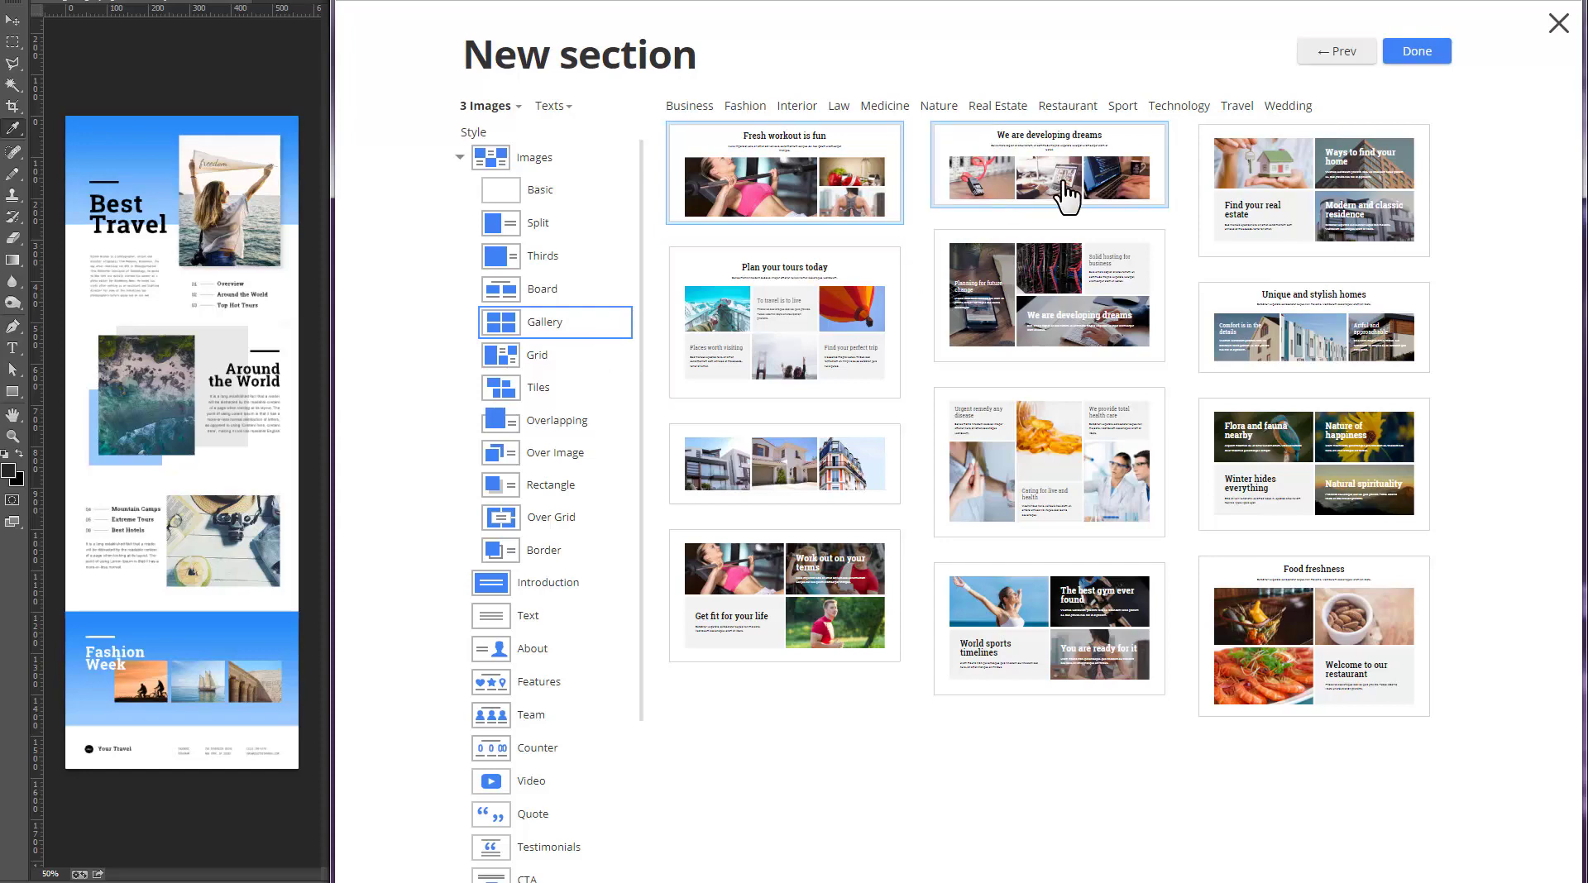
click(1419, 54)
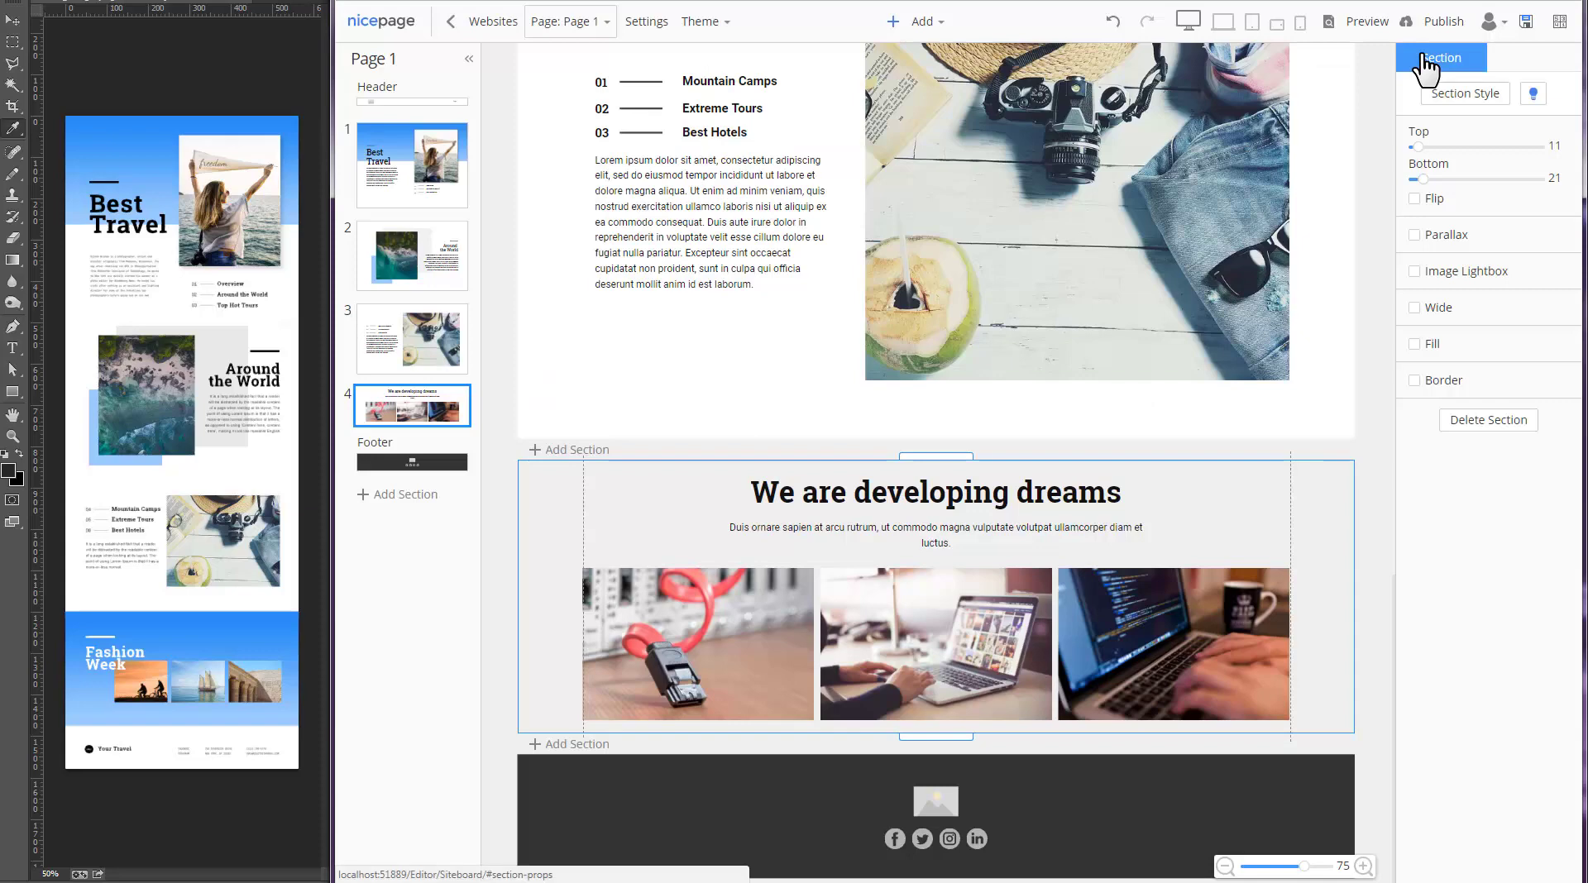
Increase the new section's top spacing to 235, extend the heading group upward and narrow it from its right edge.
drag(976, 333, 1265, 479)
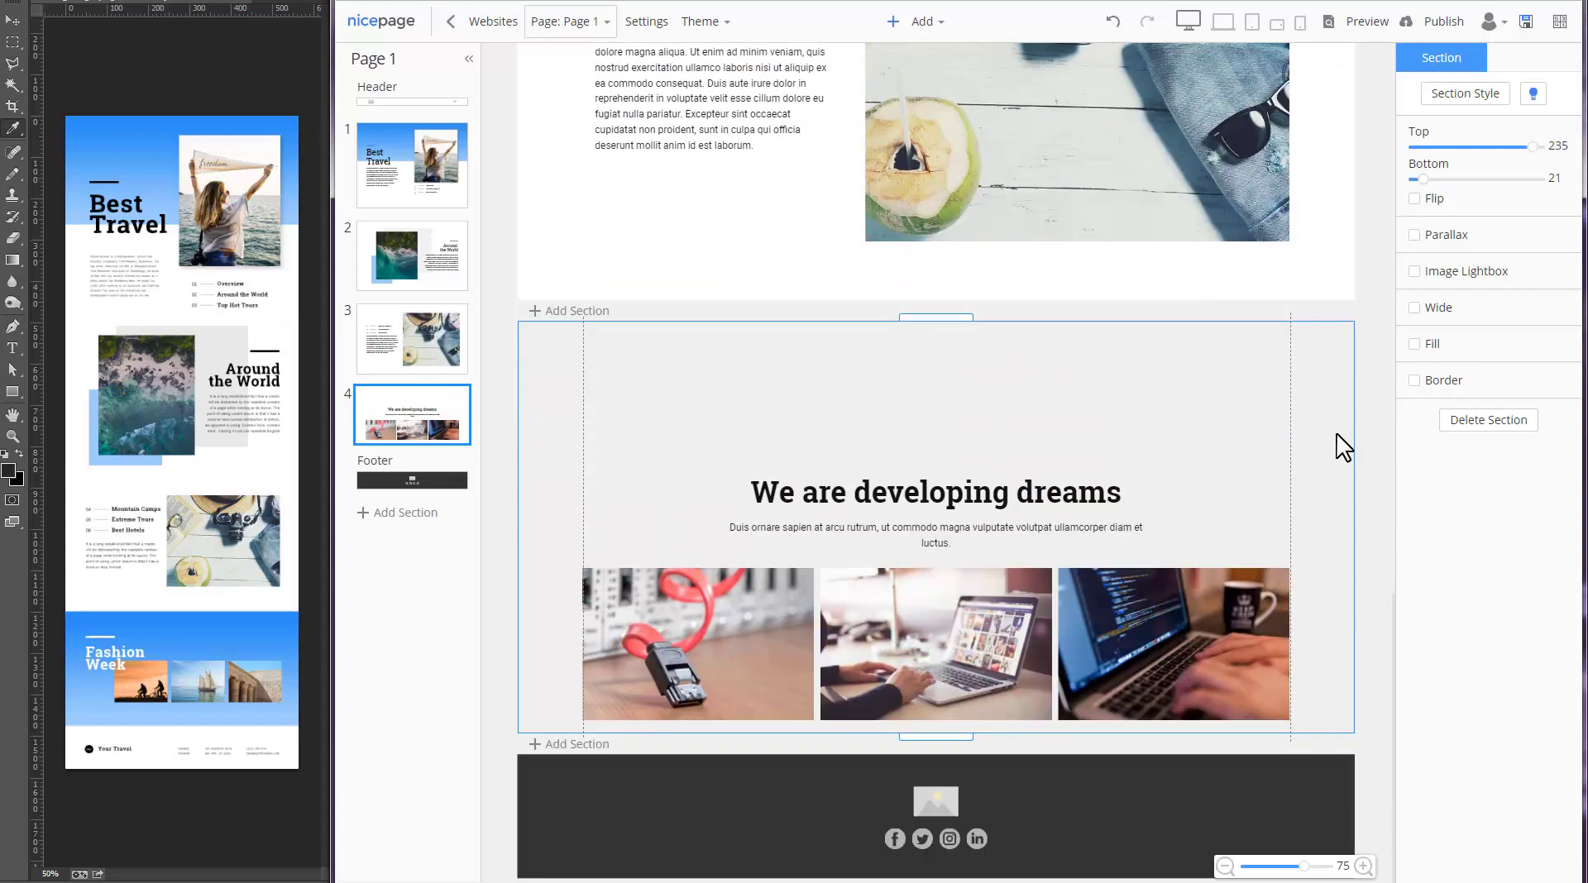
click(1155, 485)
drag(935, 456, 947, 358)
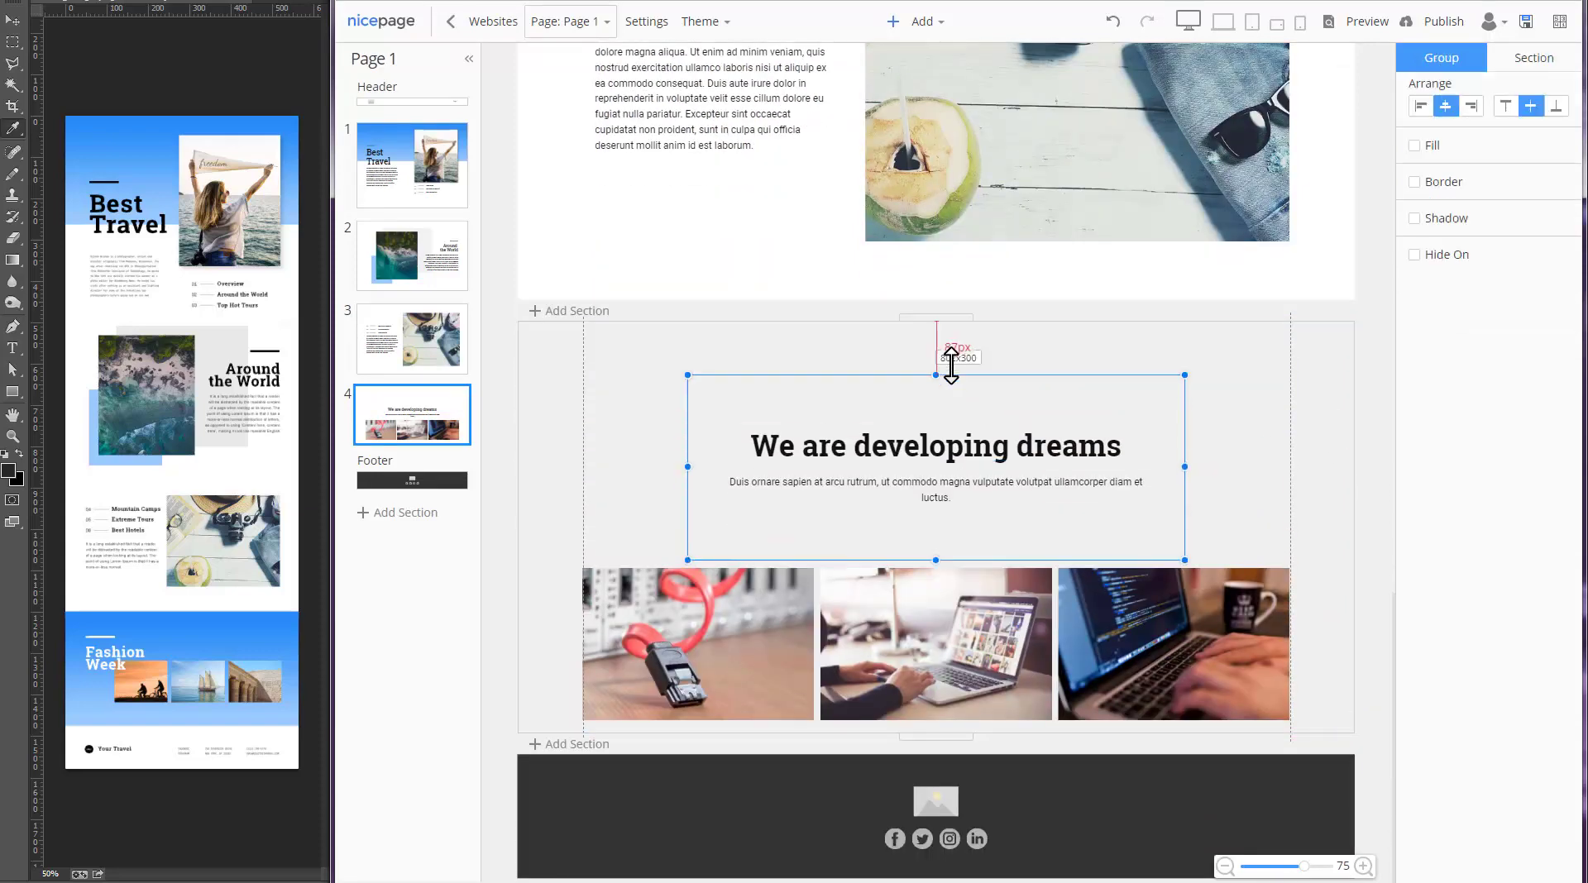
drag(1172, 456, 1049, 454)
Delete the "We are developing dreams" heading and the paragraph beneath it from the group.
click(940, 456)
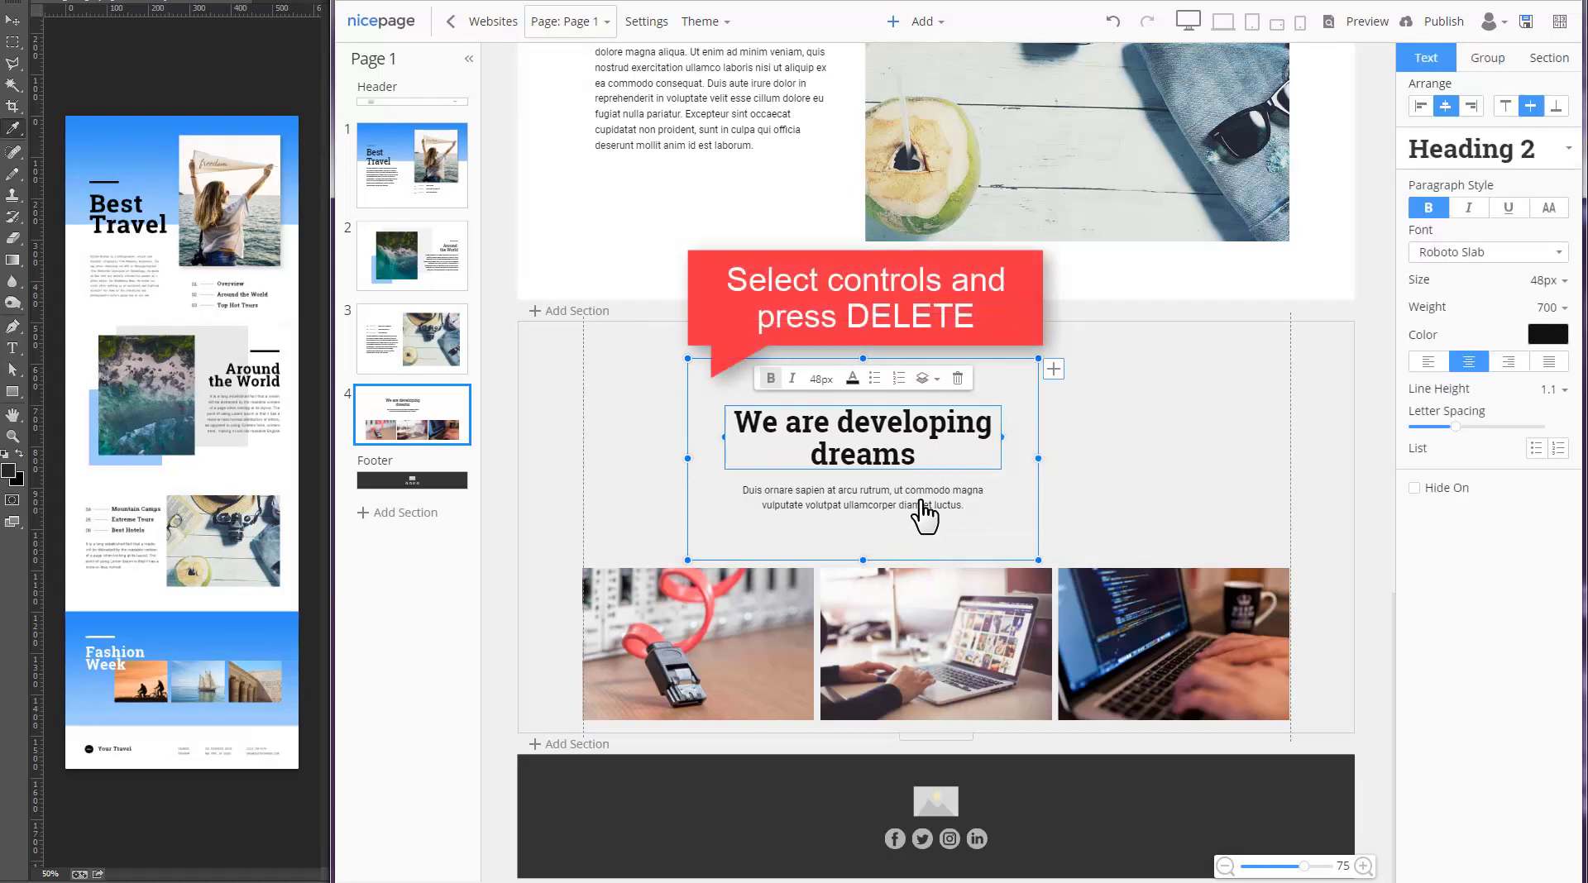
key(Delete)
click(925, 517)
key(Delete)
Add a line and a headline to the emptied group and align the group's contents to the left.
click(922, 484)
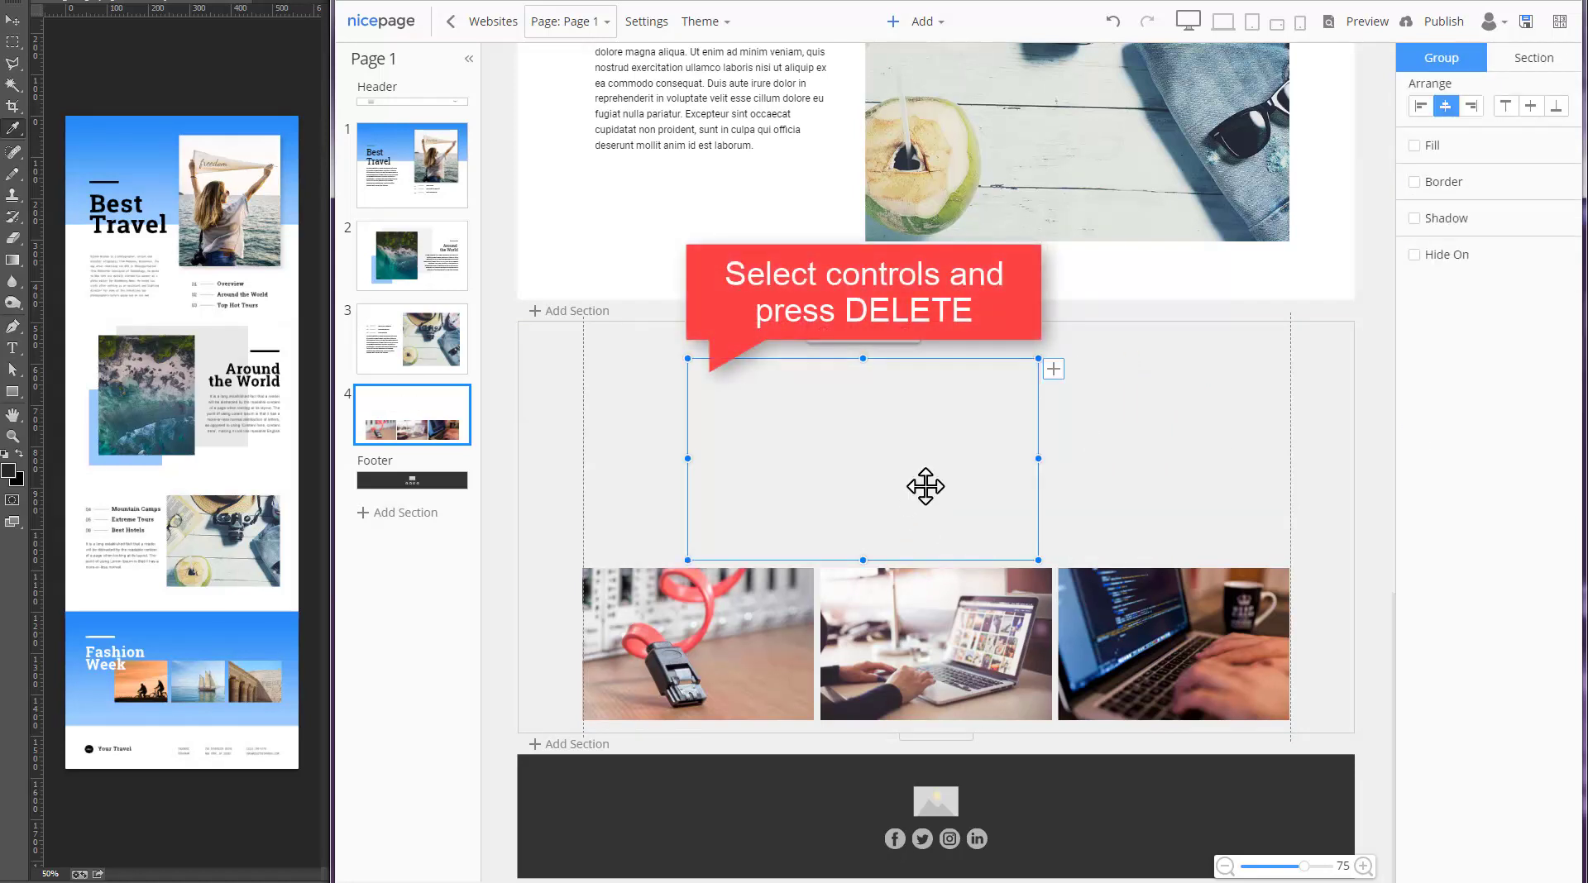
key(l)
key(h)
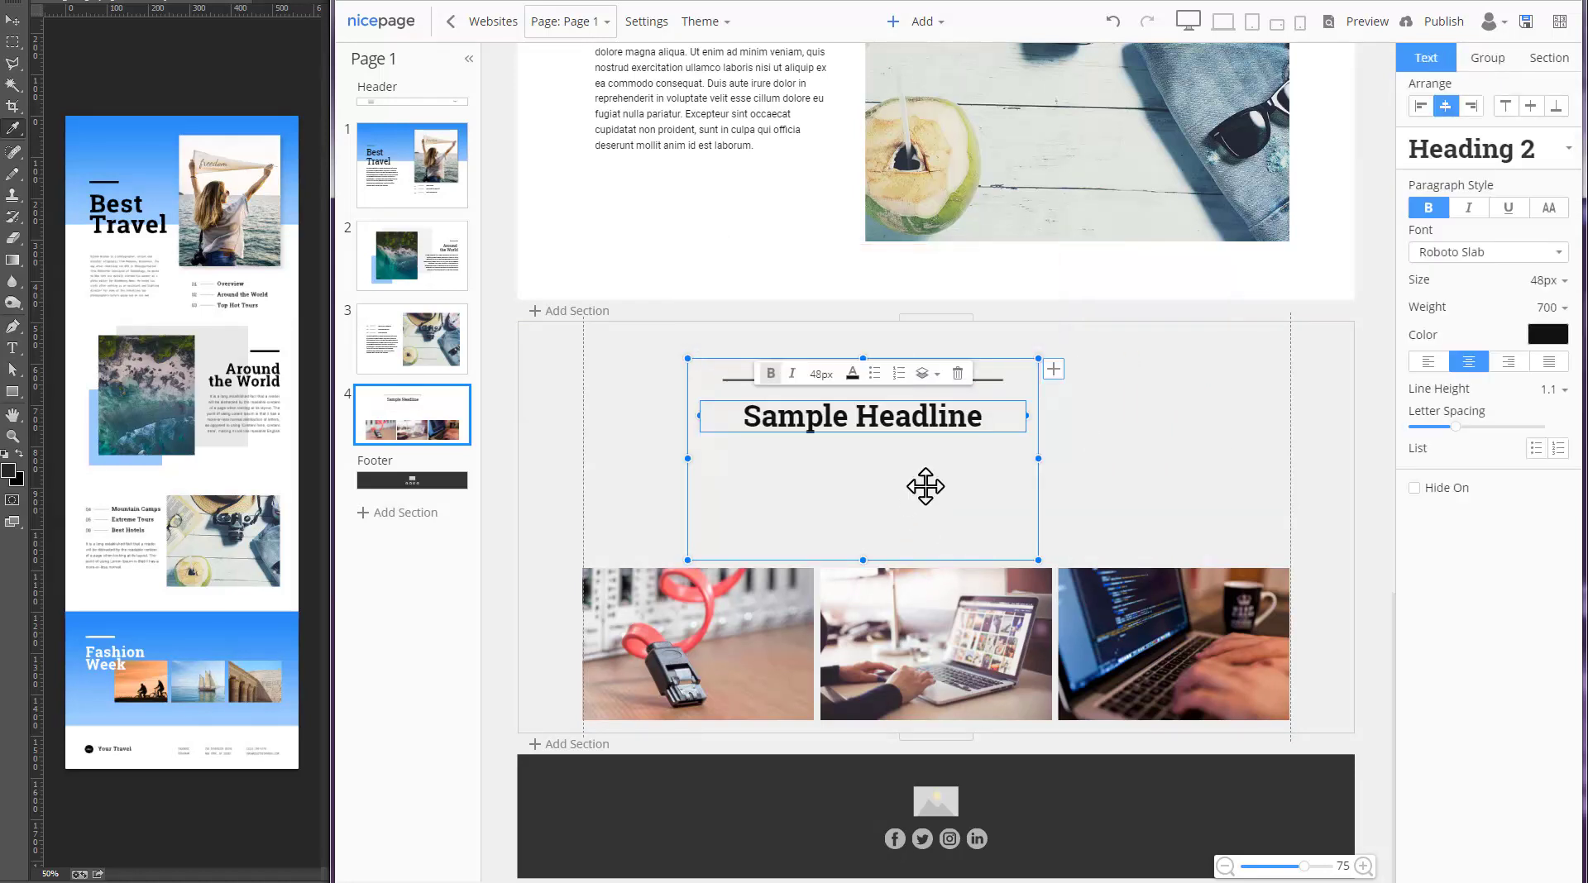
click(957, 483)
click(1420, 106)
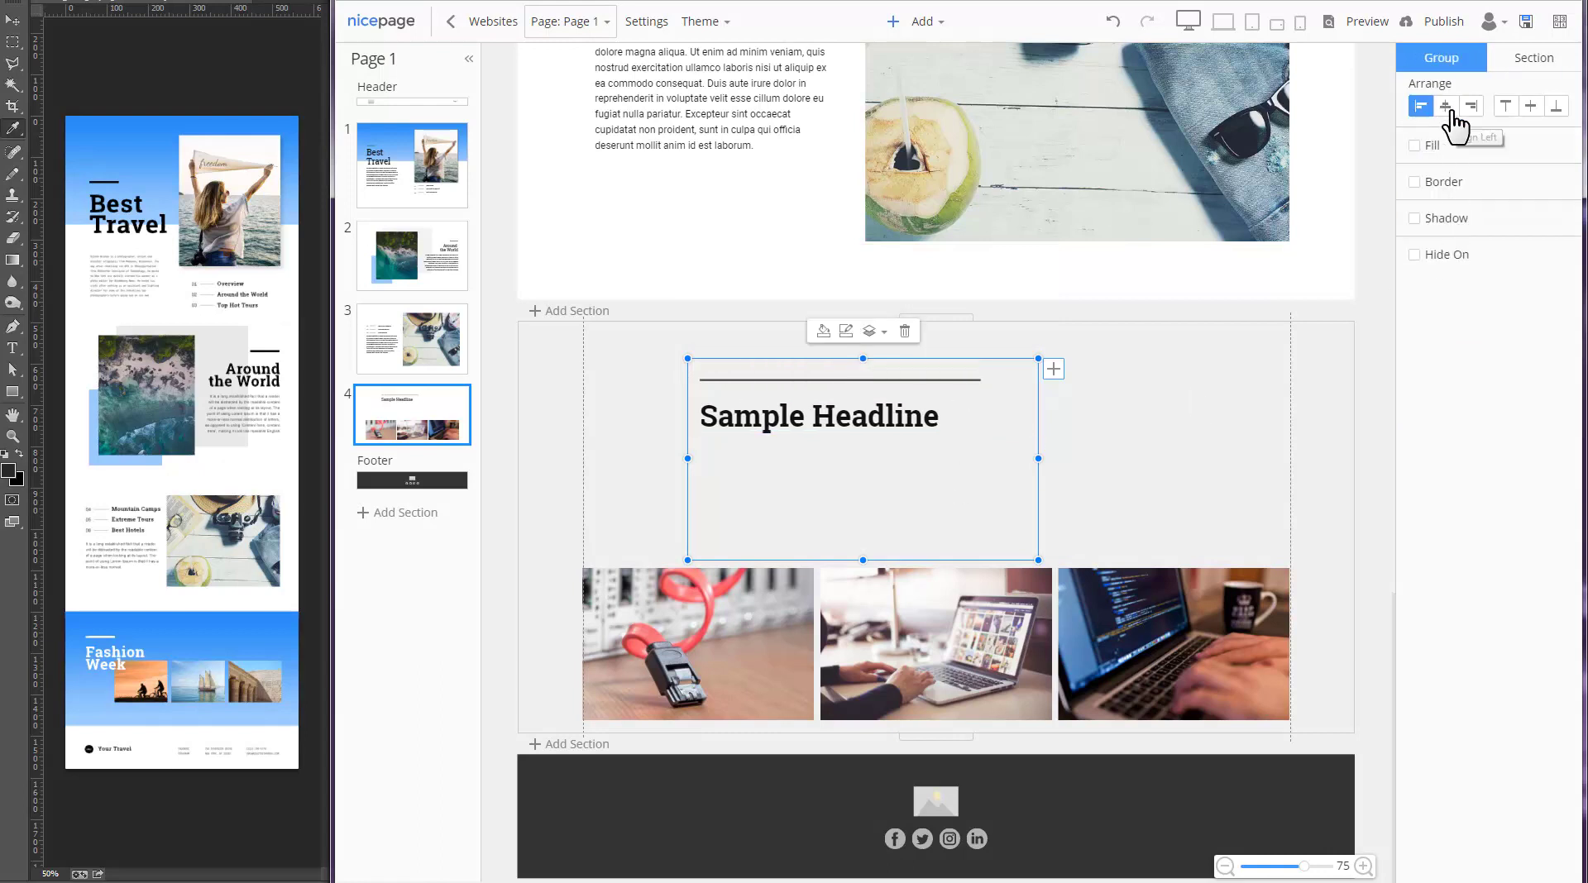
Thicken the line above the headline to 6 and shorten it to a short dash at the headline's left edge.
click(856, 404)
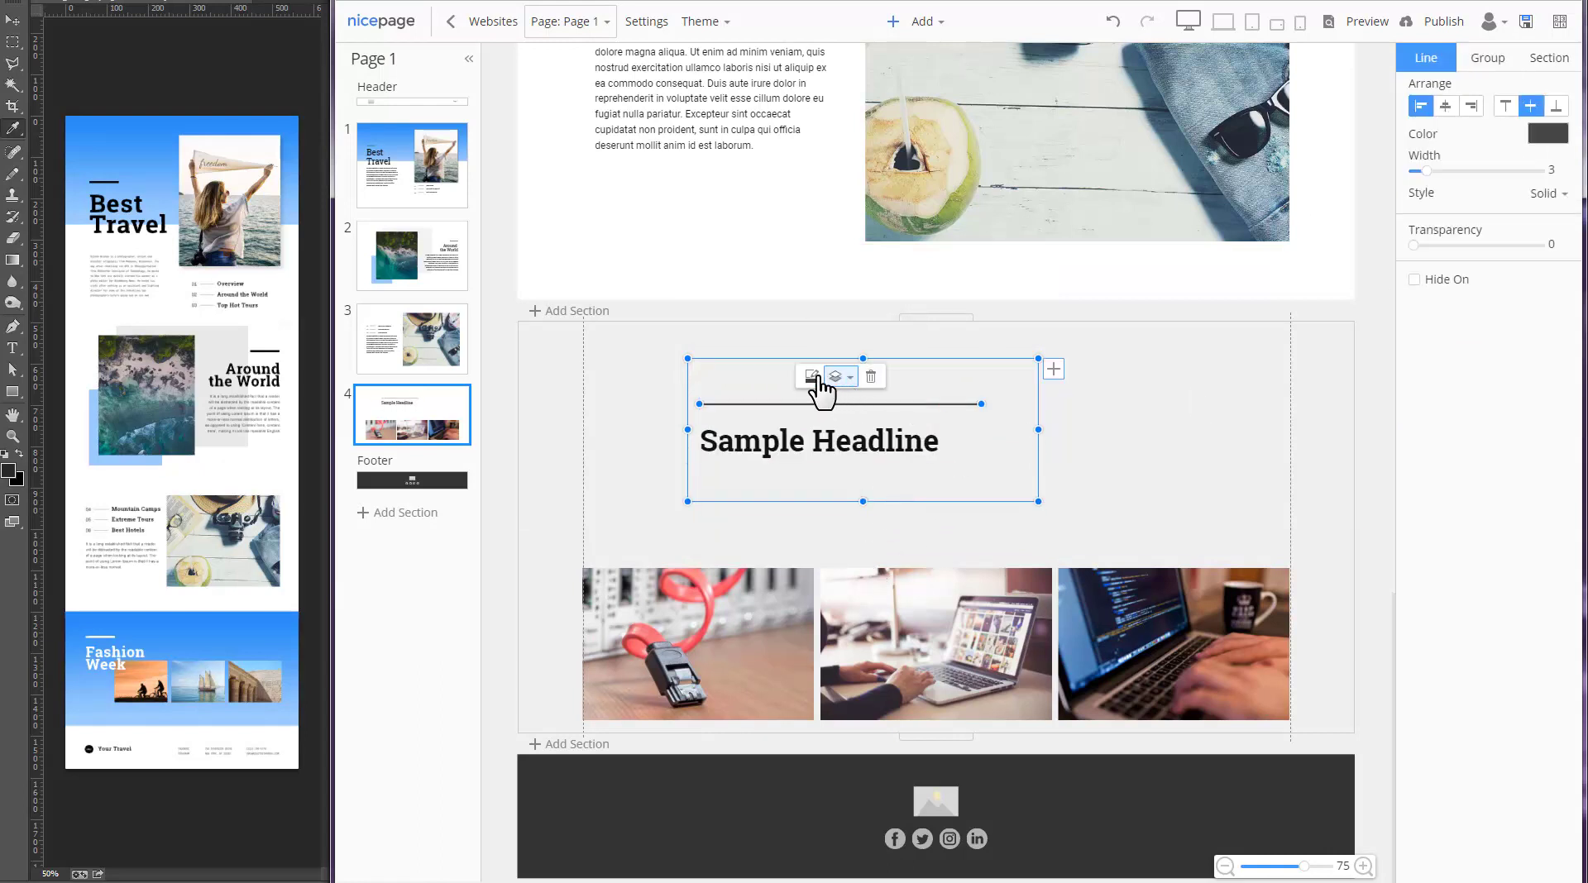
click(811, 377)
click(897, 426)
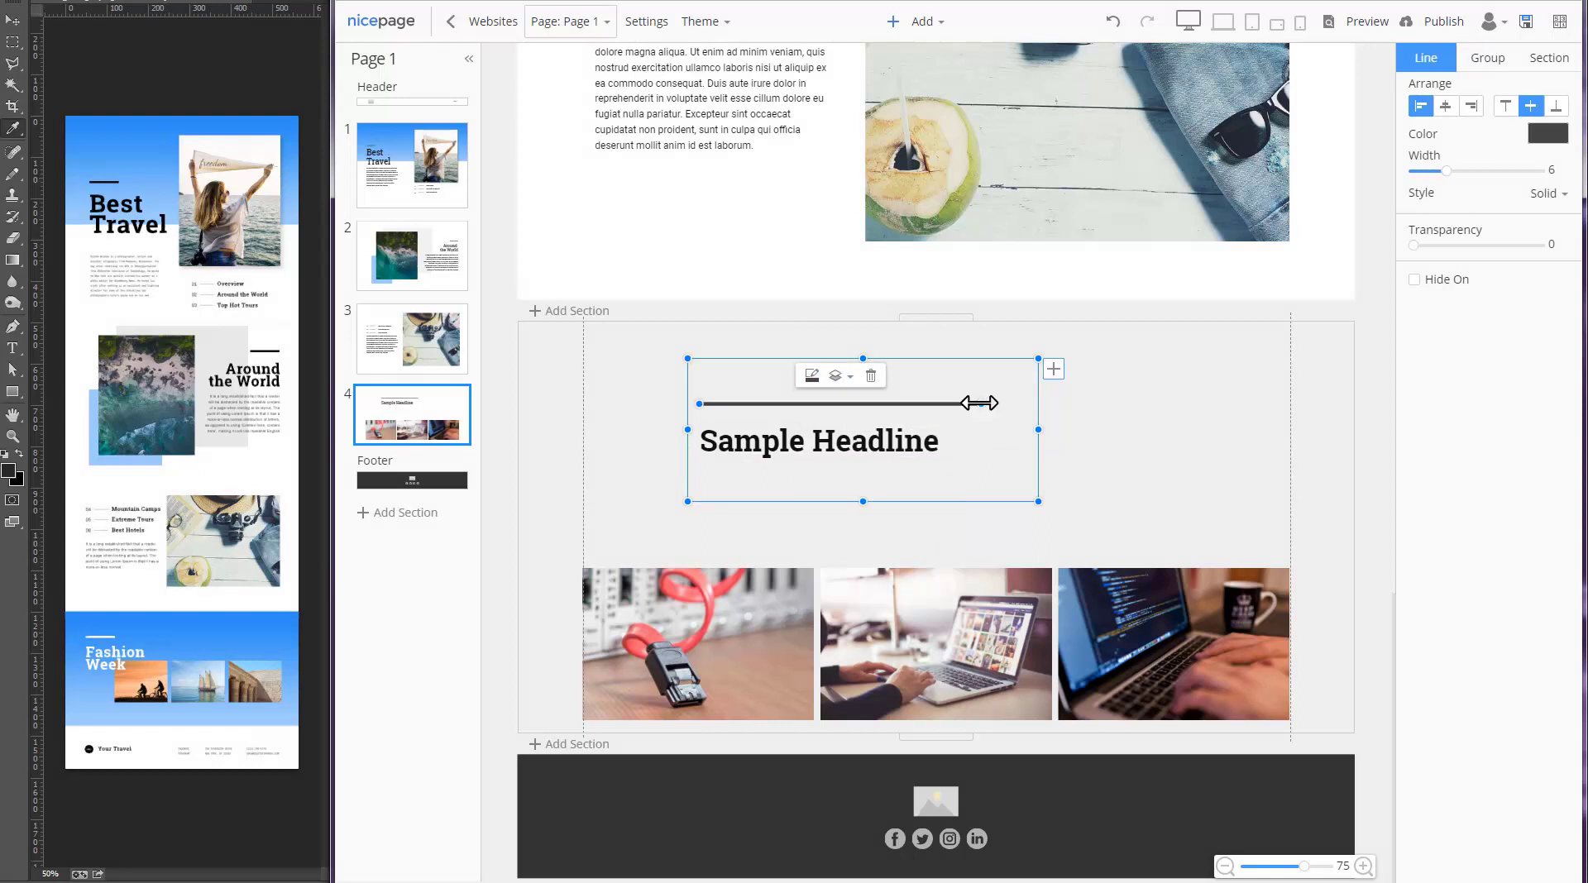
drag(981, 403, 744, 402)
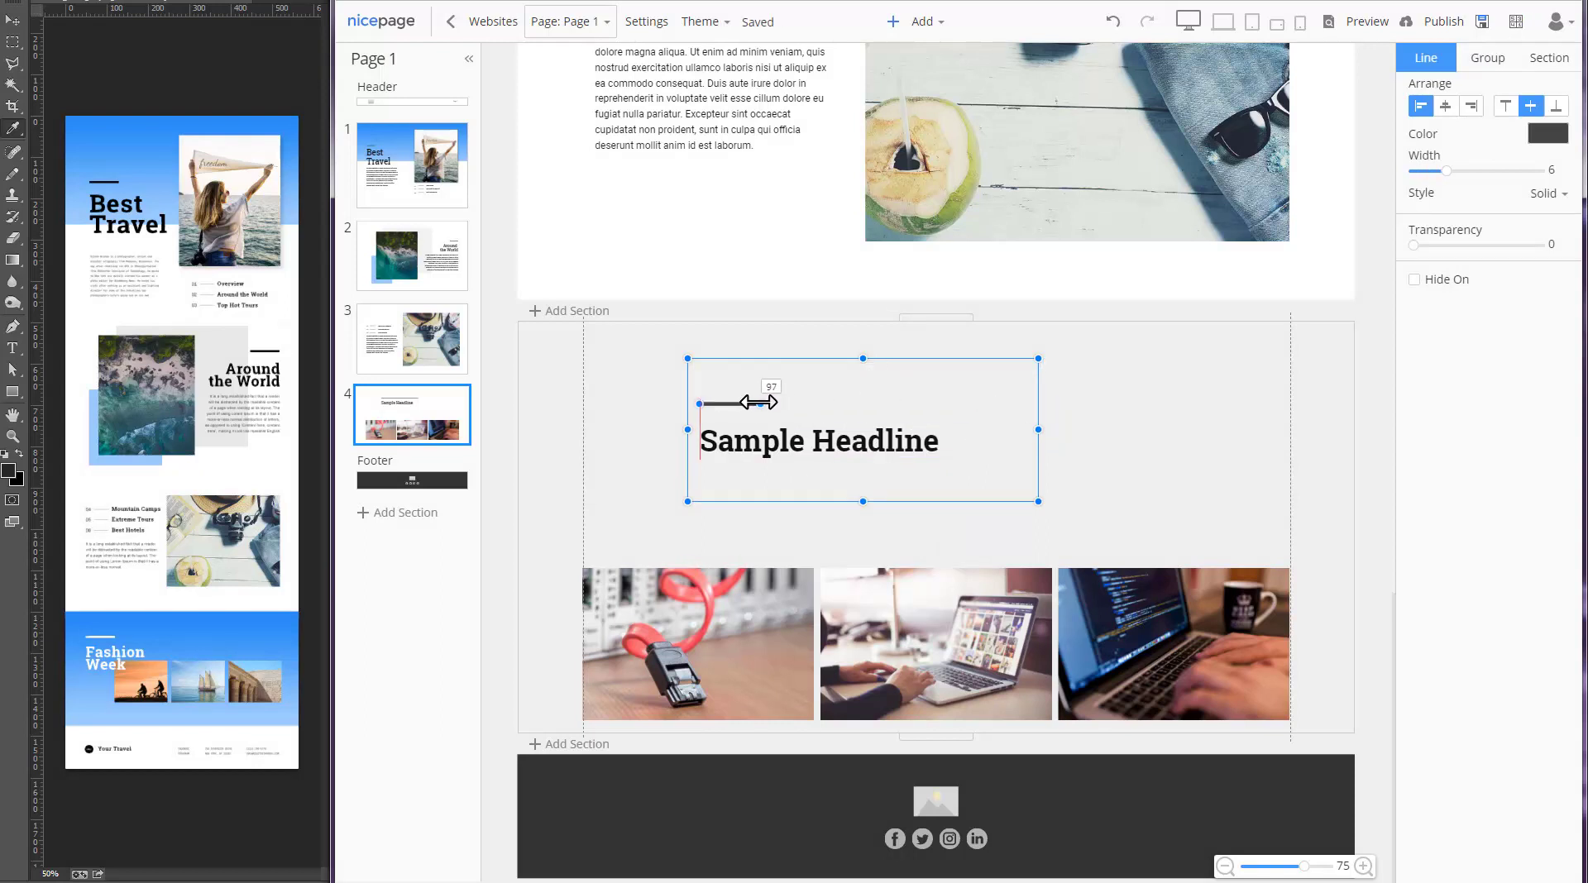
Replace the sample headline text with "Fashion" and "Week" on two lines.
click(808, 454)
triple_click(807, 452)
text(Fashion)
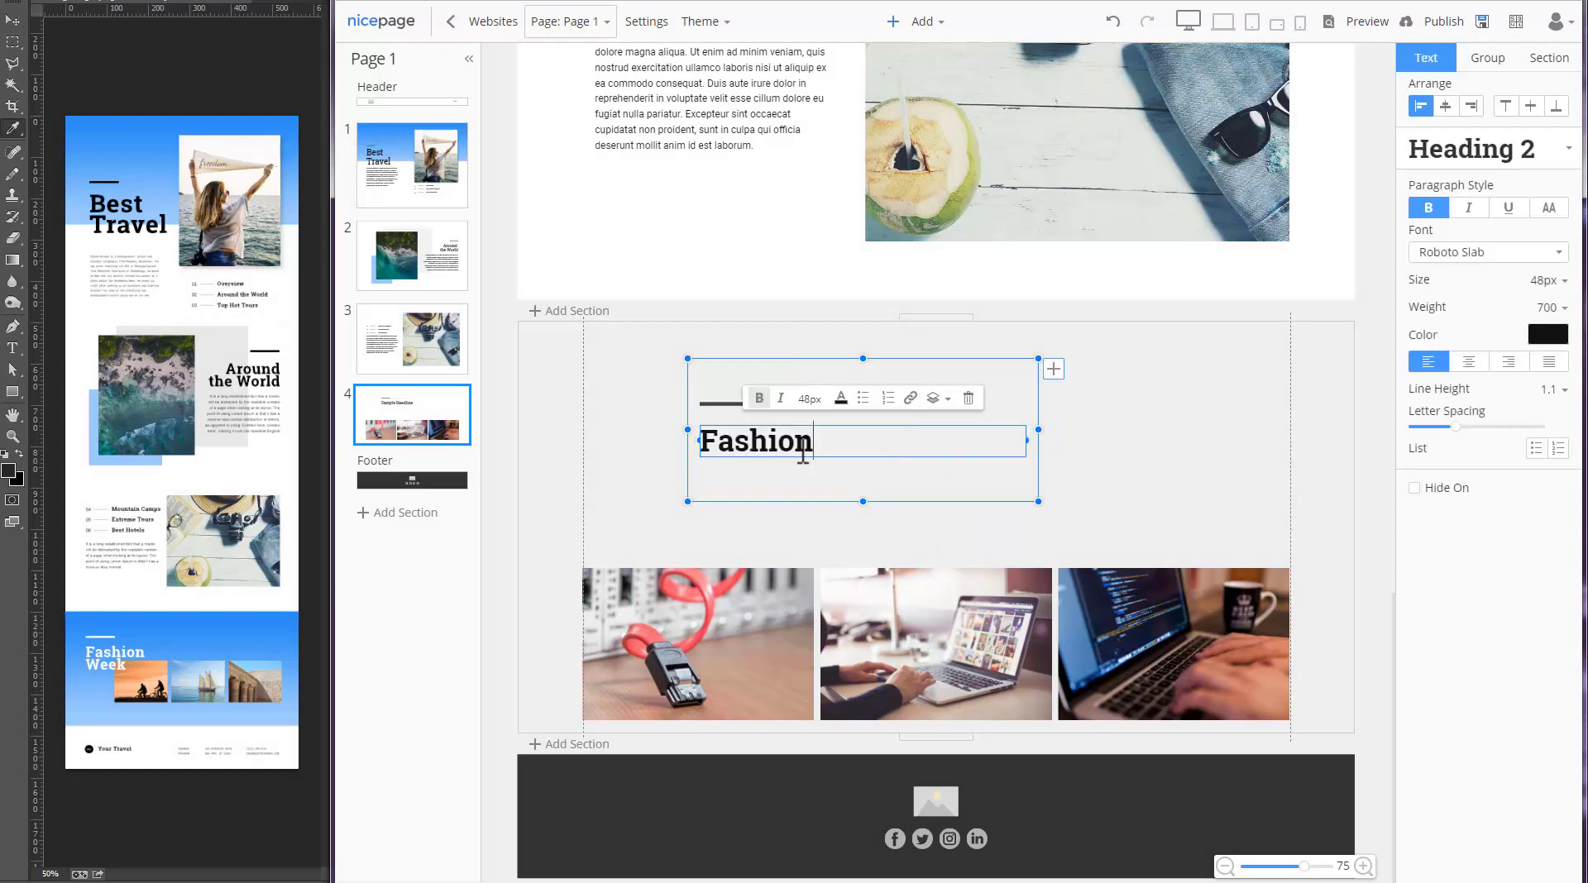
key(Return)
text(Week)
key(Escape)
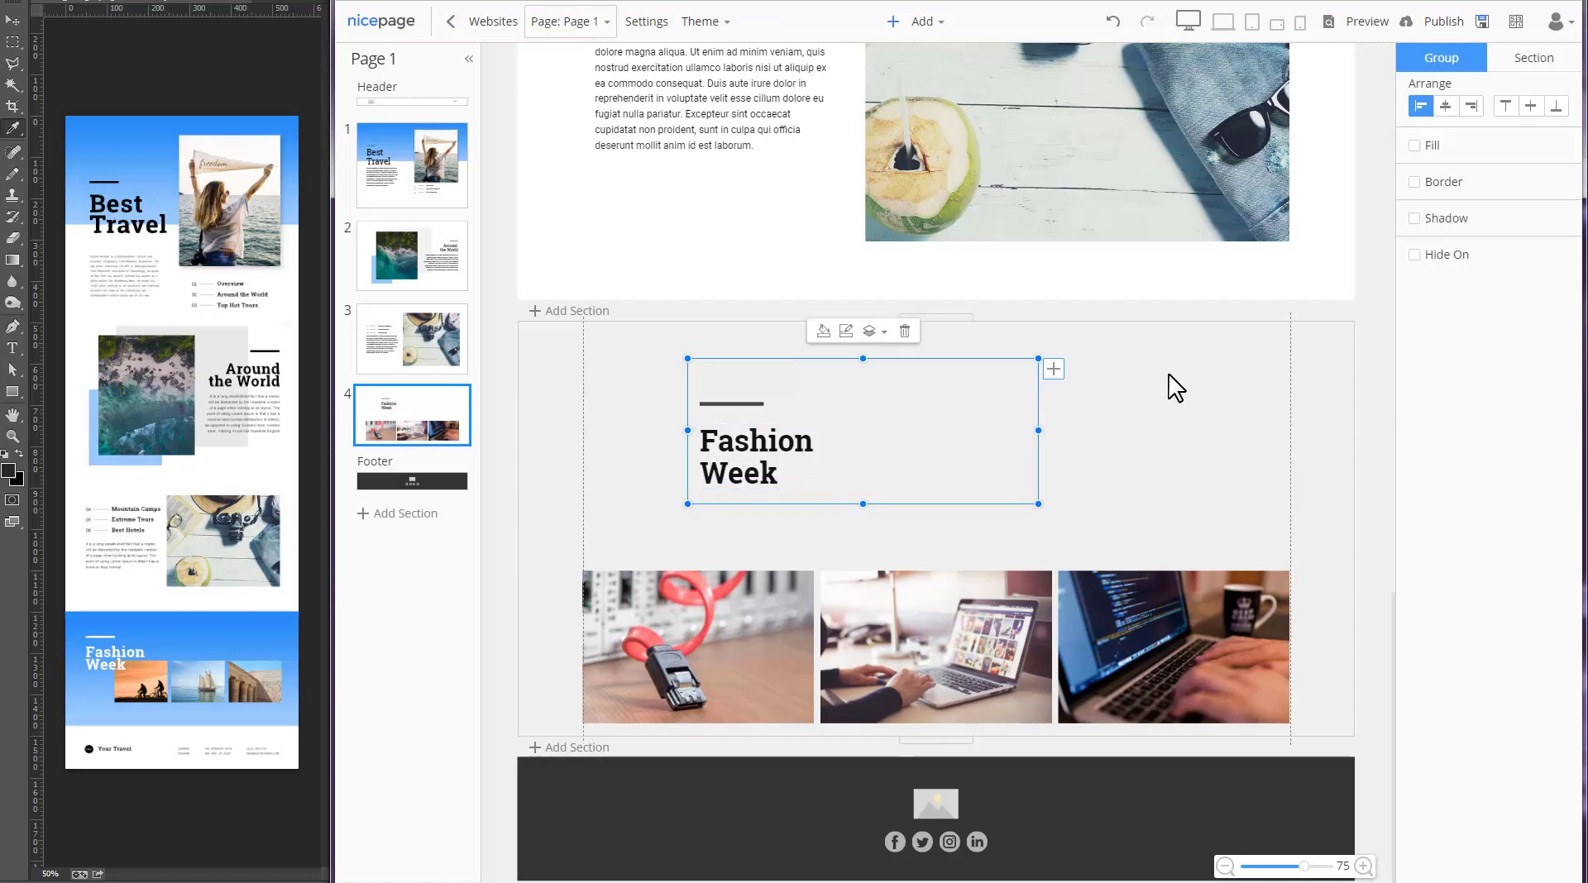
Give the Fashion Week section a gradient fill running from blue at the top to light blue at the bottom.
click(1171, 384)
click(1435, 350)
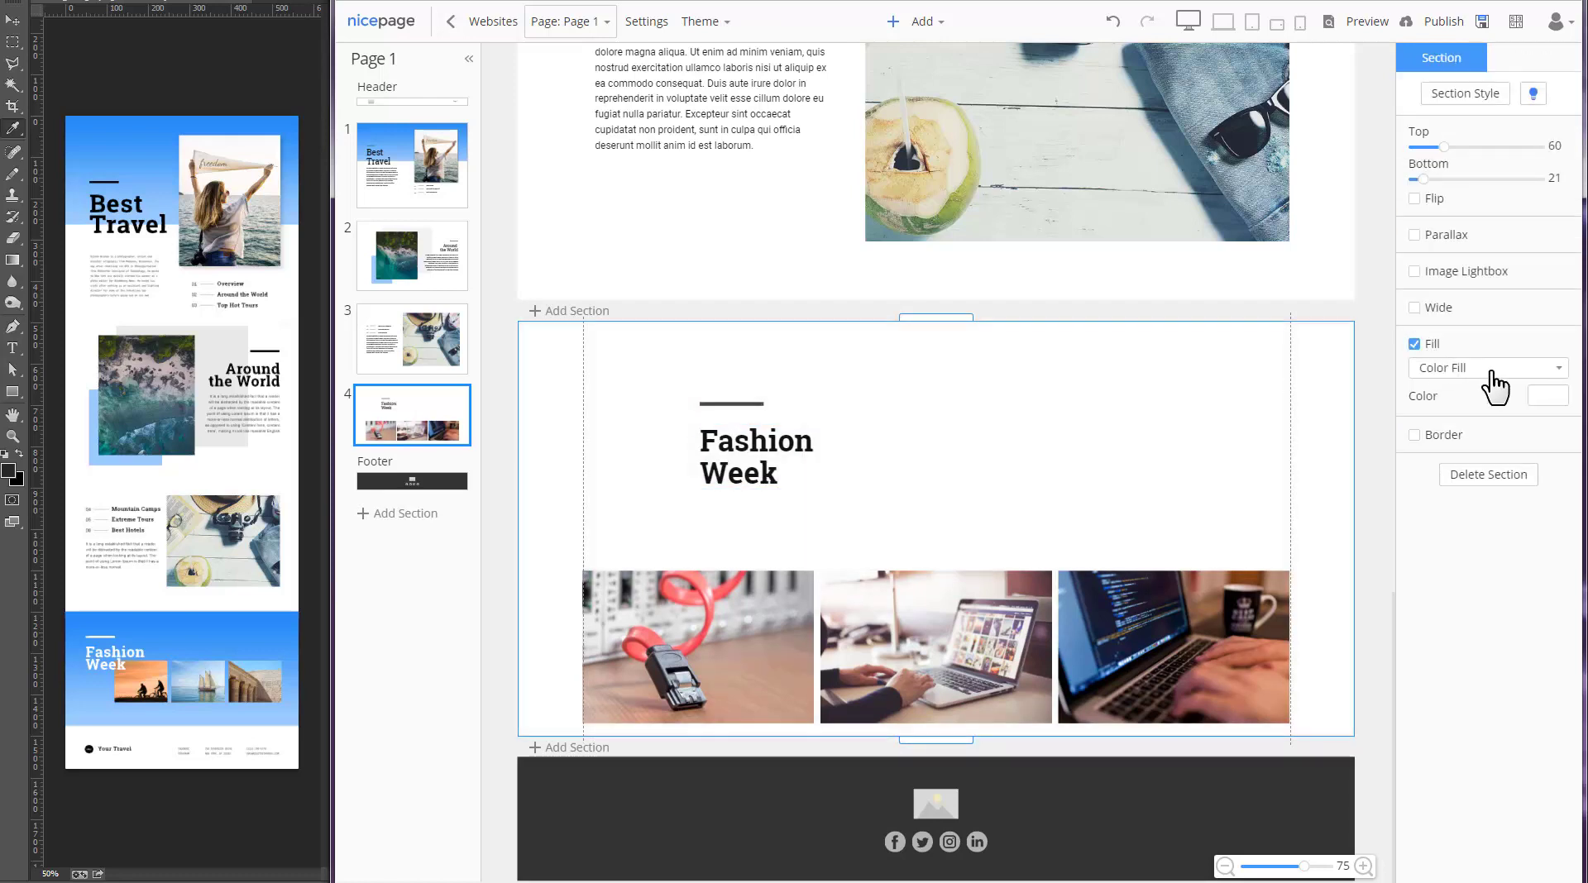
click(1497, 369)
click(1485, 420)
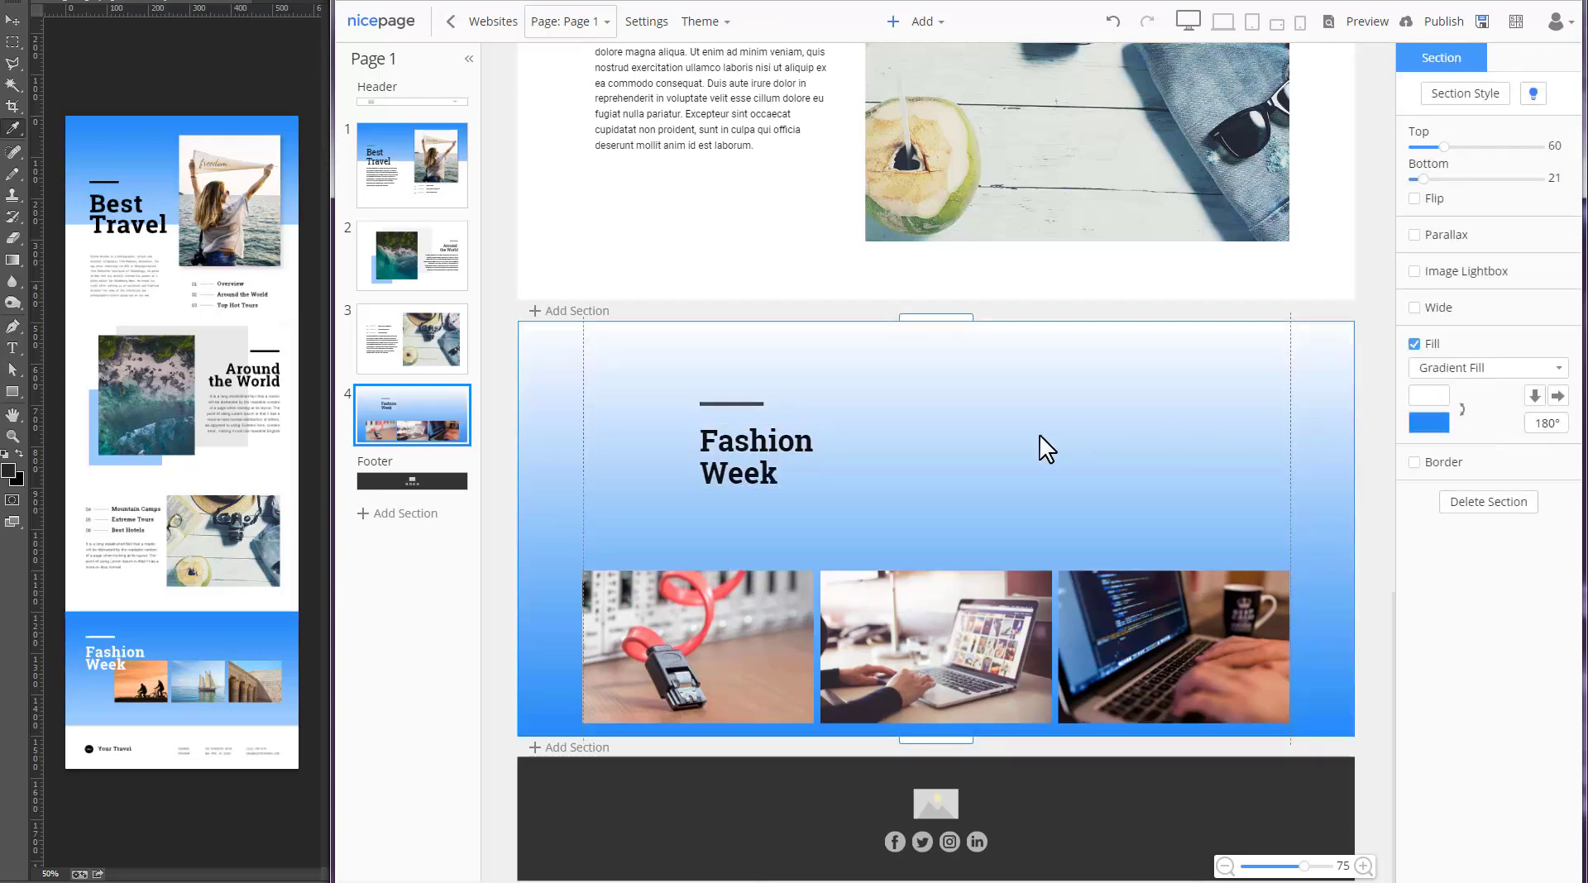
click(1461, 410)
click(1429, 423)
click(1371, 447)
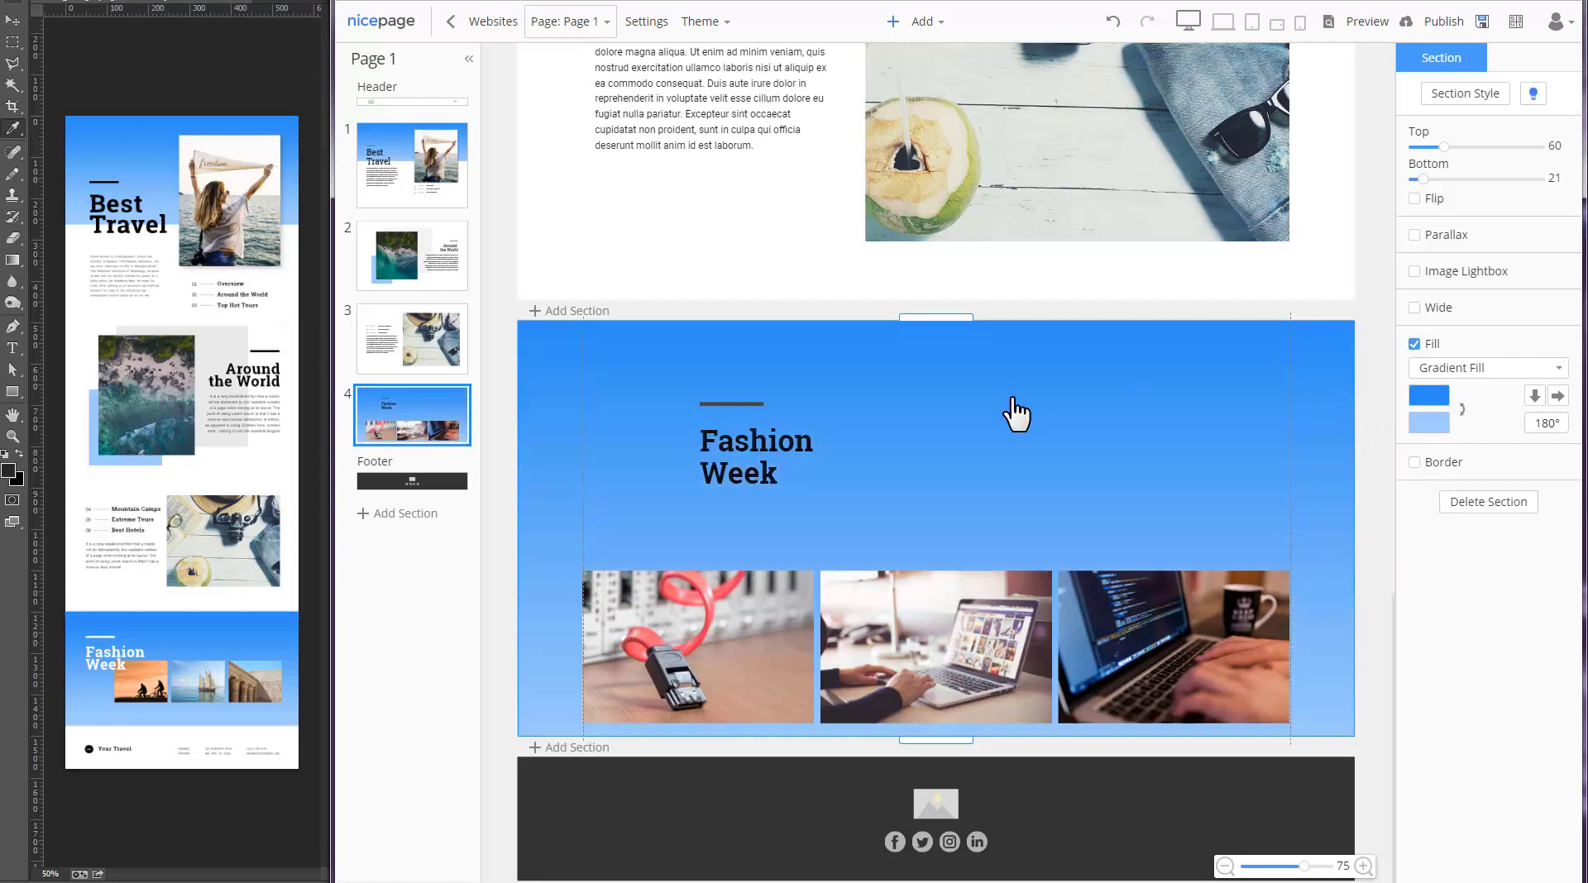
Move the Fashion Week group to the left guide, then narrow the image gallery from its left side and raise it to overlap the heading.
click(929, 408)
drag(925, 364, 822, 367)
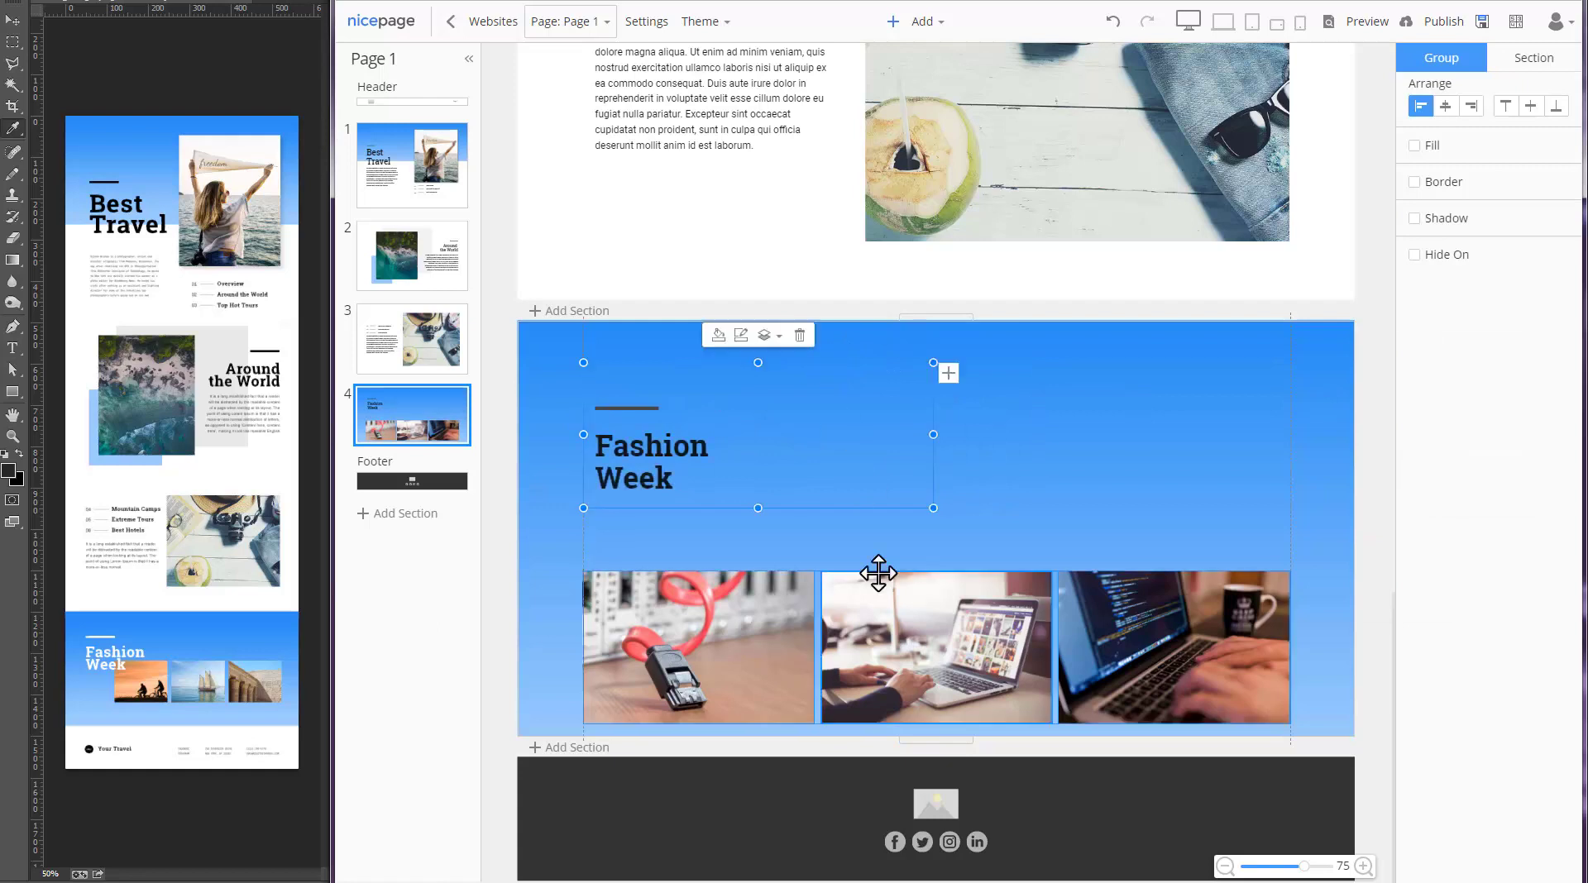
click(875, 572)
drag(582, 646, 679, 645)
drag(671, 561, 638, 558)
Bring the Fashion Week heading group in front of the gallery images.
click(725, 412)
click(768, 337)
click(781, 364)
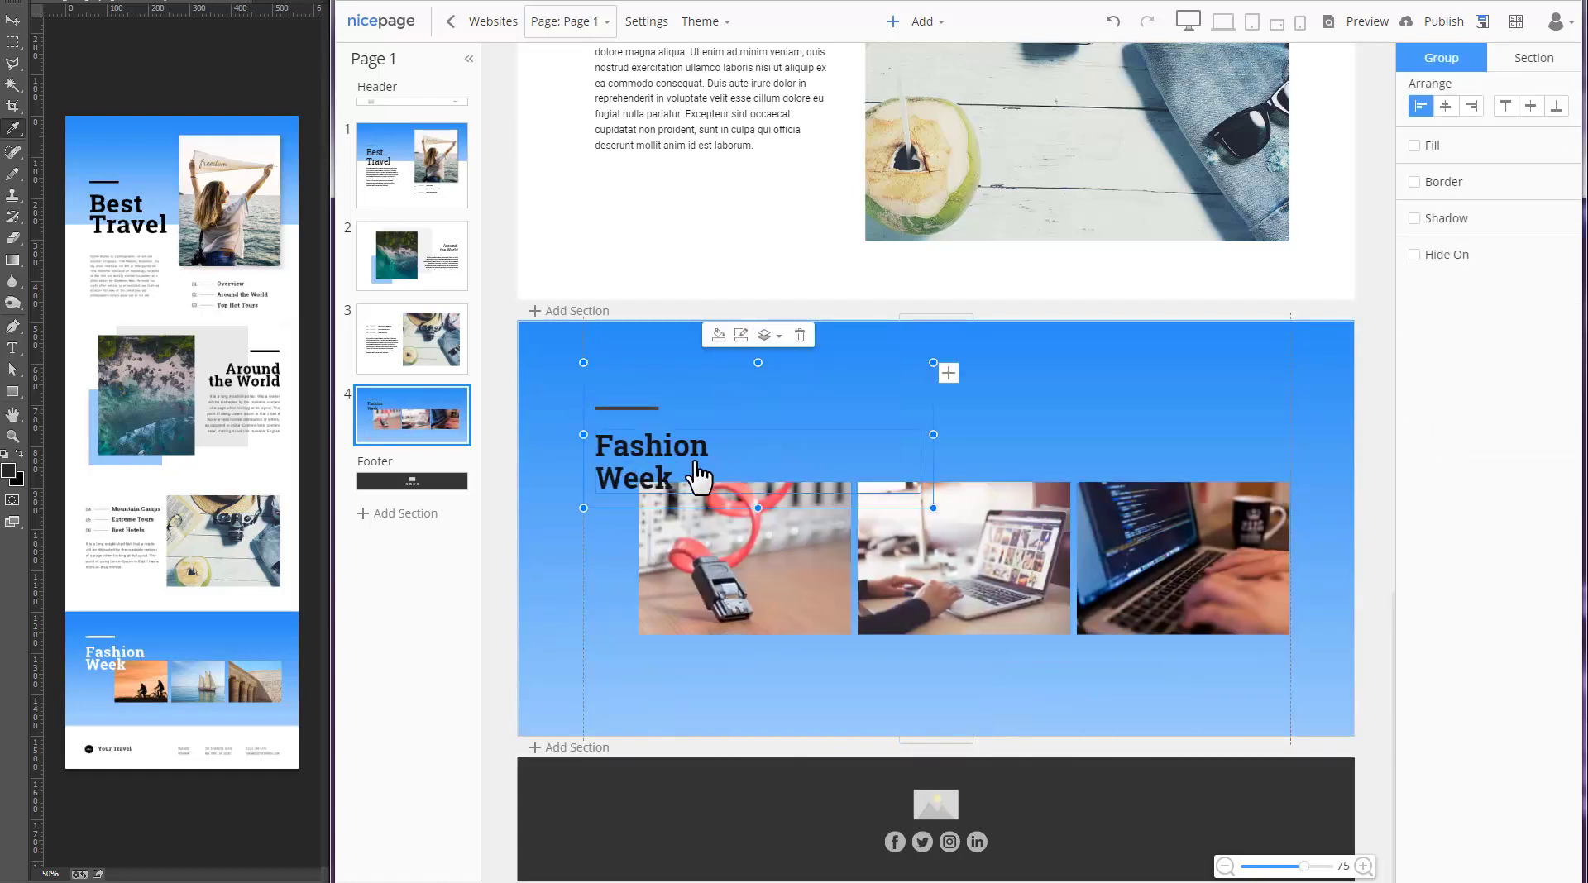
Change the Fashion Week heading text and the line above it to white.
click(694, 466)
click(747, 402)
click(769, 449)
click(624, 409)
click(612, 380)
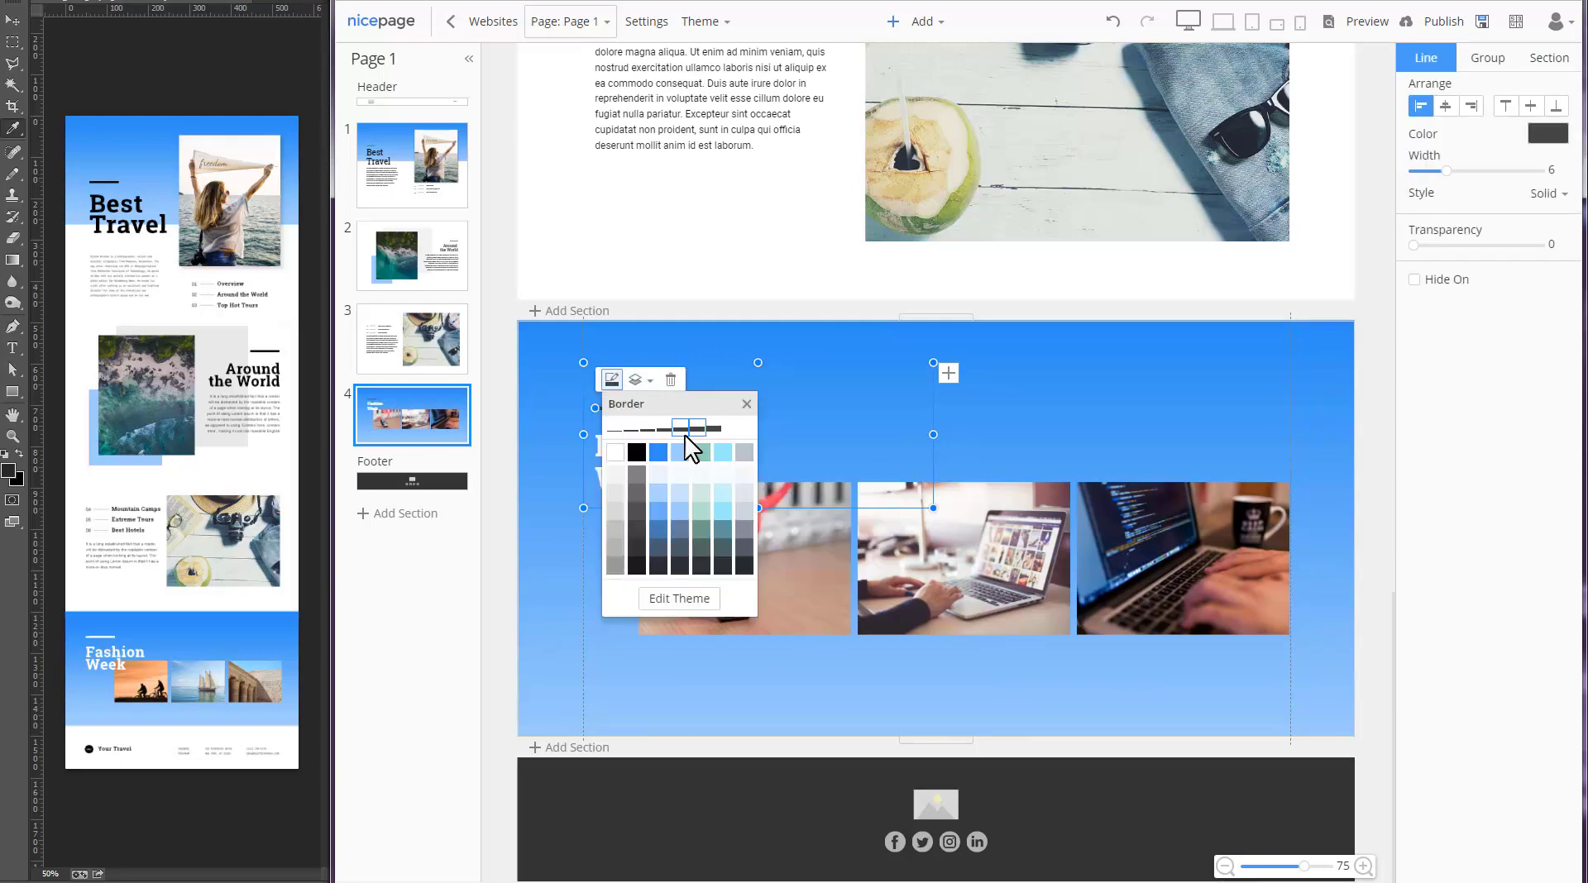
click(620, 455)
Replace the three gallery pictures with the sunset cyclists, sailing ship and ancient temple photos from the image folder, in that order.
key(alt+Tab)
drag(61, 70, 745, 558)
drag(167, 70, 1220, 558)
drag(207, 173, 963, 570)
click(1110, 323)
Switch the footer to the four-column variant with a logo and three text cells, and set its fill color to white.
click(1191, 815)
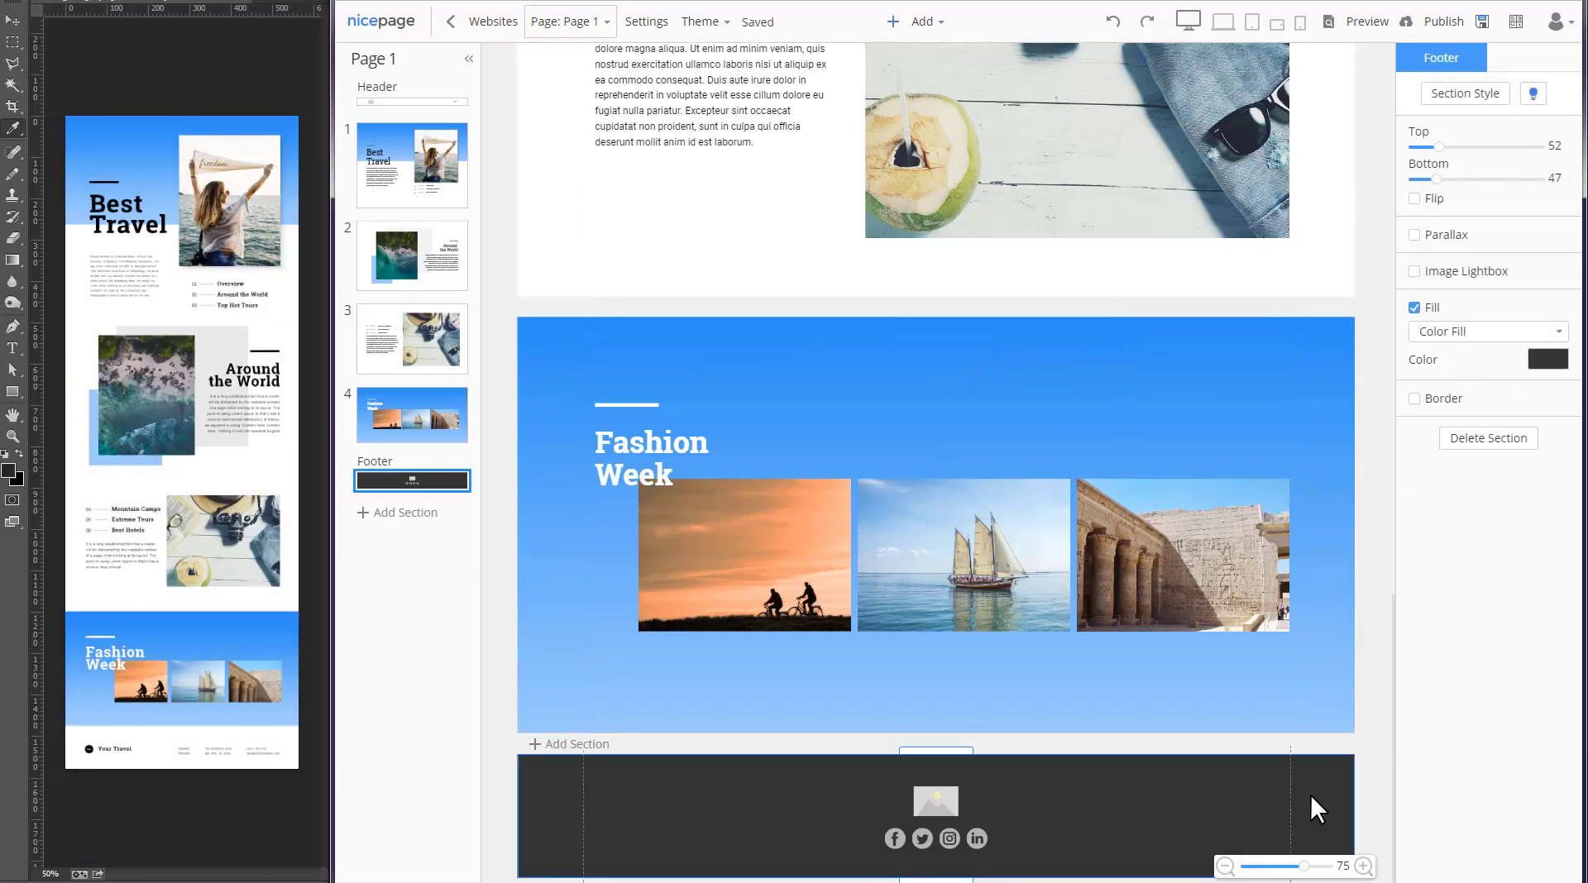
click(1465, 93)
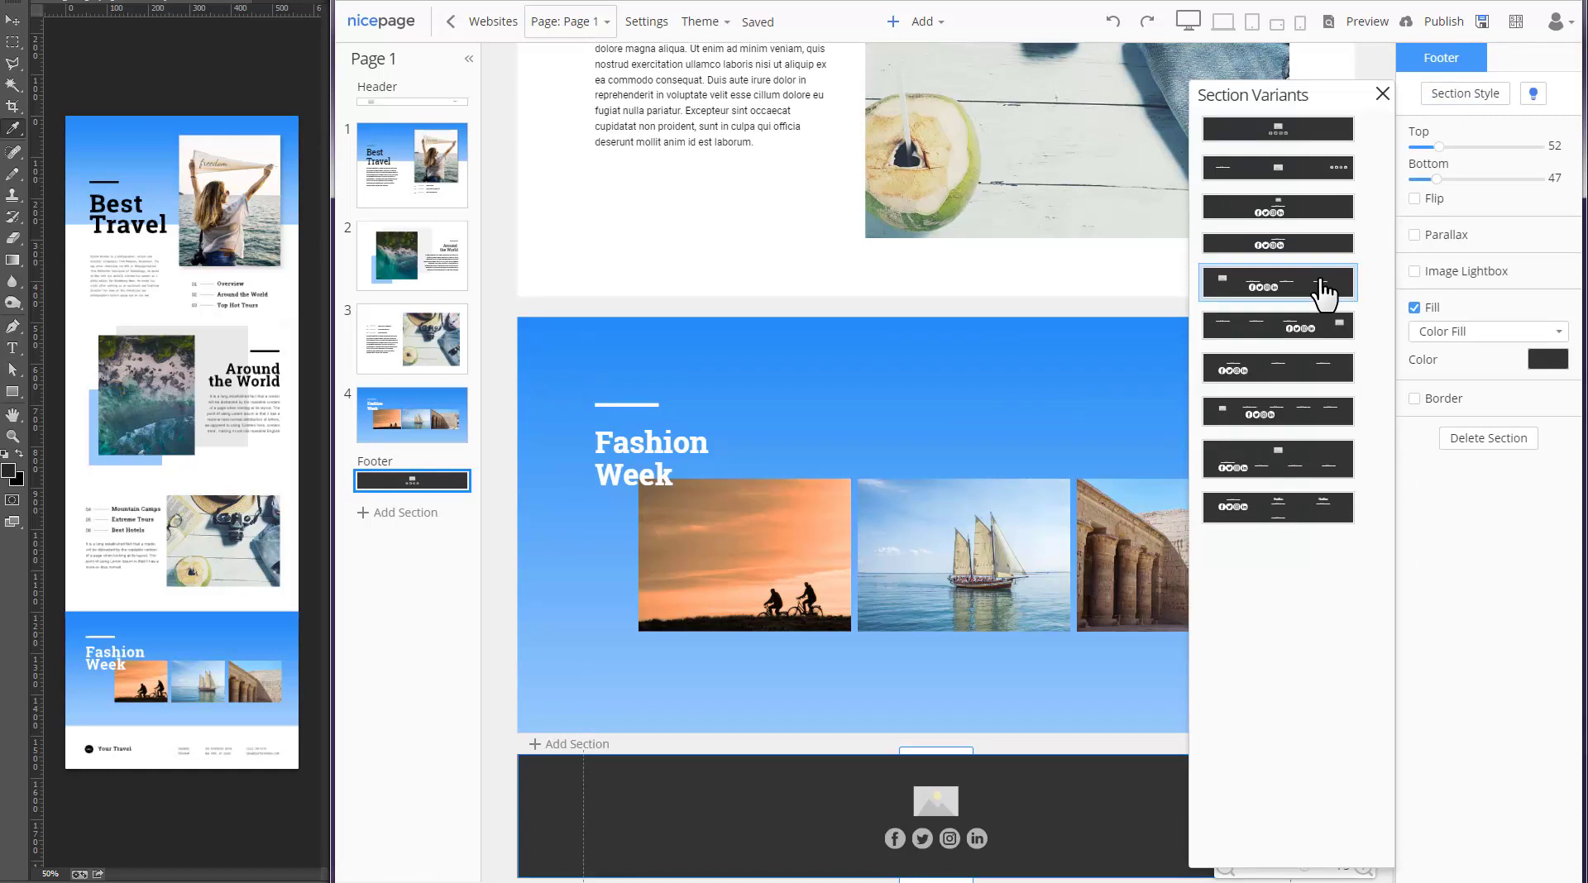
click(1322, 290)
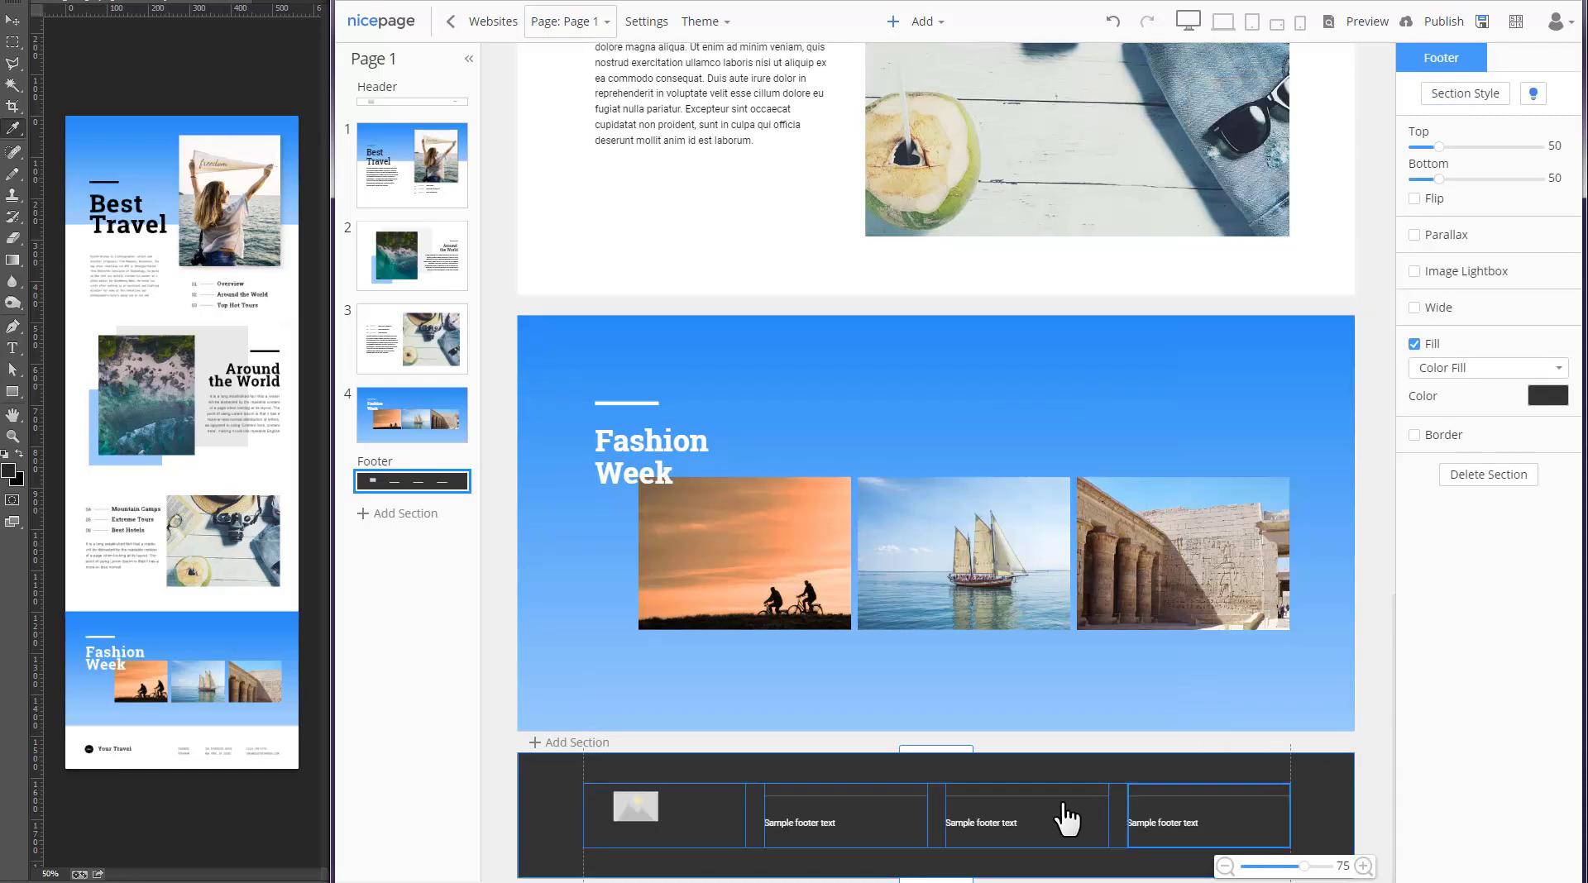
click(1548, 397)
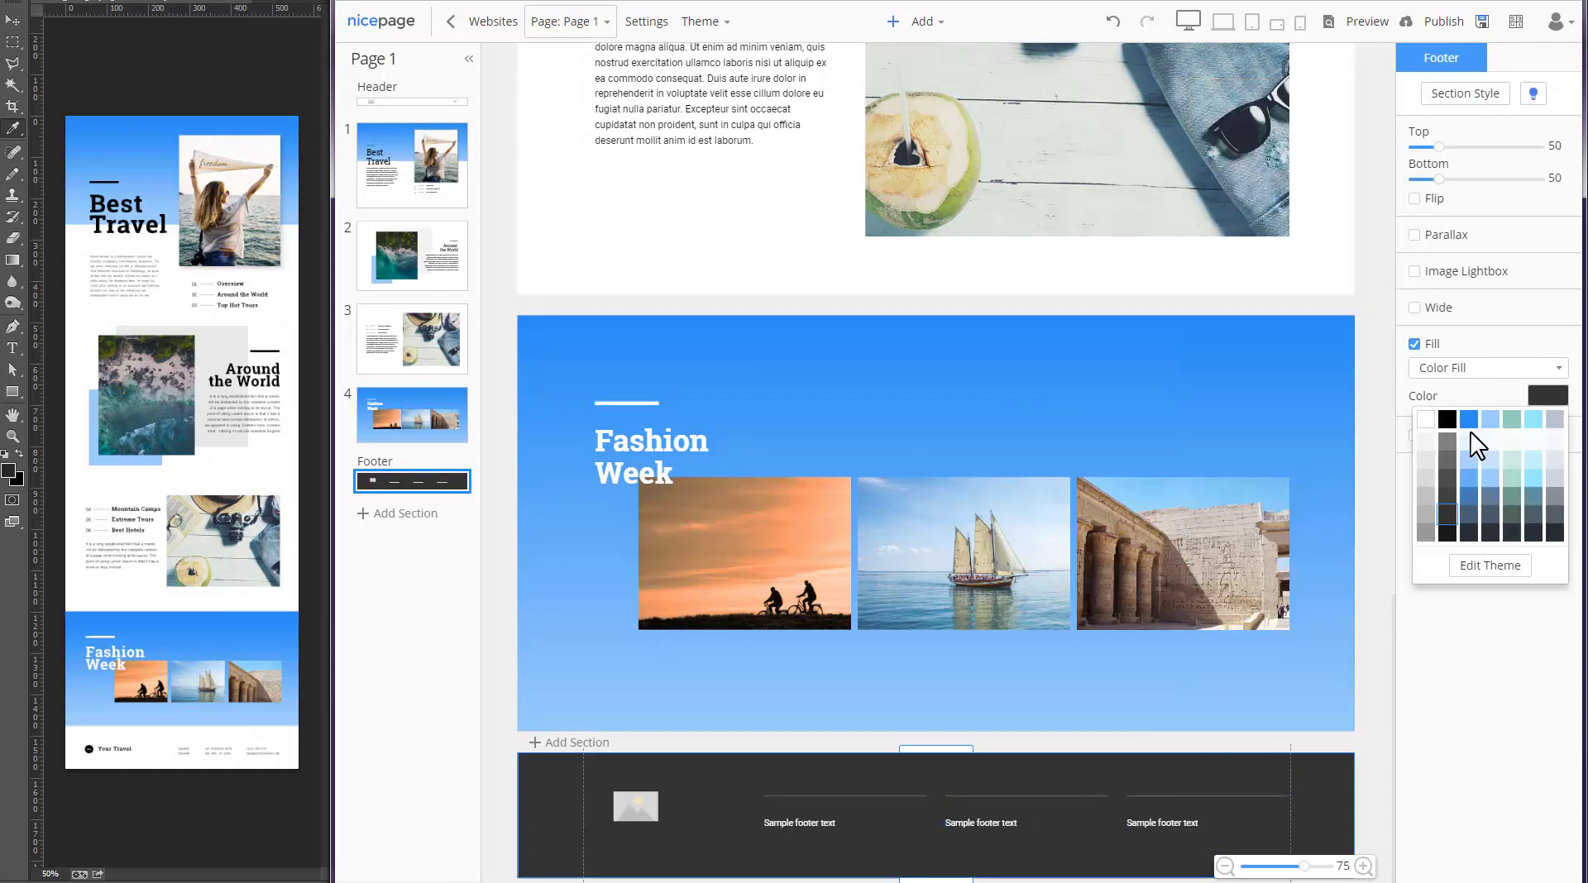
click(1428, 419)
Replace the first sample footer text with the street address, make it uppercase and align it to the right.
click(812, 797)
double_click(782, 826)
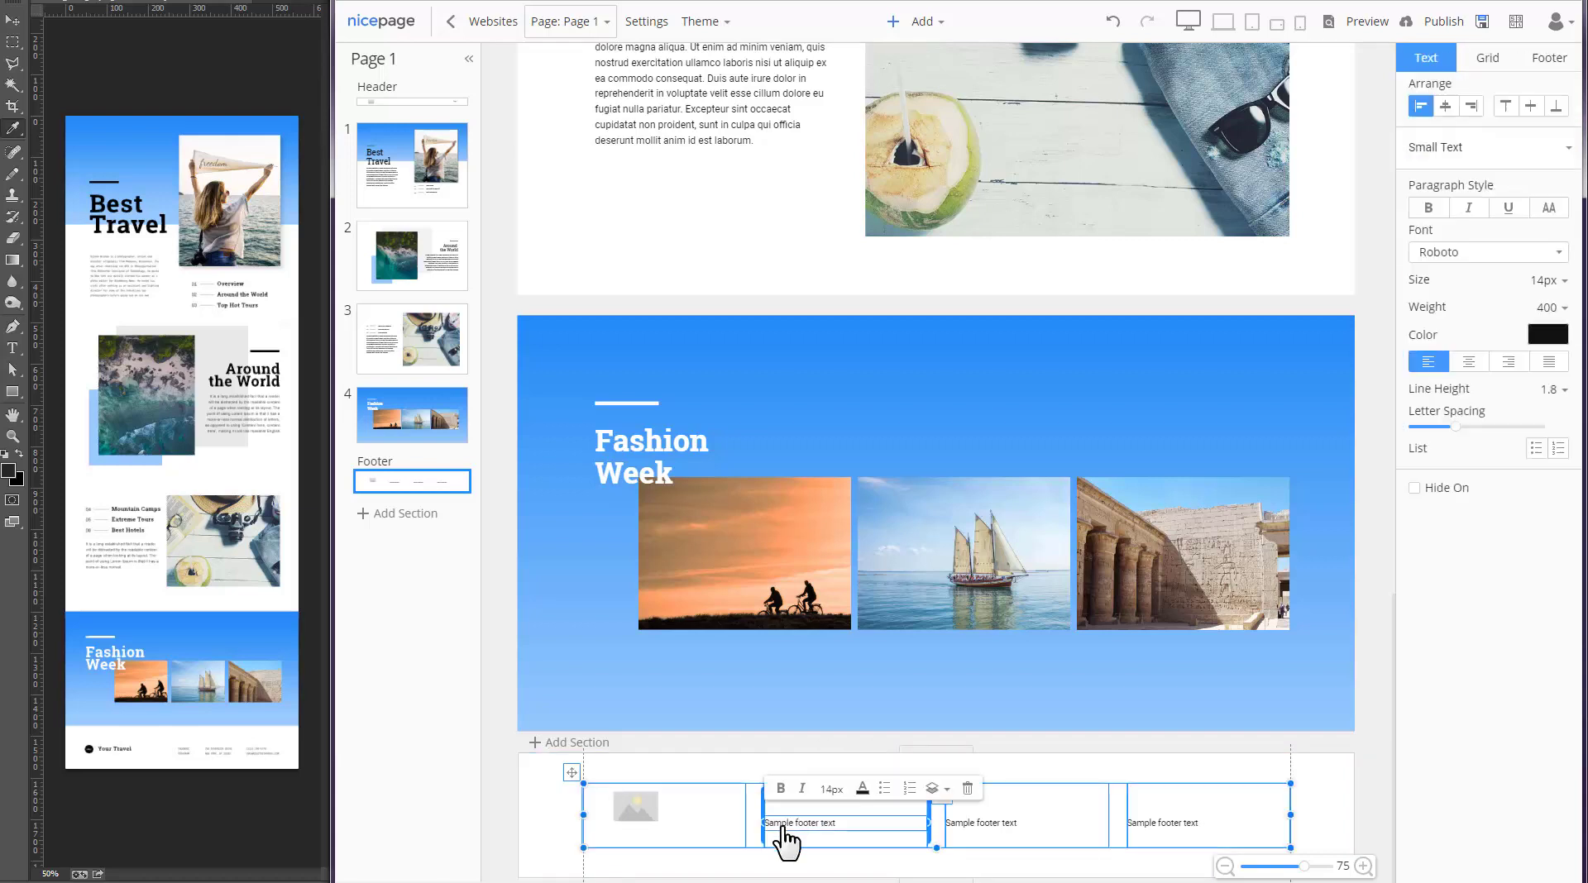
text(70)
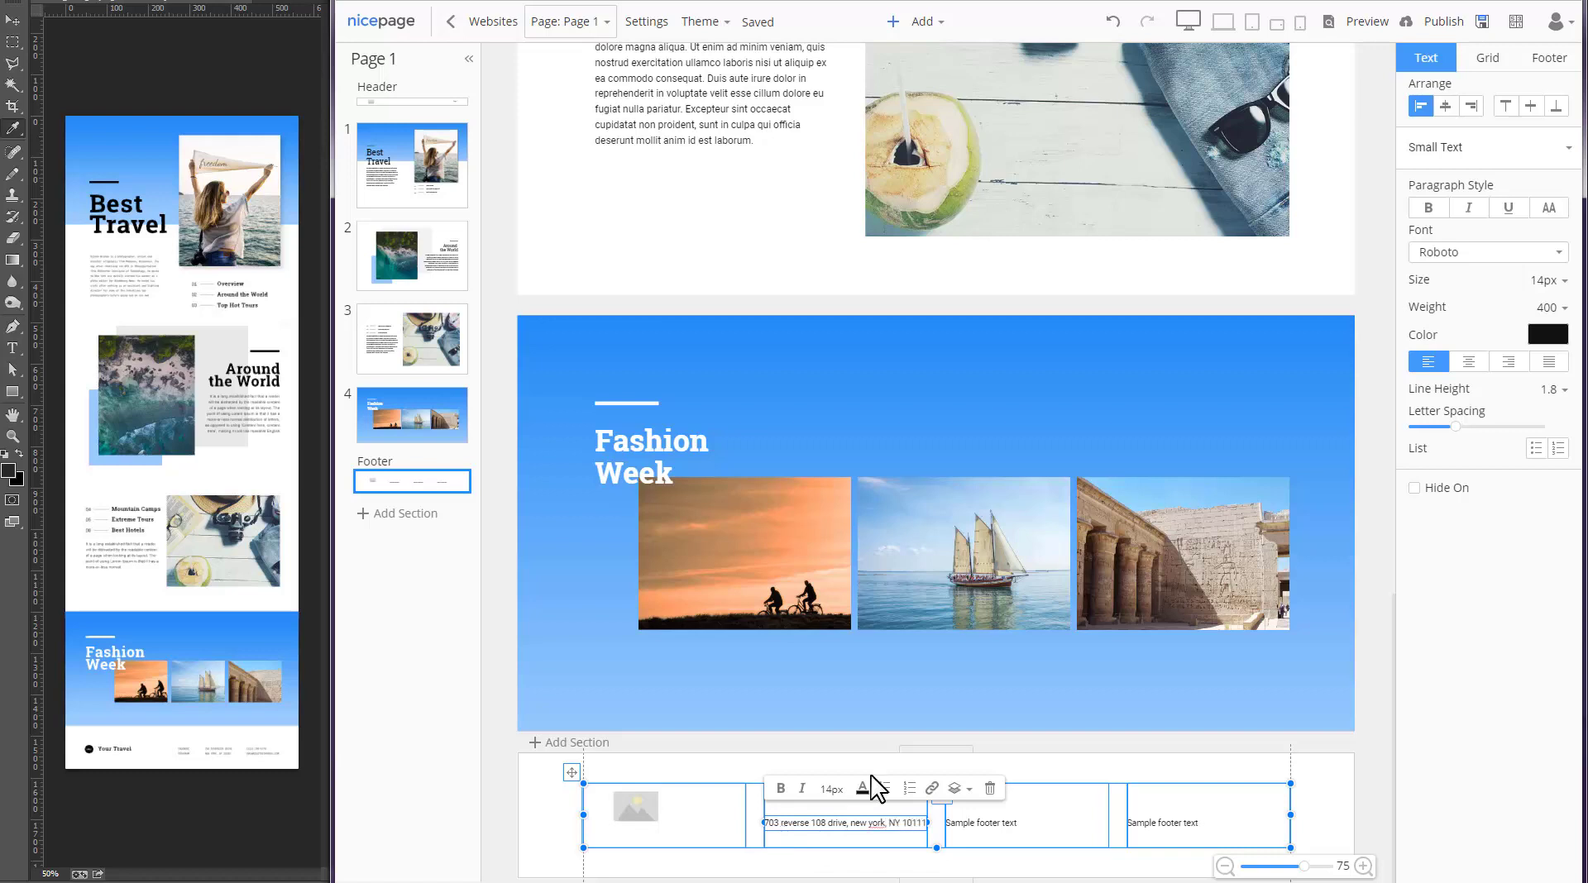
click(1548, 207)
click(1470, 106)
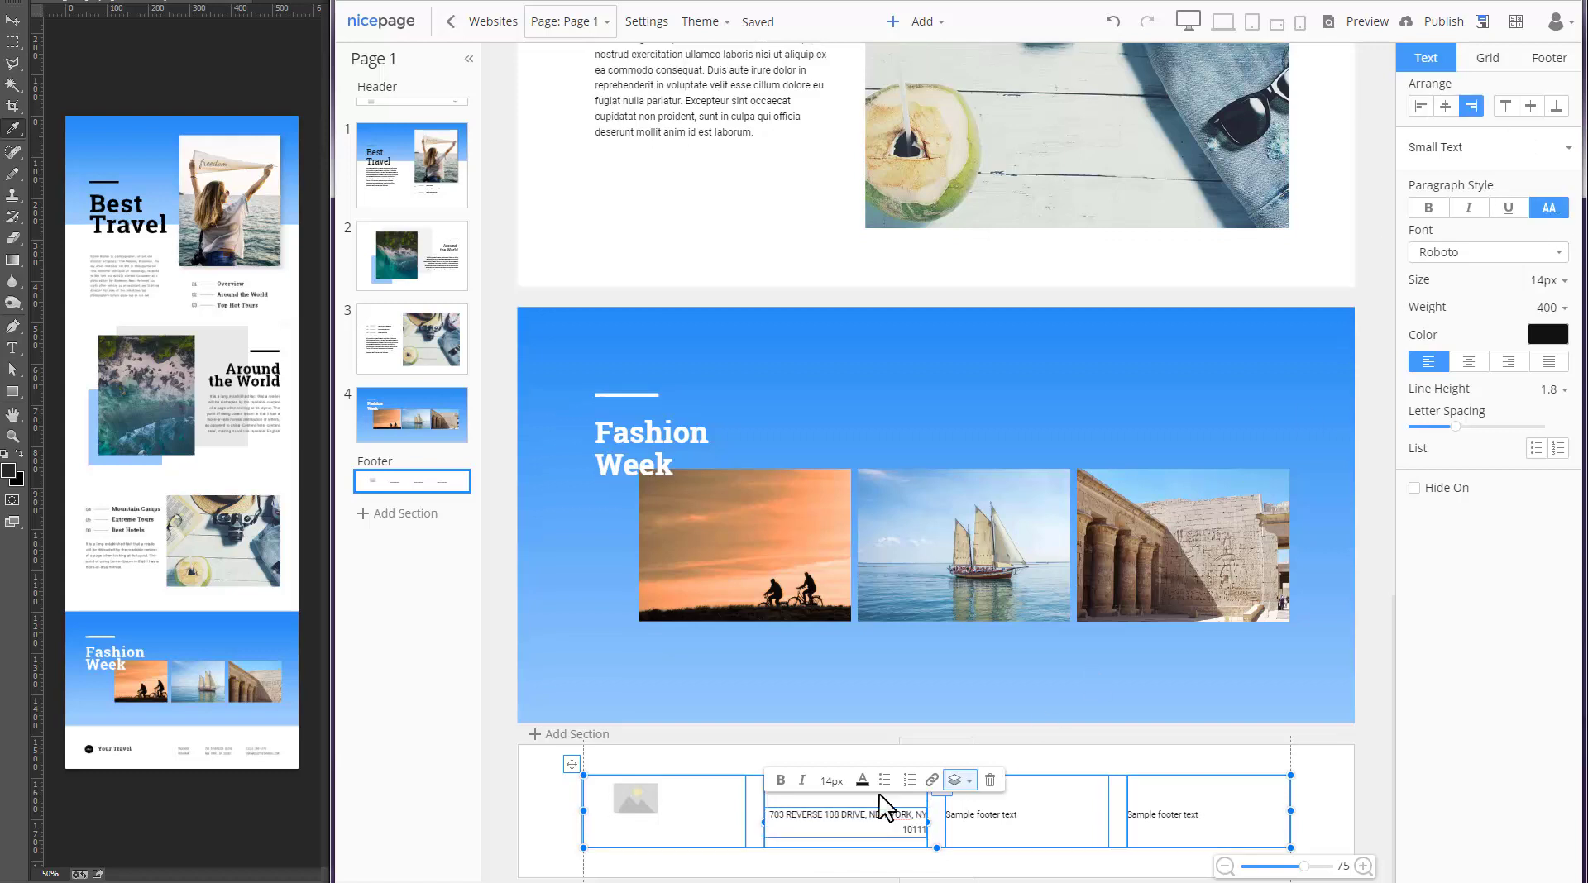
Align the address cell's content to the top and copy the cell's text into the other two footer text cells.
click(823, 842)
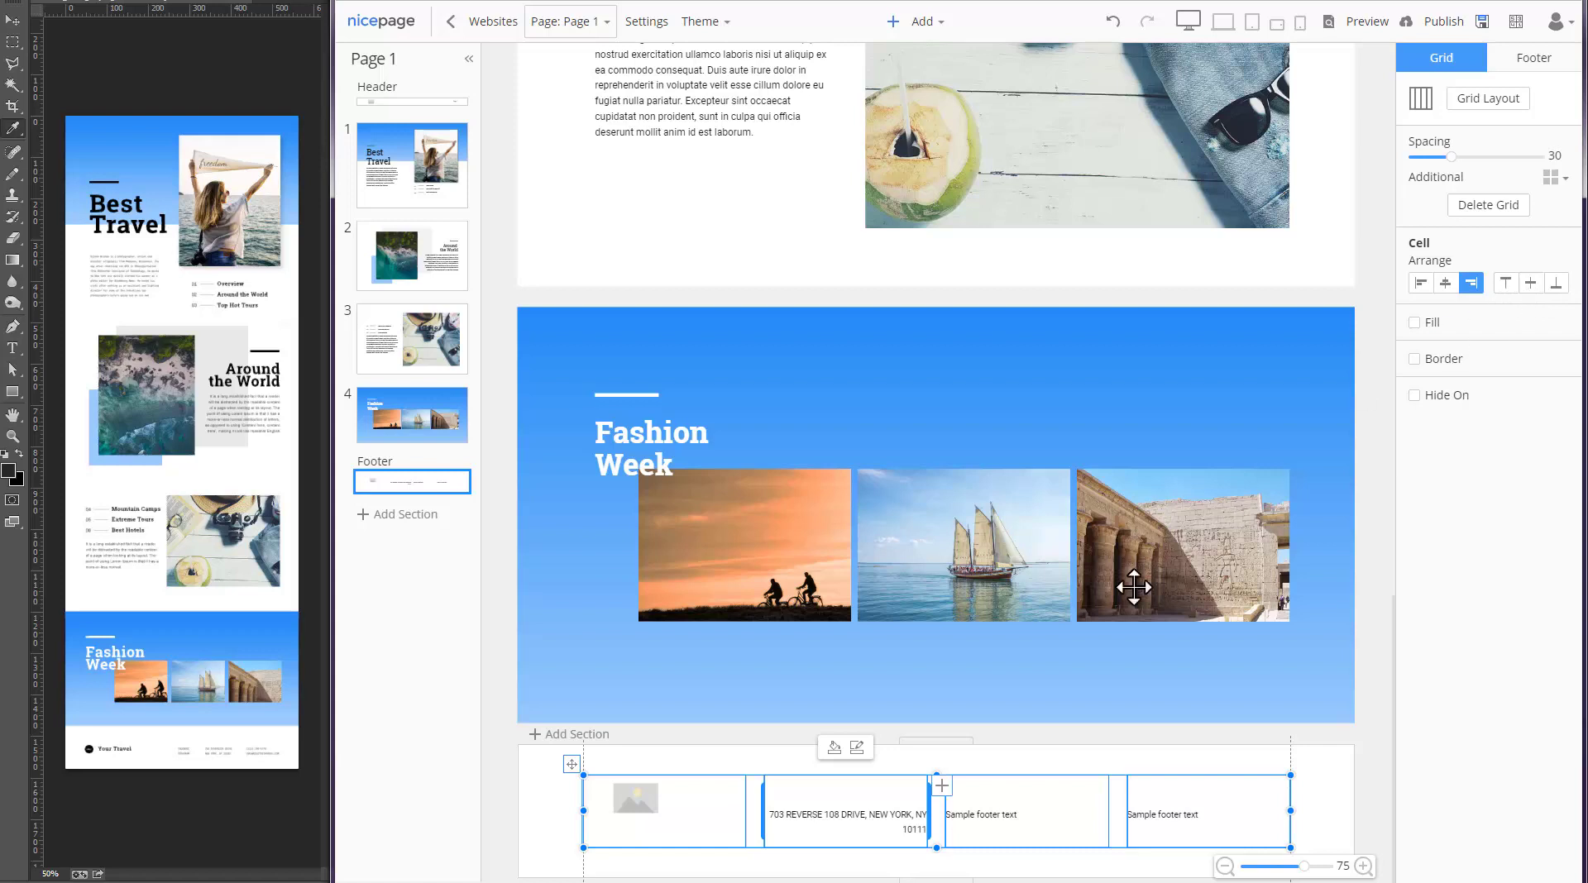
click(1505, 283)
drag(833, 838, 1166, 823)
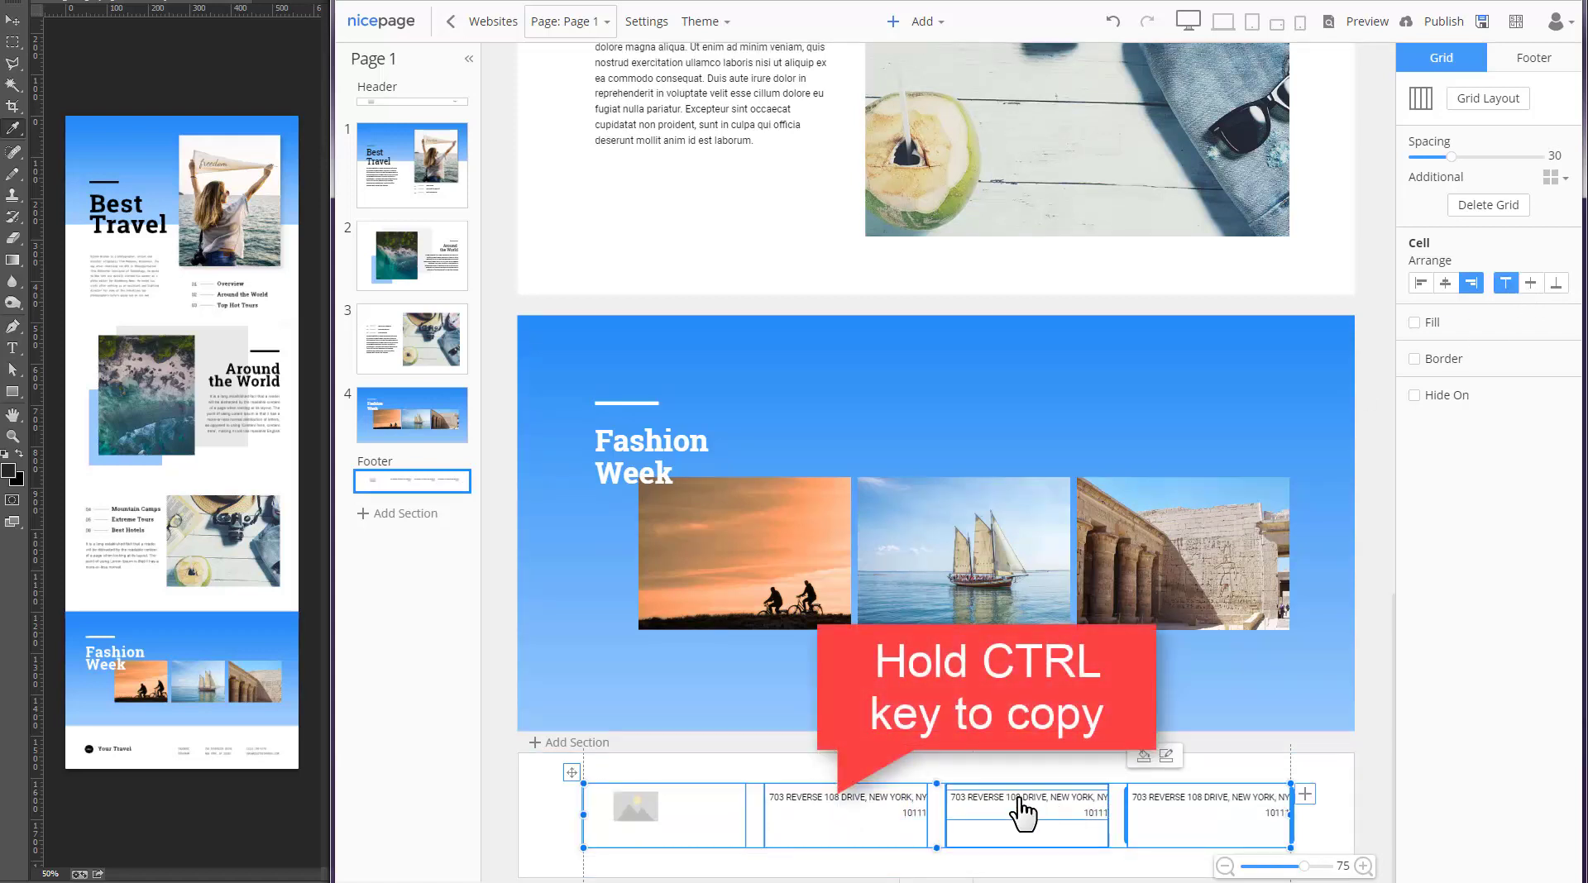
Replace the copied address in the third footer cell with "FACEBOOK" and "INSTAGRAM" on two lines.
click(1021, 814)
key(ctrl+a)
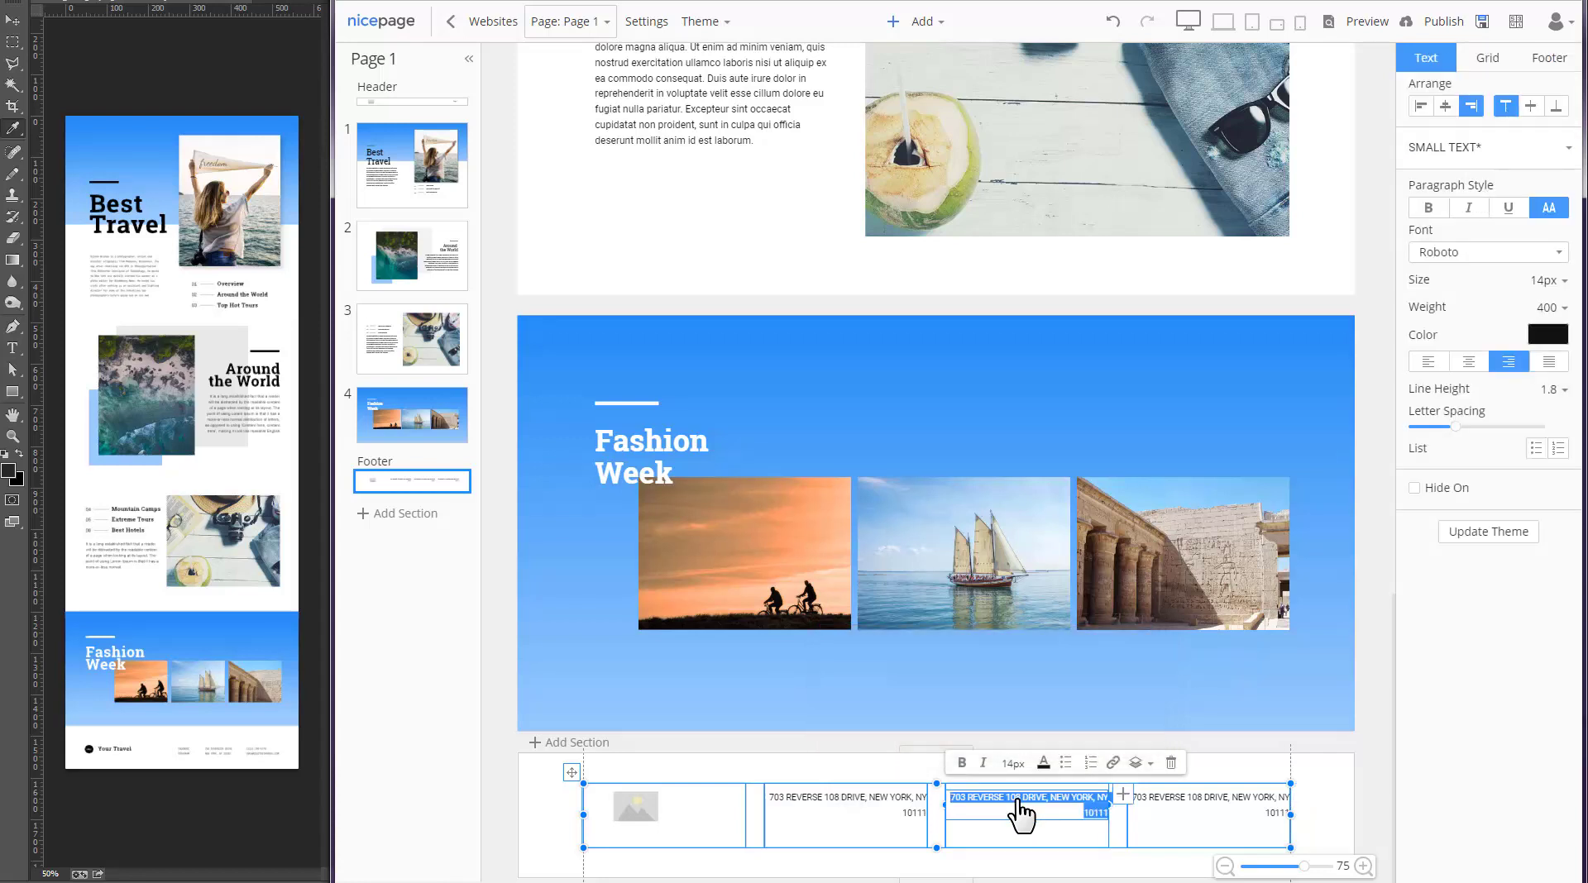
text(FACEBOOK)
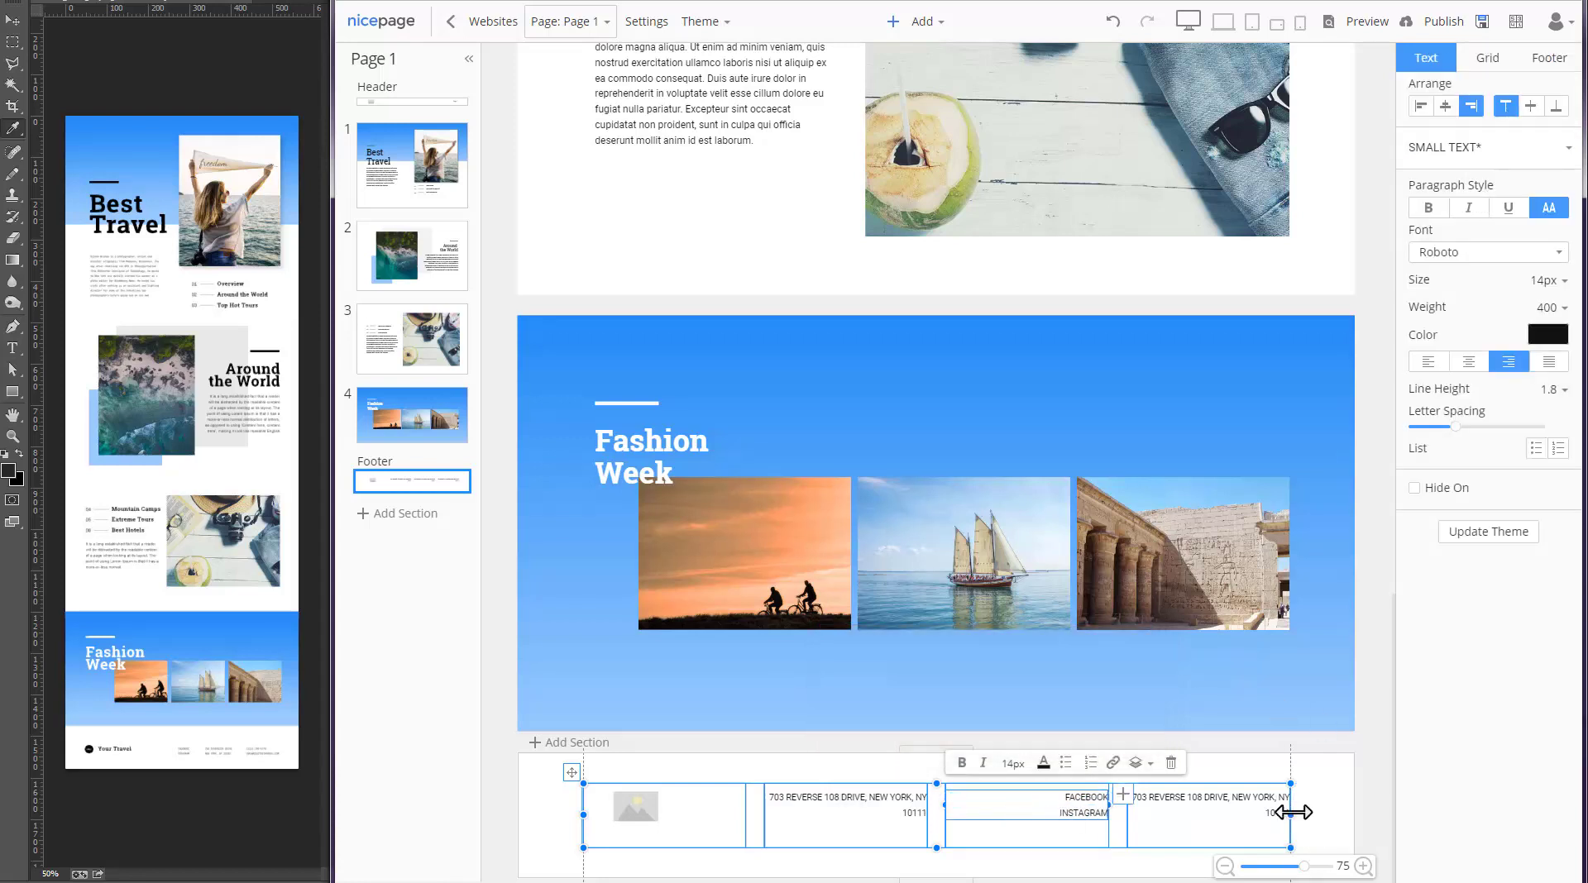
Replace the copied address in the last footer cell with the contact phone number and e-mail address on two lines.
click(1220, 795)
key(ctrl+a)
text(+1 (212))
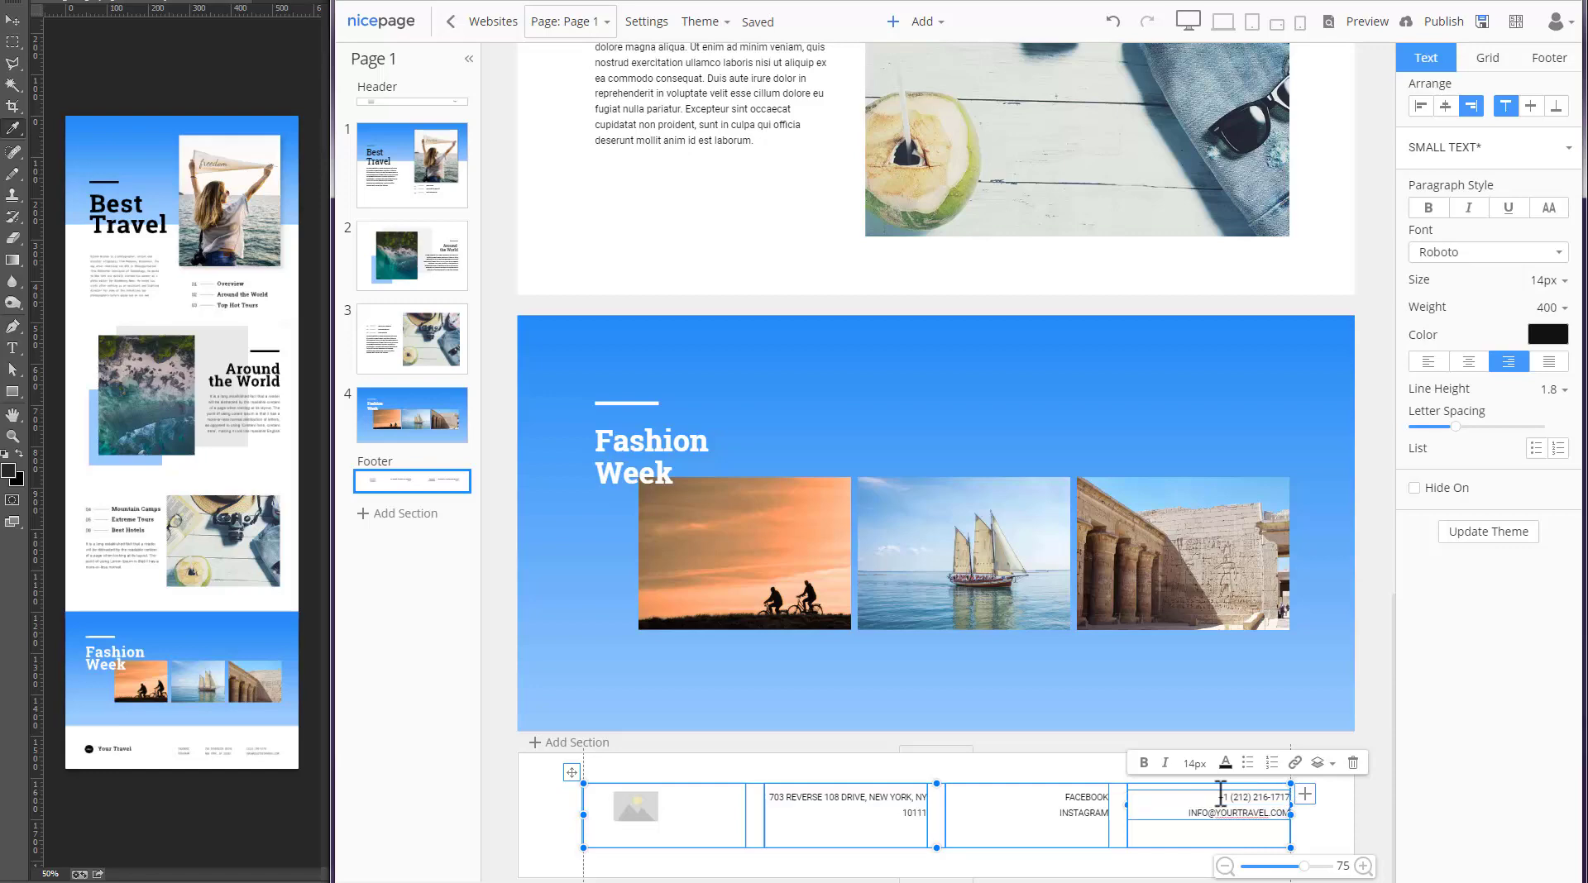
Replace the placeholder logo in the first footer cell with the Untitled-2 image from the image folder.
click(722, 840)
click(281, 881)
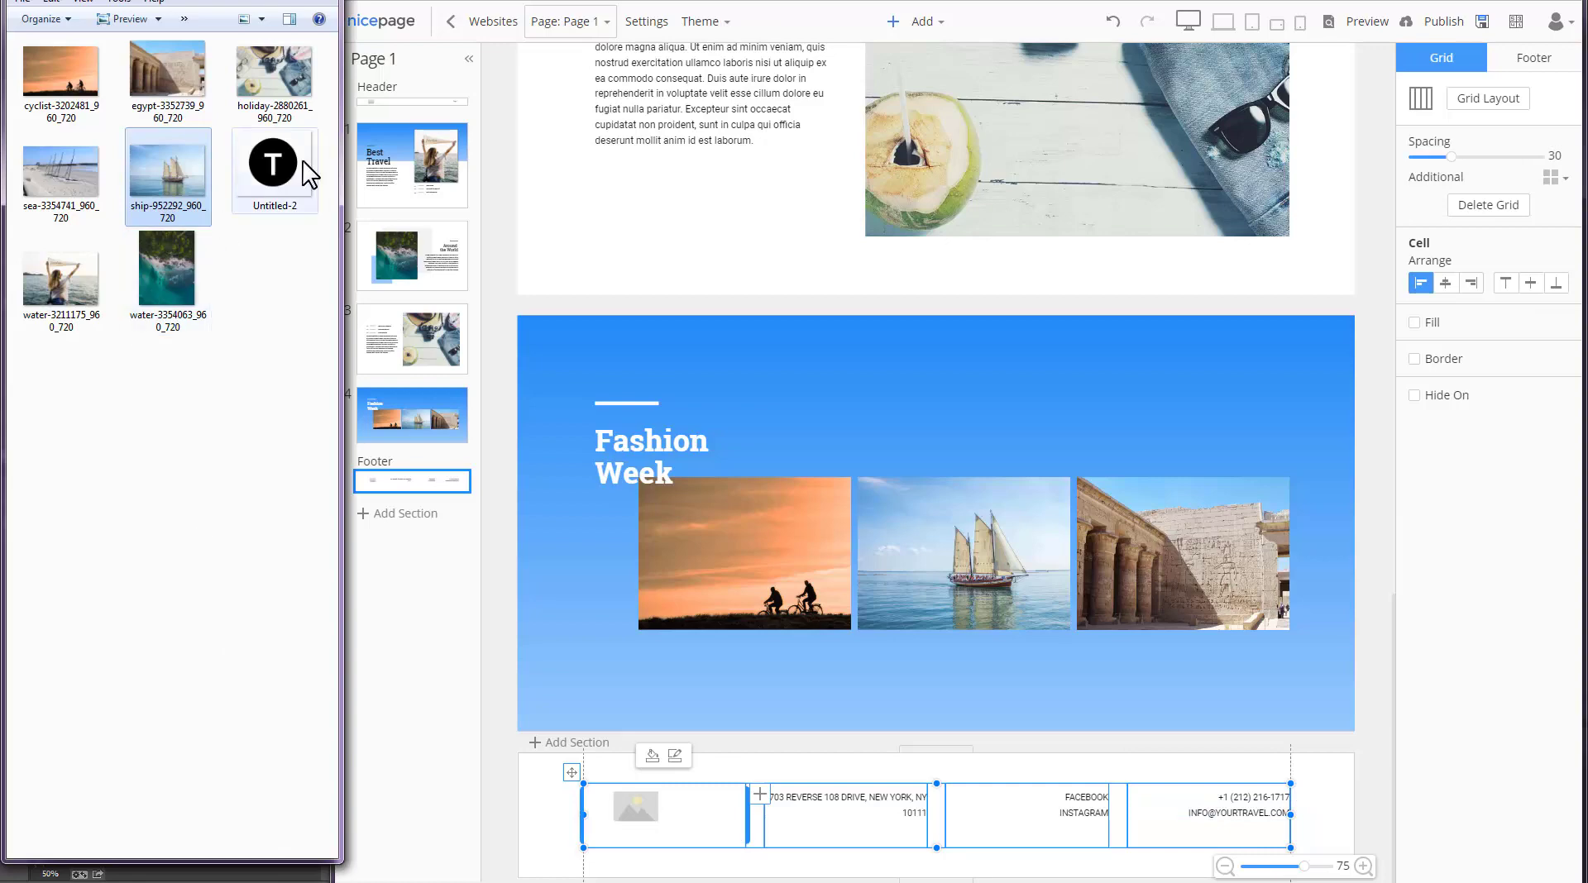
drag(272, 162, 630, 807)
Add a Heading 4 reading "Your Travel" beside the logo in the first footer cell.
click(656, 812)
click(646, 829)
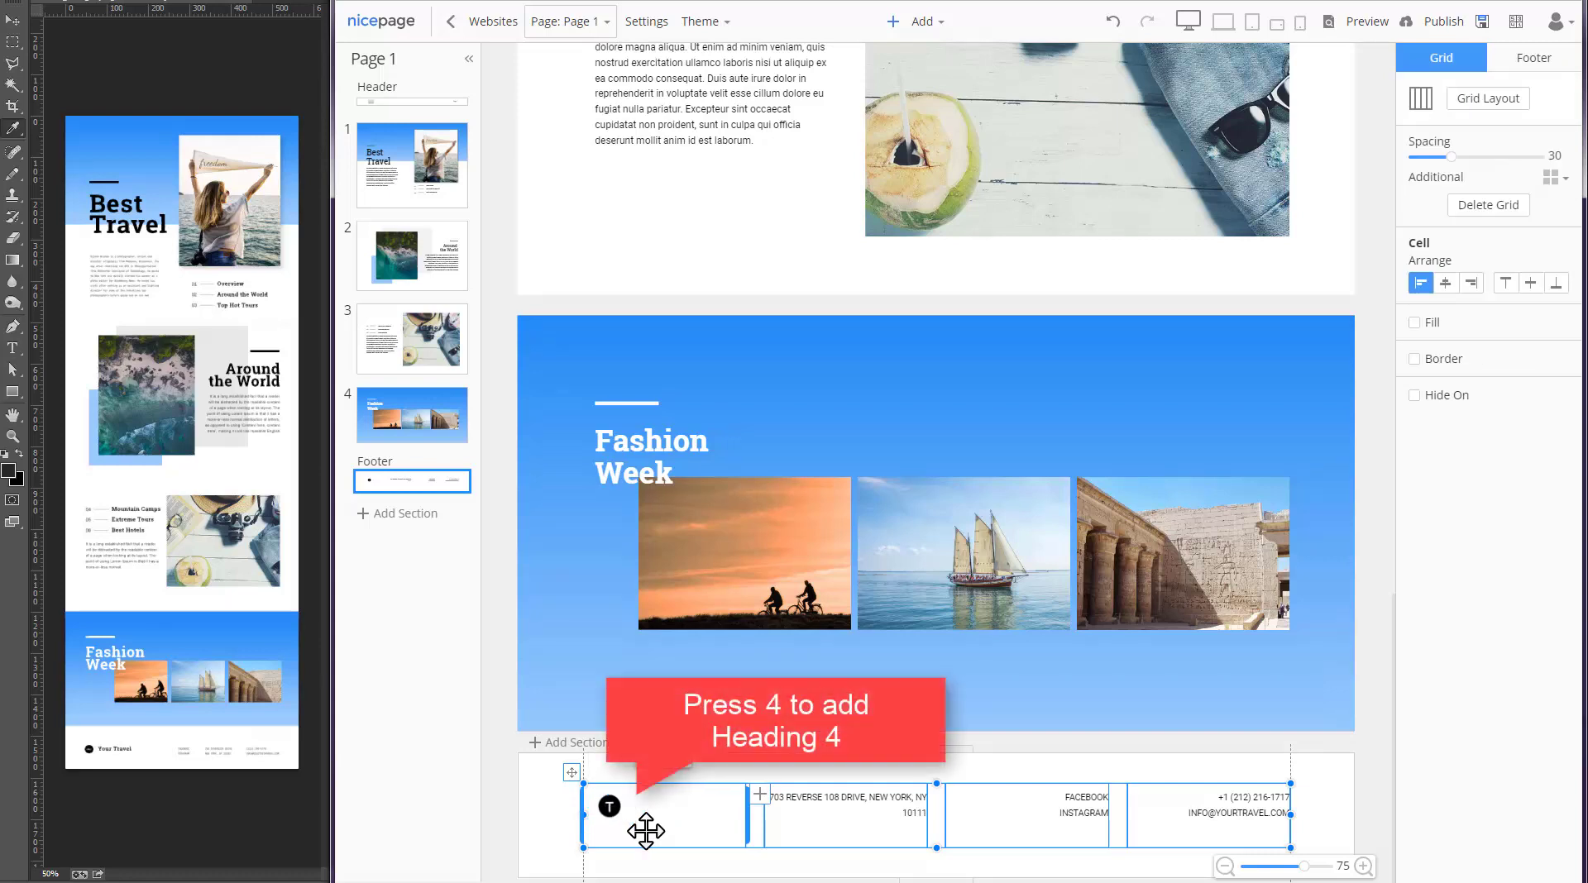
text(4Your Tra)
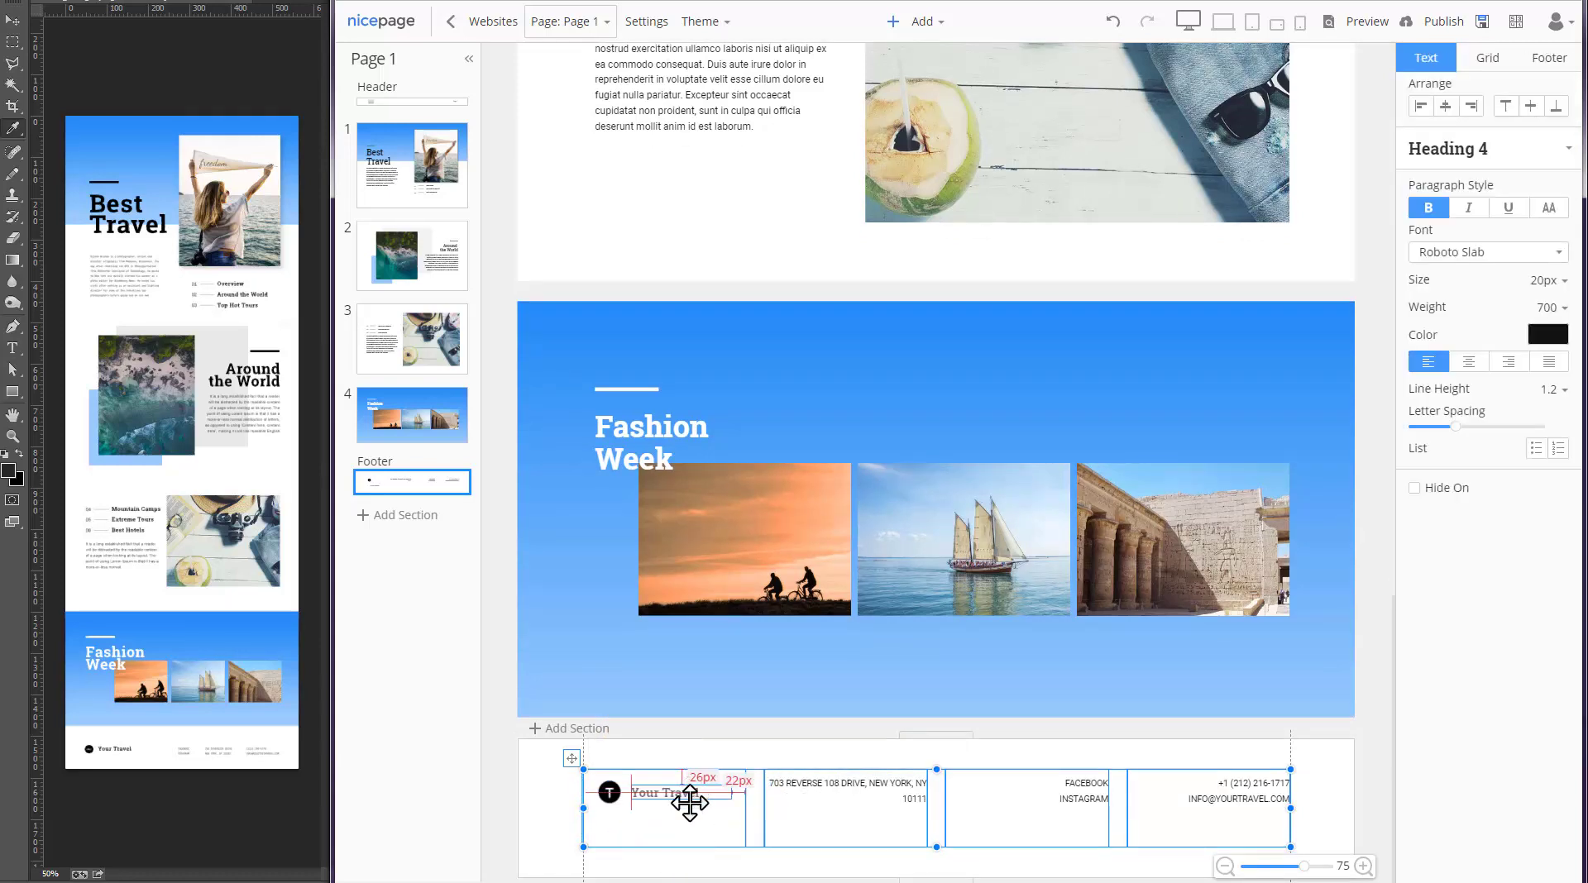
click(1348, 822)
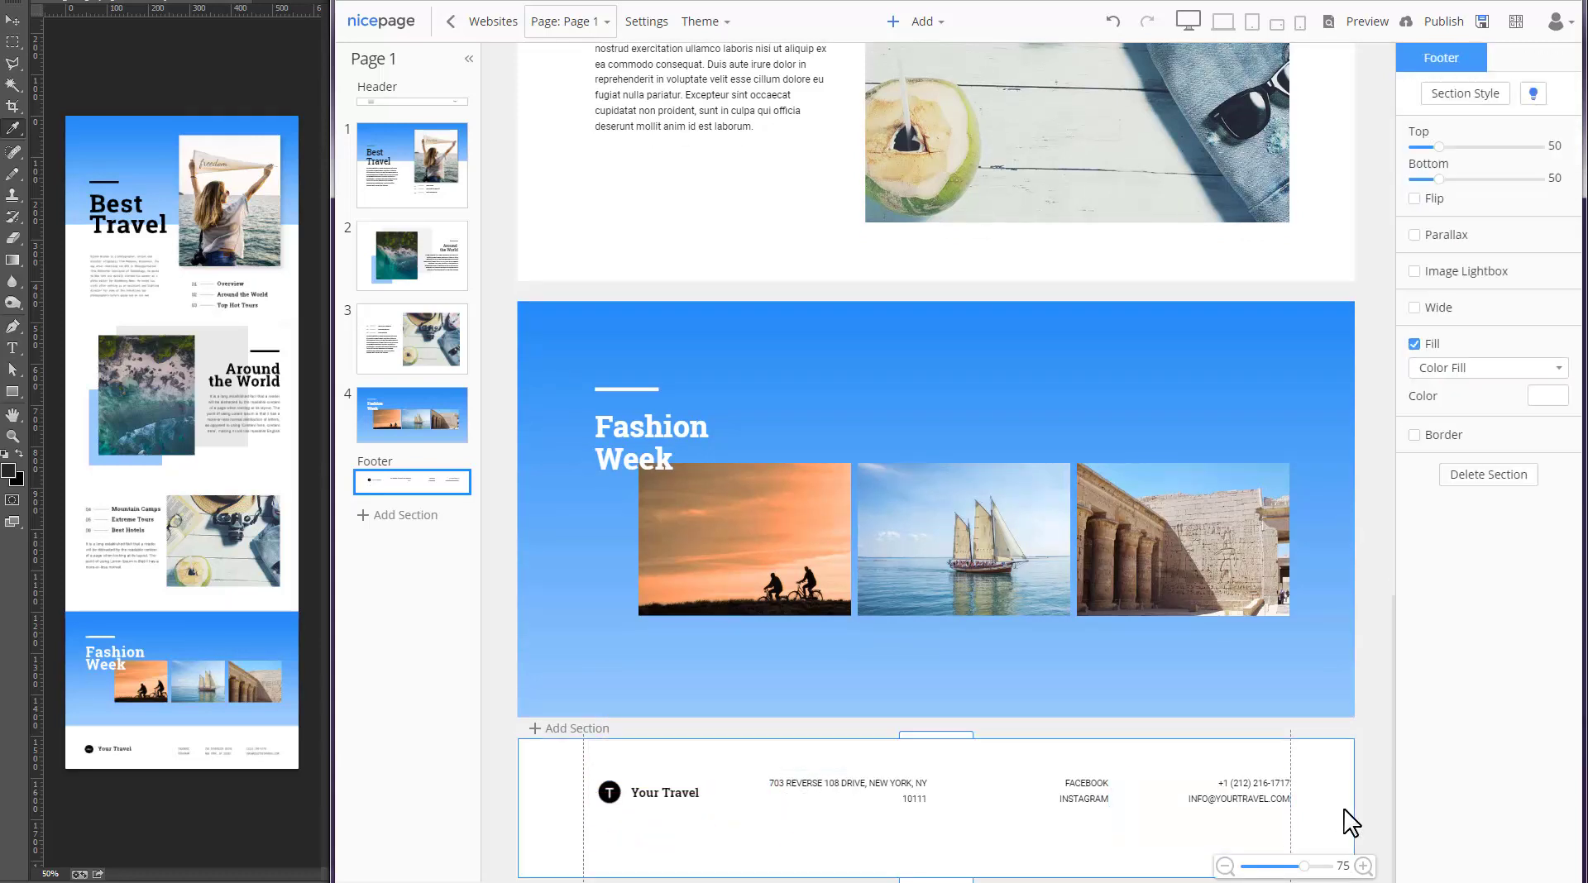
Preview the page and check its layout in the laptop, tablet and phone sizes, ending in the desktop view.
click(1335, 25)
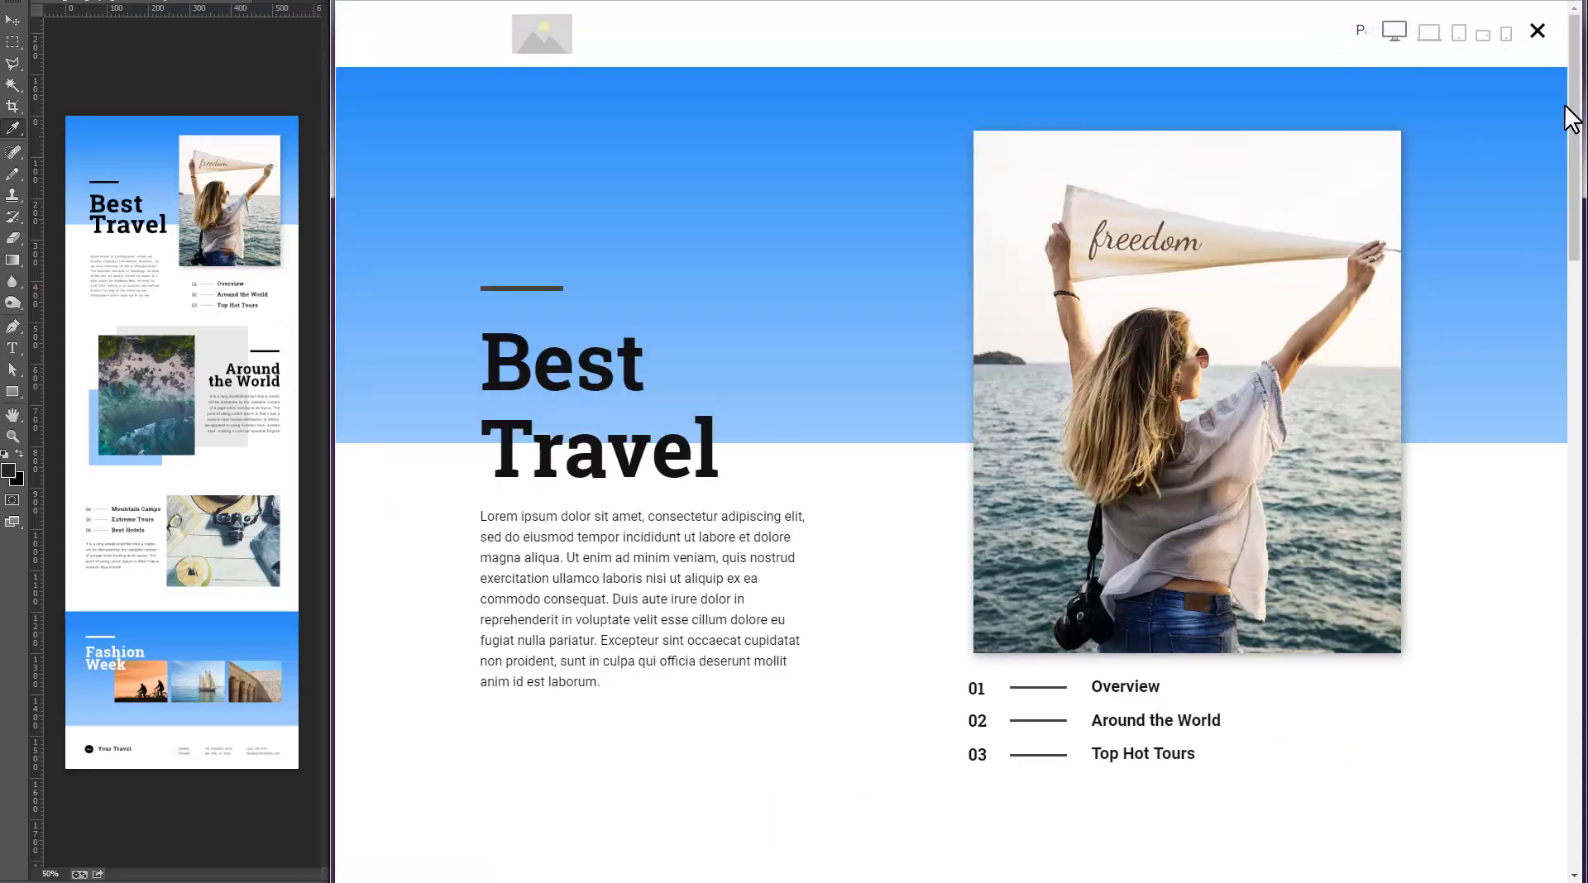
drag(1571, 117, 1571, 59)
click(1429, 34)
click(1457, 35)
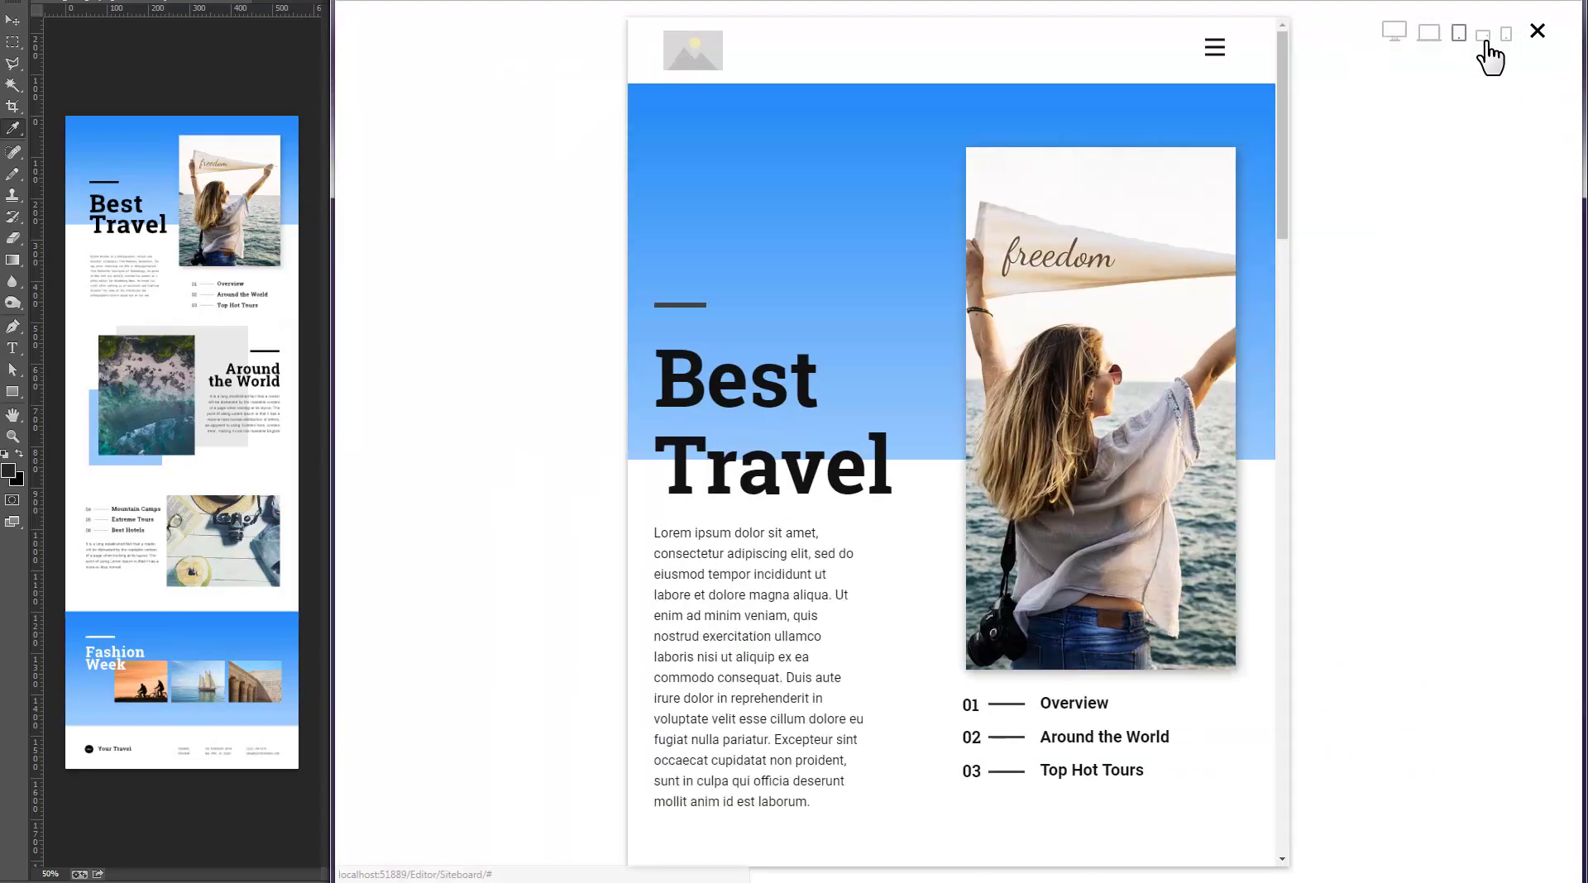
click(1486, 37)
click(1395, 33)
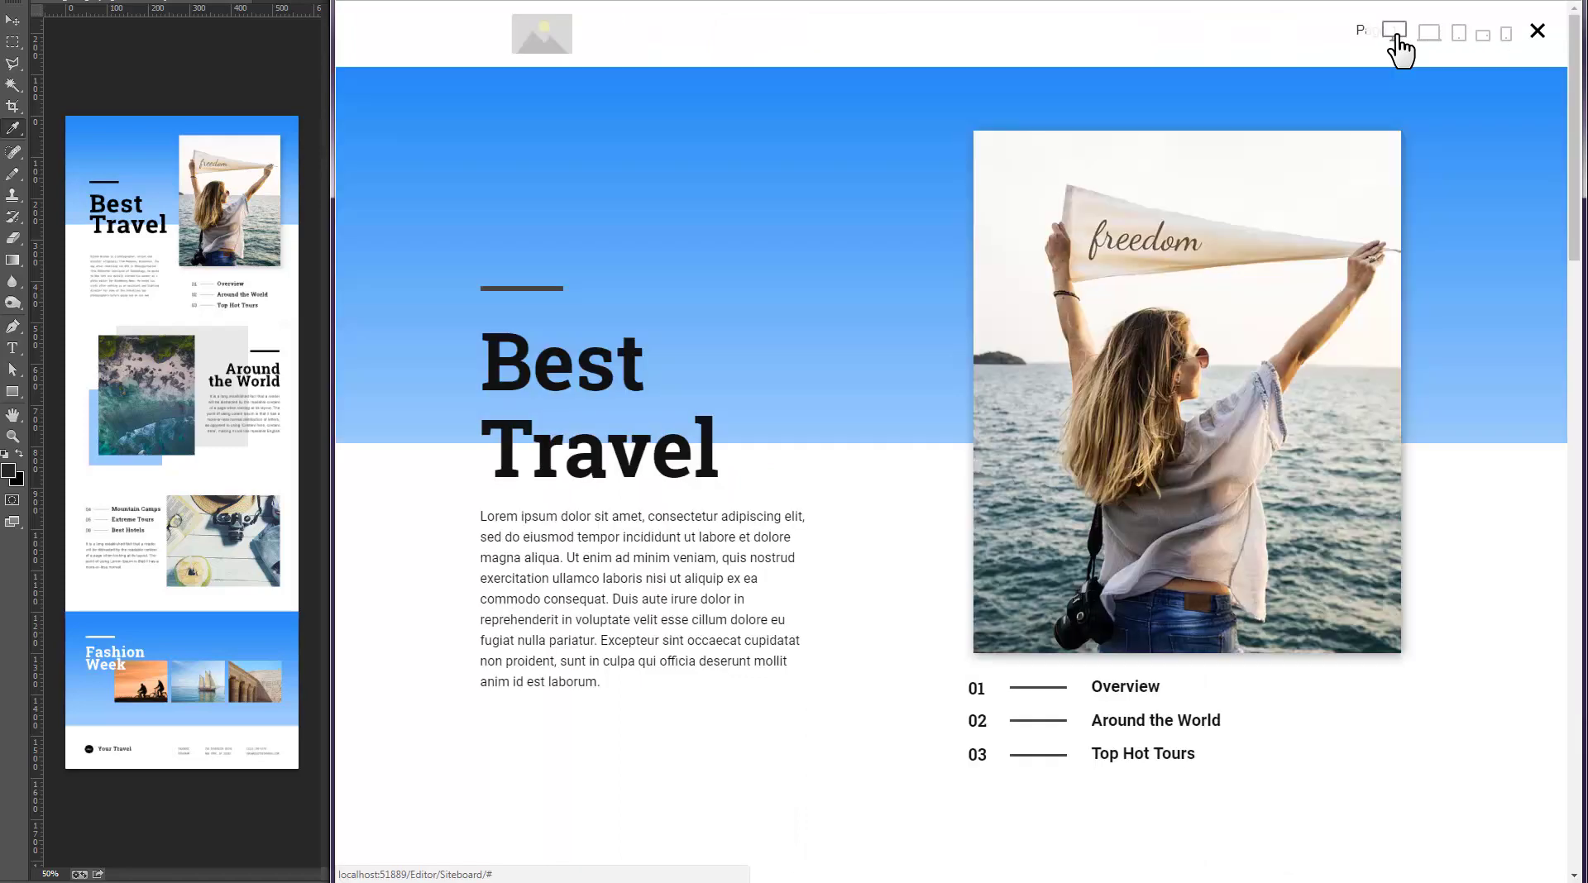